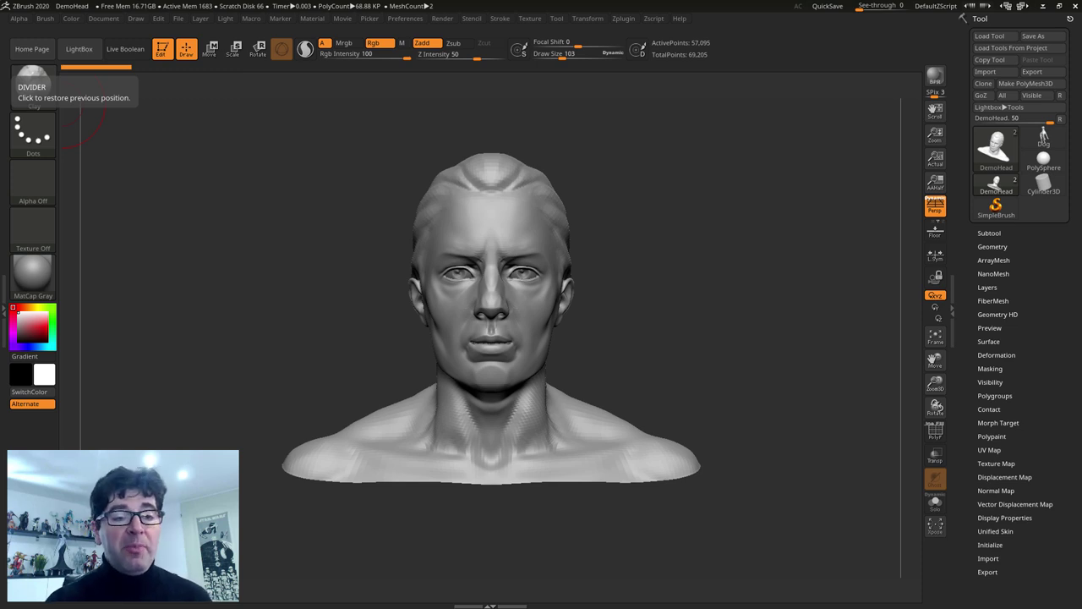
# Step: Put the DemoHead in Move gizmo mode and step its subdivisions down to 1, then back to 3
pyautogui.click(216, 53)
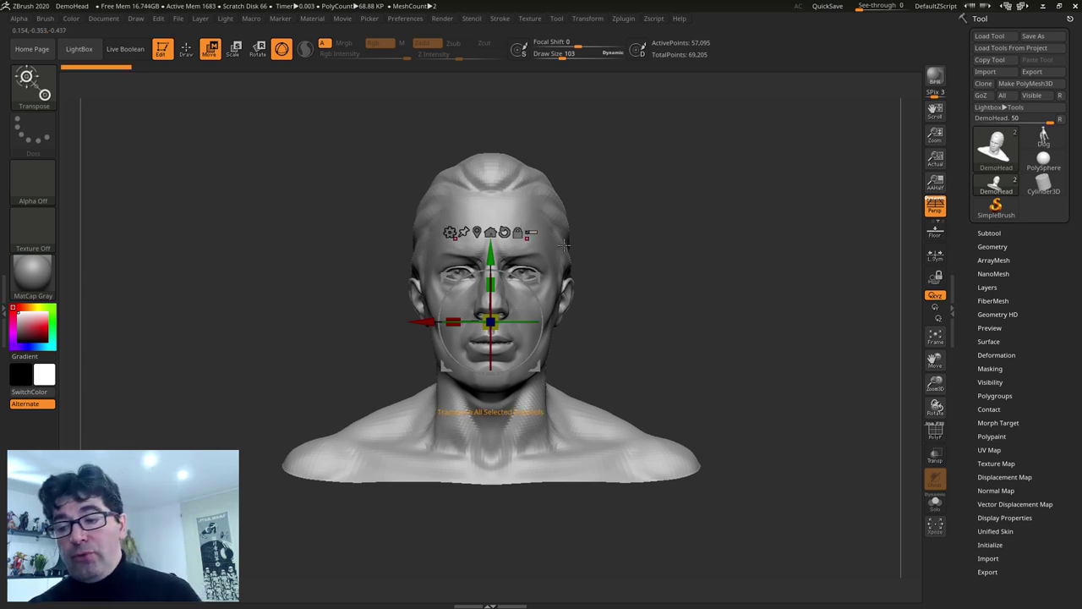
pyautogui.click(1004, 247)
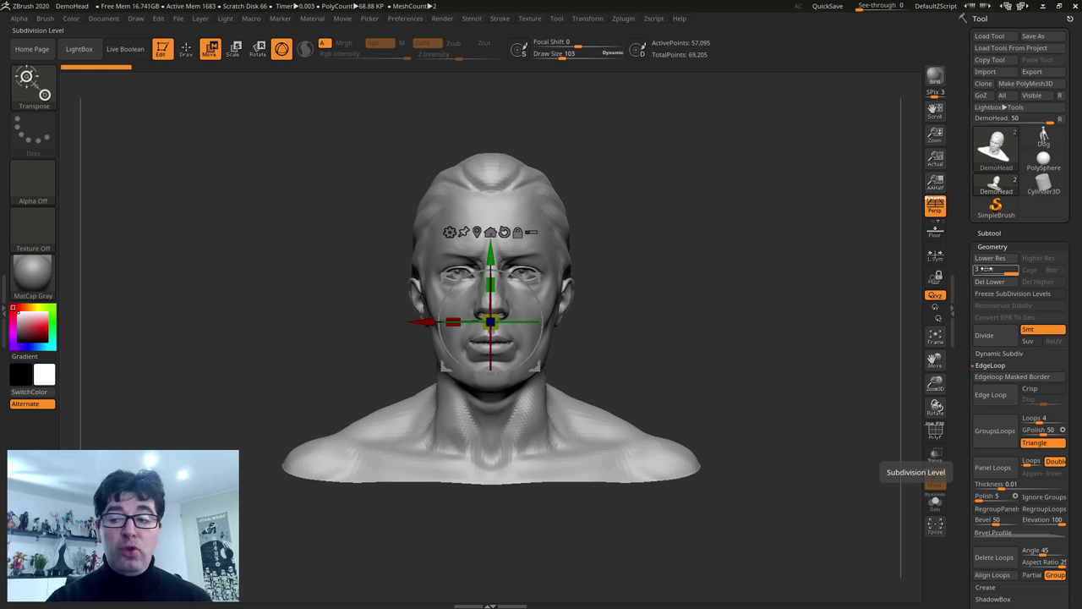
pyautogui.moveTo(1010, 269); pyautogui.dragTo(978, 269)
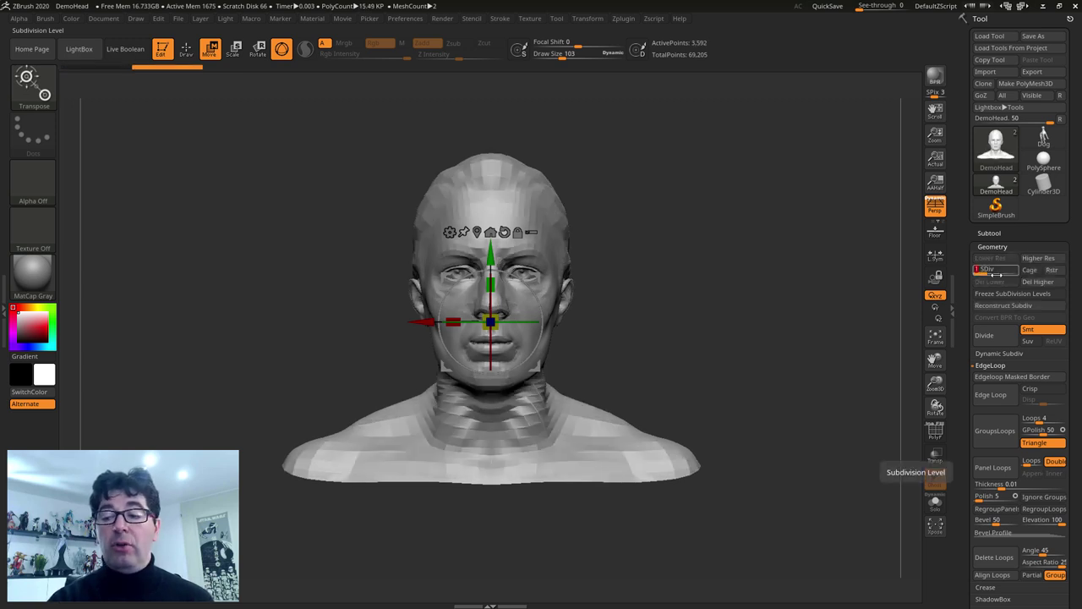
pyautogui.click(1017, 269)
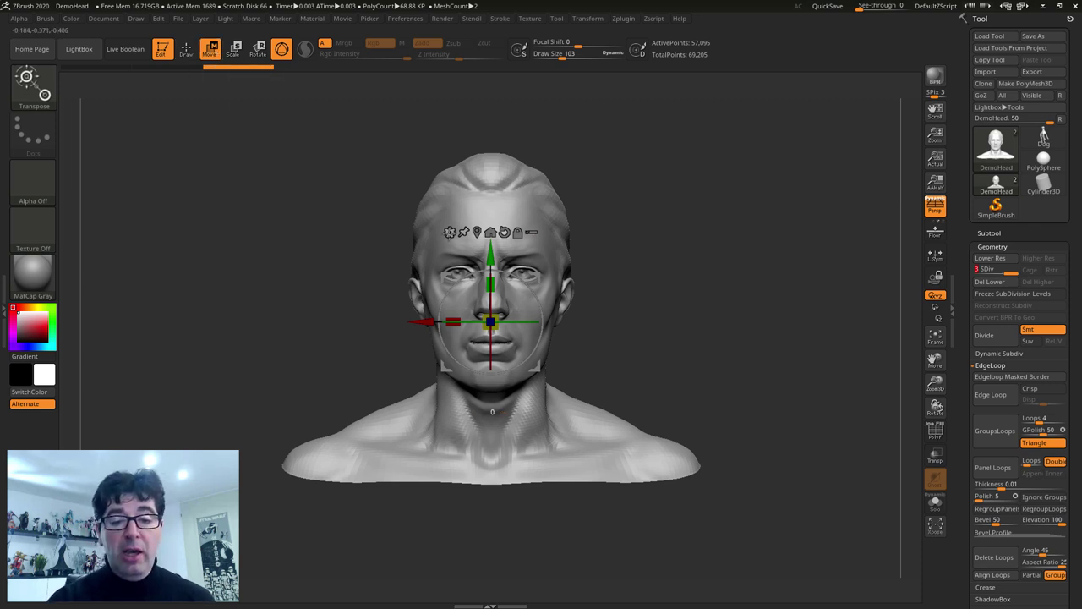
pyautogui.click(449, 232)
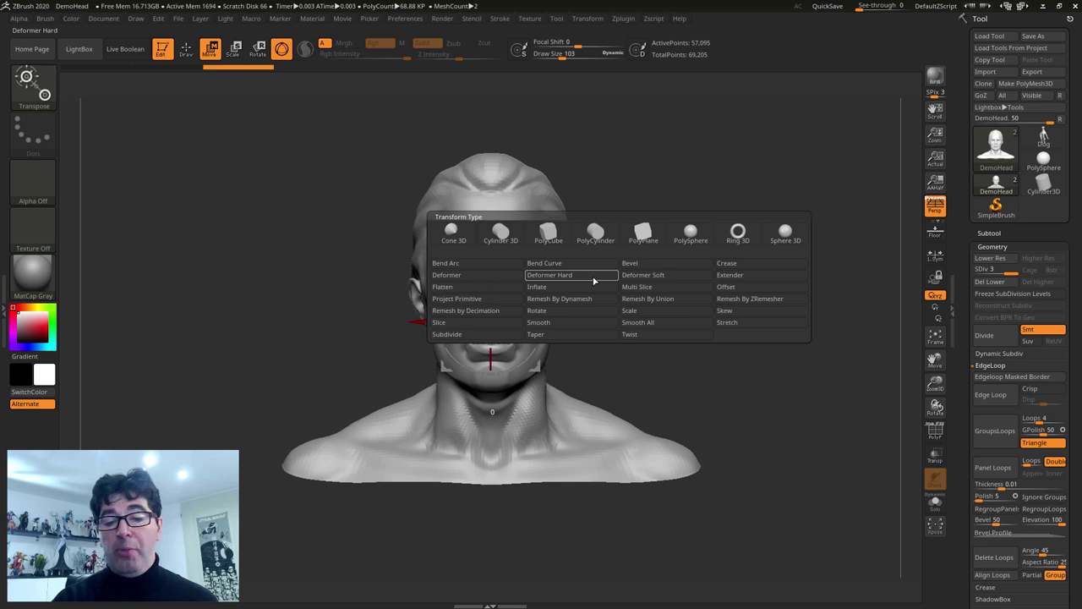
pyautogui.click(478, 279)
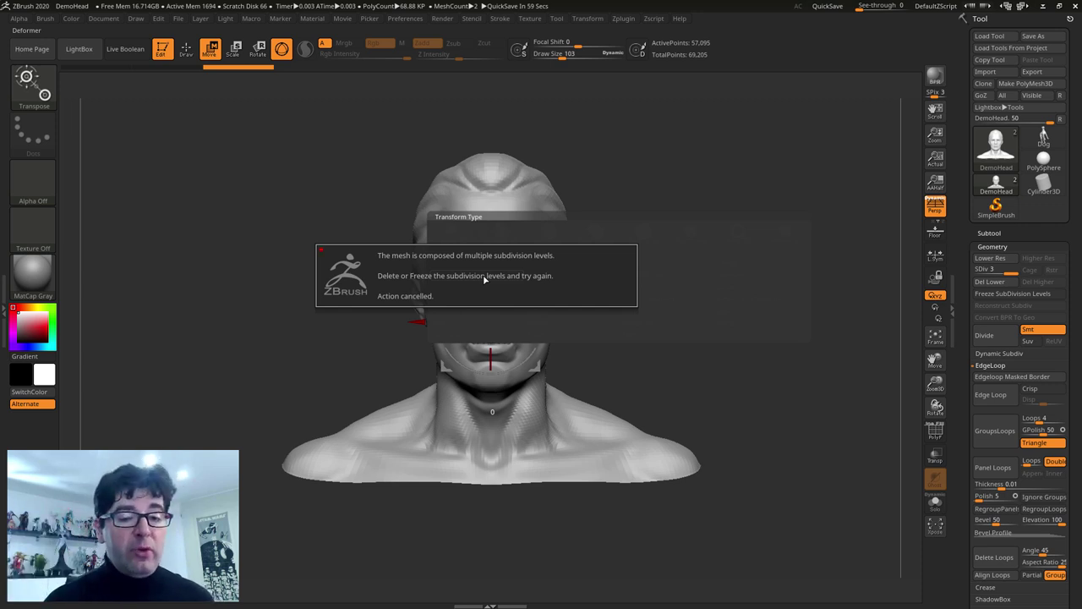
pyautogui.click(482, 275)
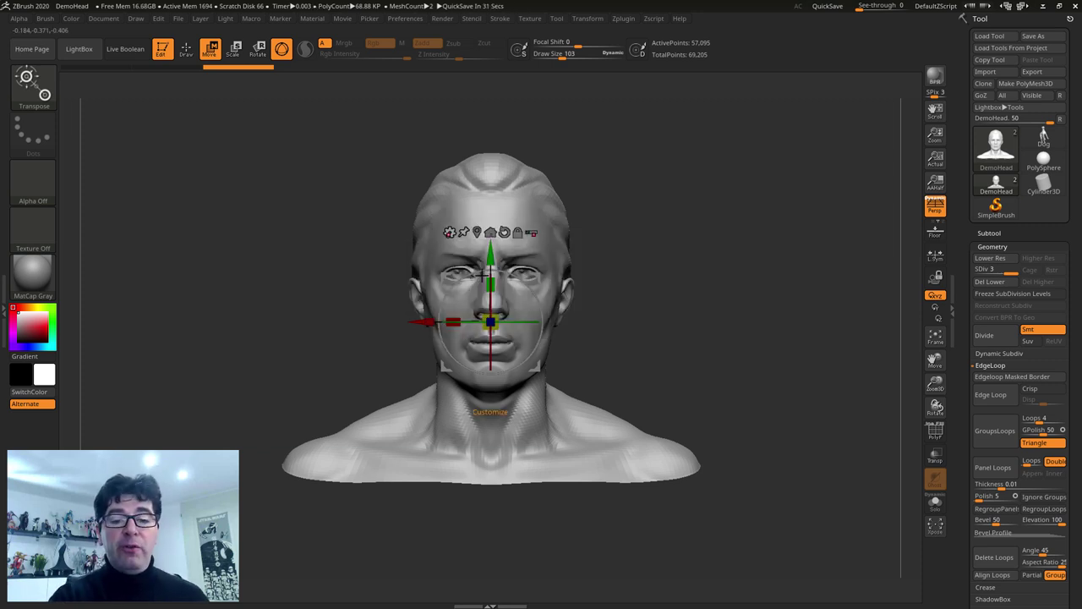
# Step: Load the HeadPlanes_Female_256 project from LightBox's Head planes folder without saving the DemoHead
pyautogui.click(84, 53)
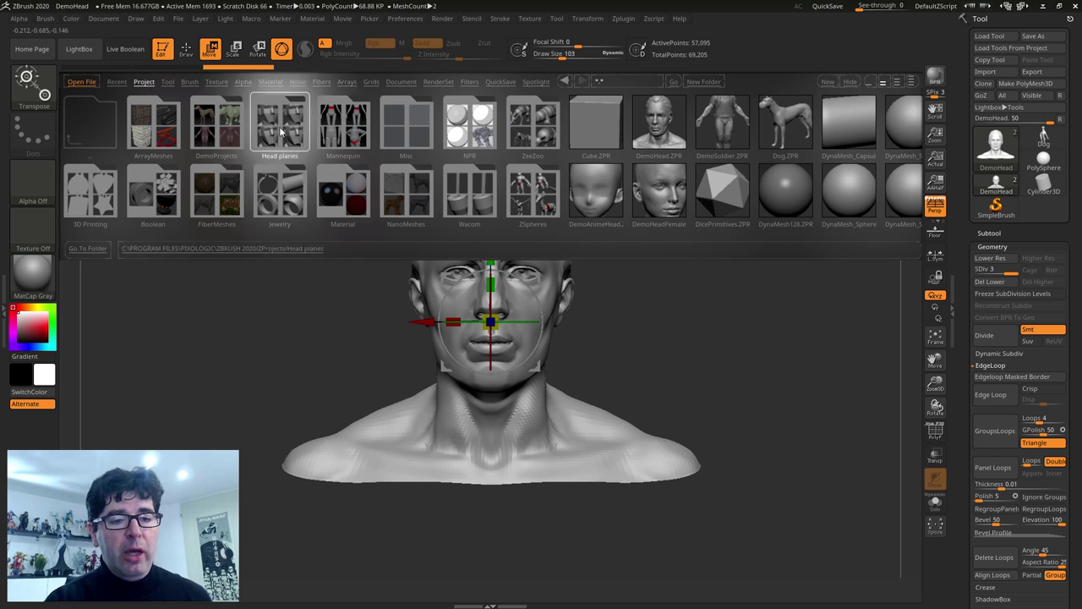
pyautogui.click(279, 125)
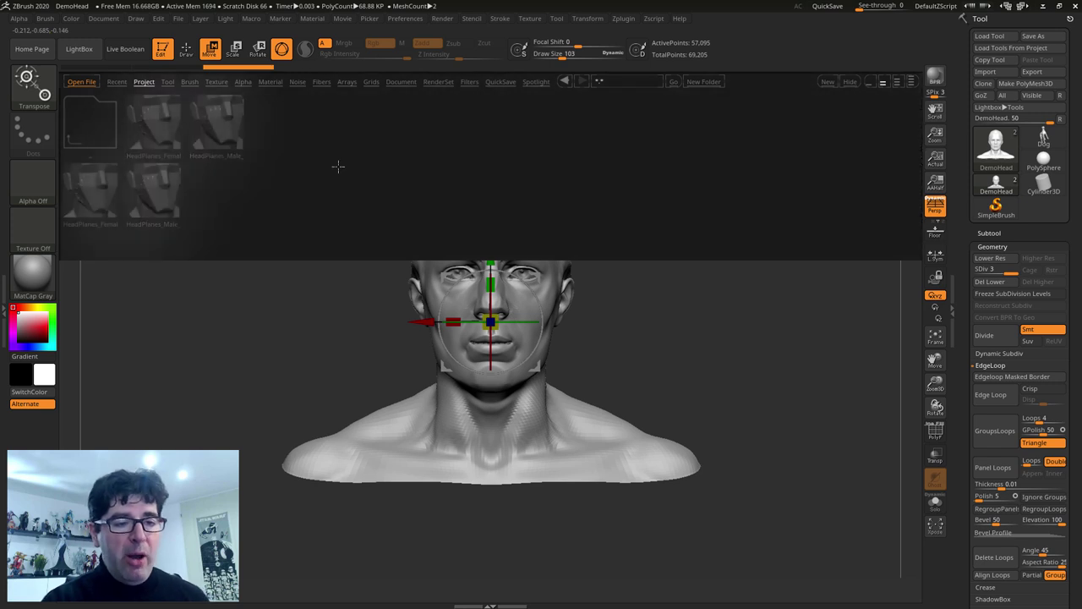
pyautogui.doubleClick(153, 134)
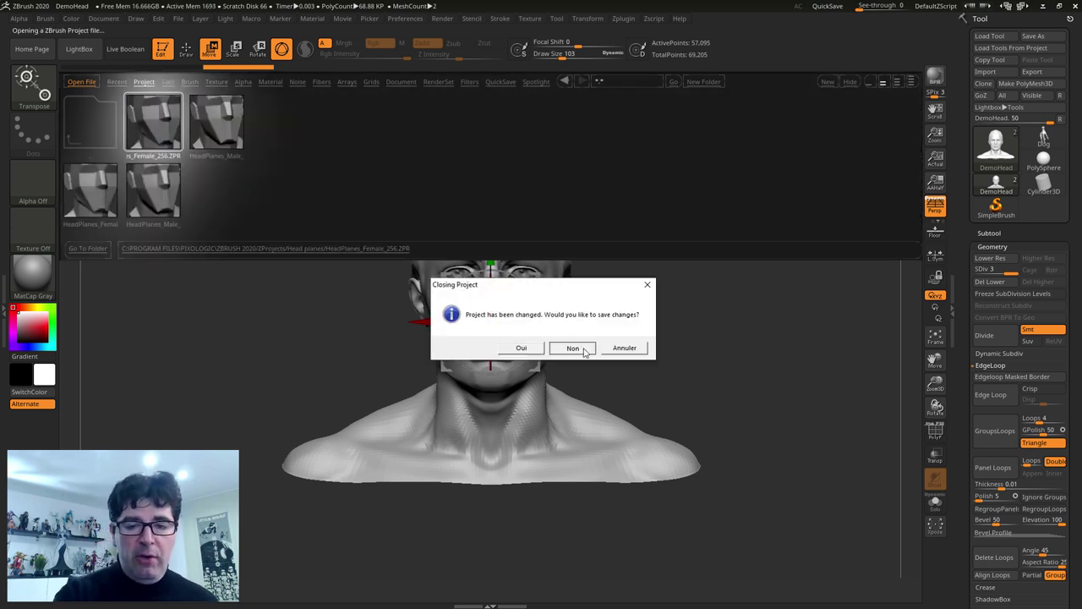
pyautogui.click(573, 346)
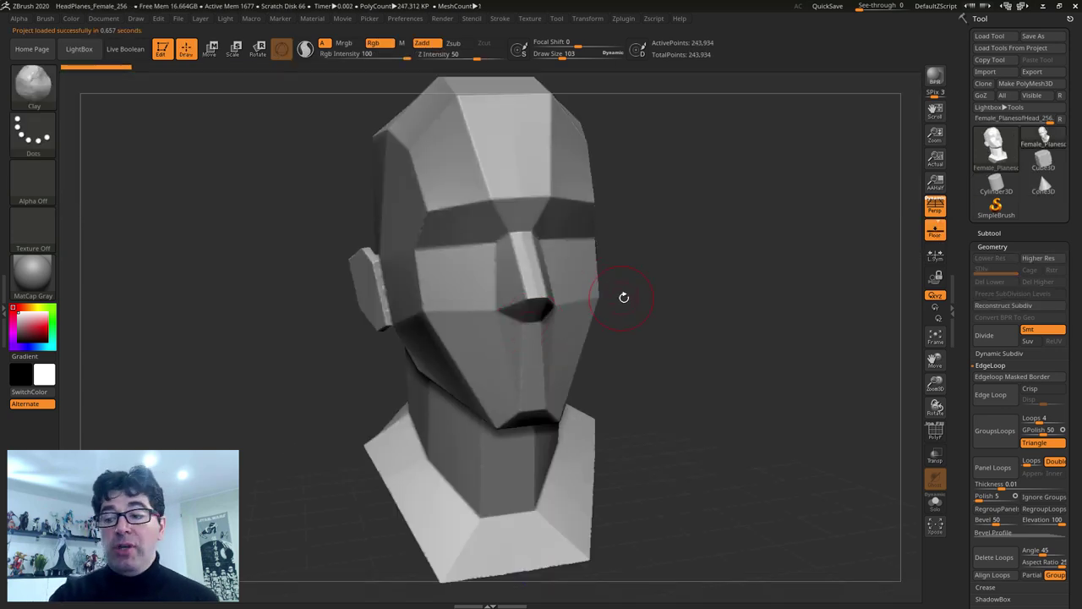
# Step: Collapse EdgeLoop and expand DynaMesh in Geometry, then zoom out to the whole head
pyautogui.scroll(-5, 1076, 520)
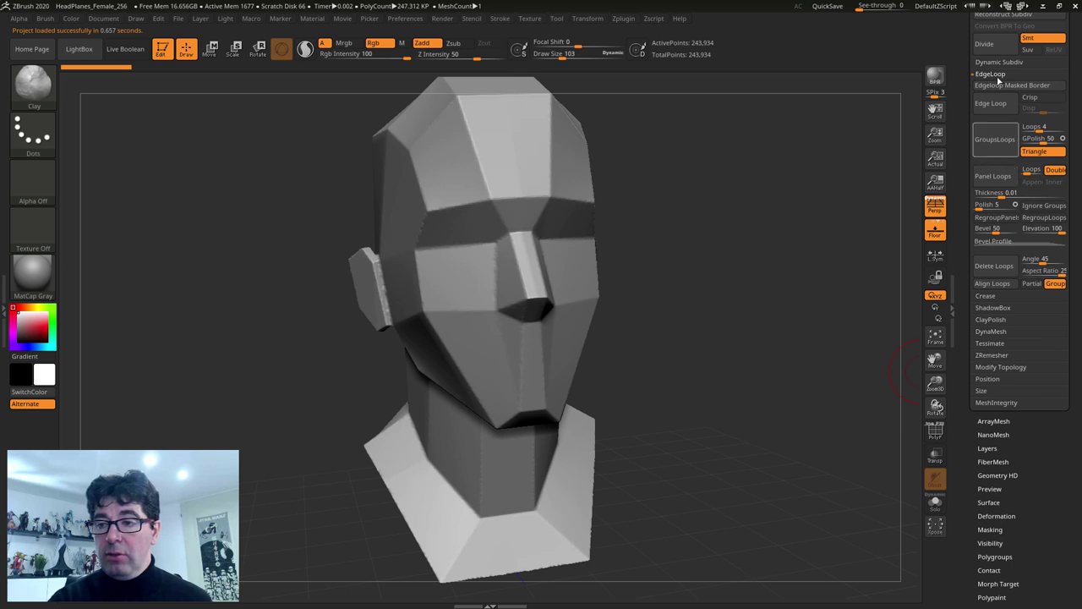
pyautogui.click(988, 74)
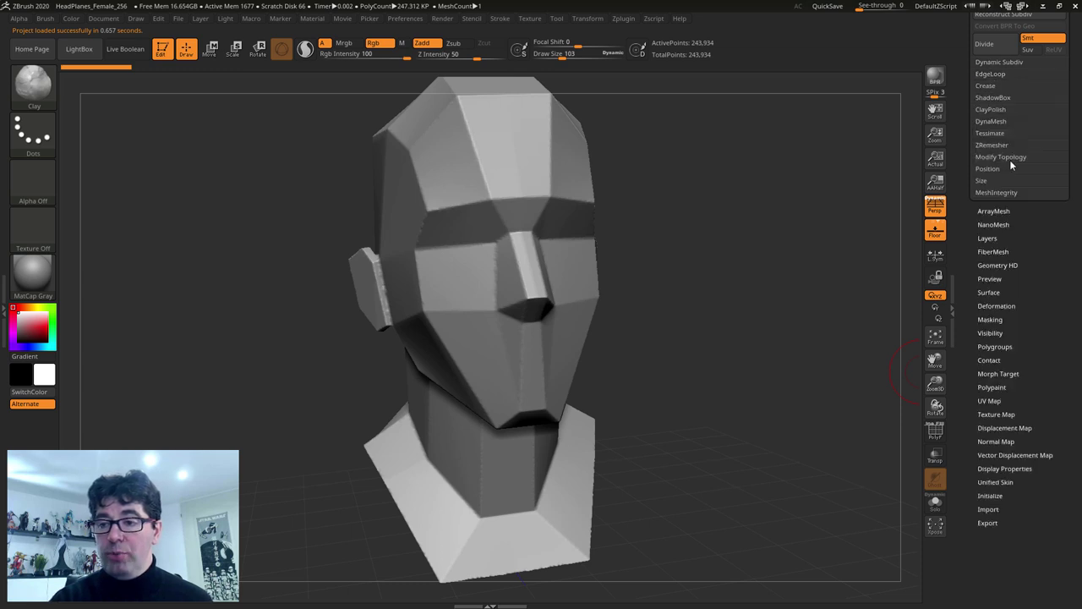
pyautogui.click(991, 122)
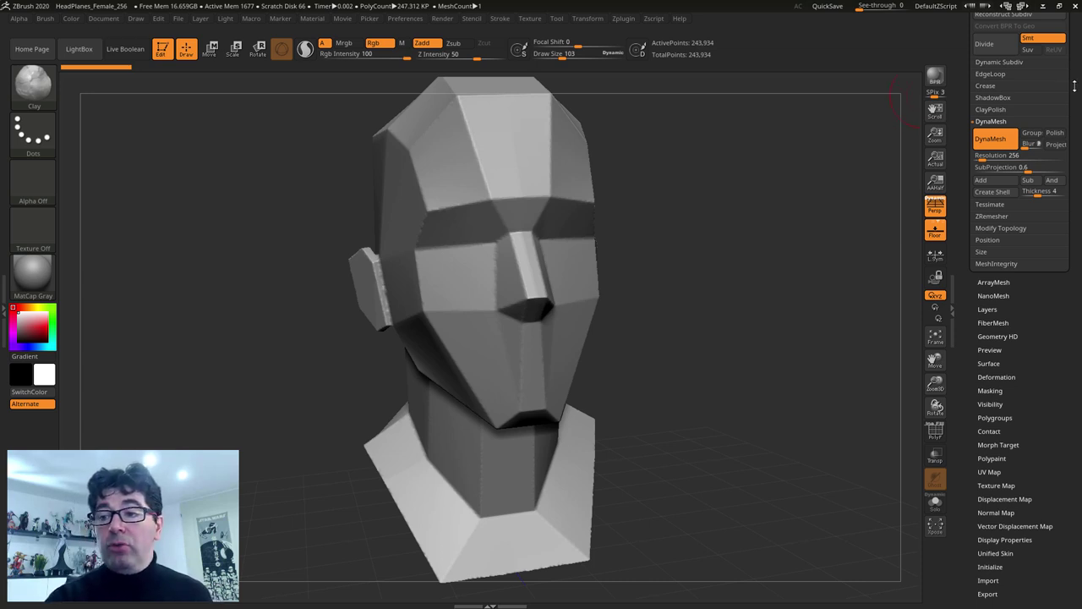
pyautogui.scroll(1, 1075, 86)
pyautogui.scroll(2, 1075, 86)
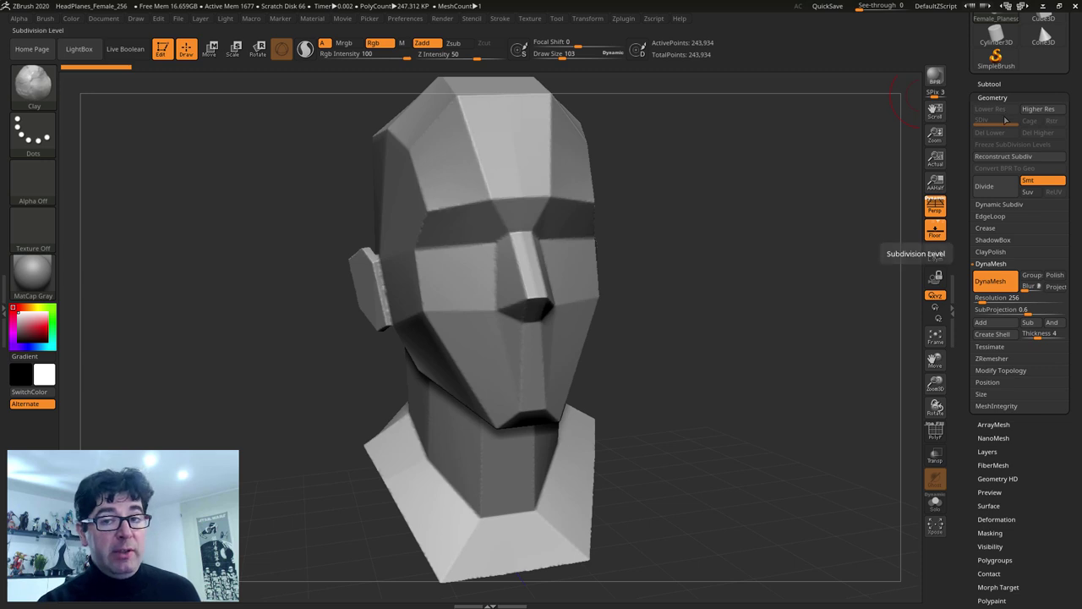
pyautogui.moveTo(732, 234)
pyautogui.keyDown('alt'); pyautogui.mouseDown()
pyautogui.moveTo(679, 194)
pyautogui.moveTo(702, 258)
pyautogui.mouseUp(); pyautogui.keyUp('alt')
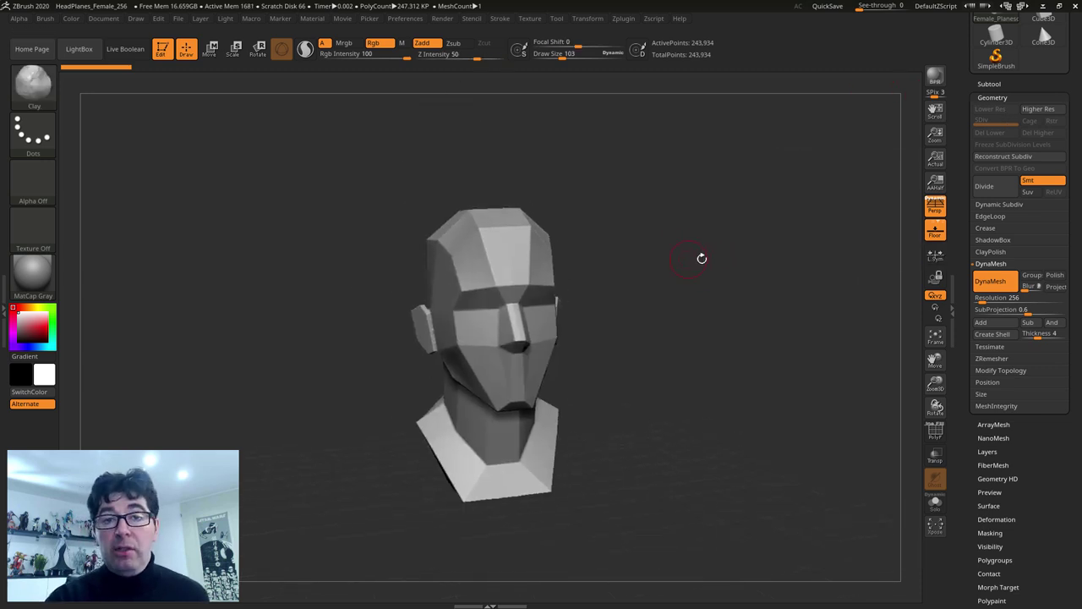
# Step: Activate the Move gizmo on the head planes model and turn off Activate Symmetry
pyautogui.click(210, 48)
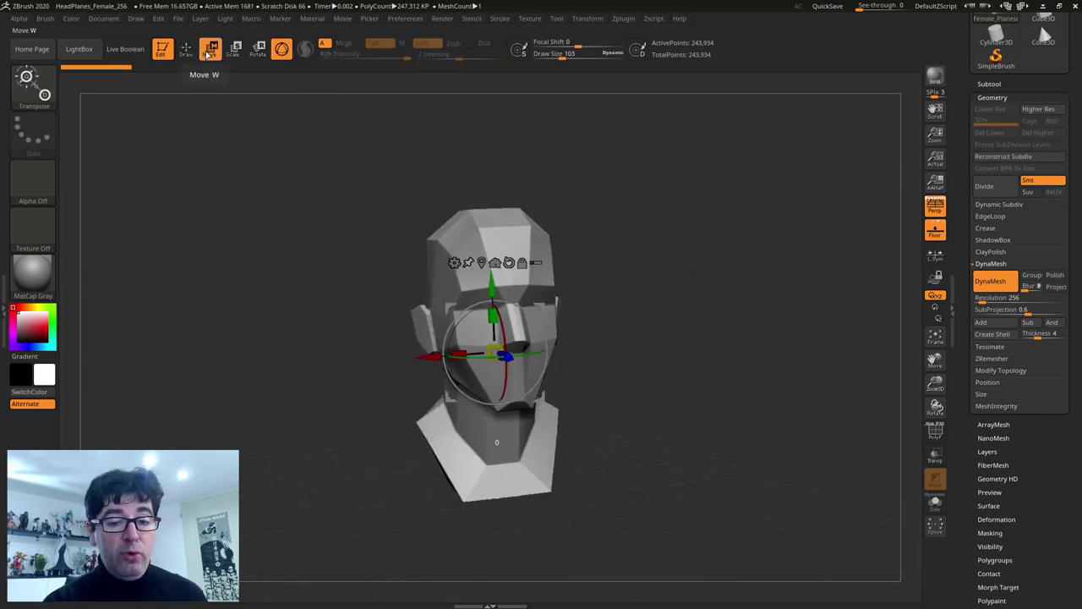
pyautogui.click(454, 263)
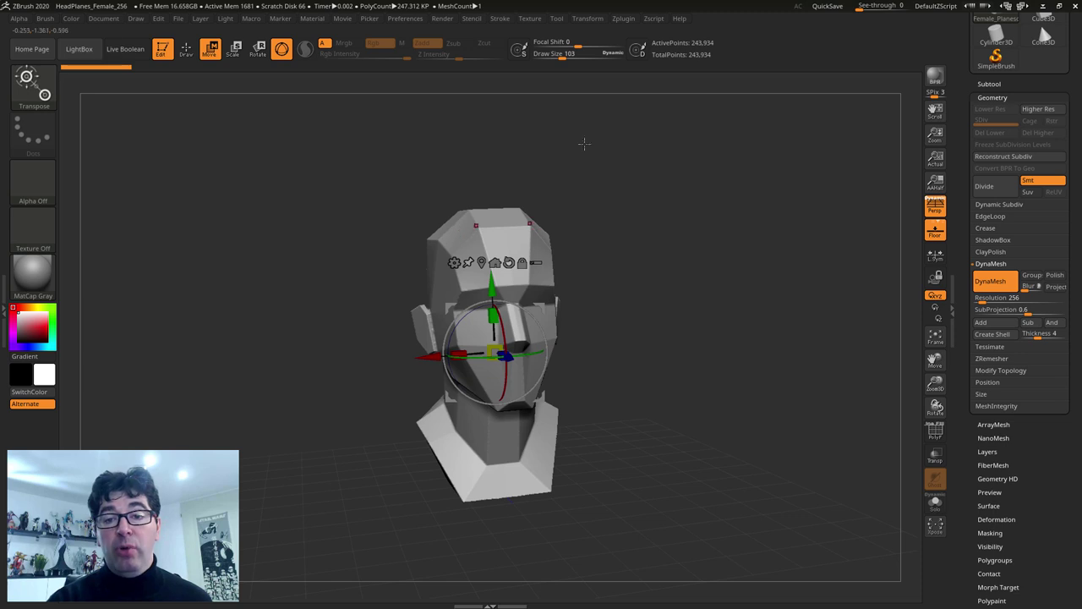
pyautogui.click(588, 18)
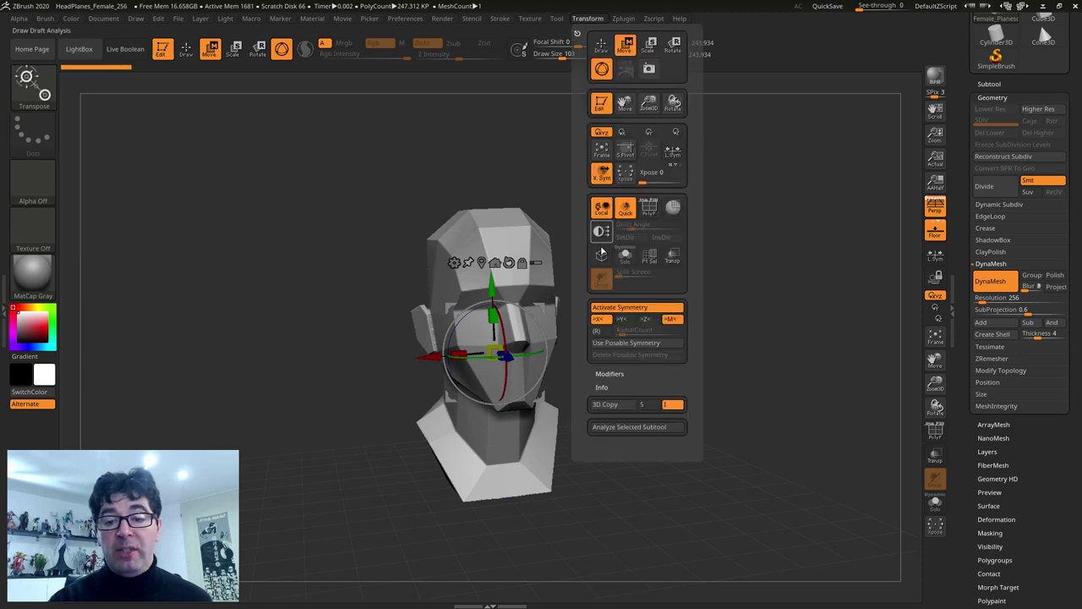
pyautogui.click(625, 315)
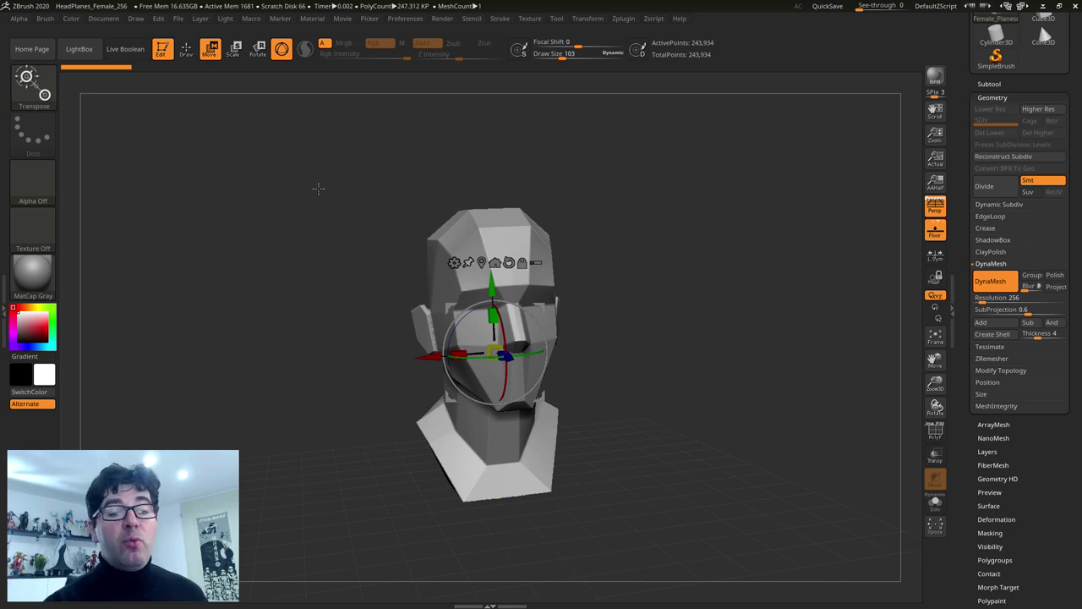
pyautogui.click(454, 262)
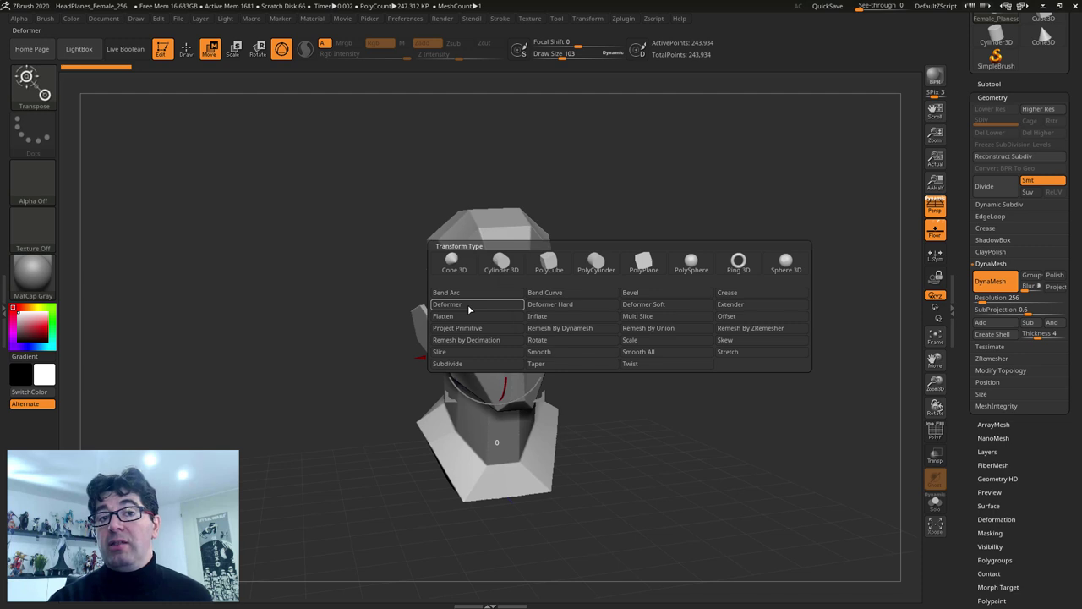
# Step: Wrap the head planes model in a gizmo Deformer cage and Full Reset it
pyautogui.click(467, 305)
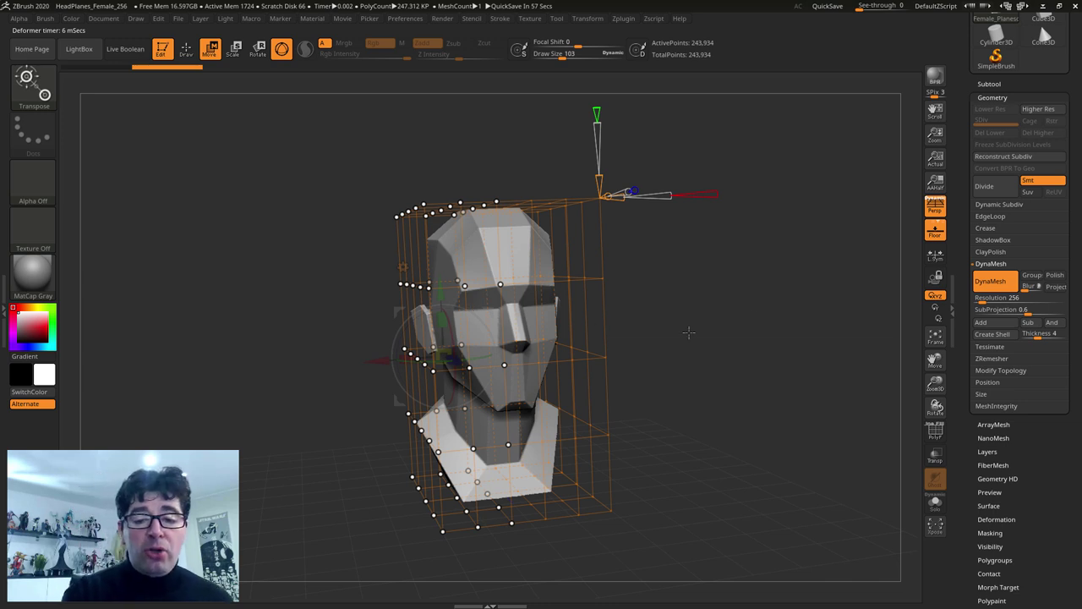
pyautogui.moveTo(689, 332)
pyautogui.mouseDown()
pyautogui.moveTo(761, 302)
pyautogui.moveTo(769, 327)
pyautogui.moveTo(669, 314)
pyautogui.mouseUp()
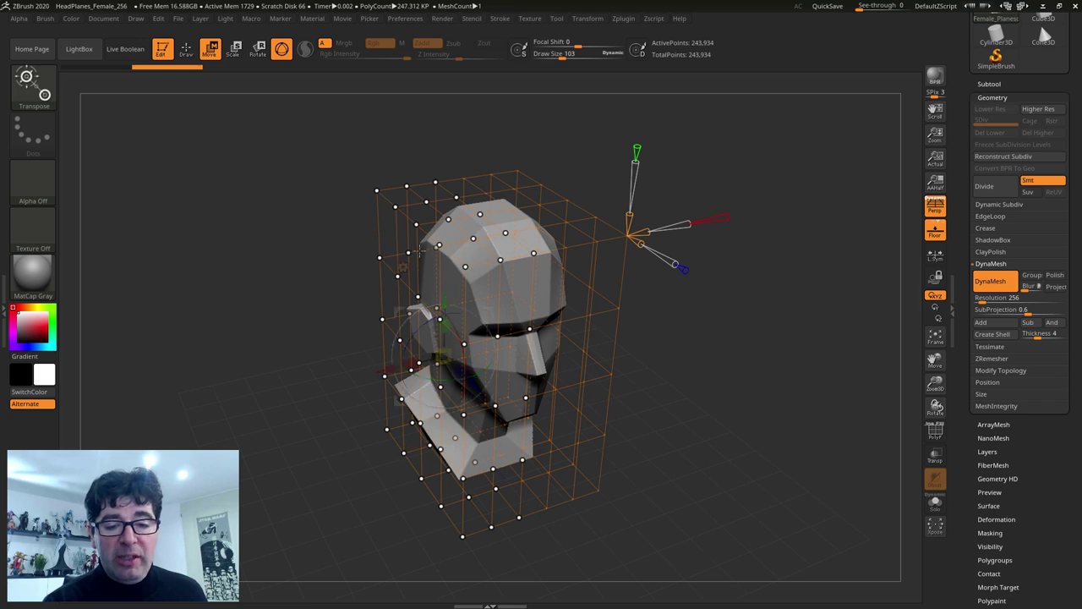
pyautogui.moveTo(418, 296); pyautogui.dragTo(524, 348, button='right')
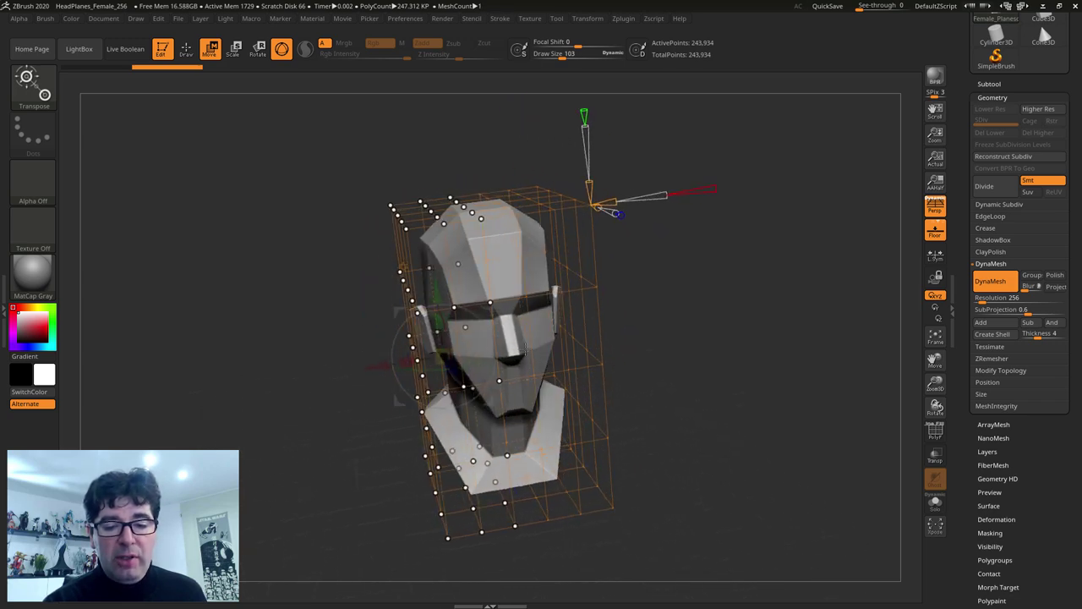
pyautogui.click(414, 312)
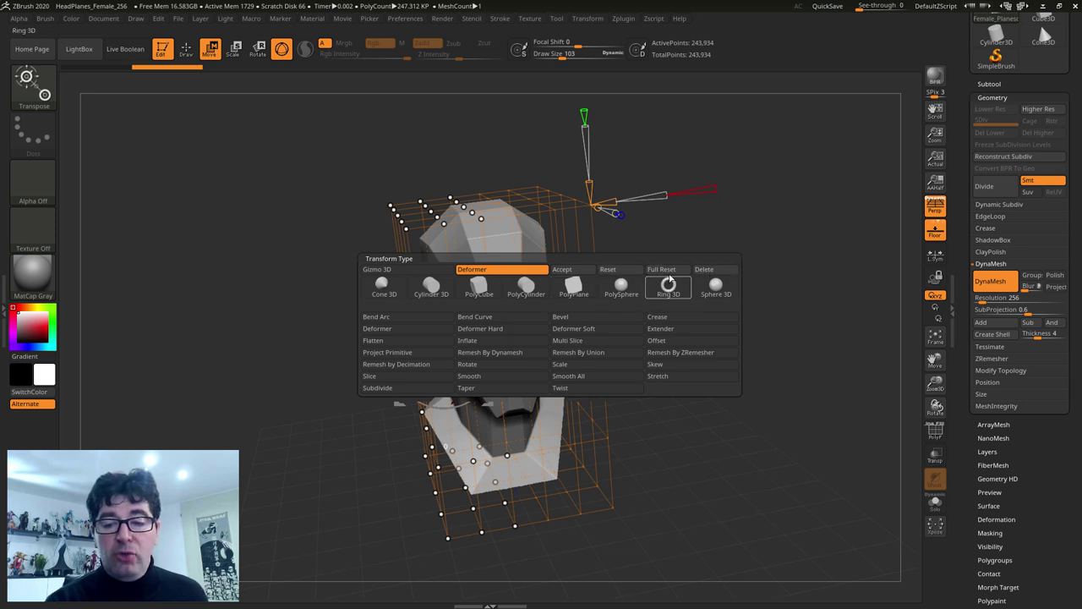
pyautogui.click(663, 270)
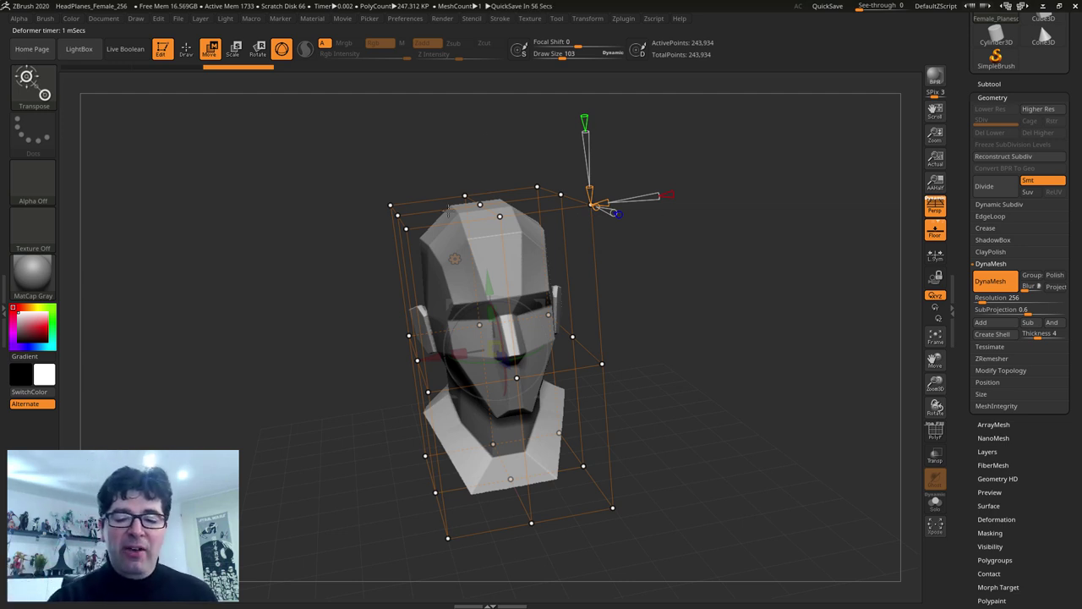
pyautogui.moveTo(450, 212); pyautogui.dragTo(715, 334)
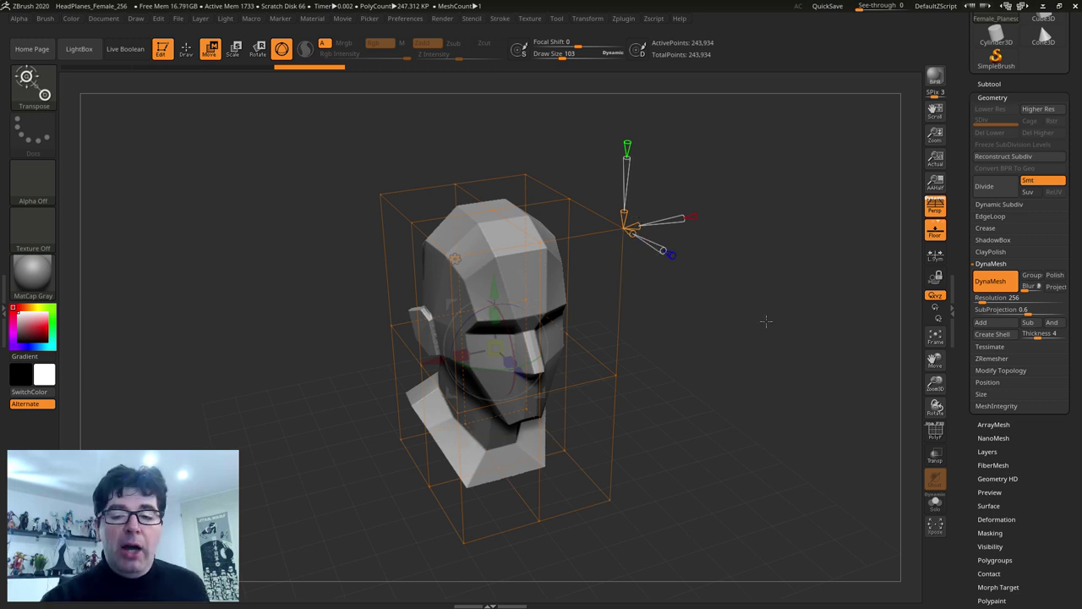
# Step: Use the deformer's bend point and rotation to tilt the head sideways and twist it on its neck
pyautogui.moveTo(768, 317)
pyautogui.mouseDown()
pyautogui.moveTo(767, 329)
pyautogui.moveTo(766, 304)
pyautogui.mouseUp()
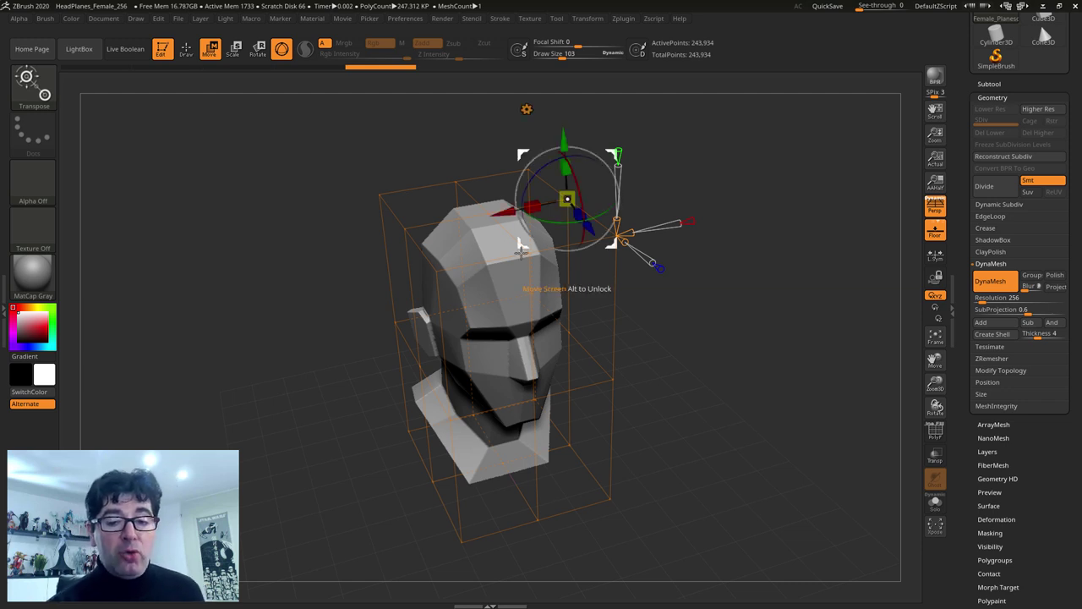
pyautogui.moveTo(668, 313); pyautogui.dragTo(733, 318)
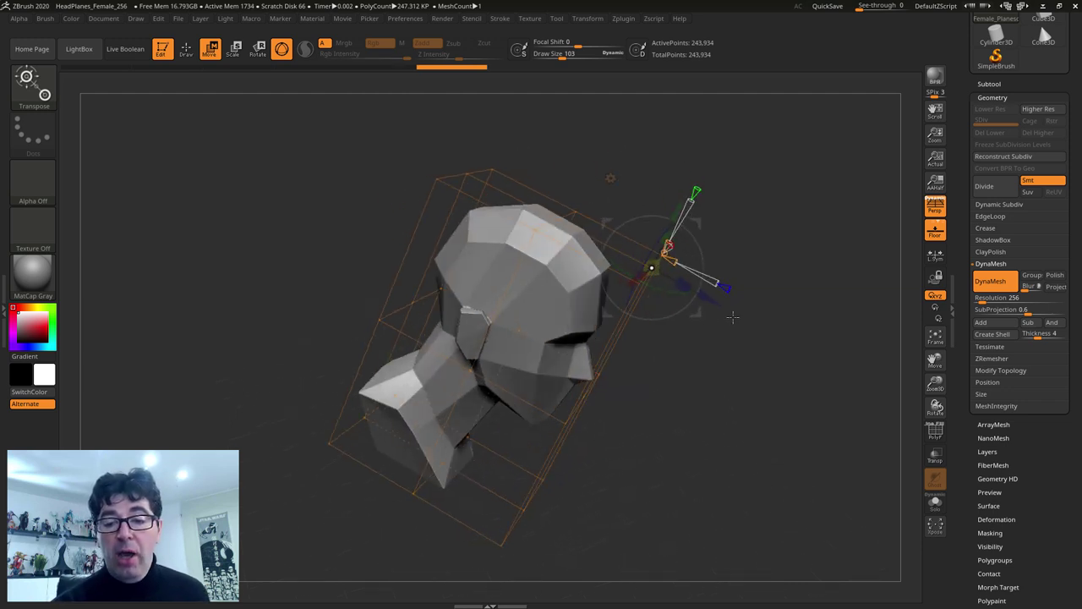
pyautogui.moveTo(680, 222)
pyautogui.mouseDown()
pyautogui.moveTo(697, 141)
pyautogui.moveTo(707, 242)
pyautogui.moveTo(714, 130)
pyautogui.mouseUp()
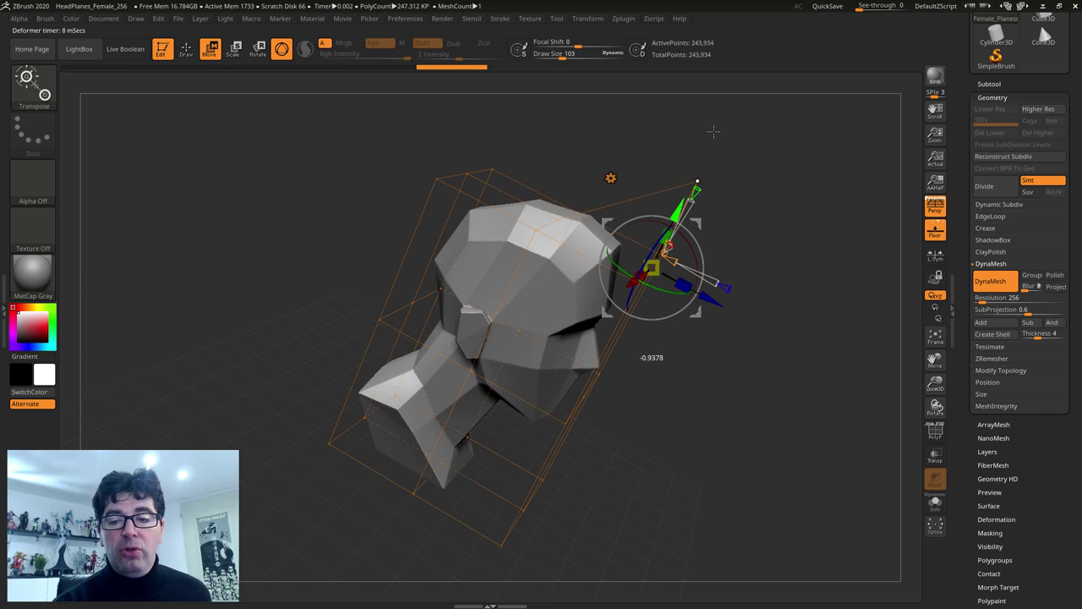
pyautogui.click(709, 184)
pyautogui.moveTo(709, 184)
pyautogui.mouseDown()
pyautogui.moveTo(778, 288)
pyautogui.moveTo(825, 313)
pyautogui.mouseUp()
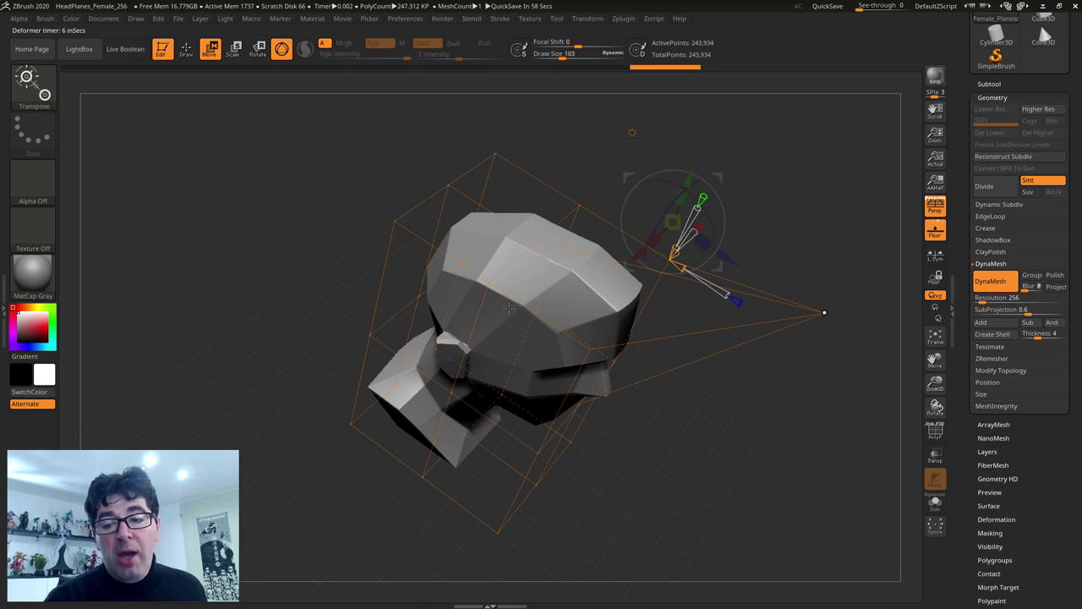
pyautogui.moveTo(700, 369)
pyautogui.mouseDown()
pyautogui.moveTo(821, 431)
pyautogui.moveTo(424, 328)
pyautogui.moveTo(143, 366)
pyautogui.moveTo(177, 361)
pyautogui.mouseUp()
pyautogui.click(424, 296)
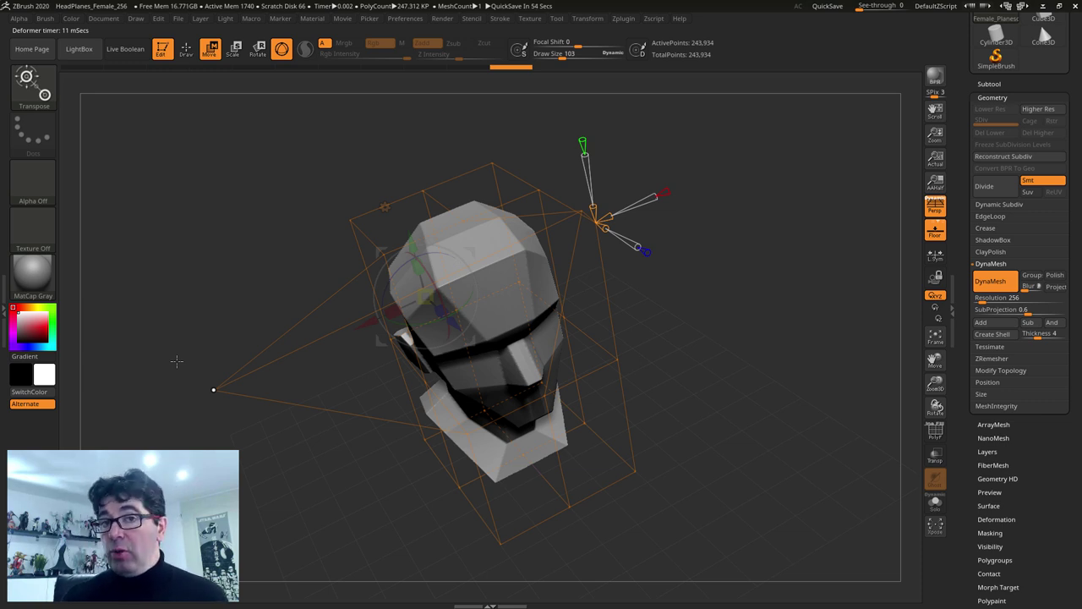
# Step: Undo the bend and twist deformations so the bust stands upright again
pyautogui.hotkey('ctrl', 'z')
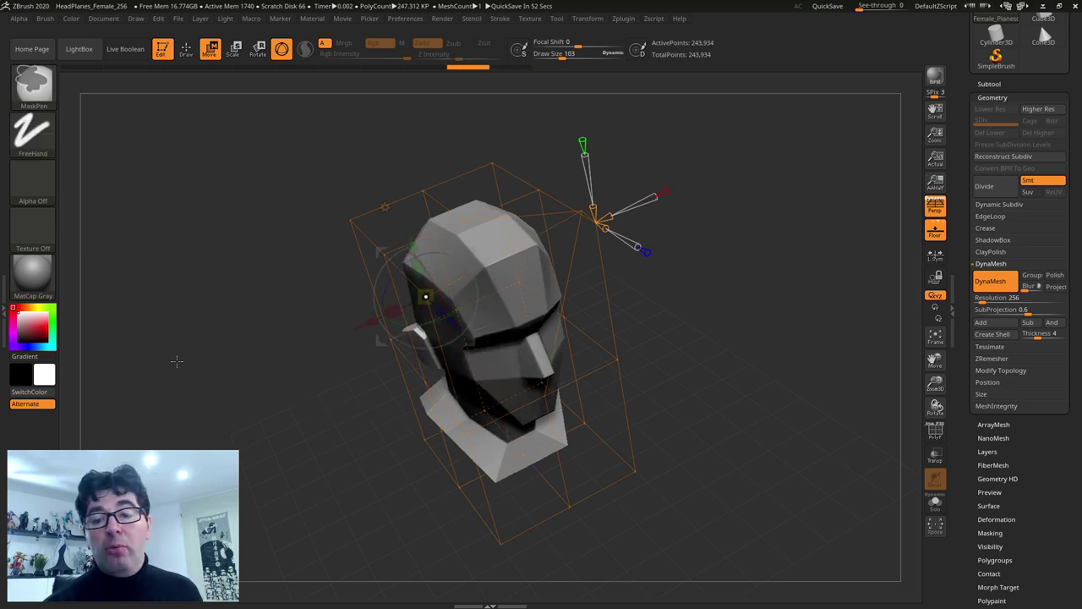
pyautogui.hotkey('ctrl', 'z')
pyautogui.hotkey('ctrl', 'z')
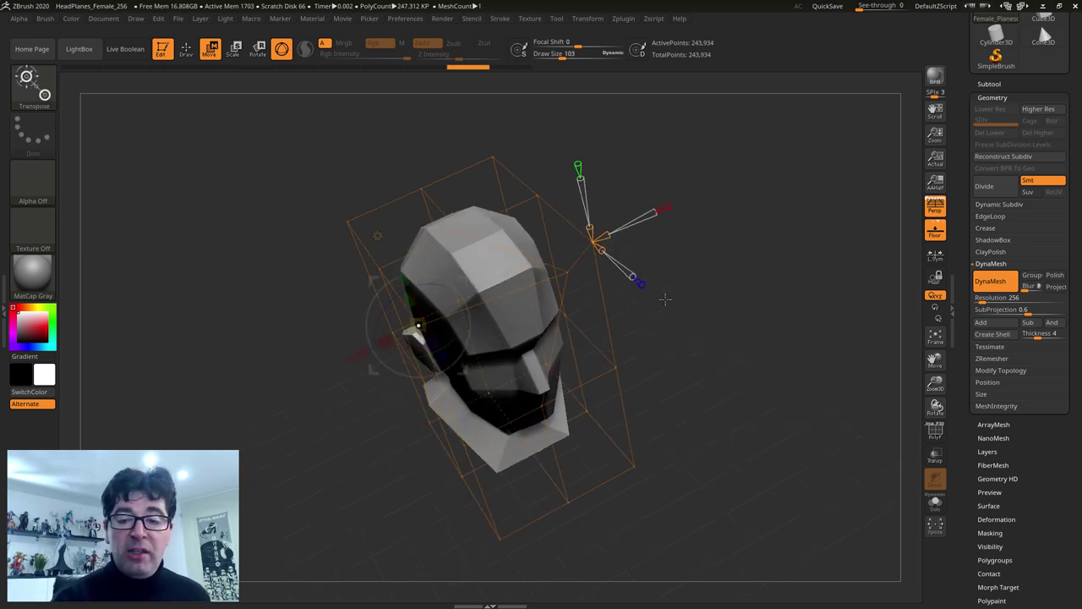
pyautogui.press('x')
pyautogui.hotkey('ctrl', 'z')
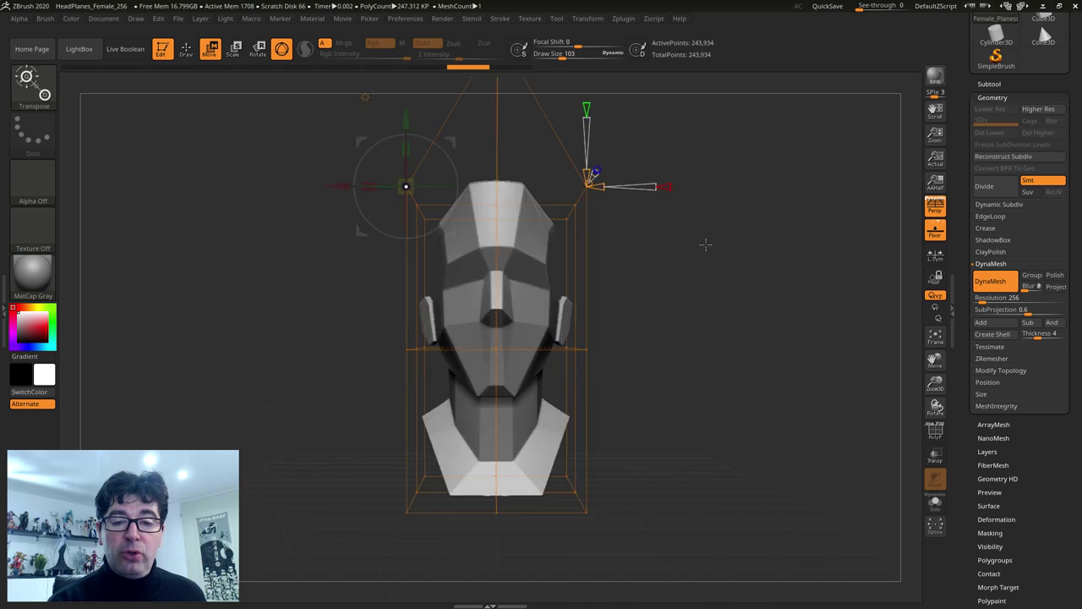
pyautogui.moveTo(710, 233); pyautogui.dragTo(700, 295)
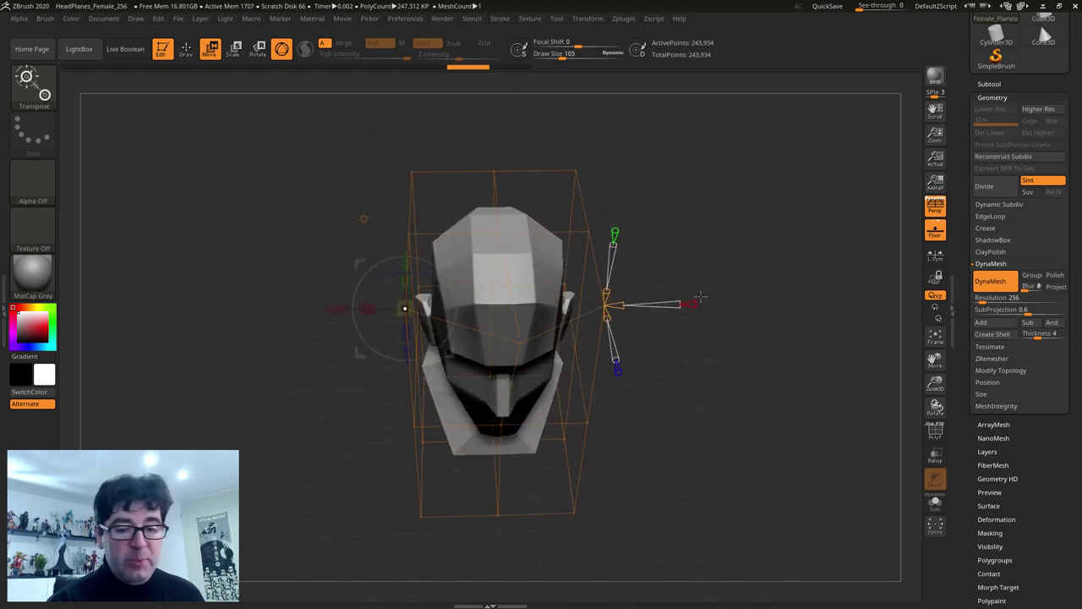
pyautogui.hotkey('ctrl', 'z')
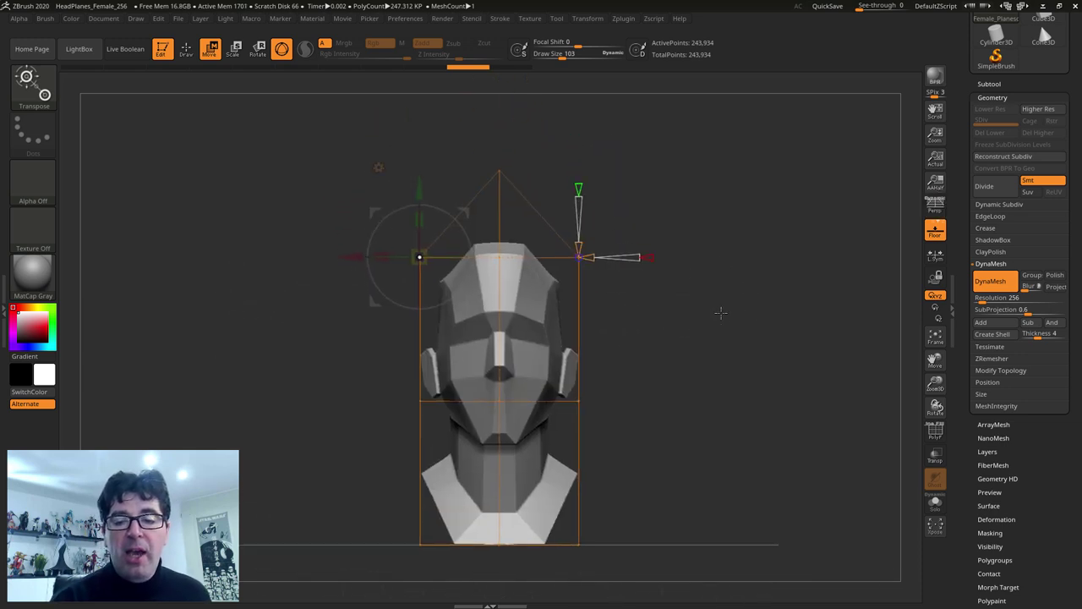
pyautogui.hotkey('ctrl', 'z')
pyautogui.hotkey('ctrl', 'z')
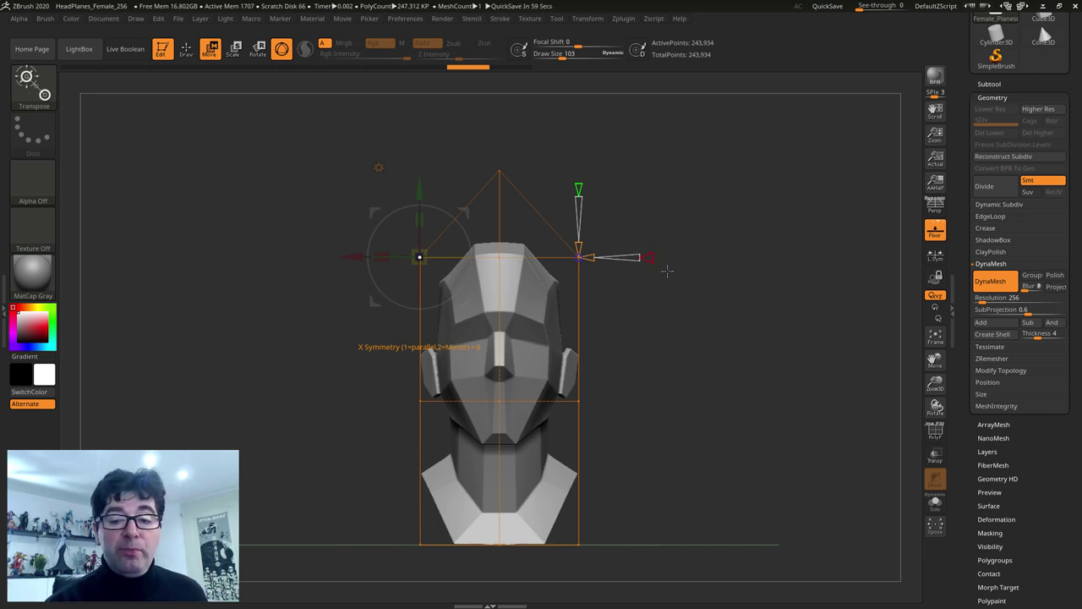
# Step: Set the deformer cage's X Symmetry to 2 (Mirror)
pyautogui.hotkey('ctrl', 'shift', 'z')
pyautogui.hotkey('ctrl', 'shift', 'z')
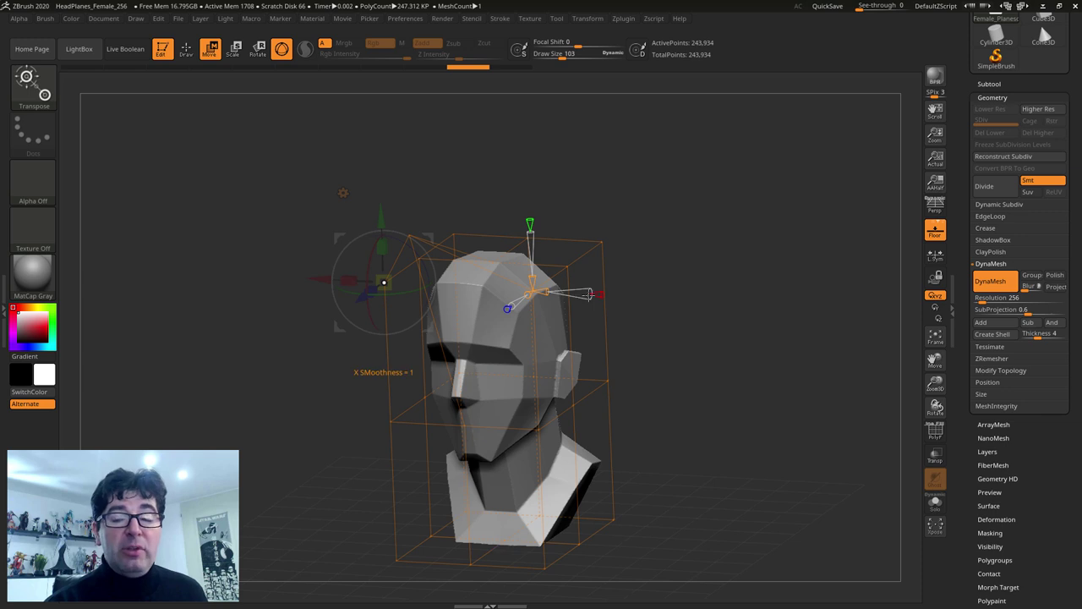
pyautogui.hotkey('ctrl', 'z')
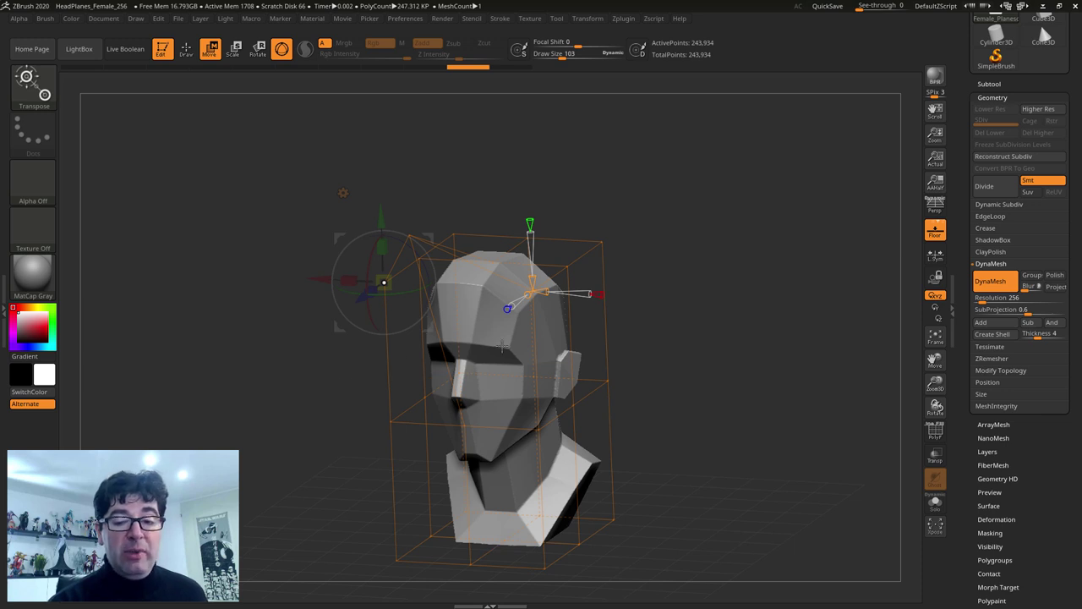
pyautogui.moveTo(602, 294)
pyautogui.mouseDown()
pyautogui.moveTo(616, 295)
pyautogui.moveTo(598, 295)
pyautogui.mouseUp()
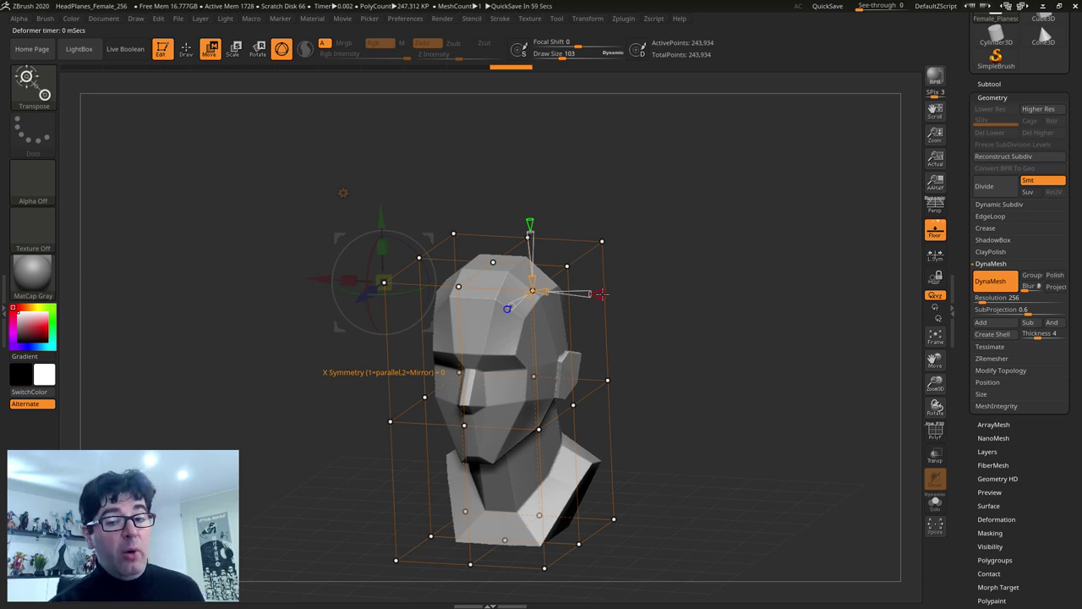
pyautogui.moveTo(599, 294); pyautogui.dragTo(637, 297)
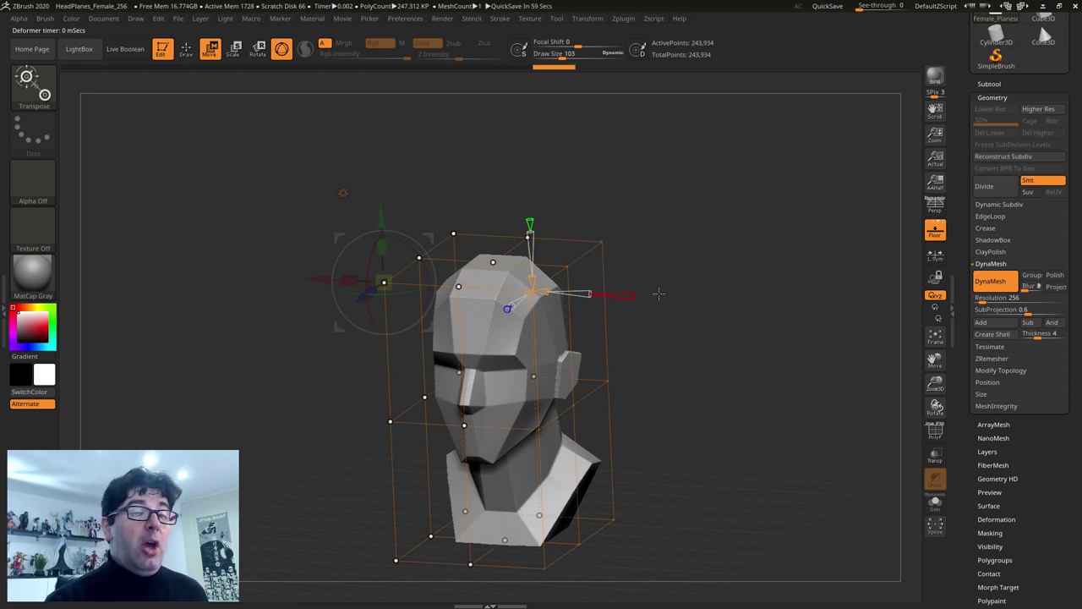
pyautogui.click(598, 23)
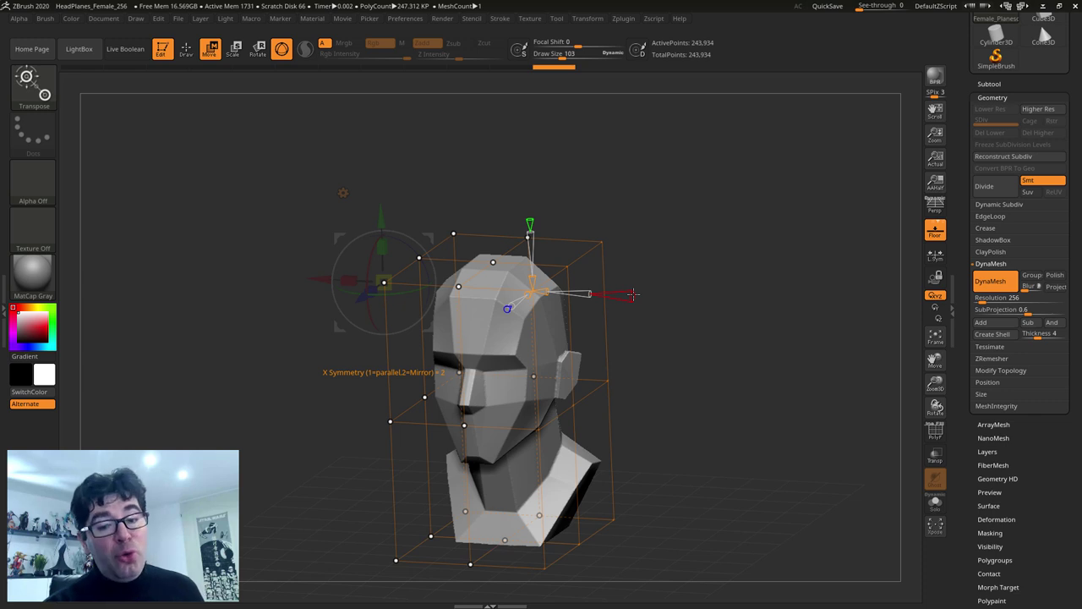
pyautogui.moveTo(750, 358); pyautogui.dragTo(734, 342)
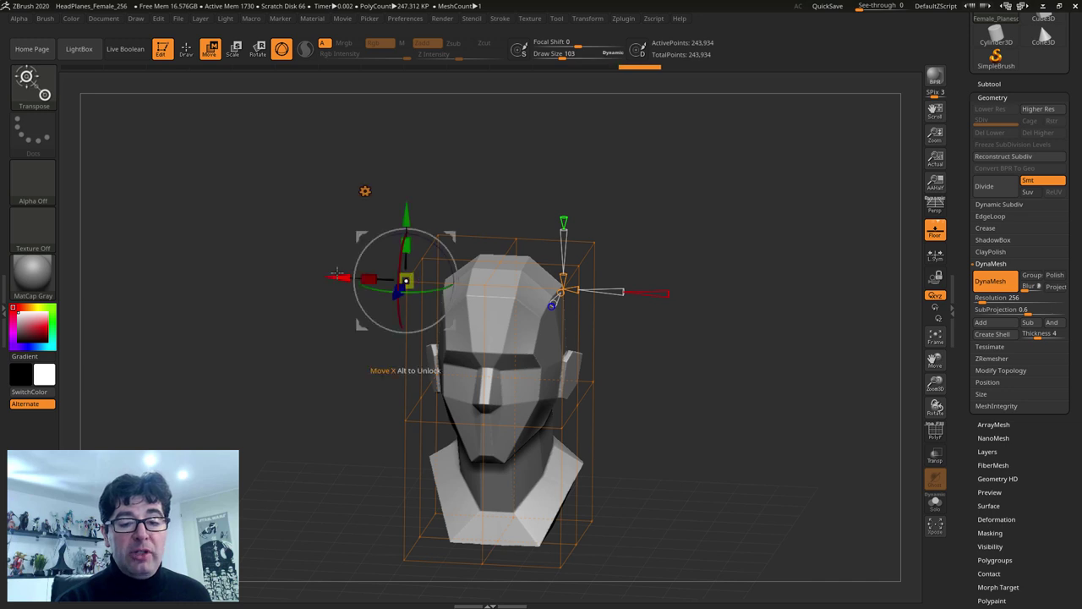
pyautogui.moveTo(336, 275)
pyautogui.mouseDown()
pyautogui.moveTo(233, 264)
pyautogui.moveTo(304, 273)
pyautogui.mouseUp()
pyautogui.moveTo(406, 279); pyautogui.dragTo(421, 258)
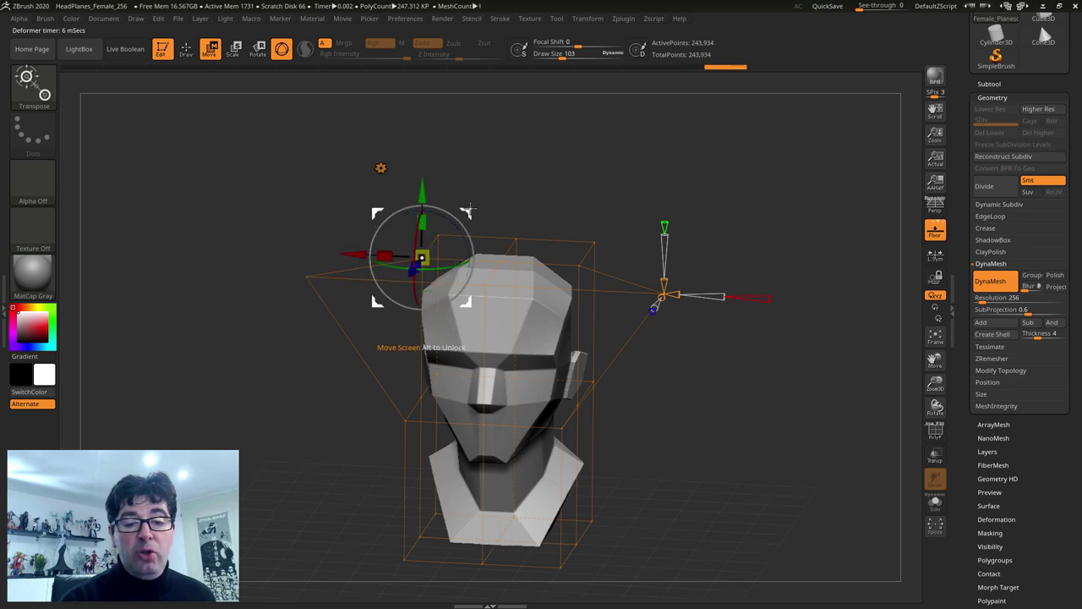
pyautogui.moveTo(468, 210)
pyautogui.mouseDown()
pyautogui.moveTo(403, 182)
pyautogui.moveTo(440, 195)
pyautogui.mouseUp()
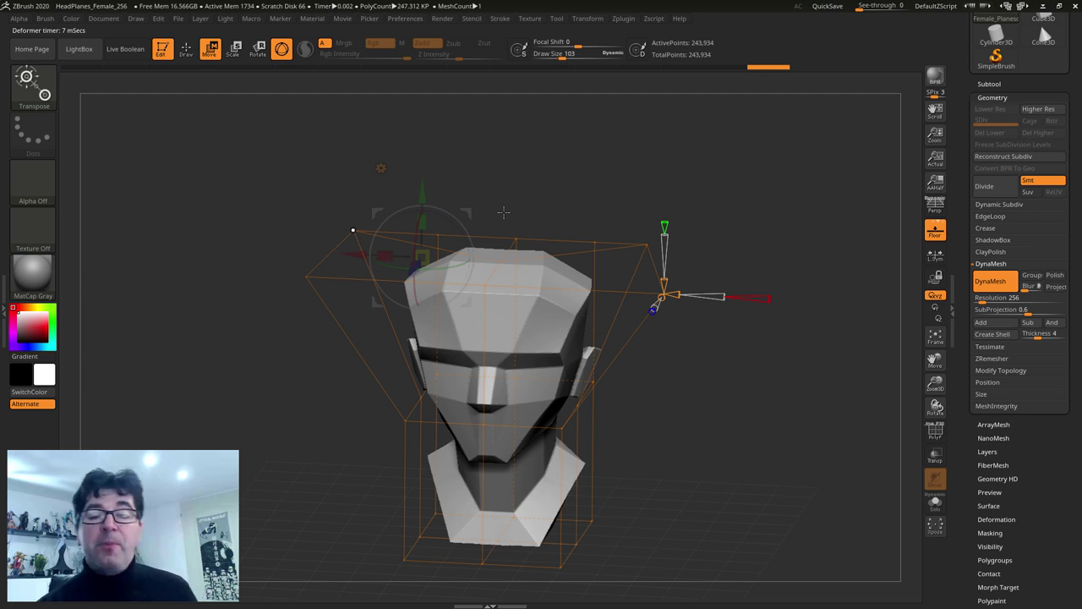
pyautogui.hotkey('ctrl', 'z')
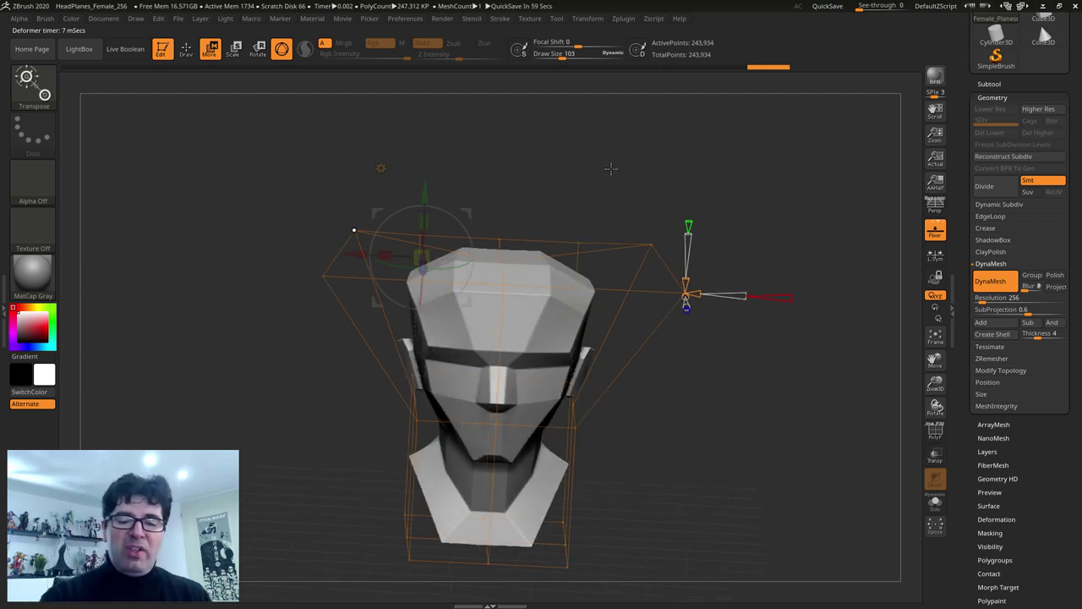
pyautogui.hotkey('ctrl', 'z')
pyautogui.hotkey('ctrl', 'z')
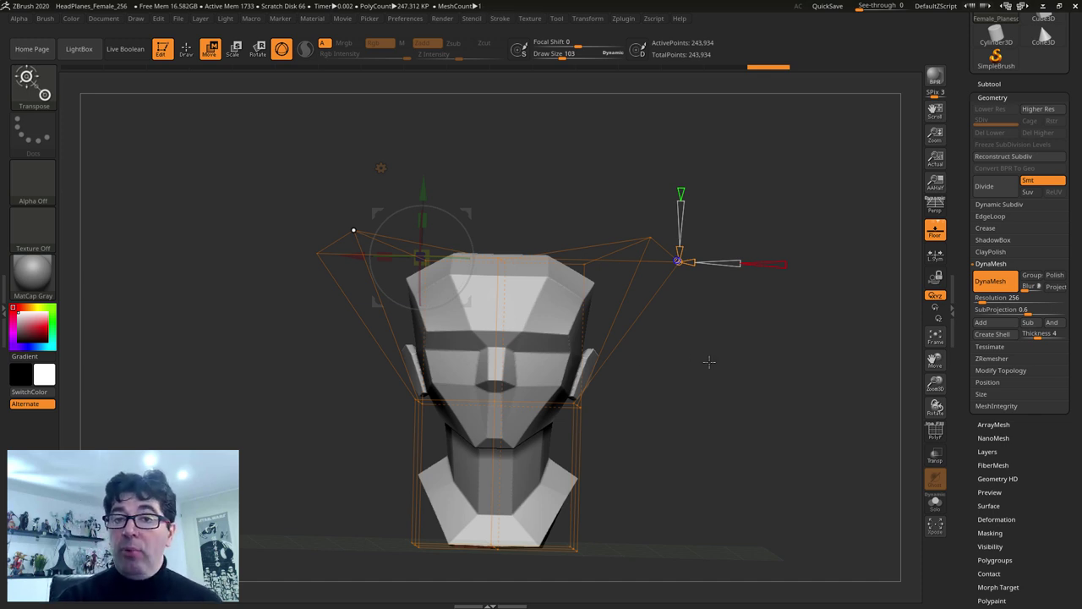
pyautogui.moveTo(714, 362); pyautogui.dragTo(717, 389)
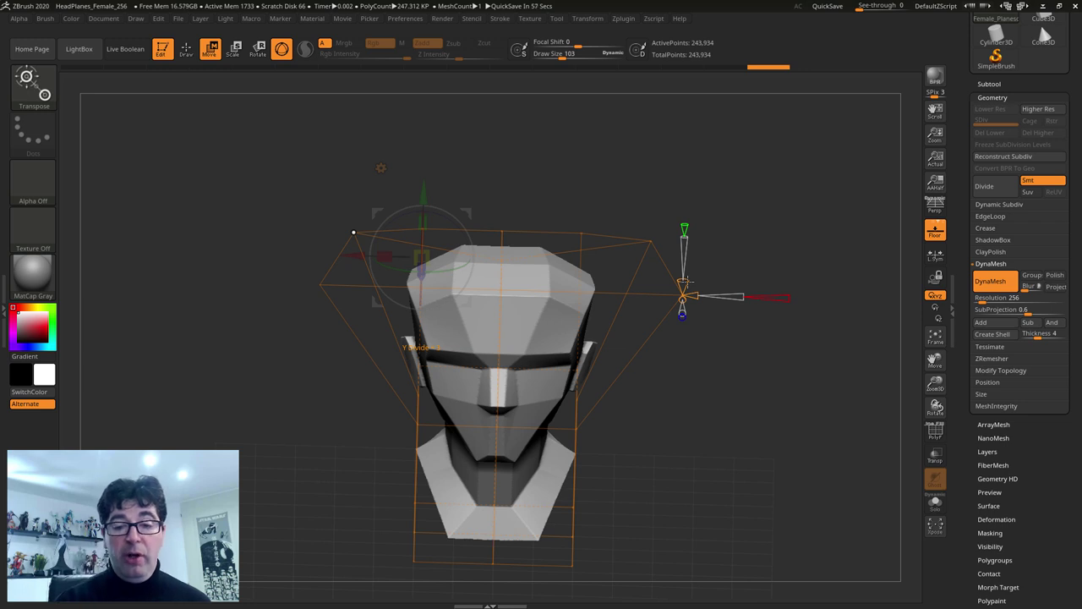
pyautogui.hotkey('ctrl', 'z')
pyautogui.hotkey('ctrl', 'z')
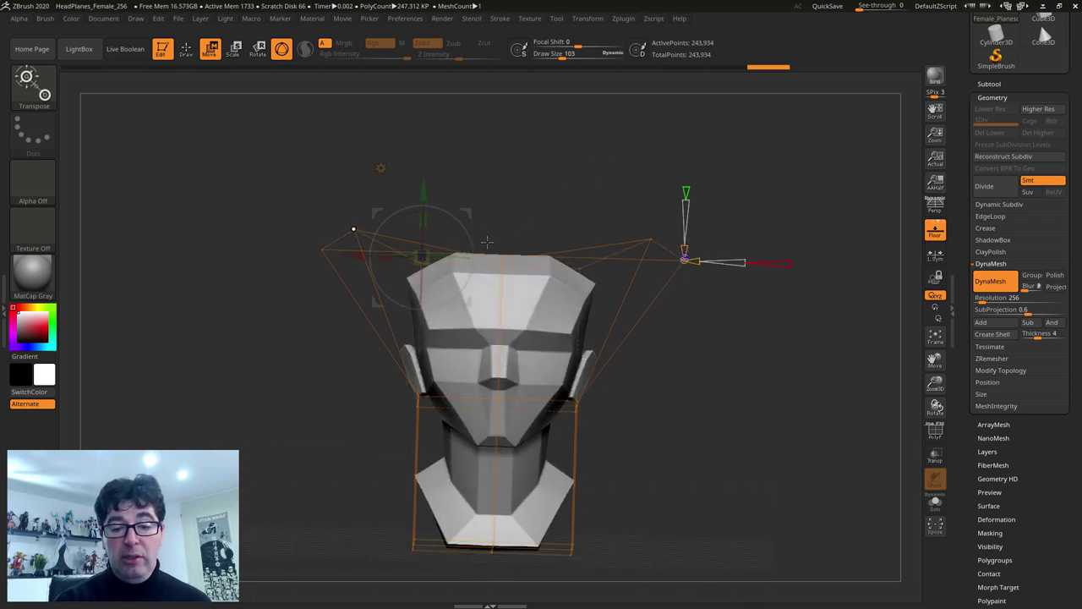
pyautogui.hotkey('ctrl', 'z')
pyautogui.hotkey('ctrl', 'z')
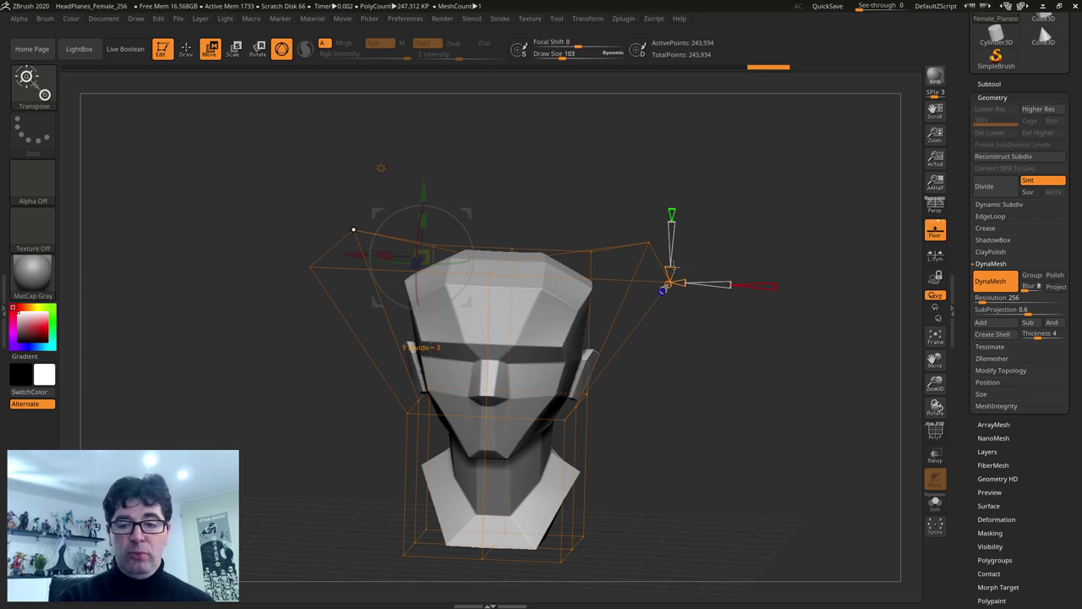
pyautogui.hotkey('ctrl', 'z')
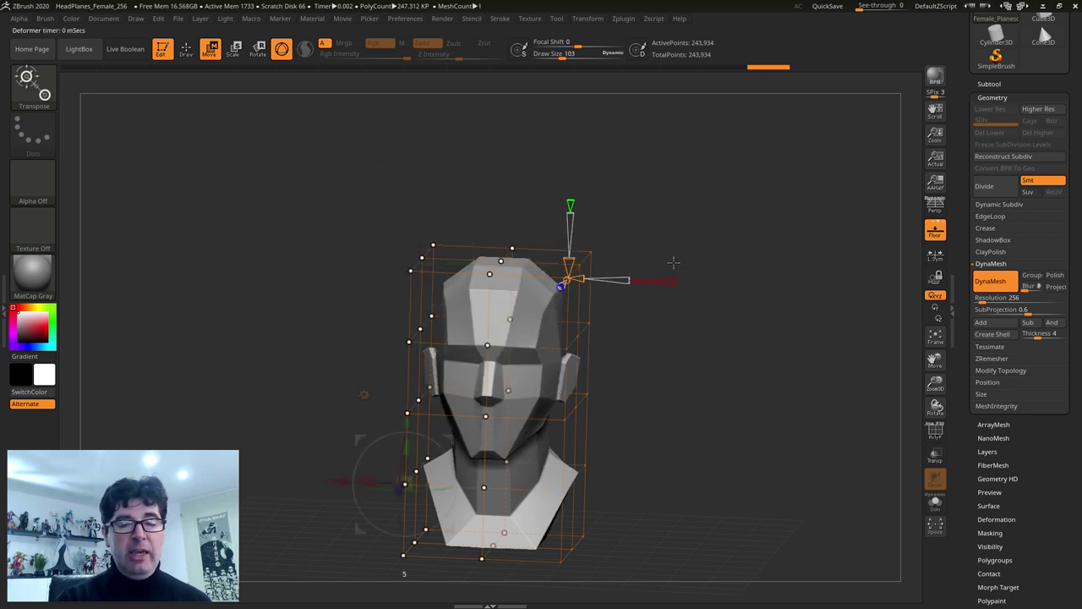
# Step: Give the deformer cage a Z Divide of 4 and snap back to a straight front view
pyautogui.hotkey('ctrl', 'shift', 'z')
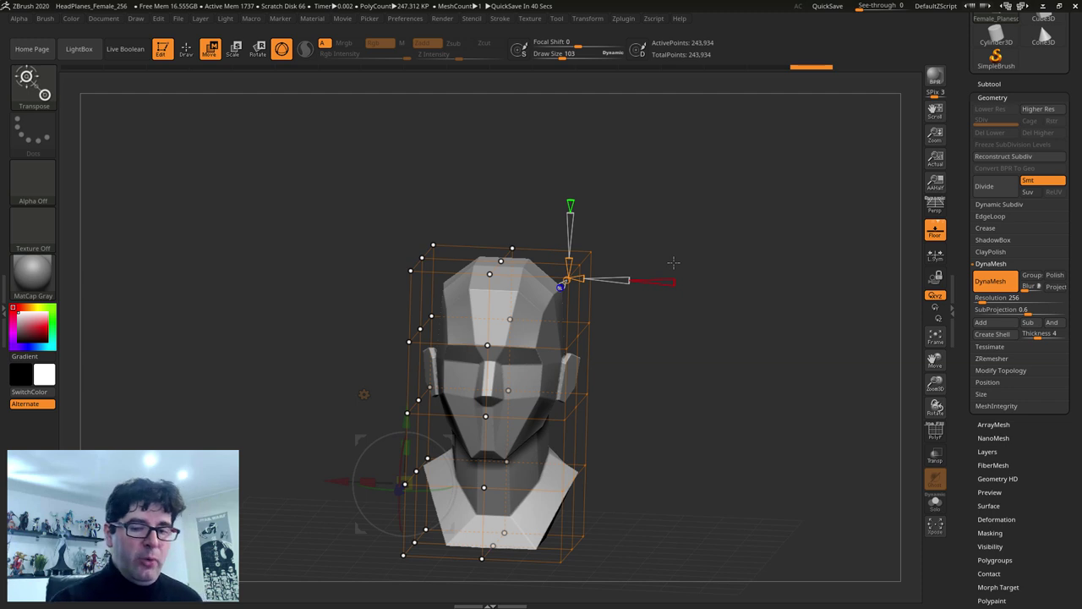
pyautogui.moveTo(700, 276); pyautogui.dragTo(671, 287)
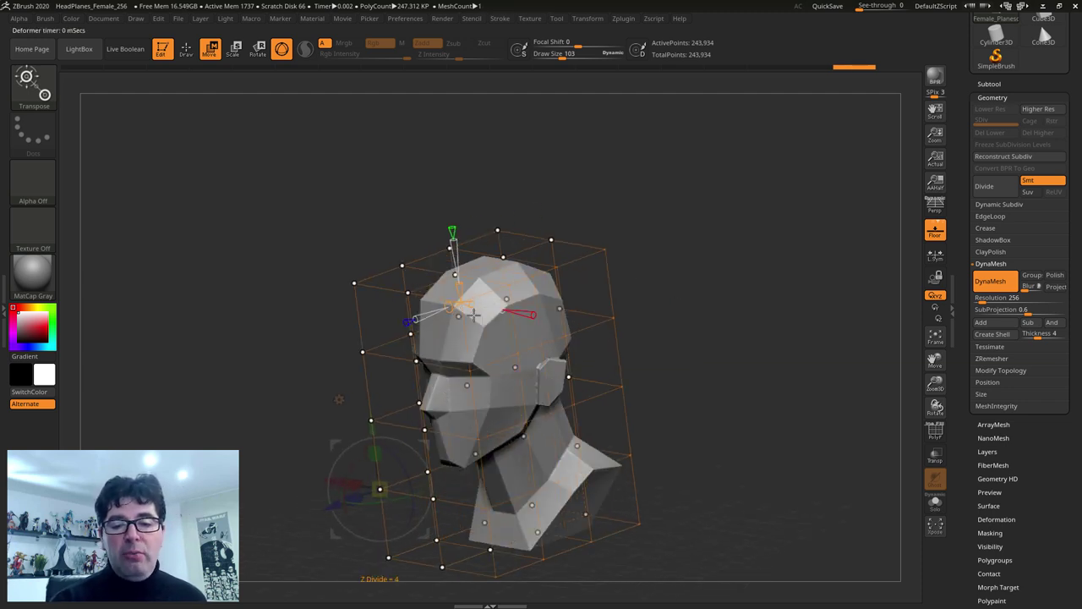
pyautogui.moveTo(677, 329)
pyautogui.keyDown('shift'); pyautogui.mouseDown()
pyautogui.moveTo(748, 315)
pyautogui.moveTo(768, 334)
pyautogui.mouseUp(); pyautogui.keyUp('shift')
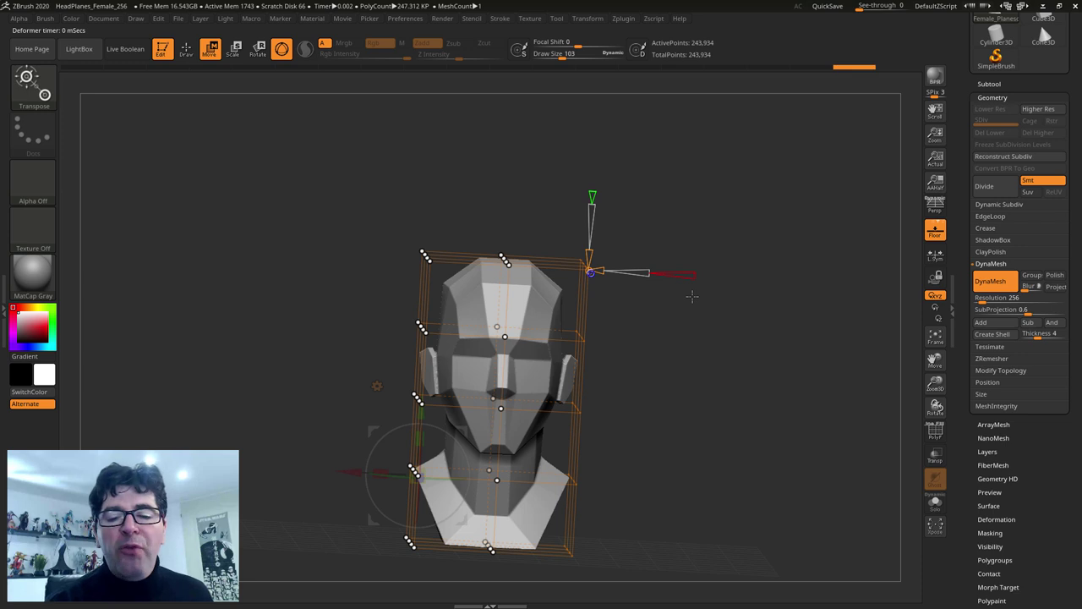
pyautogui.keyDown('shift'); pyautogui.moveTo(719, 307); pyautogui.dragTo(651, 304); pyautogui.keyUp('shift')
# Step: Reset the deformer cage to a plain box around the front-facing bust
pyautogui.keyDown('shift'); pyautogui.moveTo(647, 267); pyautogui.dragTo(628, 305); pyautogui.keyUp('shift')
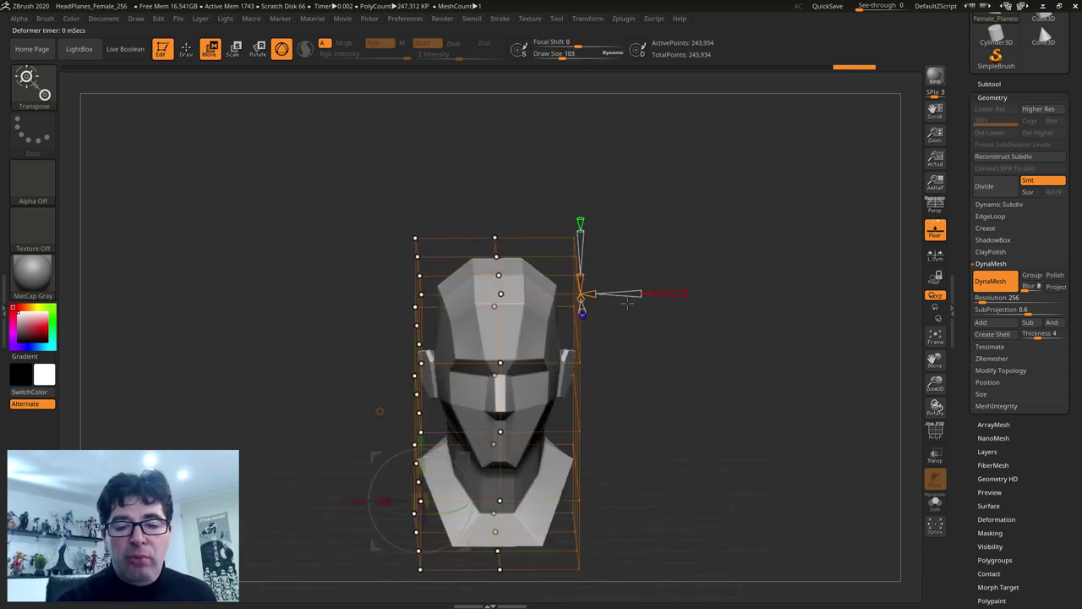
pyautogui.click(415, 256)
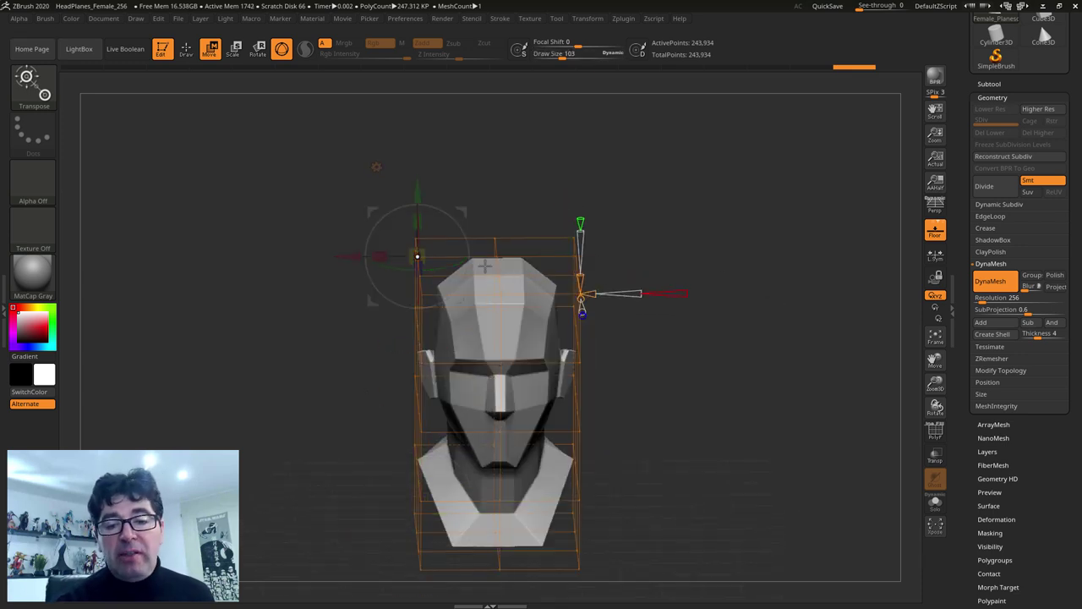
pyautogui.moveTo(696, 250); pyautogui.dragTo(657, 223)
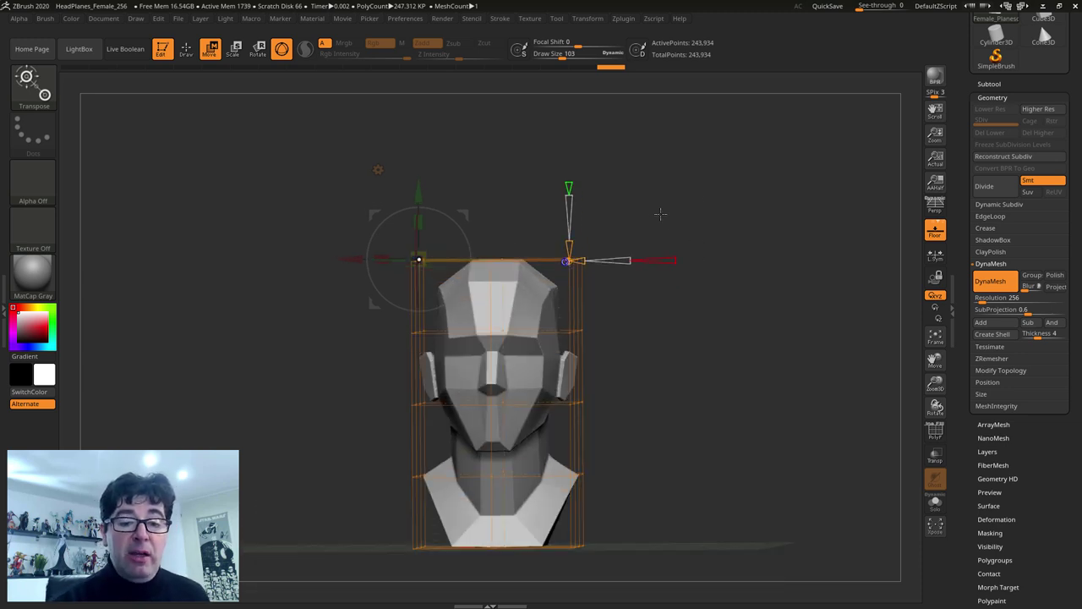
pyautogui.hotkey('ctrl', 'z')
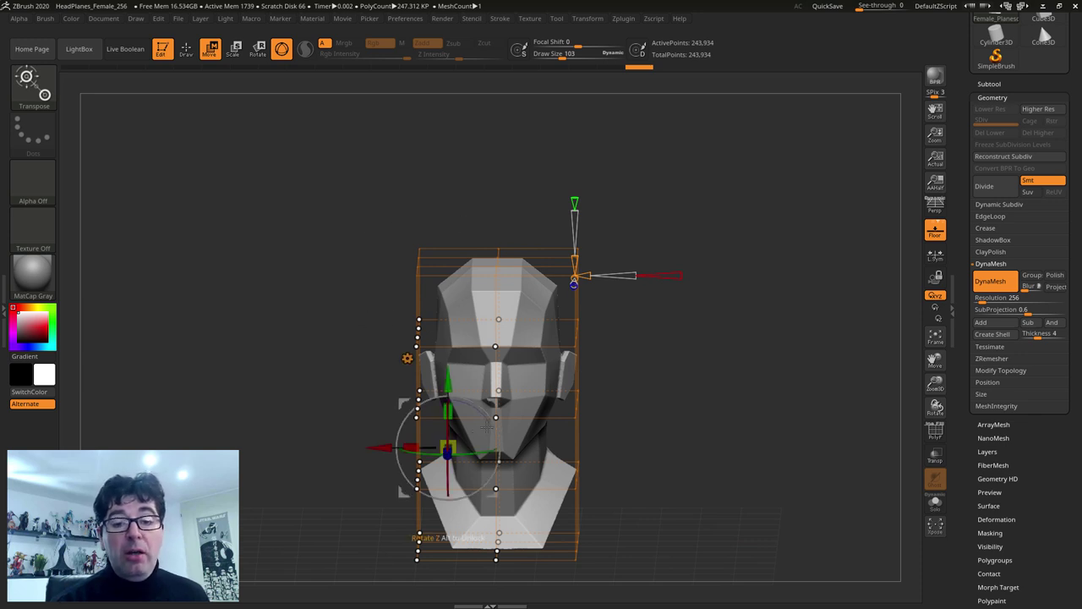
# Step: Ctrl-click the cage edges to place control points along the top of the head
pyautogui.press('ctrl')
pyautogui.keyDown('ctrl'); pyautogui.click(489, 268); pyautogui.keyUp('ctrl')
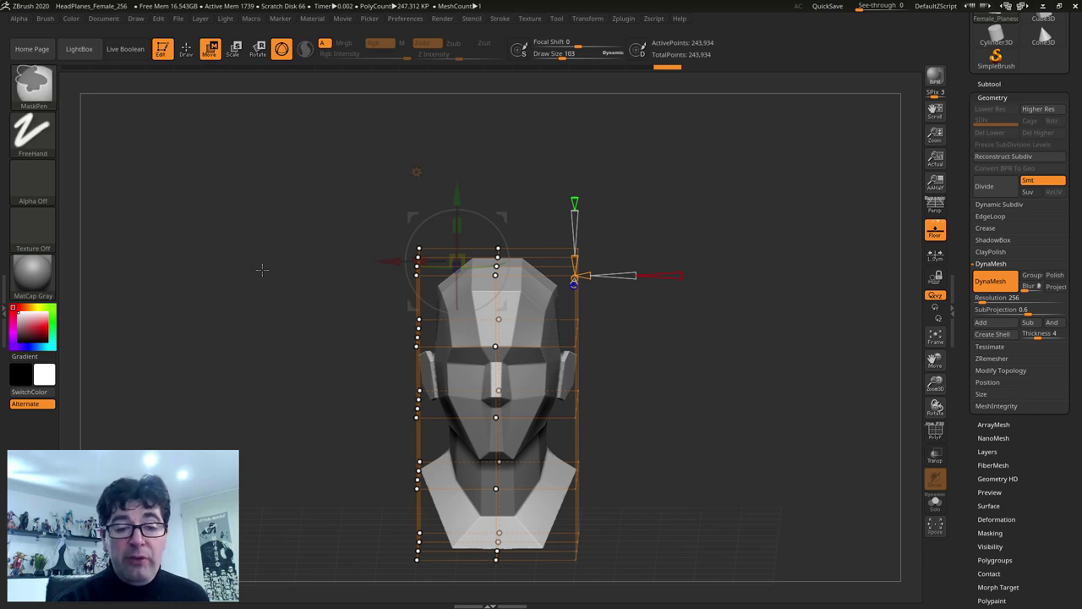
pyautogui.hotkey('ctrl', 'z')
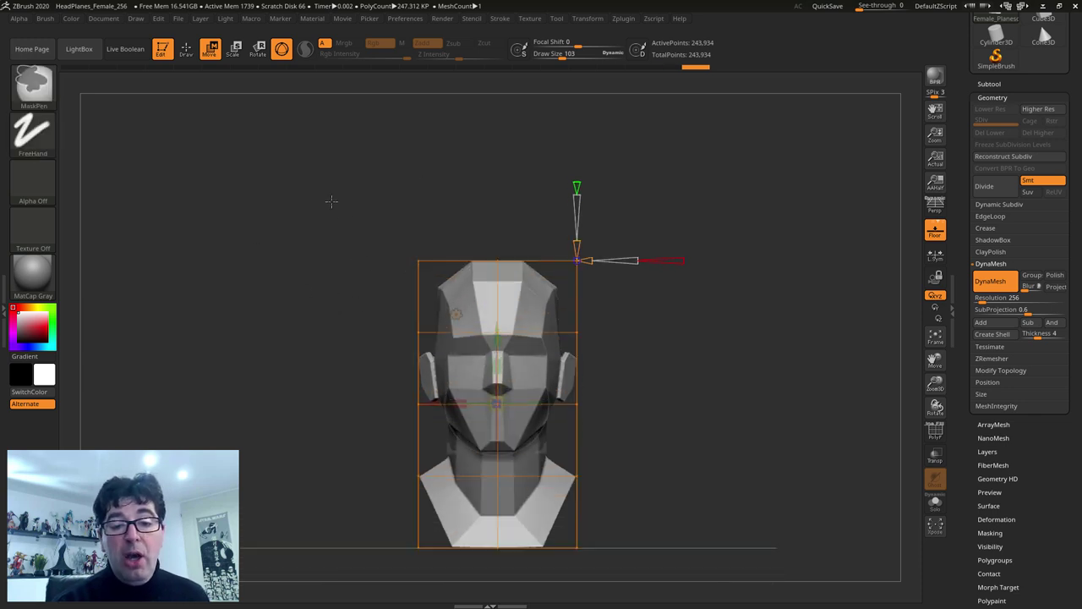
pyautogui.keyDown('ctrl'); pyautogui.click(457, 260); pyautogui.keyUp('ctrl')
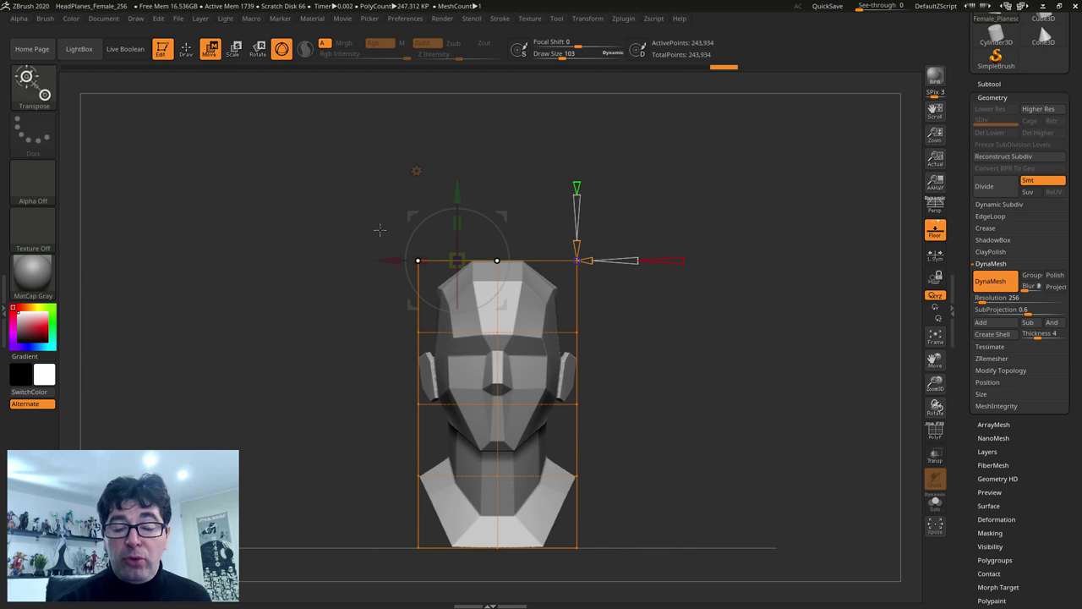
pyautogui.press('ctrl')
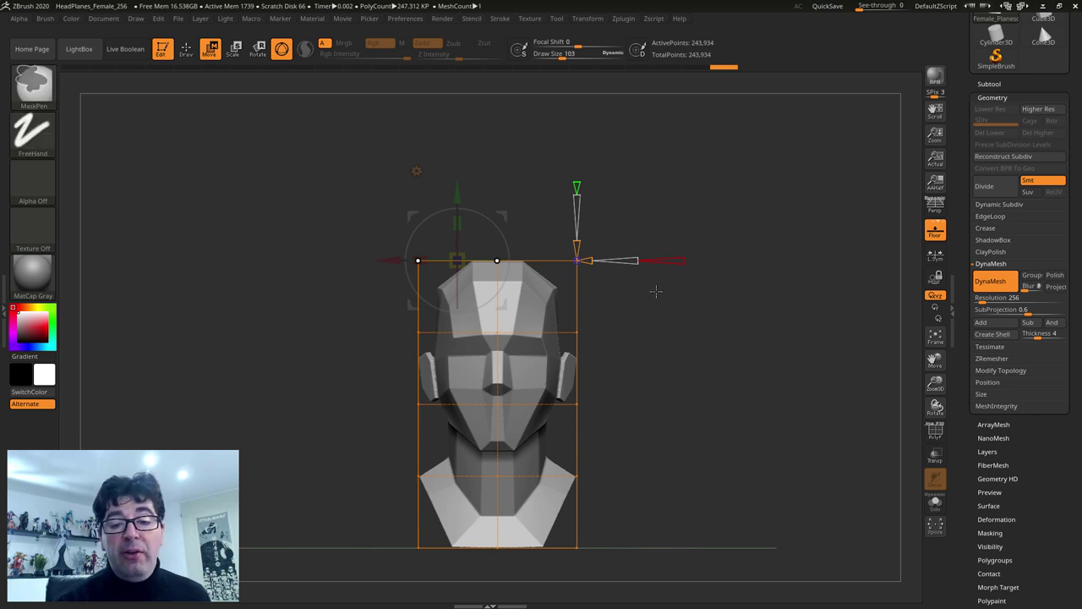
pyautogui.keyDown('ctrl'); pyautogui.click(656, 291); pyautogui.keyUp('ctrl')
pyautogui.keyDown('ctrl'); pyautogui.click(656, 291); pyautogui.keyUp('ctrl')
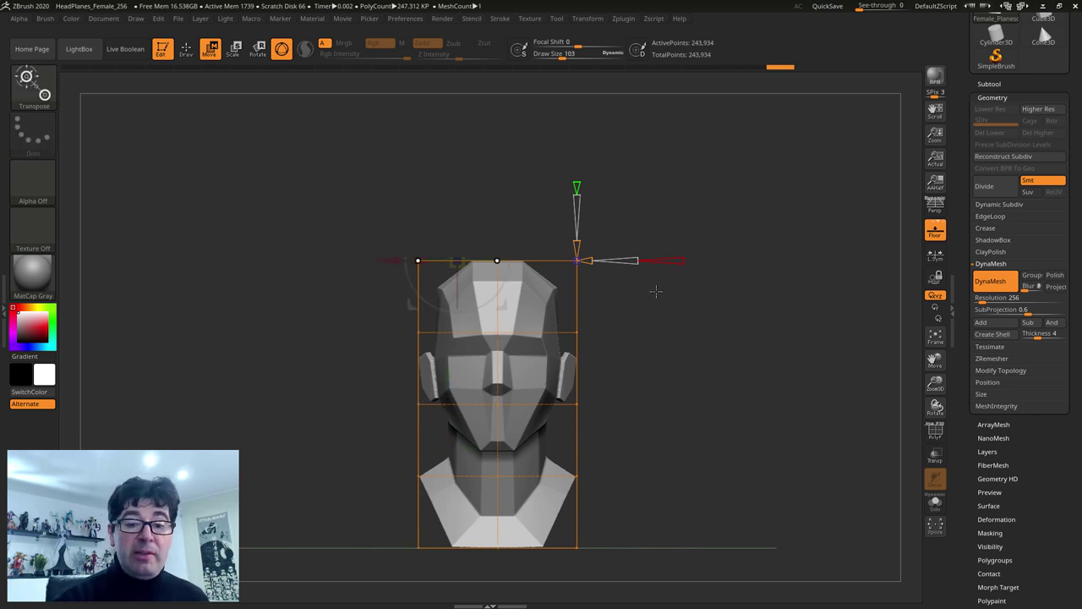
pyautogui.moveTo(617, 330); pyautogui.dragTo(487, 285)
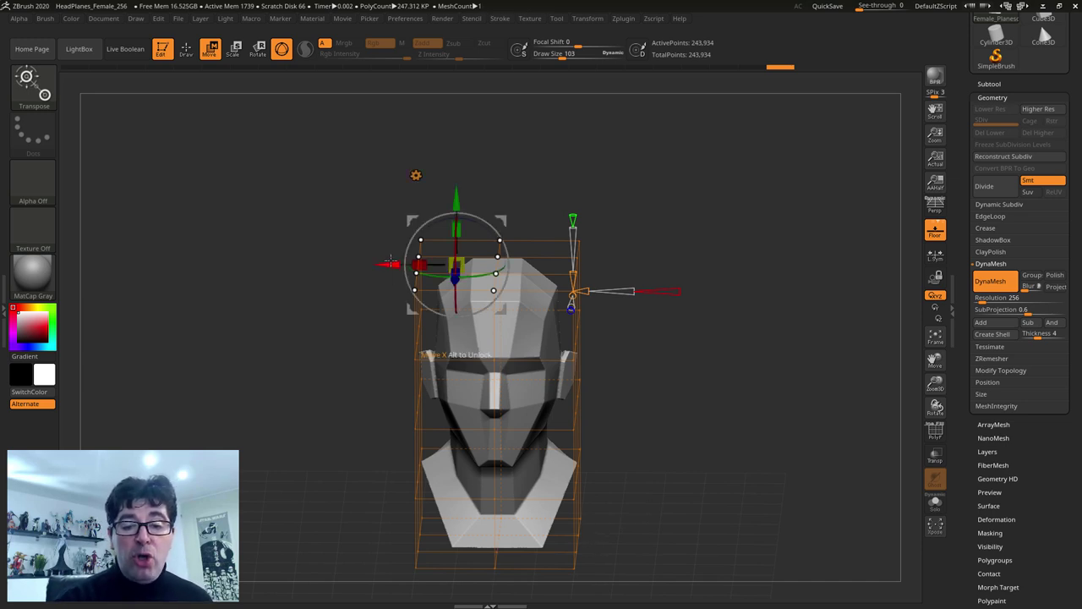
# Step: Stretch the top of the head upward and tilt the upper cage to sweep it back
pyautogui.moveTo(457, 267); pyautogui.dragTo(635, 442)
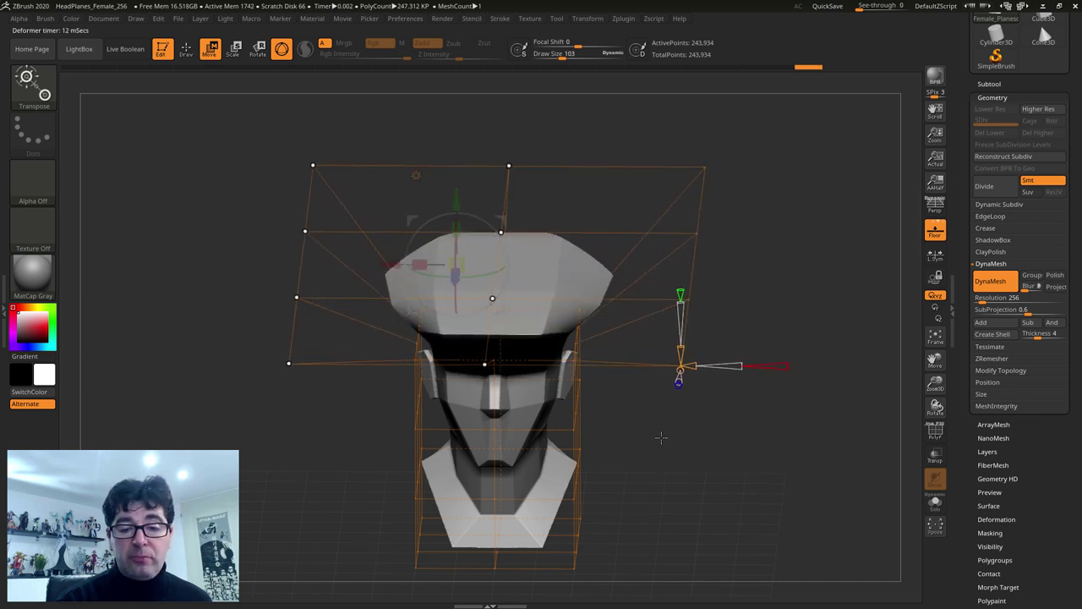
pyautogui.moveTo(635, 442); pyautogui.dragTo(496, 348)
pyautogui.moveTo(475, 302)
pyautogui.mouseDown()
pyautogui.moveTo(431, 82)
pyautogui.moveTo(429, 116)
pyautogui.mouseUp()
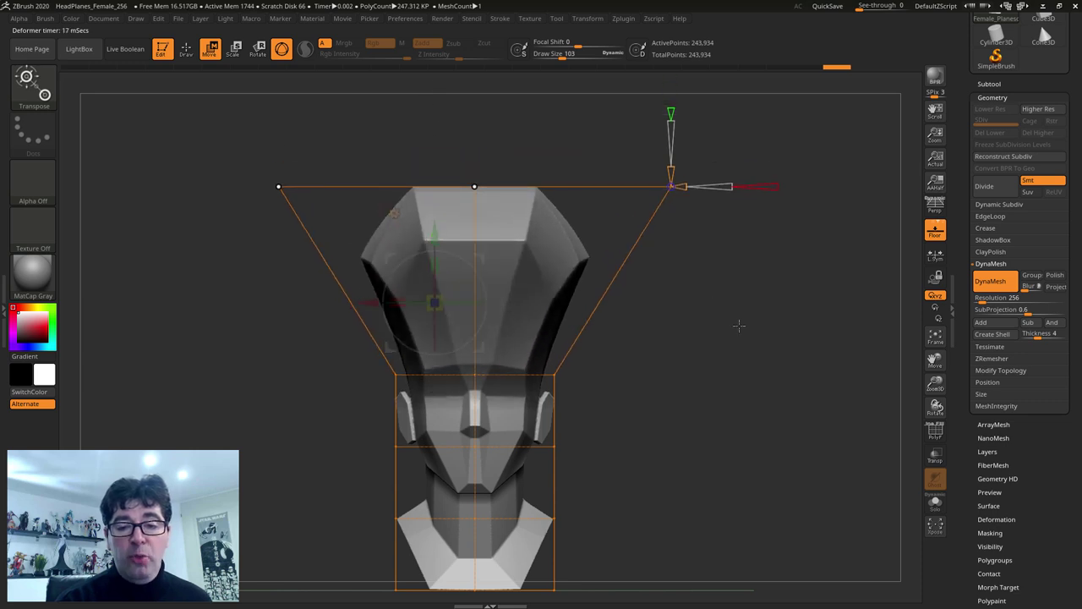
pyautogui.moveTo(742, 321)
pyautogui.mouseDown()
pyautogui.moveTo(679, 331)
pyautogui.moveTo(695, 321)
pyautogui.moveTo(687, 342)
pyautogui.mouseUp()
pyautogui.moveTo(502, 331); pyautogui.dragTo(533, 269)
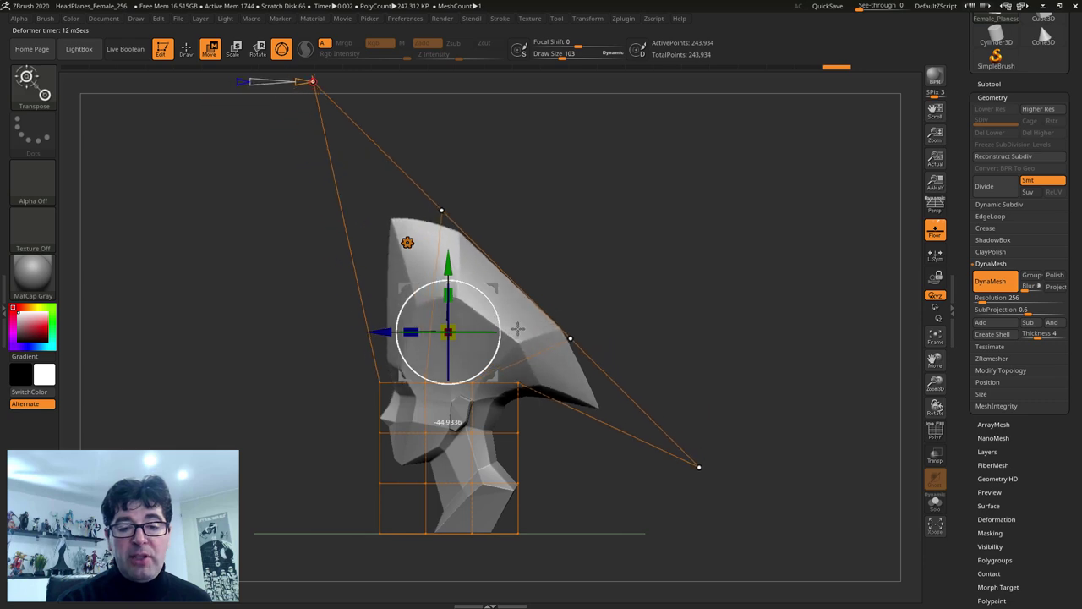
pyautogui.moveTo(541, 262)
pyautogui.mouseDown(button='right')
pyautogui.moveTo(548, 292)
pyautogui.moveTo(520, 292)
pyautogui.mouseUp(button='right')
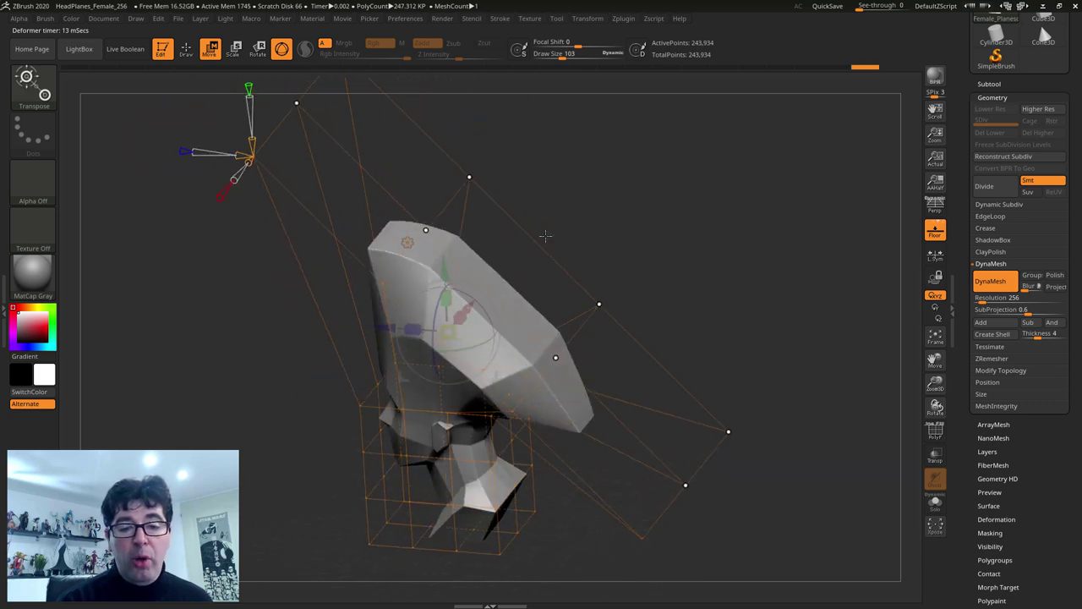
# Step: Pull the top control point and cage corner to lengthen the cranium into a point
pyautogui.click(425, 230)
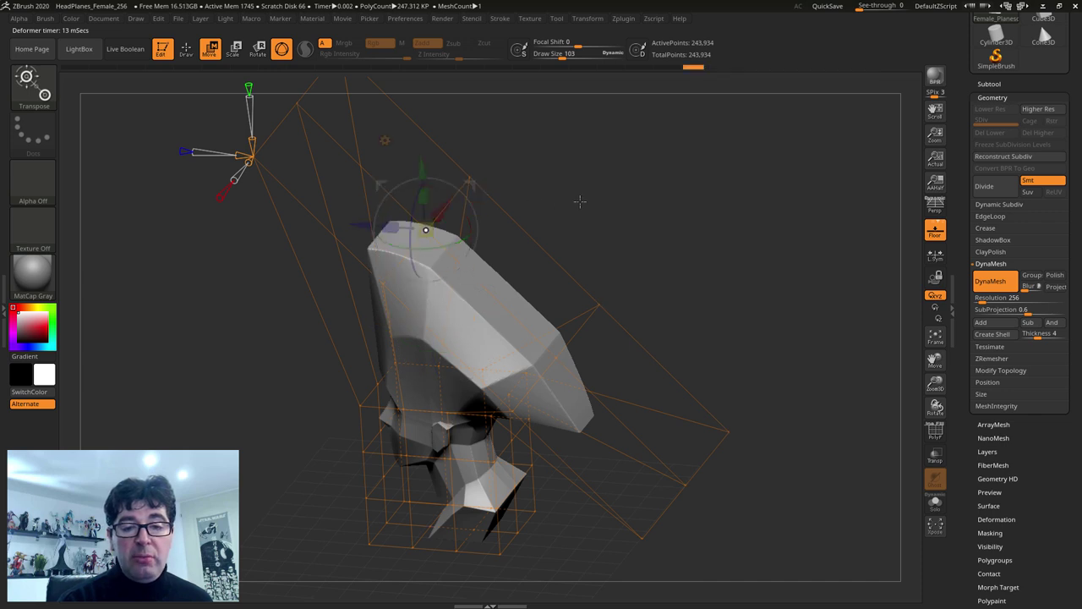
pyautogui.keyDown('shift'); pyautogui.moveTo(432, 215); pyautogui.dragTo(566, 220, button='right'); pyautogui.keyUp('shift')
pyautogui.press('space')
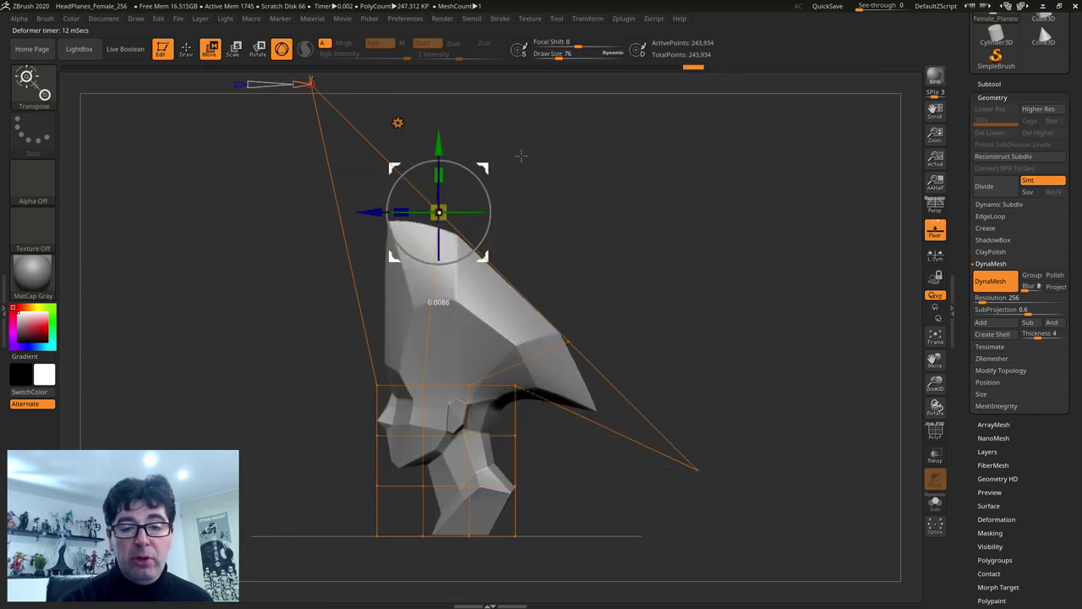
pyautogui.moveTo(516, 188); pyautogui.dragTo(635, 138)
pyautogui.keyDown('alt'); pyautogui.moveTo(705, 82); pyautogui.dragTo(744, 343, button='right'); pyautogui.keyUp('alt')
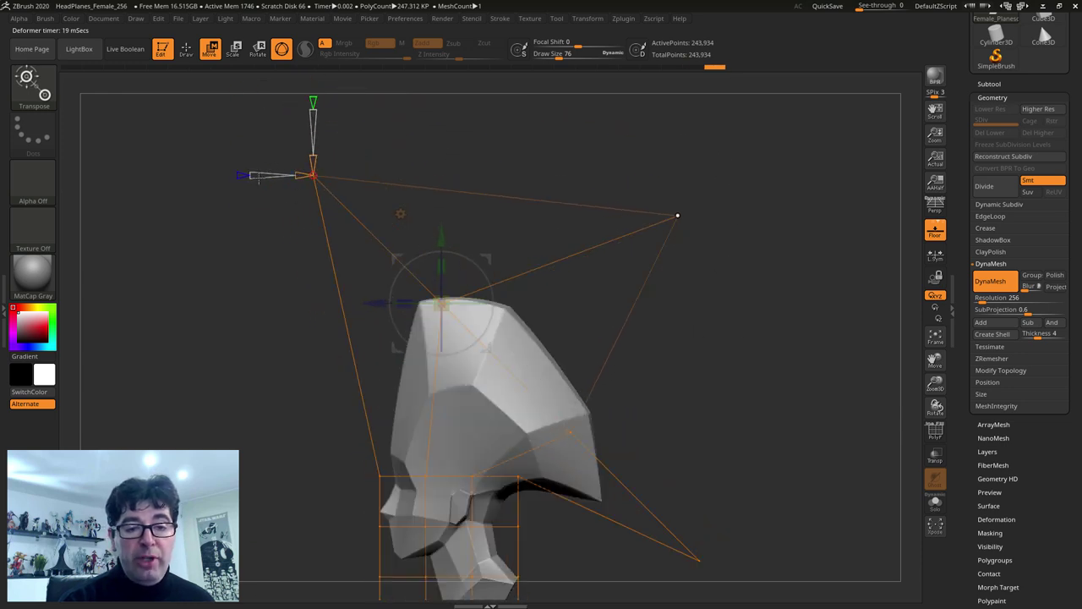
pyautogui.moveTo(311, 176)
pyautogui.mouseDown()
pyautogui.moveTo(328, 203)
pyautogui.moveTo(106, 180)
pyautogui.mouseUp()
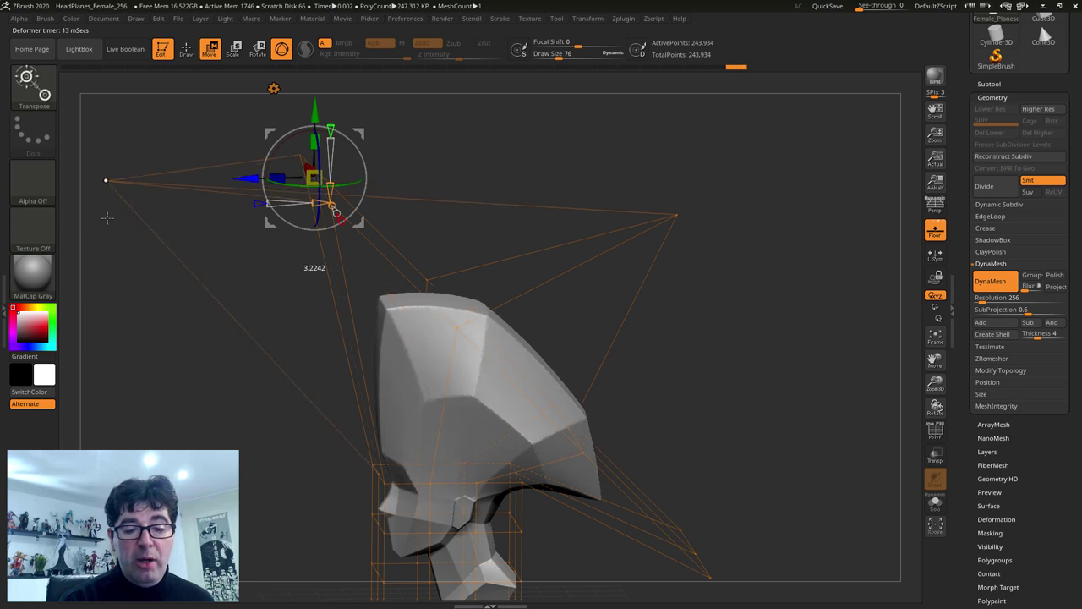
pyautogui.moveTo(108, 218); pyautogui.dragTo(310, 327)
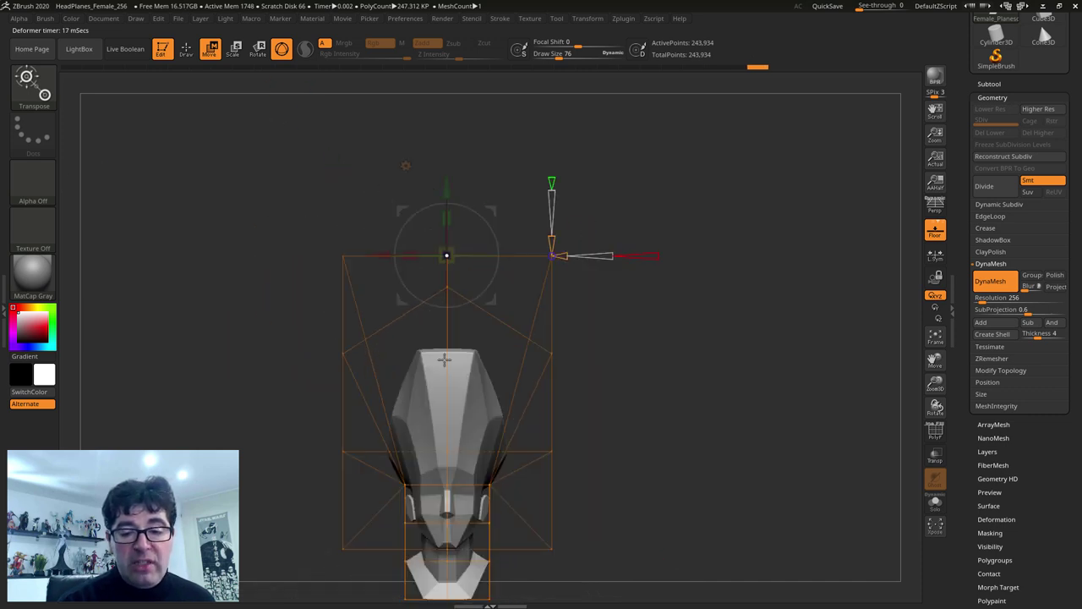
# Step: Push the cage's left-middle control point outward to widen the cranium
pyautogui.keyDown('alt'); pyautogui.moveTo(444, 359); pyautogui.dragTo(627, 329); pyautogui.keyUp('alt')
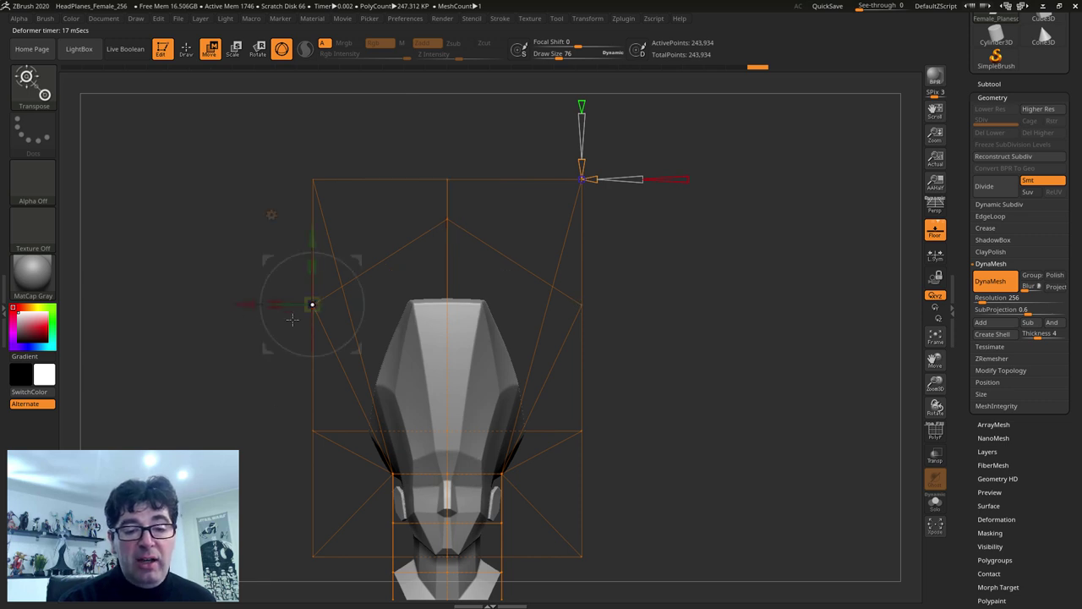
pyautogui.click(312, 303)
pyautogui.moveTo(243, 305)
pyautogui.mouseDown()
pyautogui.moveTo(166, 301)
pyautogui.moveTo(434, 429)
pyautogui.mouseUp()
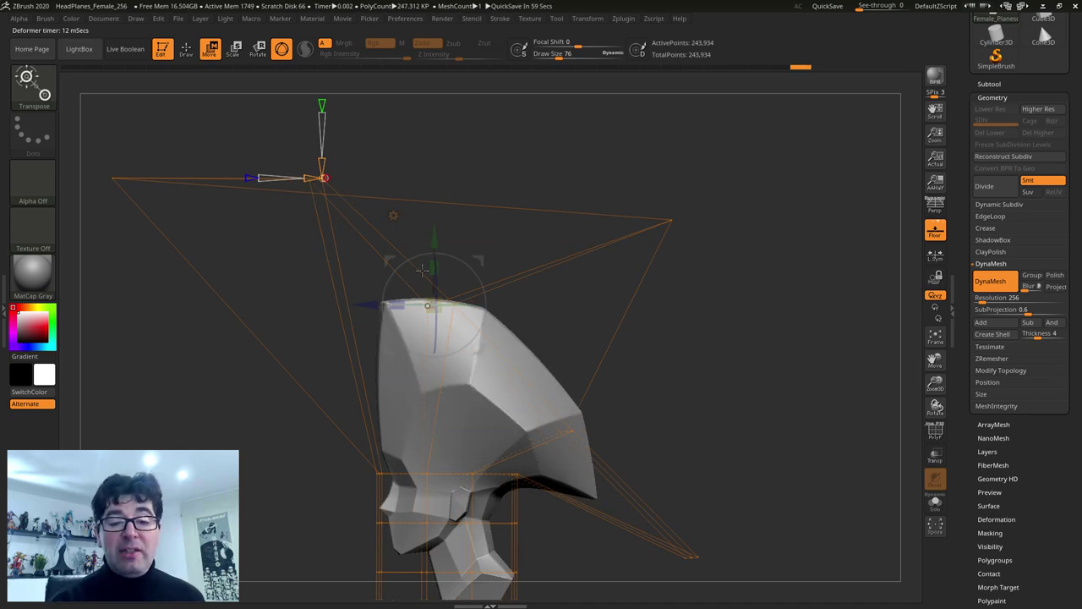
pyautogui.moveTo(433, 429)
pyautogui.mouseDown()
pyautogui.moveTo(556, 367)
pyautogui.moveTo(670, 411)
pyautogui.moveTo(574, 412)
pyautogui.moveTo(489, 340)
pyautogui.mouseUp()
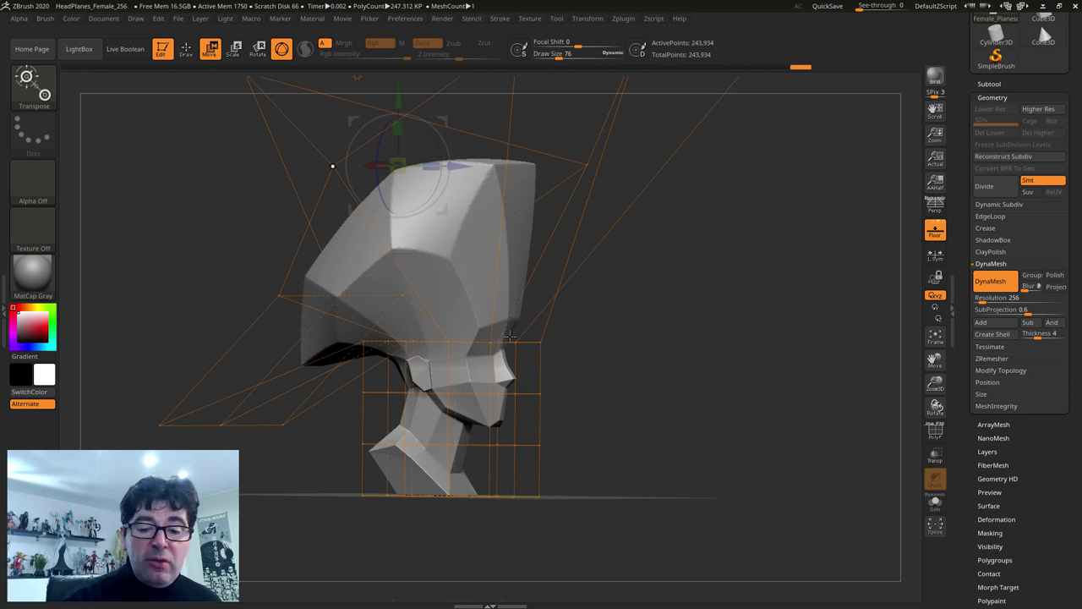
# Step: Pull a control point above the head to extend the pointed skull tip further out
pyautogui.moveTo(647, 338)
pyautogui.mouseDown()
pyautogui.moveTo(640, 412)
pyautogui.moveTo(677, 381)
pyautogui.mouseUp()
pyautogui.click(759, 136)
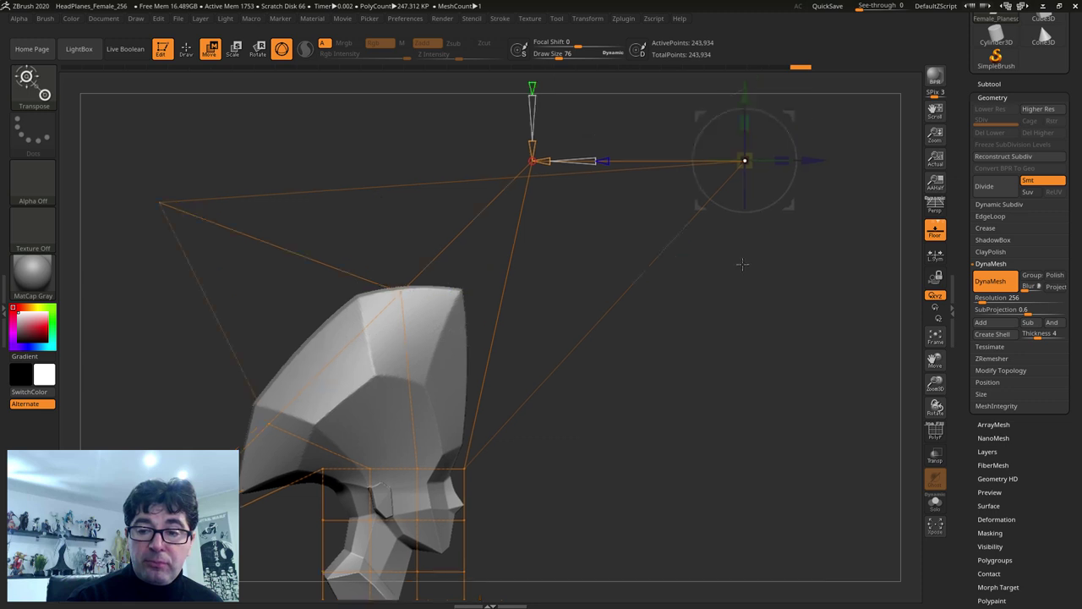
pyautogui.keyDown('alt'); pyautogui.moveTo(480, 445); pyautogui.dragTo(439, 510); pyautogui.keyUp('alt')
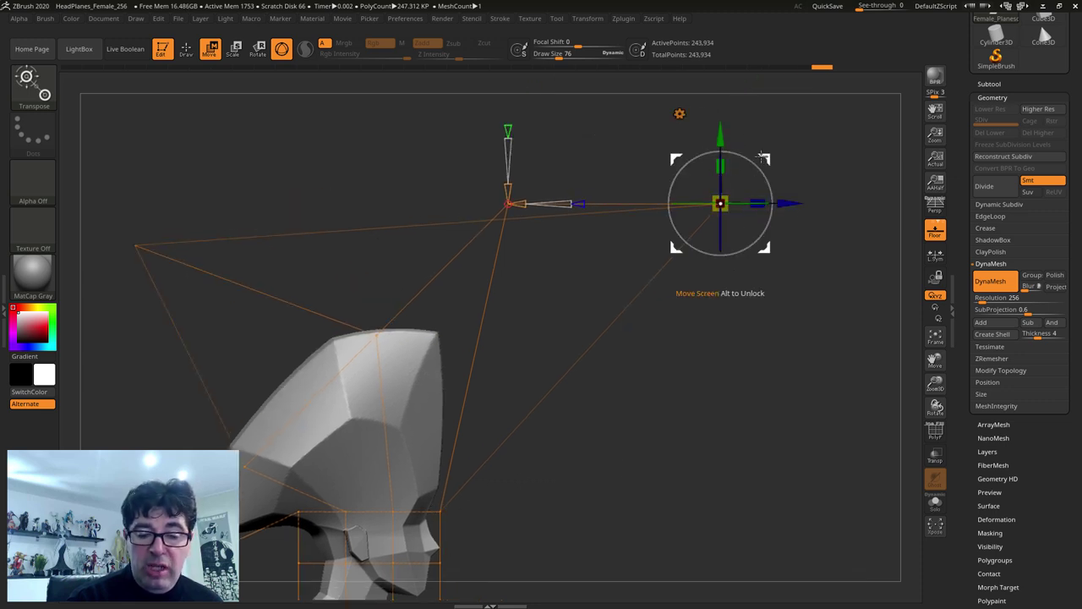
pyautogui.moveTo(720, 203)
pyautogui.mouseDown()
pyautogui.moveTo(862, 457)
pyautogui.moveTo(765, 425)
pyautogui.moveTo(802, 81)
pyautogui.moveTo(627, 400)
pyautogui.moveTo(694, 428)
pyautogui.moveTo(713, 403)
pyautogui.moveTo(557, 299)
pyautogui.mouseUp()
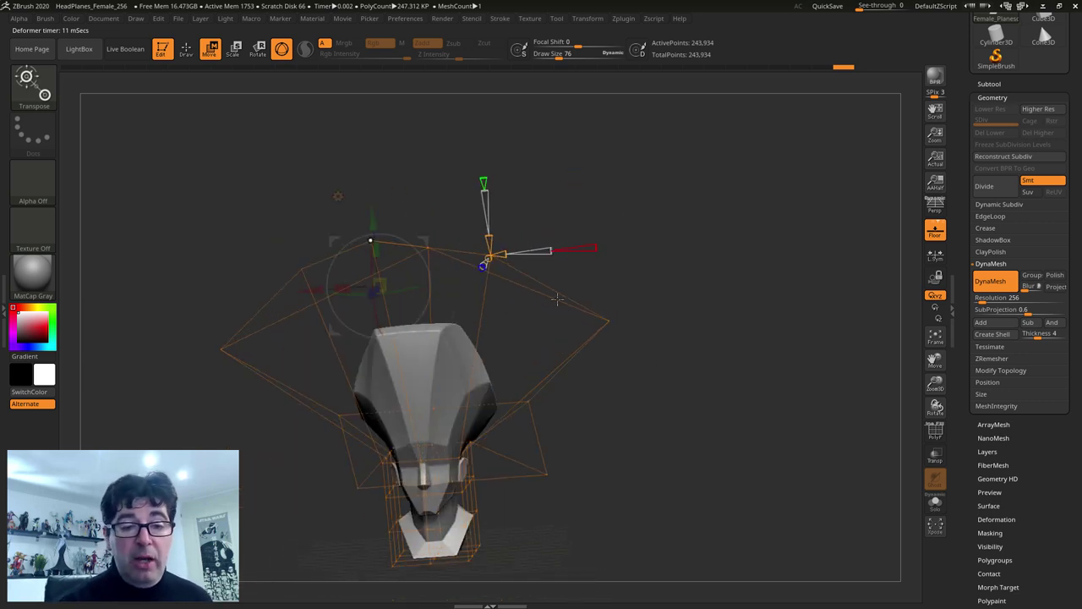
pyautogui.click(338, 197)
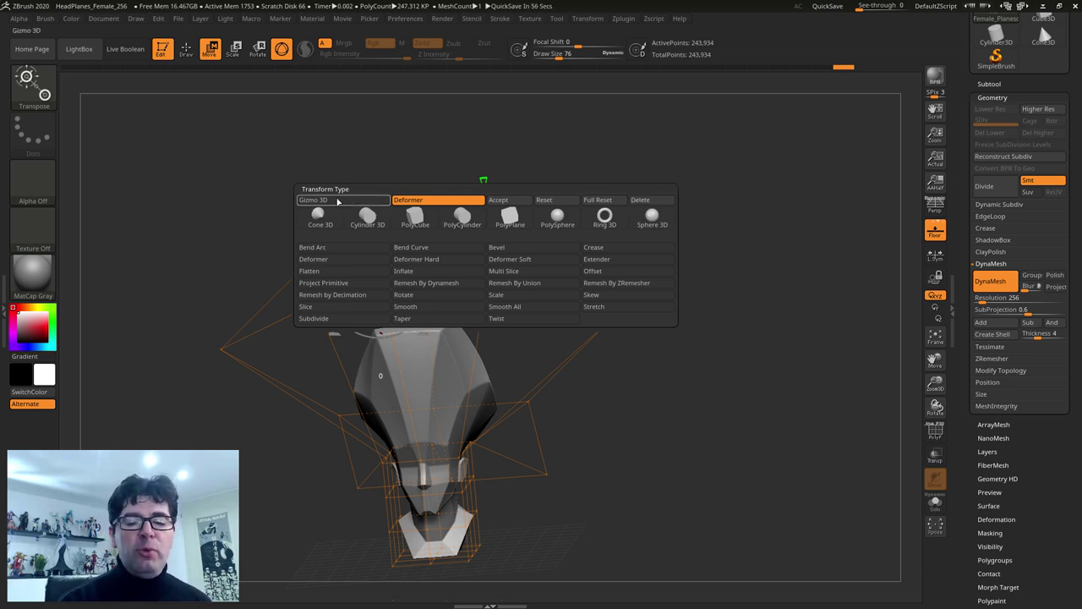
# Step: Bake the cranium deformation and sculpt two smoothed, symmetrical Clay Buildup bumps on the head top
pyautogui.click(337, 201)
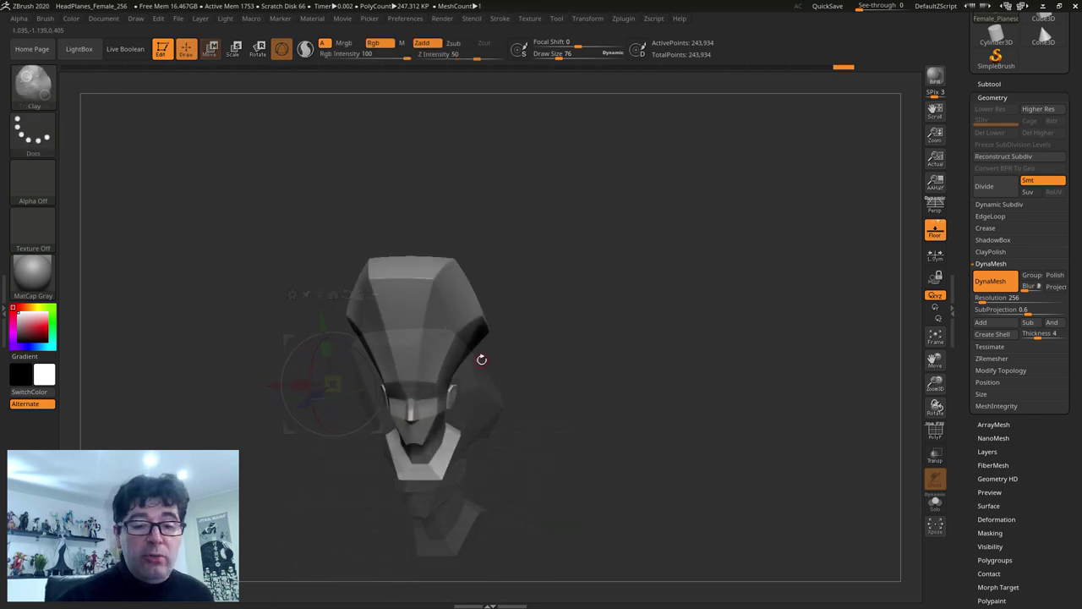
pyautogui.press('s')
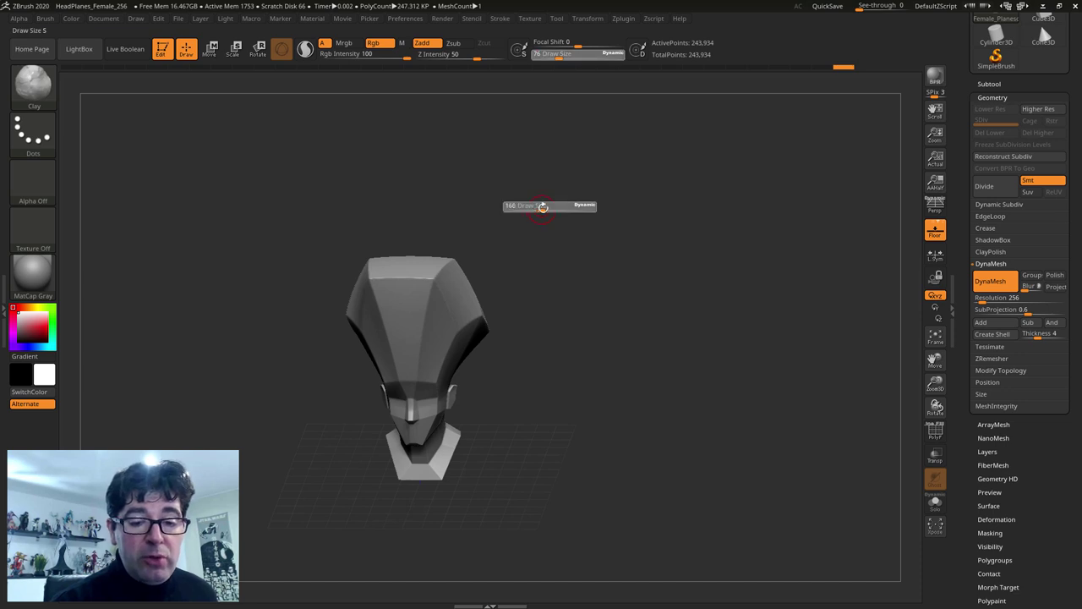
pyautogui.click(432, 282)
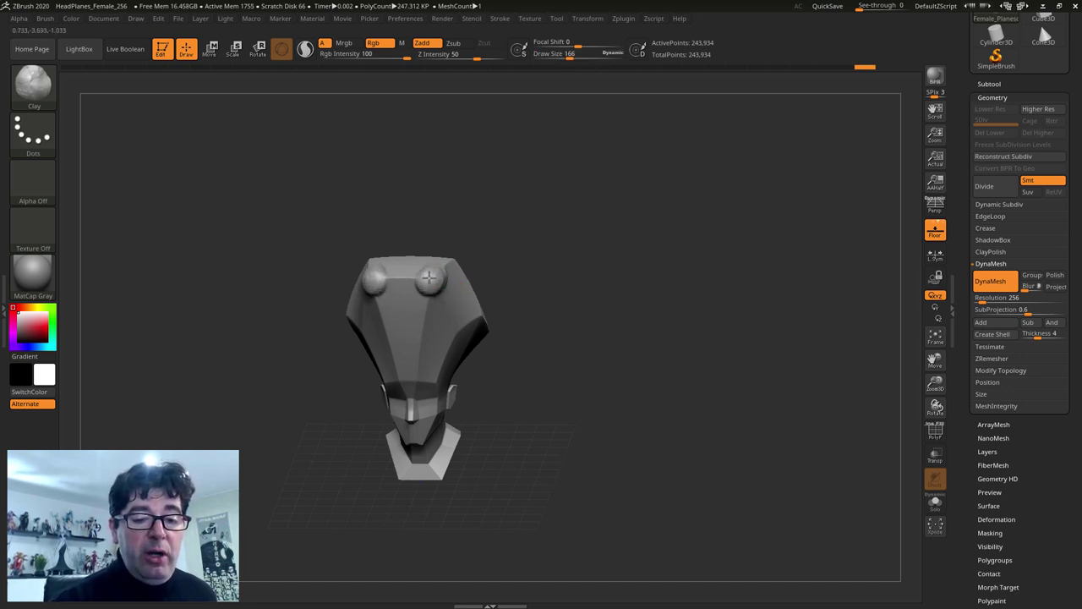
pyautogui.keyDown('shift'); pyautogui.moveTo(430, 277); pyautogui.dragTo(404, 274); pyautogui.keyUp('shift')
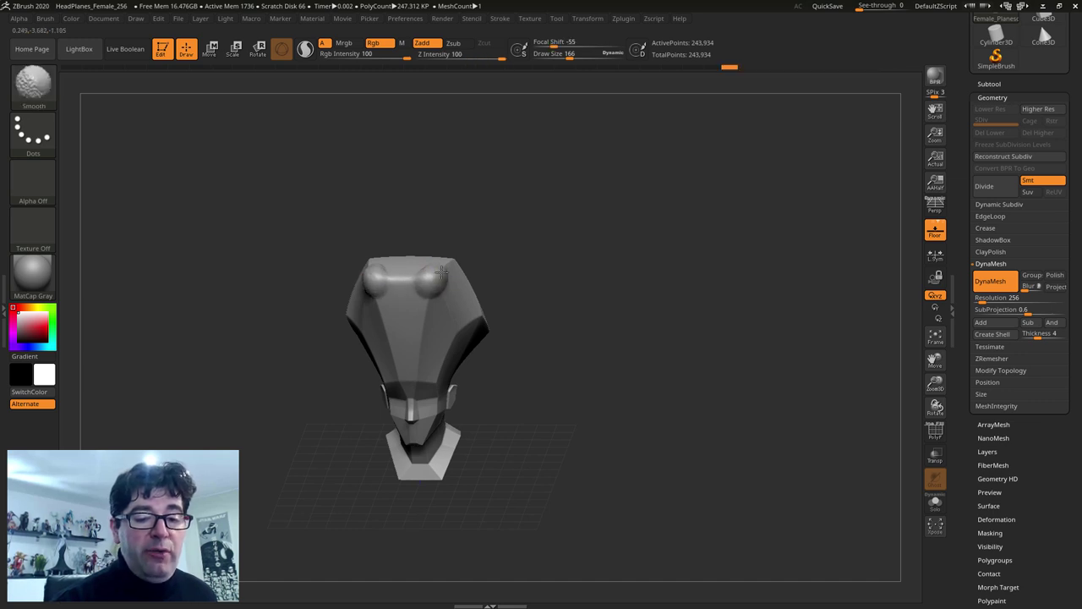
pyautogui.moveTo(548, 258)
pyautogui.mouseDown()
pyautogui.moveTo(550, 271)
pyautogui.moveTo(558, 266)
pyautogui.moveTo(510, 242)
pyautogui.mouseUp()
pyautogui.click(208, 54)
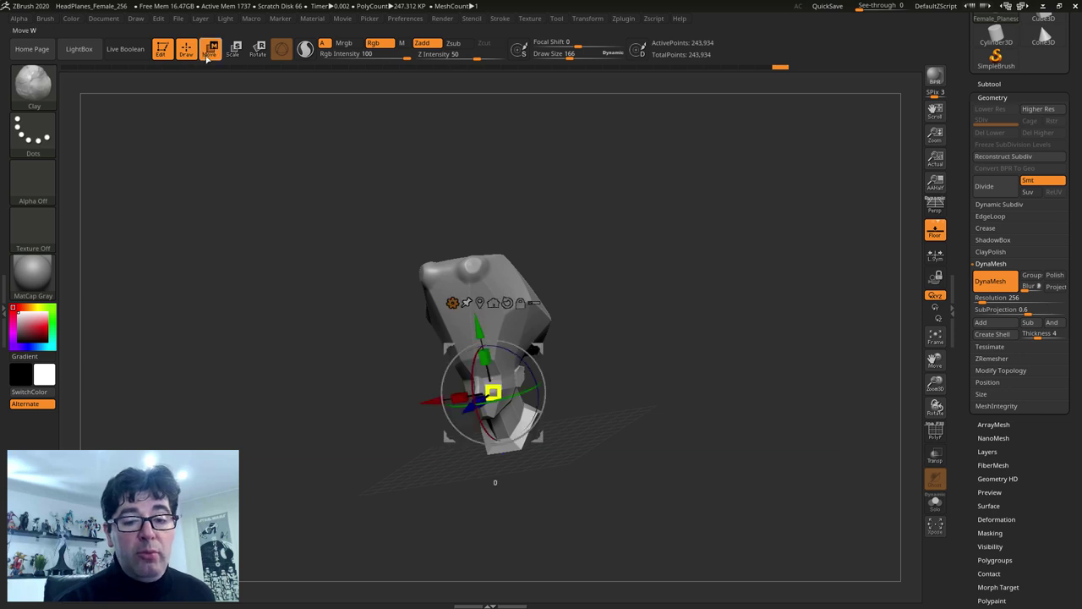
# Step: Wrap the head in a cage deformer and pull a control point up to elongate the cranium
pyautogui.click(453, 303)
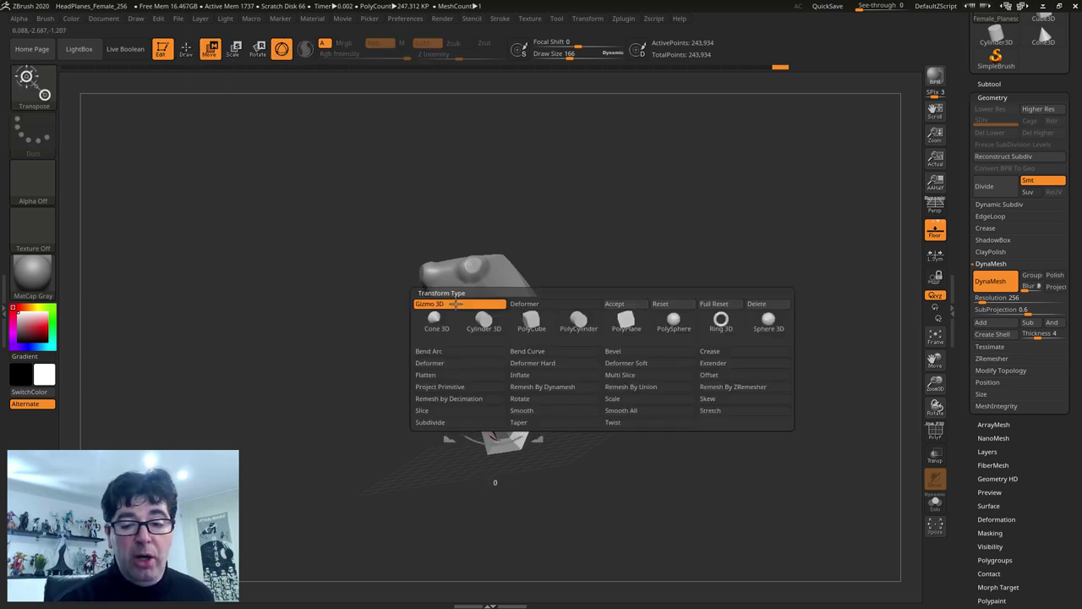
pyautogui.click(540, 309)
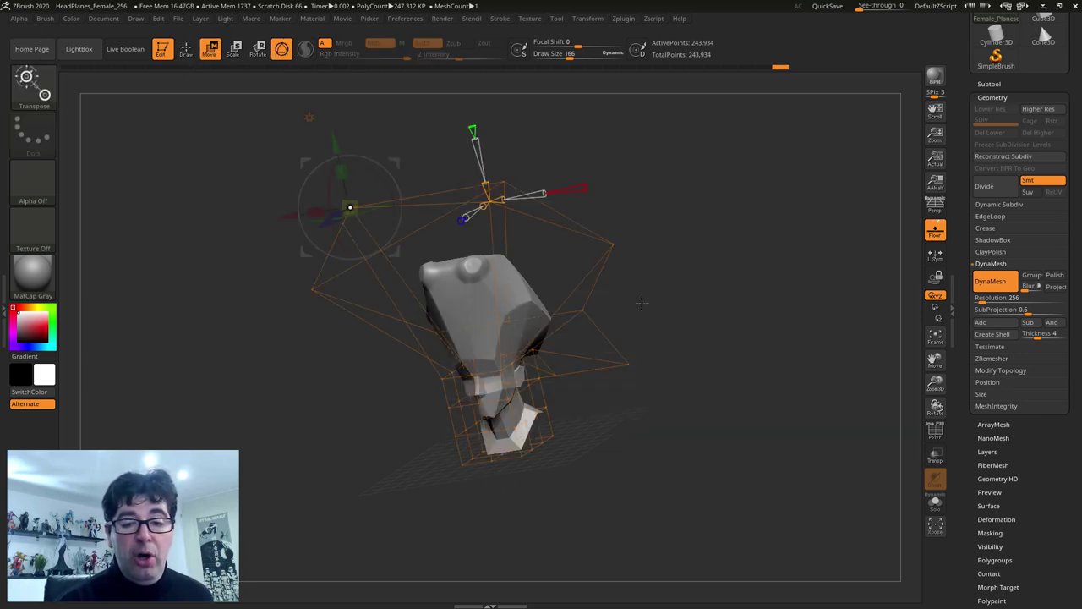
pyautogui.moveTo(643, 304)
pyautogui.mouseDown()
pyautogui.moveTo(715, 231)
pyautogui.moveTo(700, 253)
pyautogui.mouseUp()
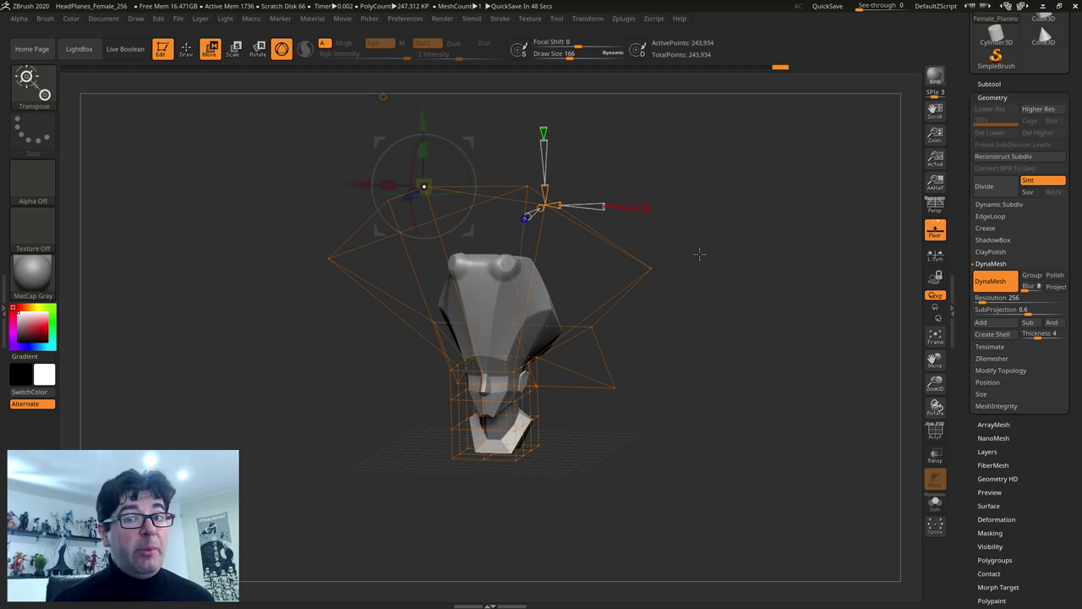
pyautogui.moveTo(627, 243)
pyautogui.mouseDown()
pyautogui.moveTo(686, 300)
pyautogui.moveTo(562, 343)
pyautogui.mouseUp()
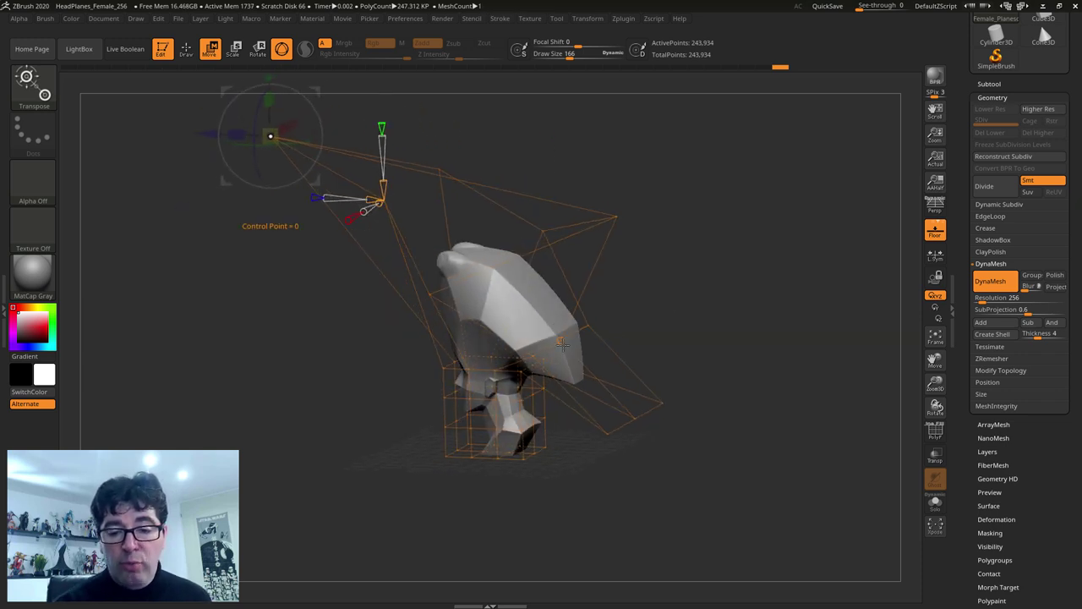
pyautogui.click(562, 343)
pyautogui.moveTo(580, 308)
pyautogui.mouseDown()
pyautogui.moveTo(661, 332)
pyautogui.moveTo(617, 279)
pyautogui.moveTo(526, 281)
pyautogui.mouseUp()
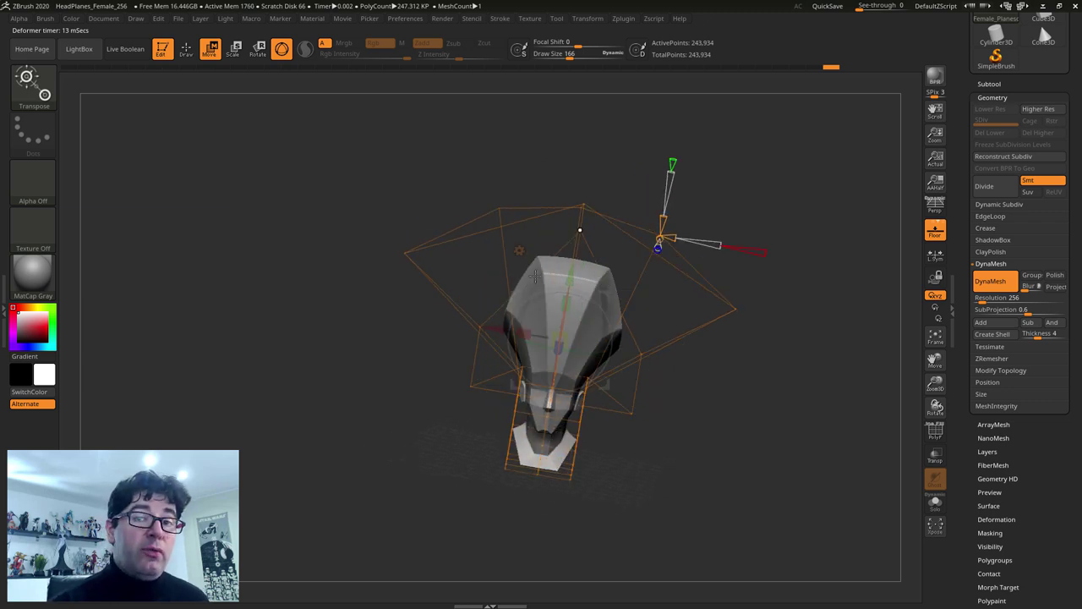
# Step: Recentre the gizmo on the head and inspect the taller cranium from several angles
pyautogui.click(559, 343)
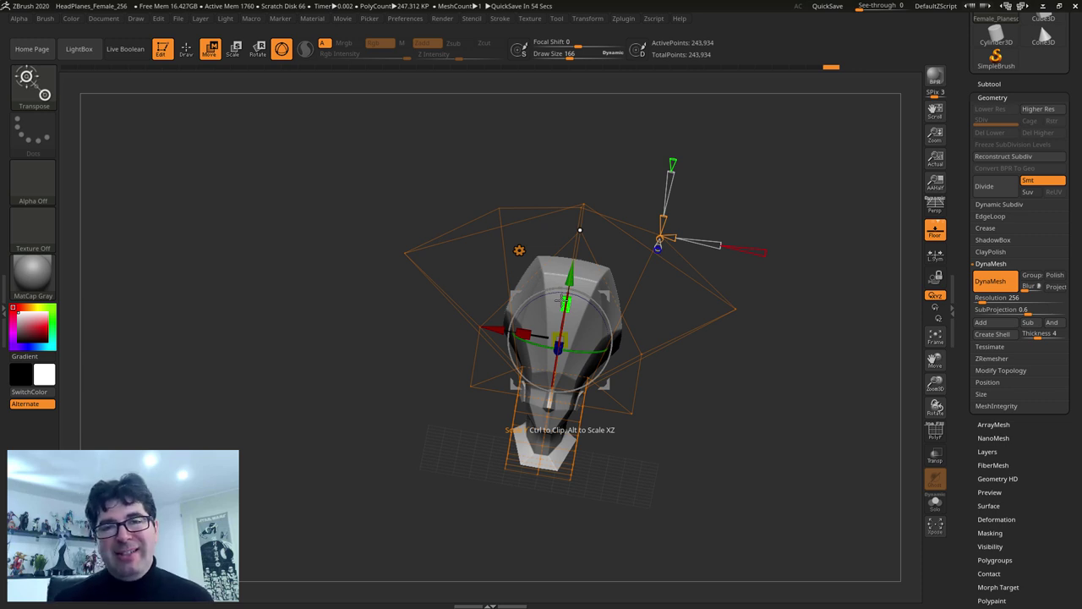
pyautogui.moveTo(563, 300); pyautogui.dragTo(639, 288)
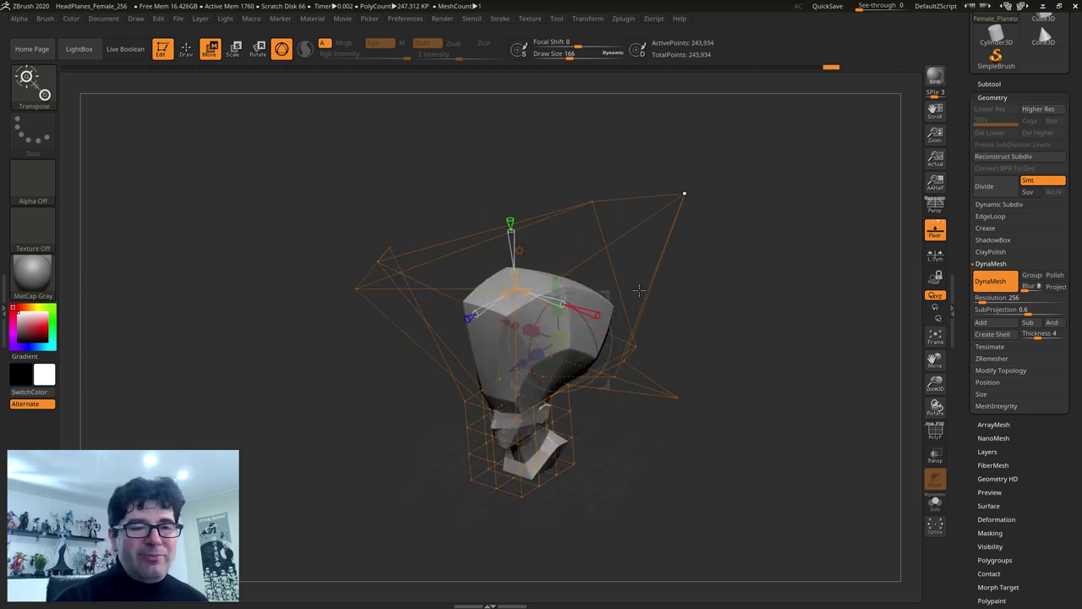
pyautogui.click(186, 48)
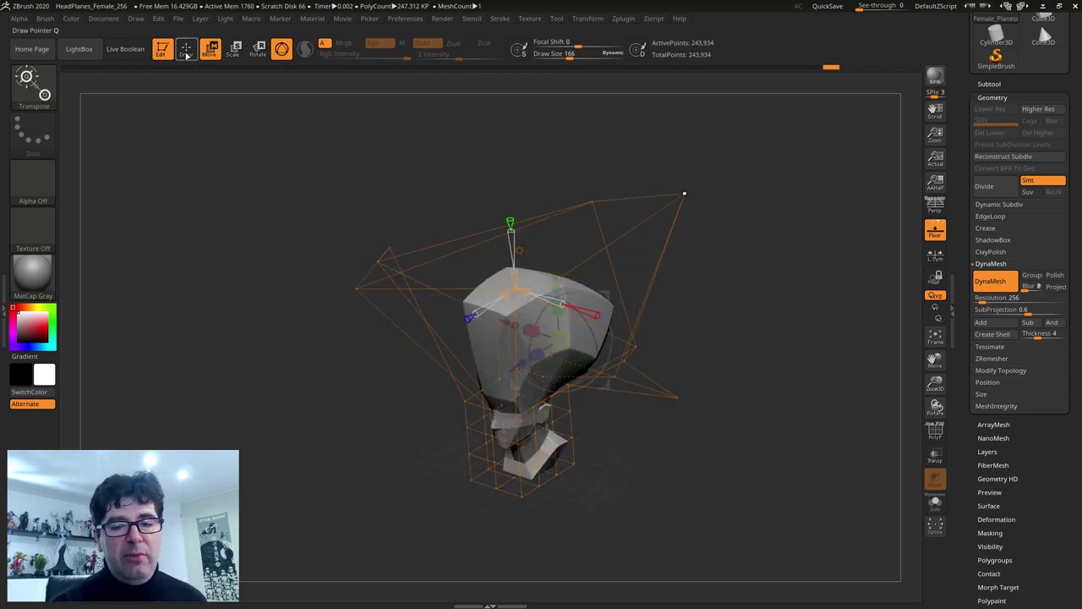
pyautogui.moveTo(343, 237); pyautogui.dragTo(423, 259)
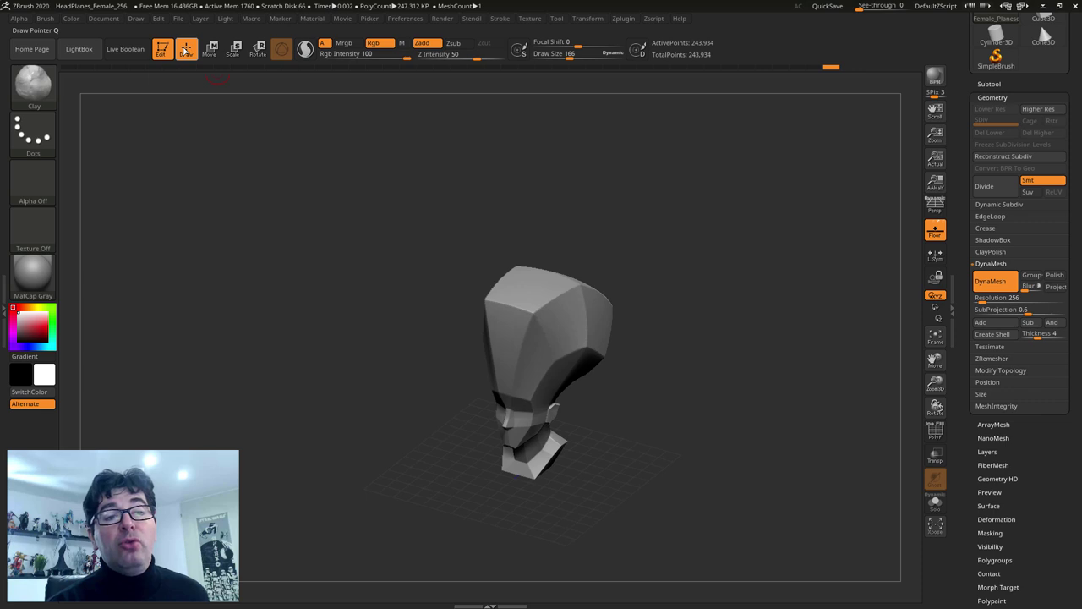
pyautogui.click(210, 48)
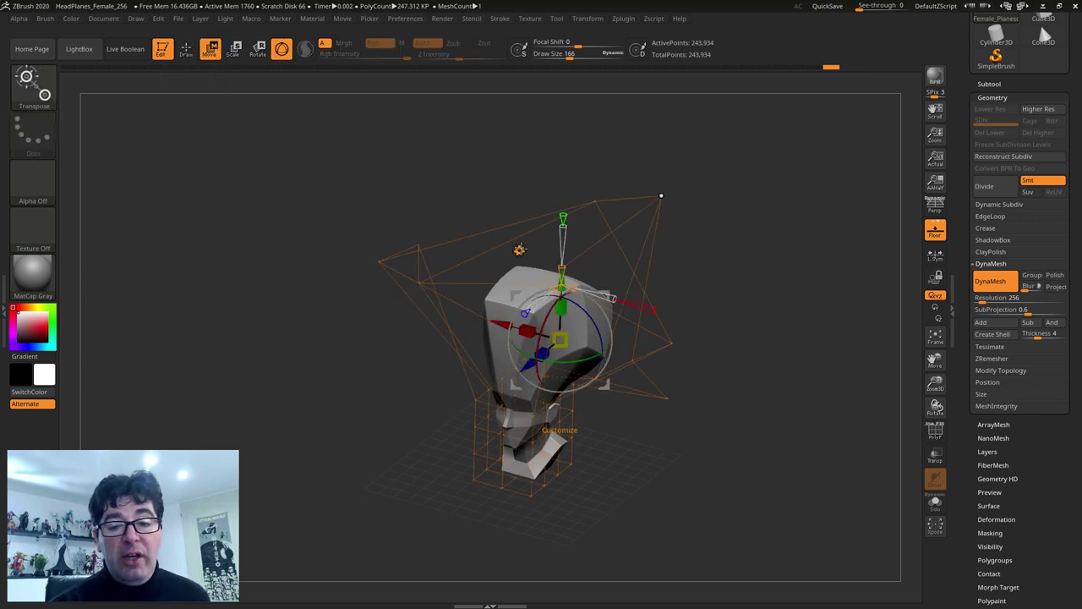
pyautogui.click(519, 250)
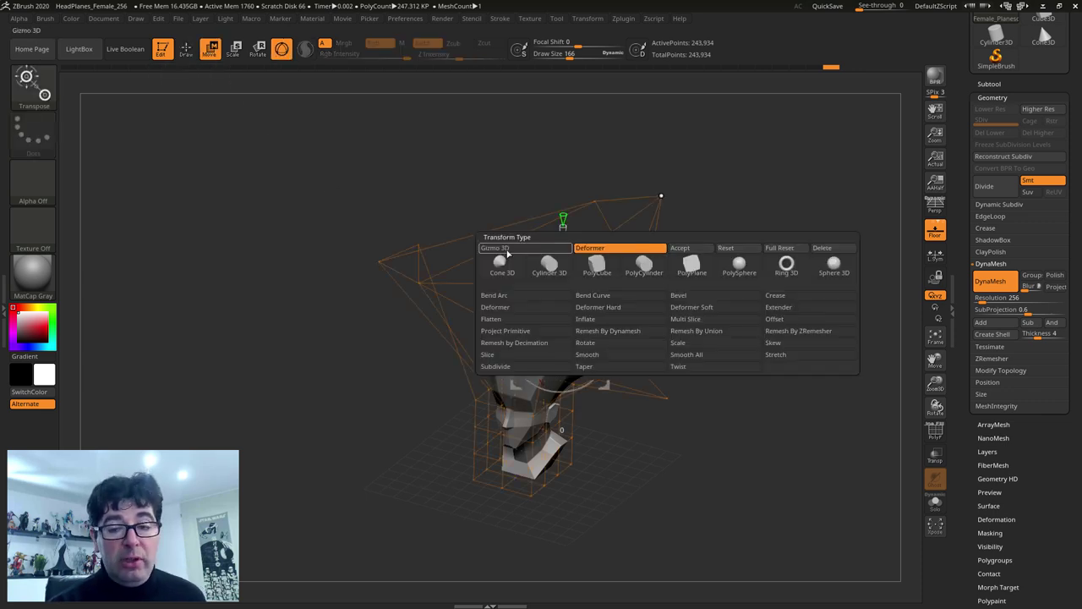
# Step: Accept the cranium stretch into the head mesh and view the enlarged head from the front
pyautogui.click(693, 251)
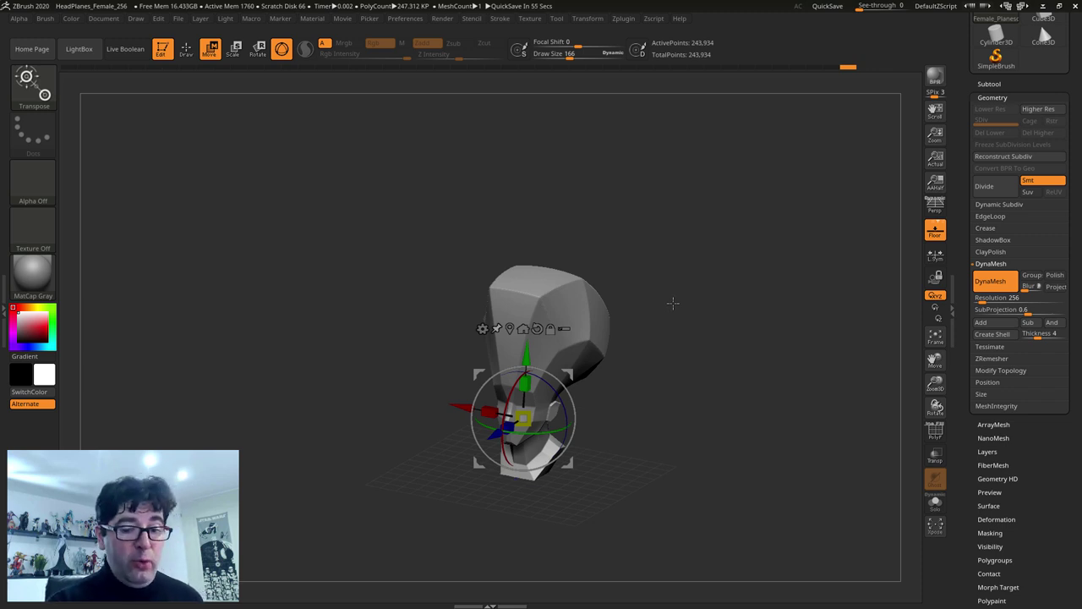
pyautogui.moveTo(672, 302)
pyautogui.keyDown('shift'); pyautogui.mouseDown()
pyautogui.moveTo(696, 304)
pyautogui.moveTo(699, 361)
pyautogui.moveTo(687, 378)
pyautogui.mouseUp(); pyautogui.keyUp('shift')
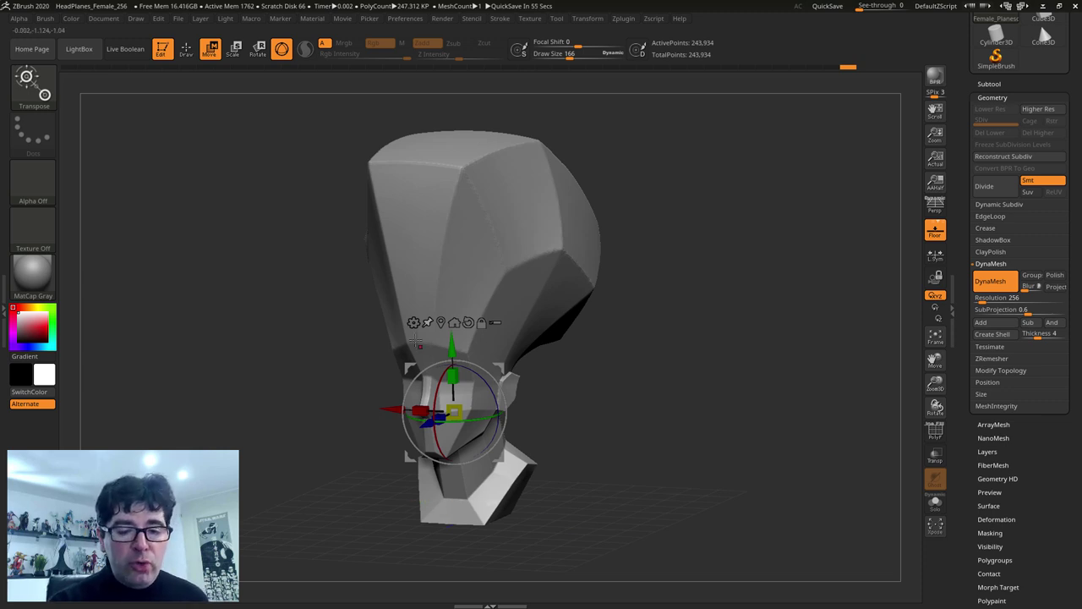
pyautogui.click(412, 322)
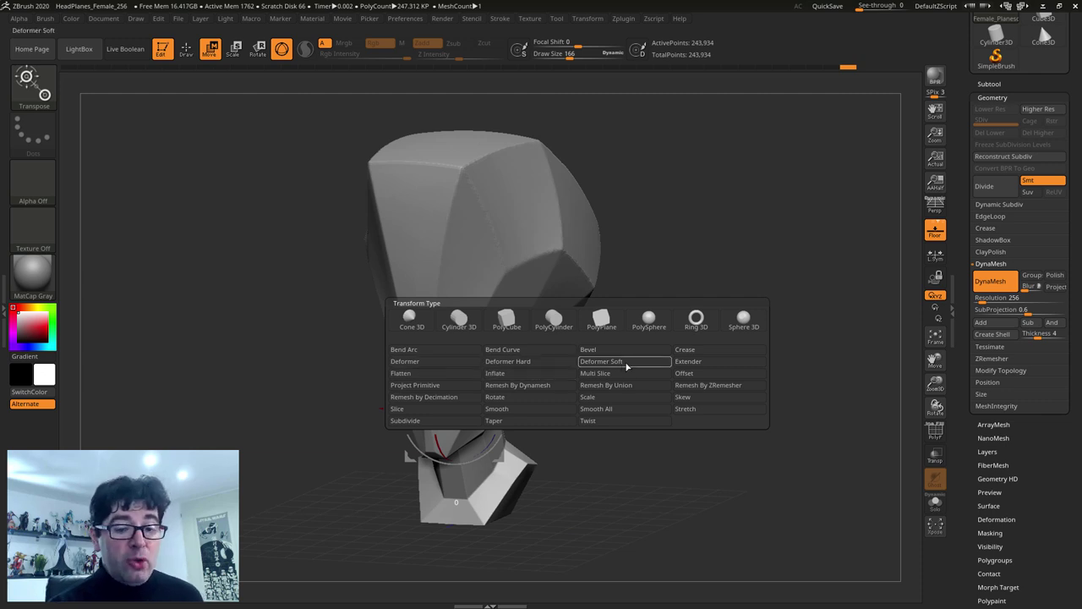
# Step: Wrap the head in a Deformer Soft lattice cage
pyautogui.click(438, 361)
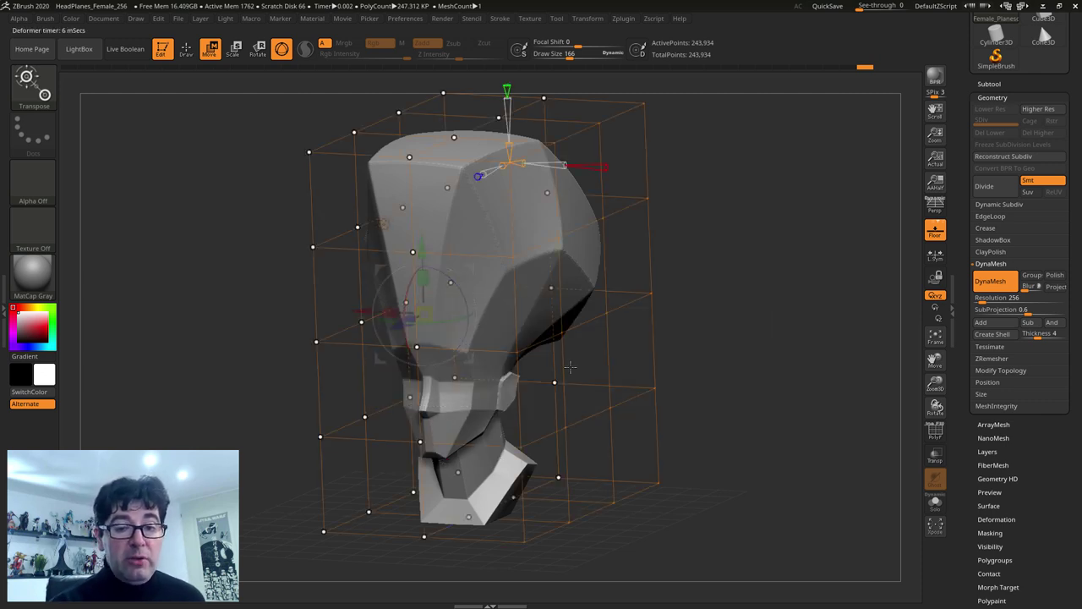
pyautogui.moveTo(706, 288); pyautogui.dragTo(687, 308)
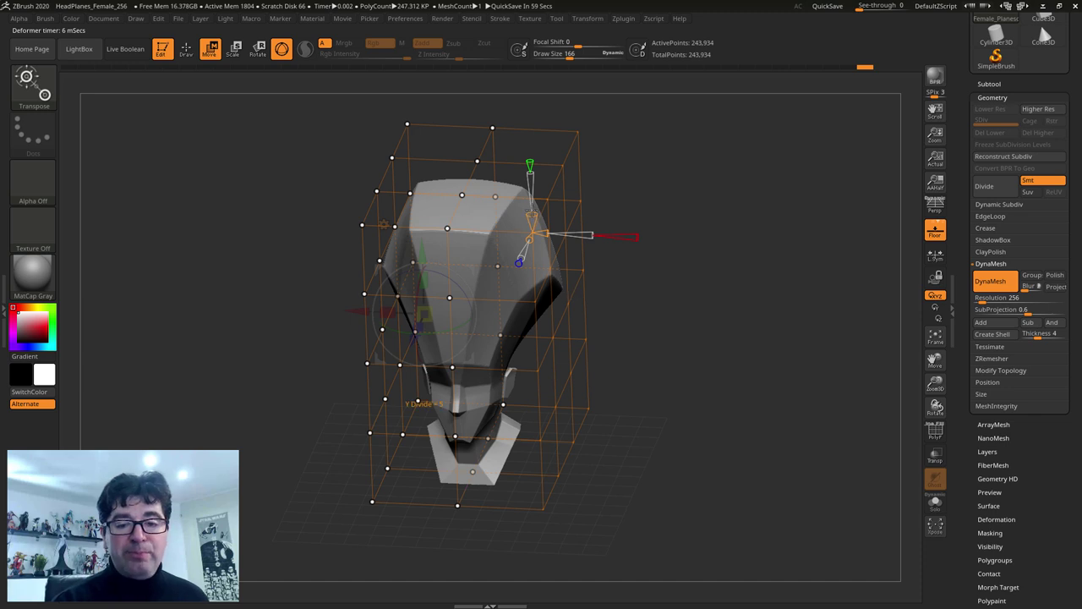
pyautogui.click(520, 256)
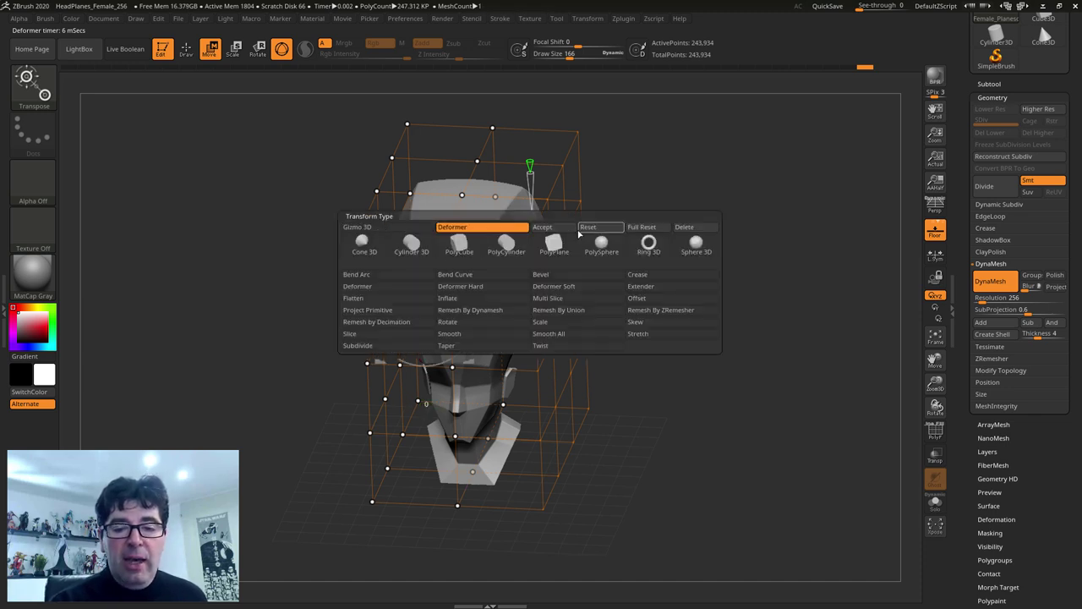
pyautogui.click(357, 286)
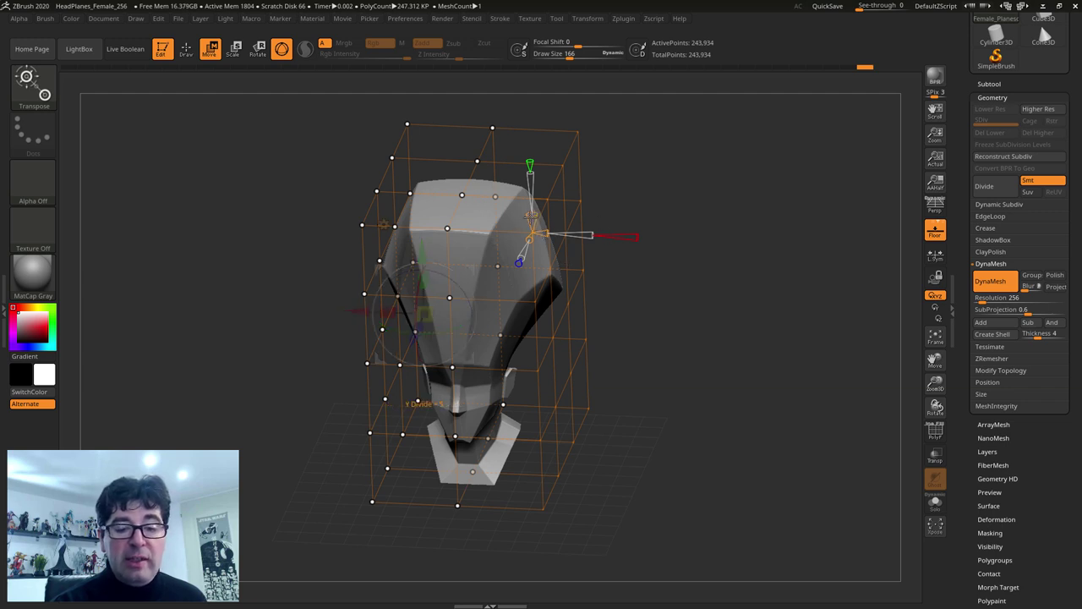
# Step: Reset the lattice to its default box, then pull the top-right point outward to widen the head
pyautogui.click(384, 224)
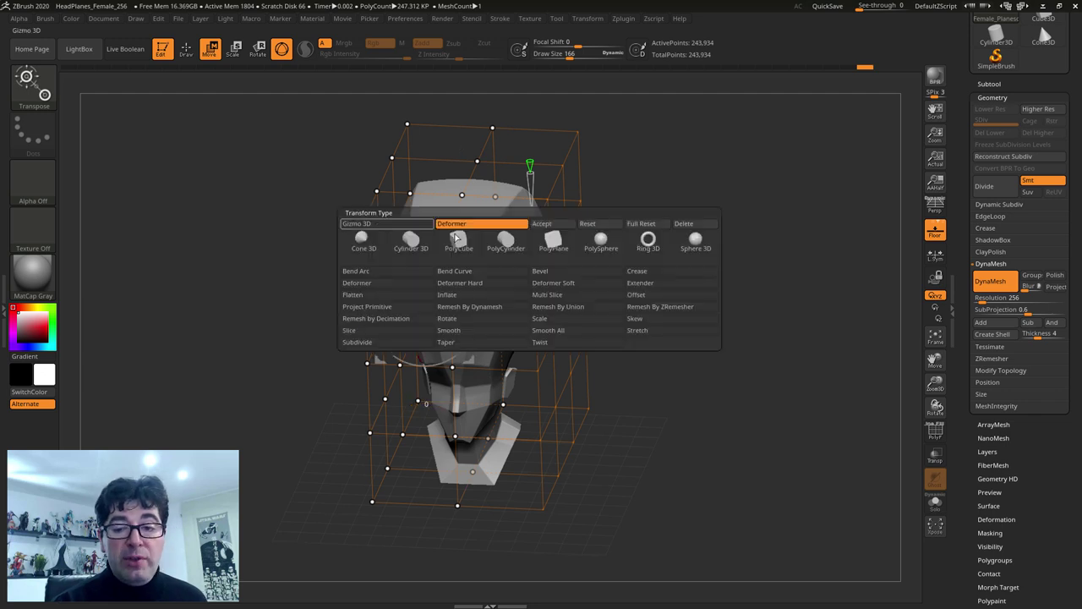
pyautogui.click(589, 224)
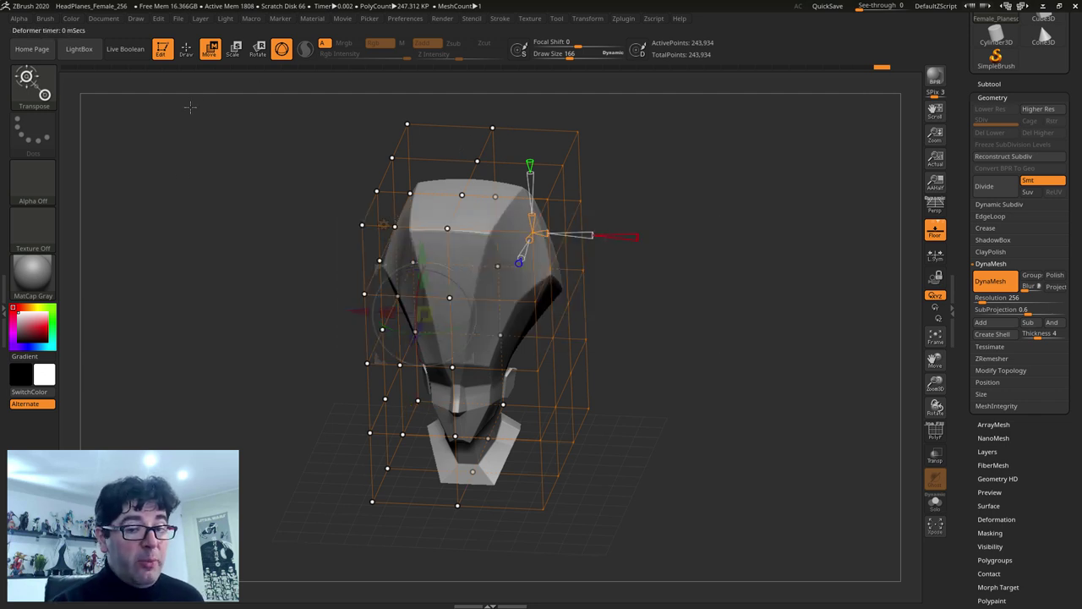
pyautogui.click(384, 224)
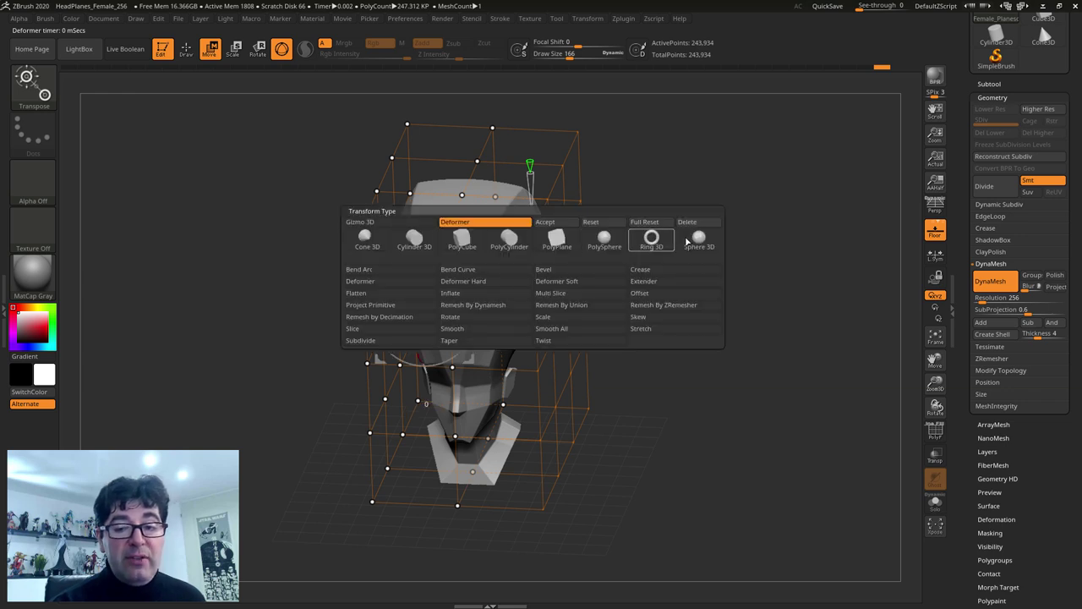
pyautogui.click(648, 224)
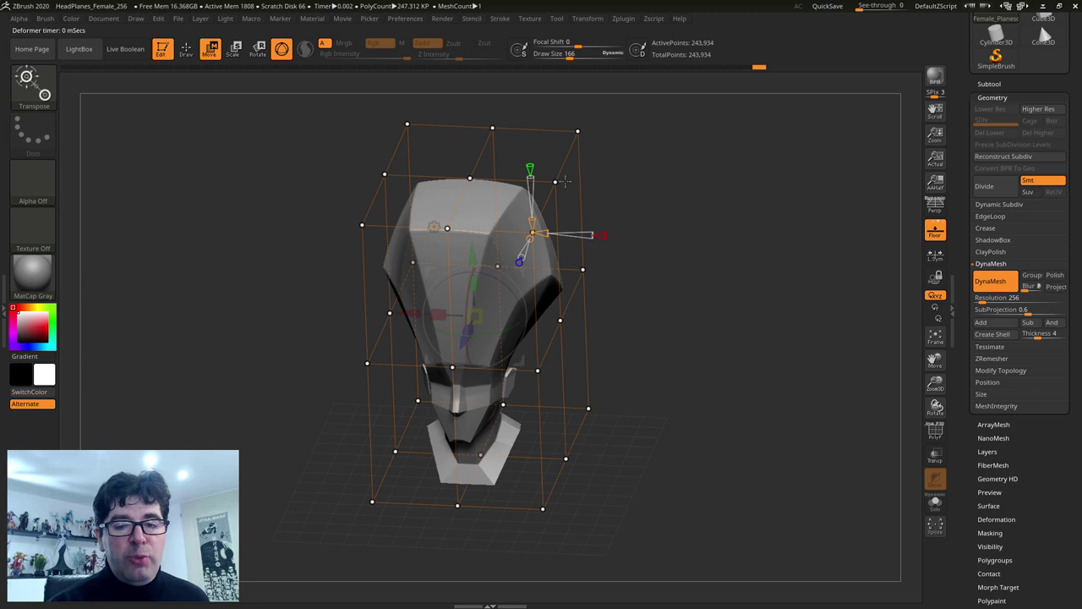
pyautogui.moveTo(556, 182); pyautogui.dragTo(701, 188)
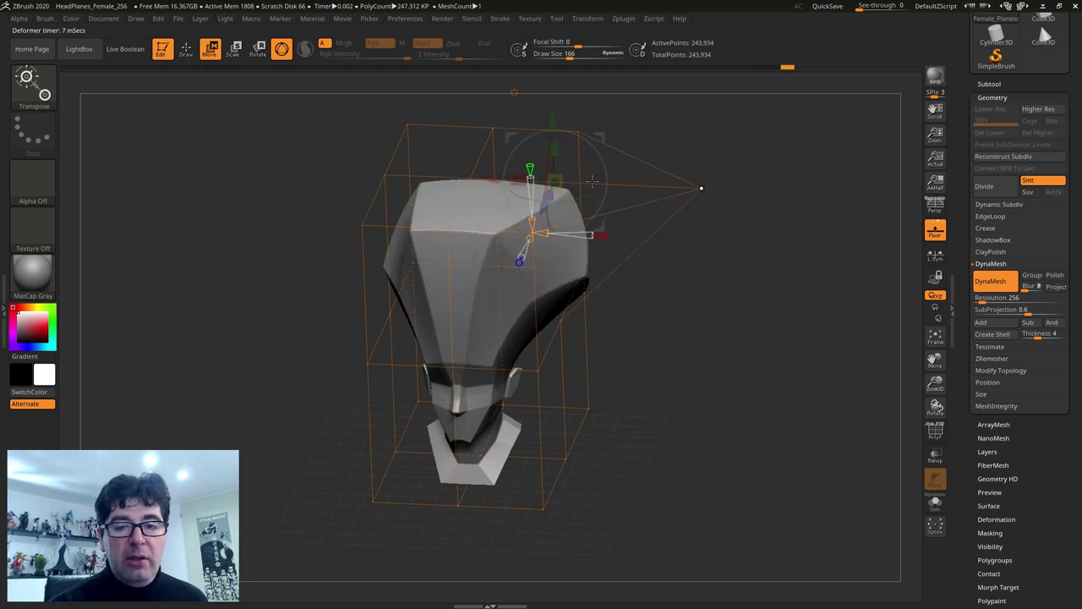
pyautogui.click(513, 93)
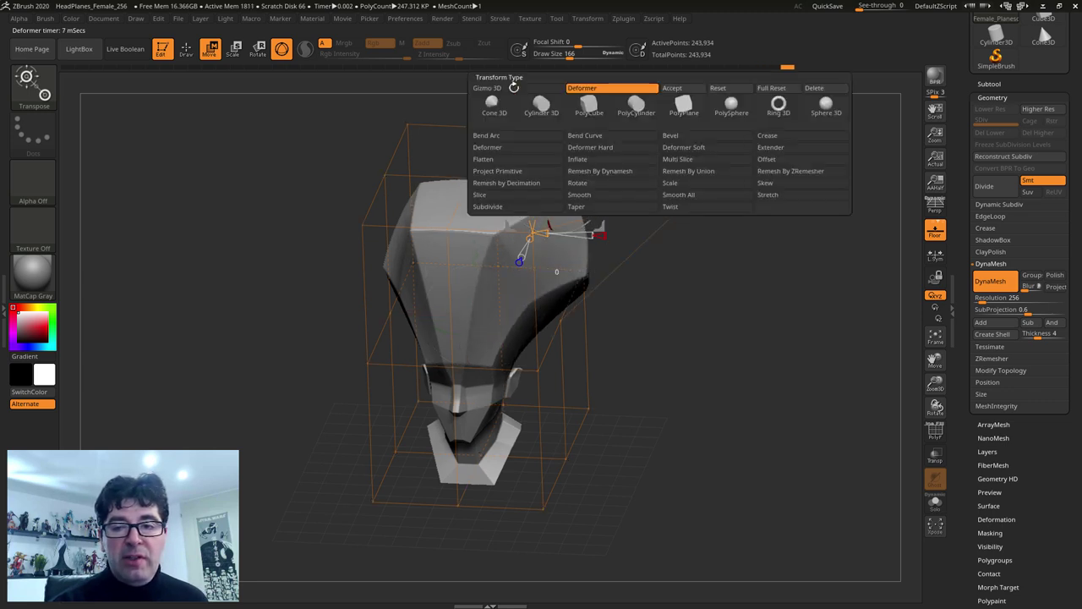
# Step: Reset the lattice, test-stretch the cranium corners with deformer value 1, then reset the head
pyautogui.click(730, 92)
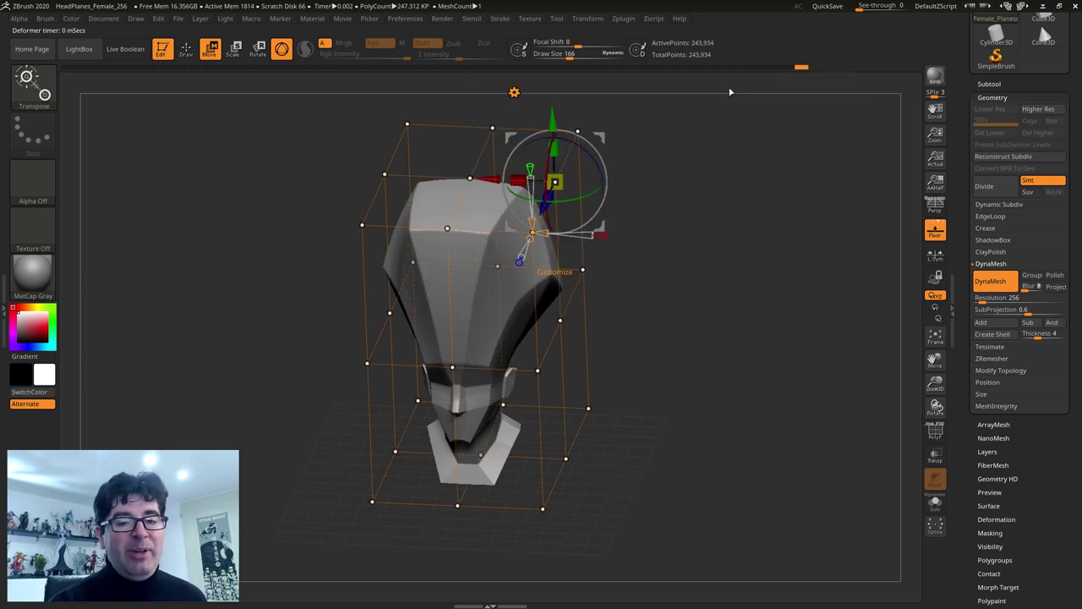
pyautogui.click(514, 89)
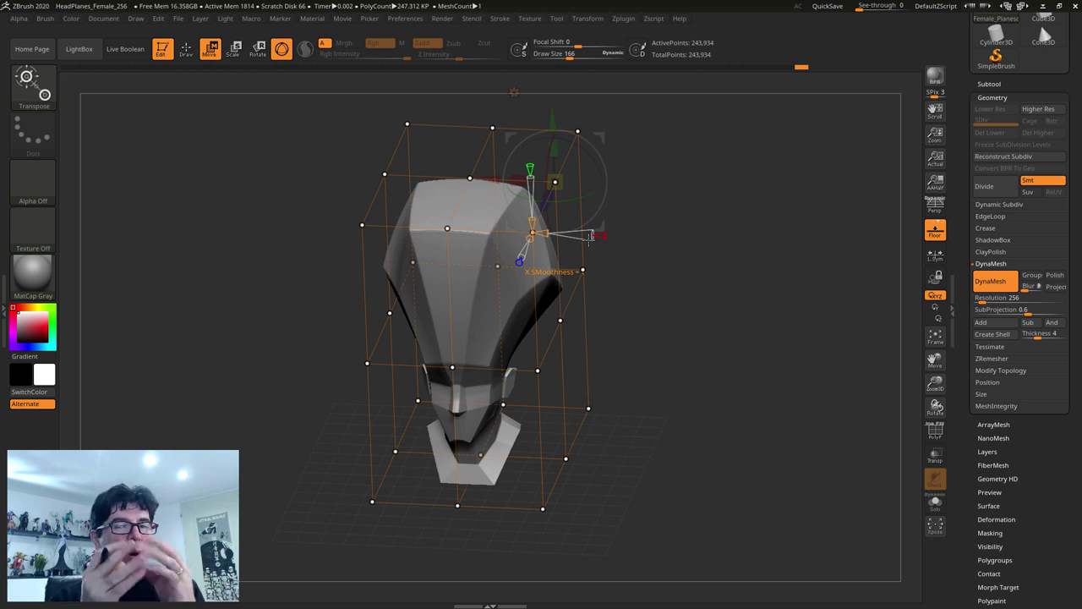
pyautogui.moveTo(662, 247); pyautogui.dragTo(592, 322)
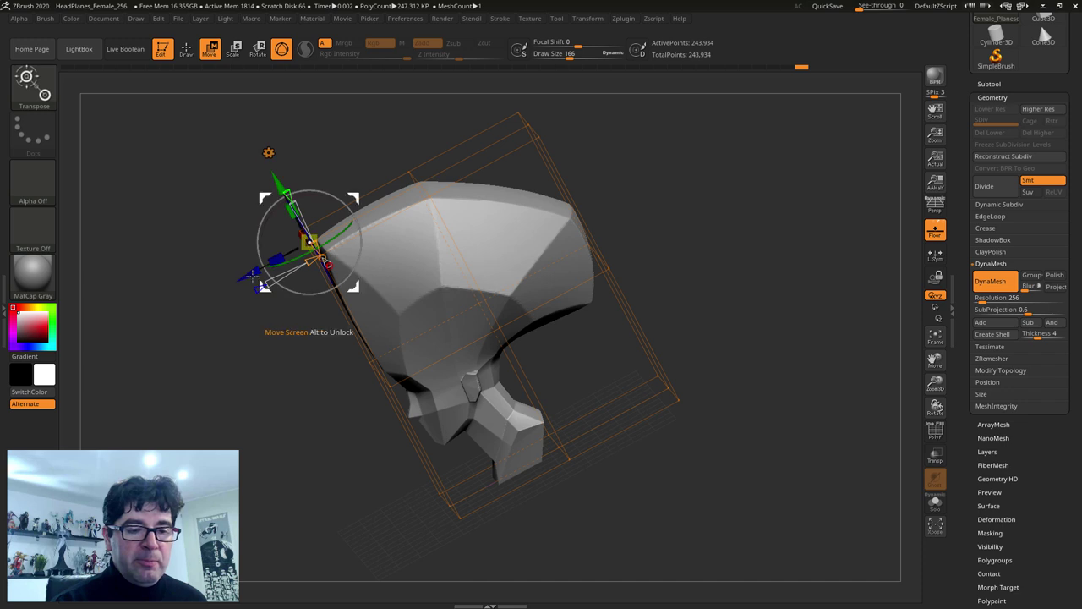
pyautogui.moveTo(313, 331)
pyautogui.mouseDown()
pyautogui.moveTo(255, 382)
pyautogui.moveTo(392, 337)
pyautogui.mouseUp()
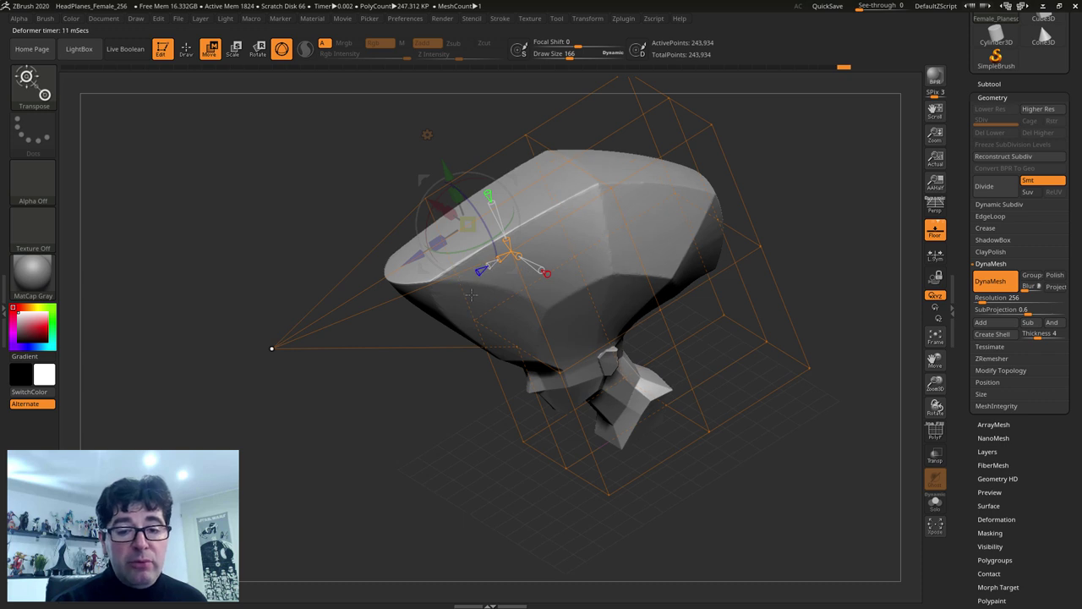
pyautogui.moveTo(491, 266)
pyautogui.mouseDown()
pyautogui.moveTo(435, 292)
pyautogui.moveTo(556, 246)
pyautogui.mouseUp()
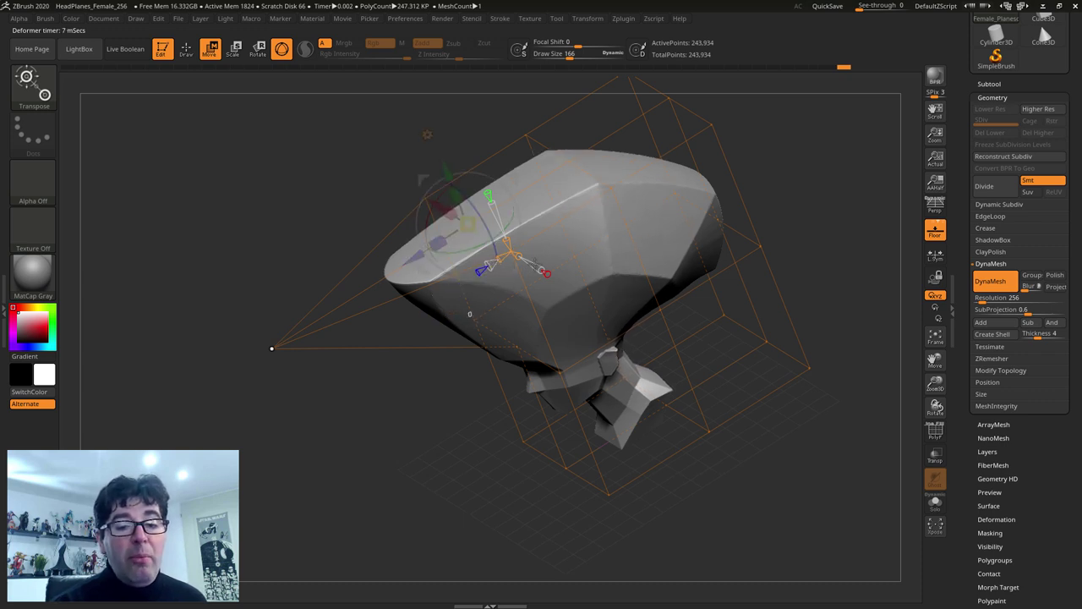
pyautogui.moveTo(480, 269); pyautogui.dragTo(377, 322)
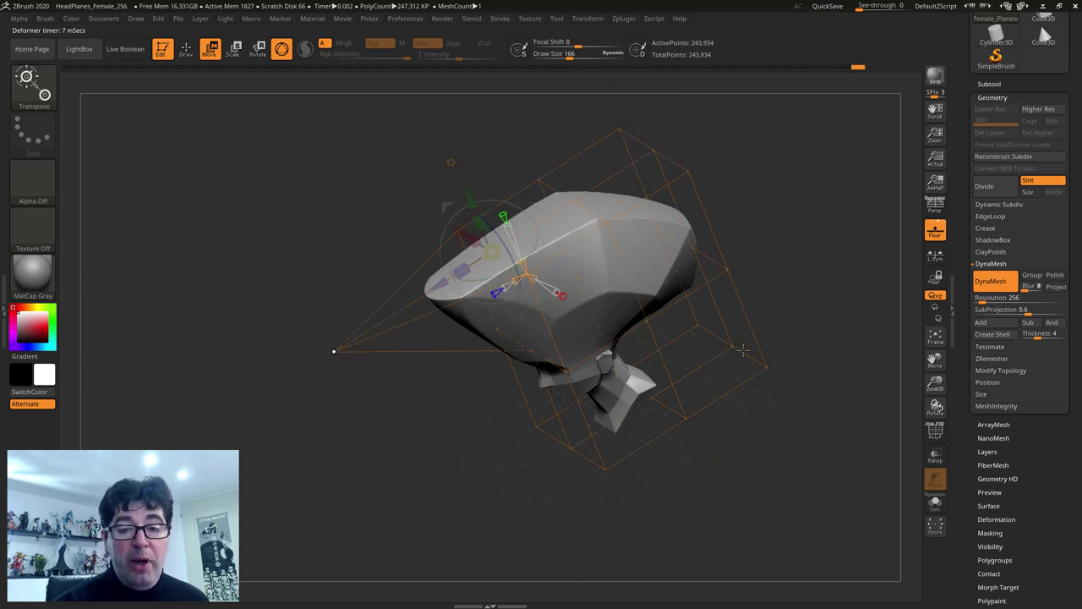
pyautogui.keyDown('ctrl'); pyautogui.moveTo(538, 268); pyautogui.dragTo(742, 357, button='right'); pyautogui.keyUp('ctrl')
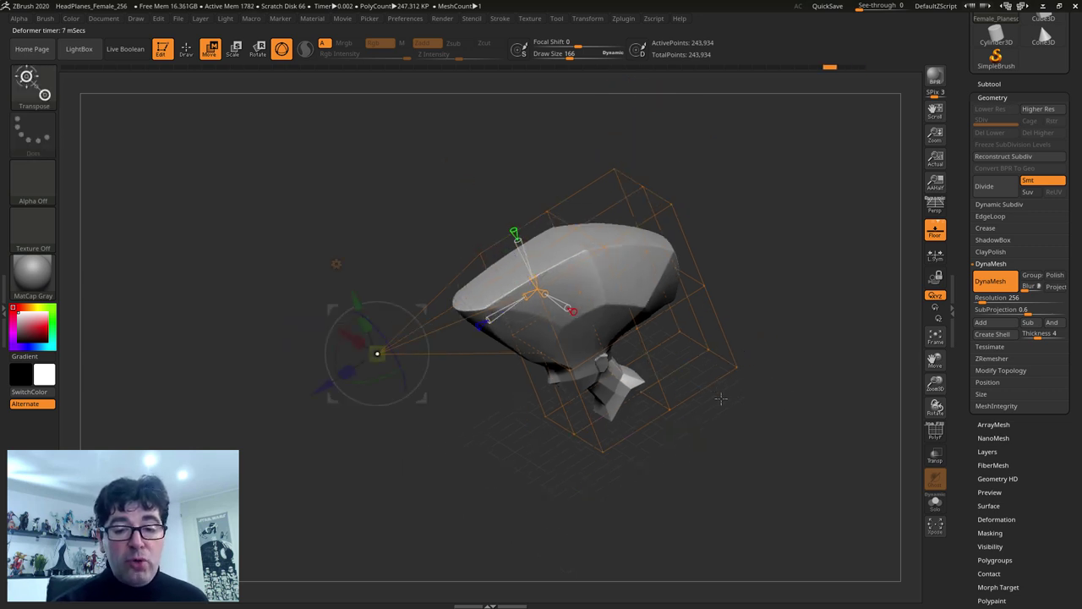
pyautogui.click(490, 186)
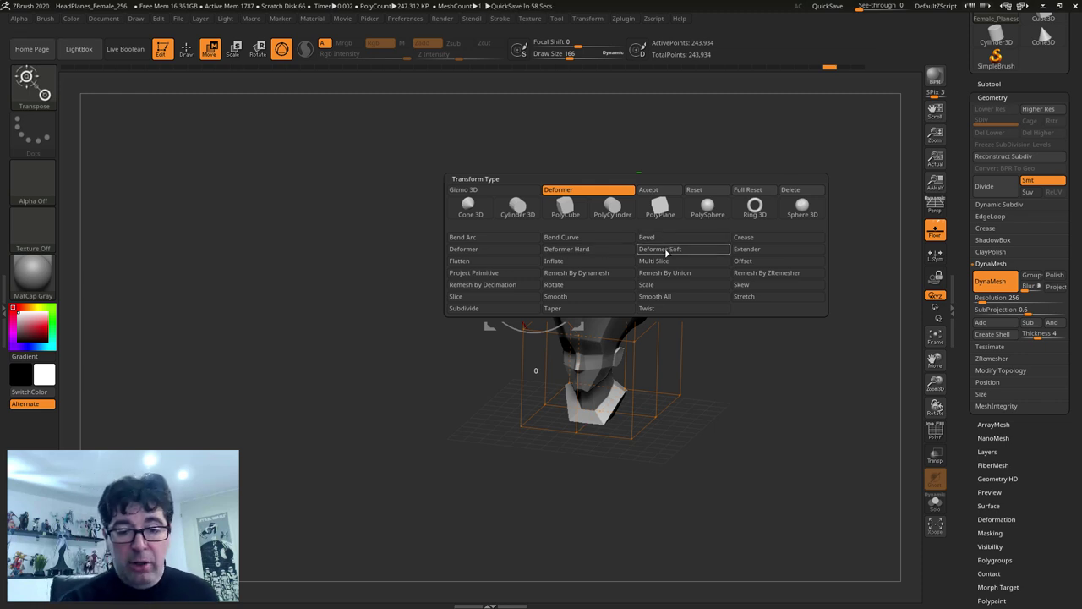
# Step: Return to the plain 3D gizmo with the head viewed front-on
pyautogui.click(631, 273)
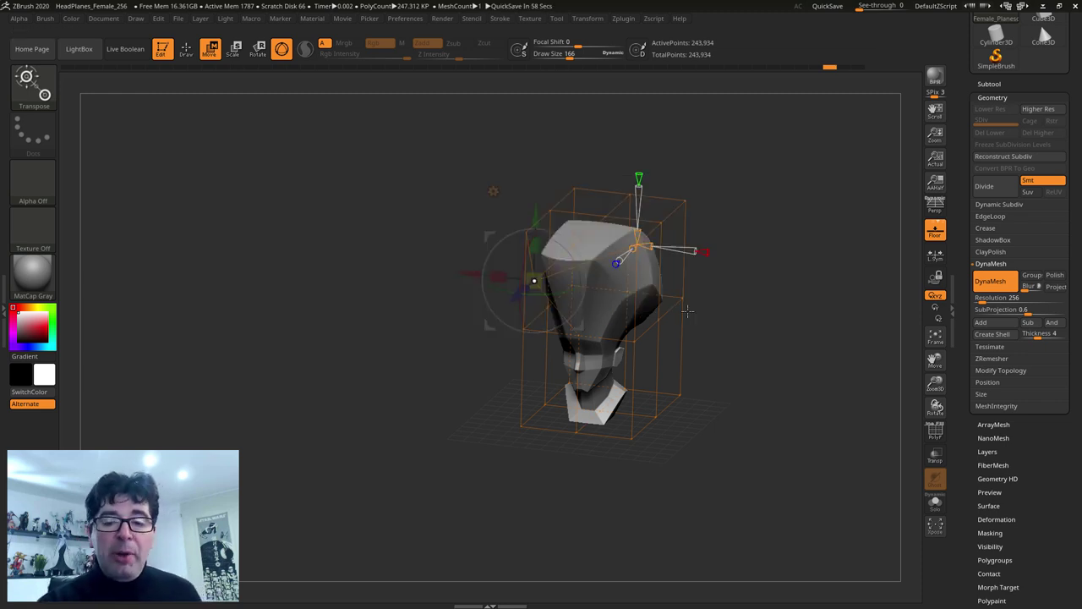
pyautogui.click(186, 48)
pyautogui.moveTo(353, 181)
pyautogui.keyDown('shift'); pyautogui.mouseDown()
pyautogui.moveTo(422, 289)
pyautogui.moveTo(699, 341)
pyautogui.moveTo(496, 290)
pyautogui.mouseUp(); pyautogui.keyUp('shift')
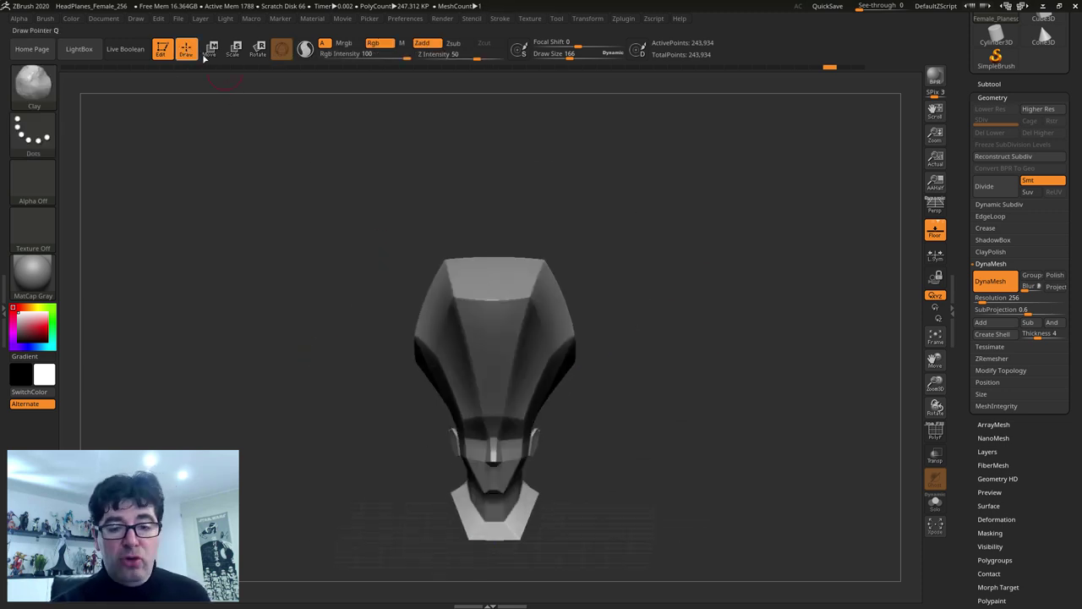
pyautogui.click(210, 48)
# Step: Replace a box cage deformer with a Twist deformer around the head
pyautogui.click(446, 233)
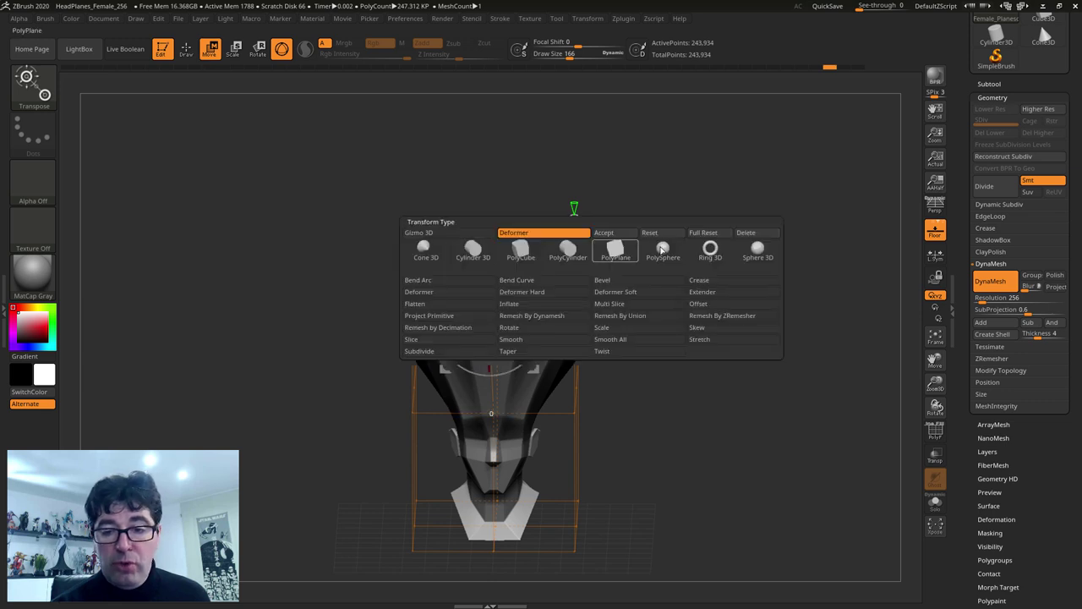
pyautogui.click(708, 241)
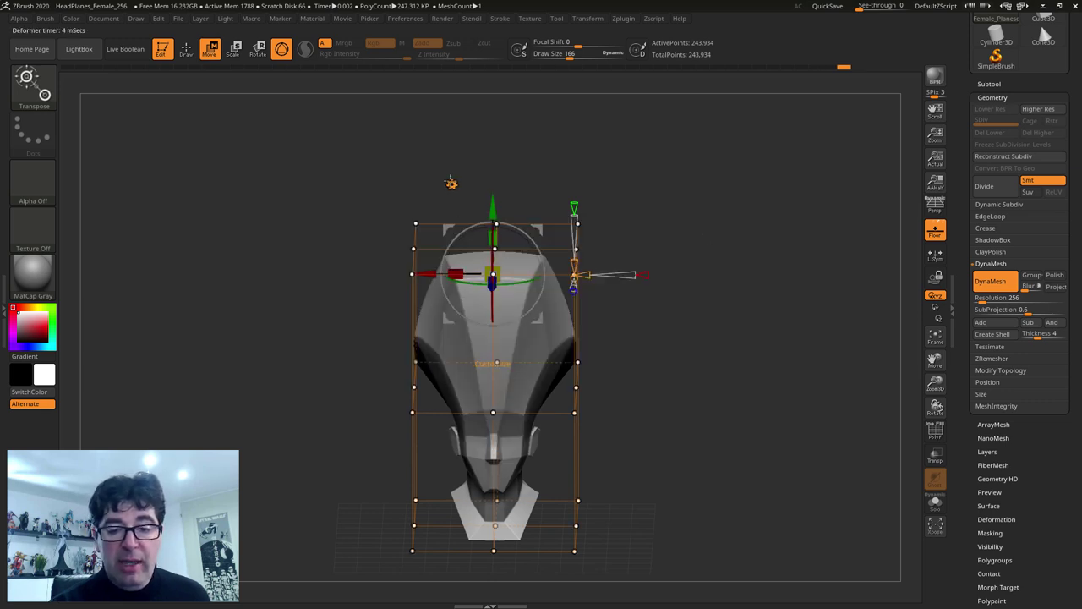
pyautogui.click(451, 184)
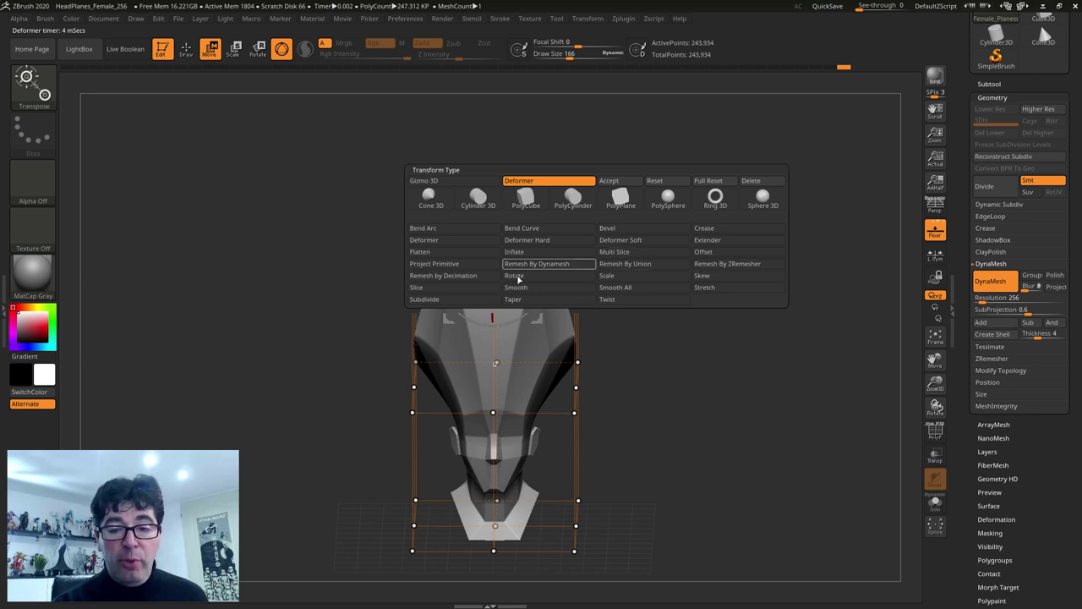
pyautogui.click(622, 299)
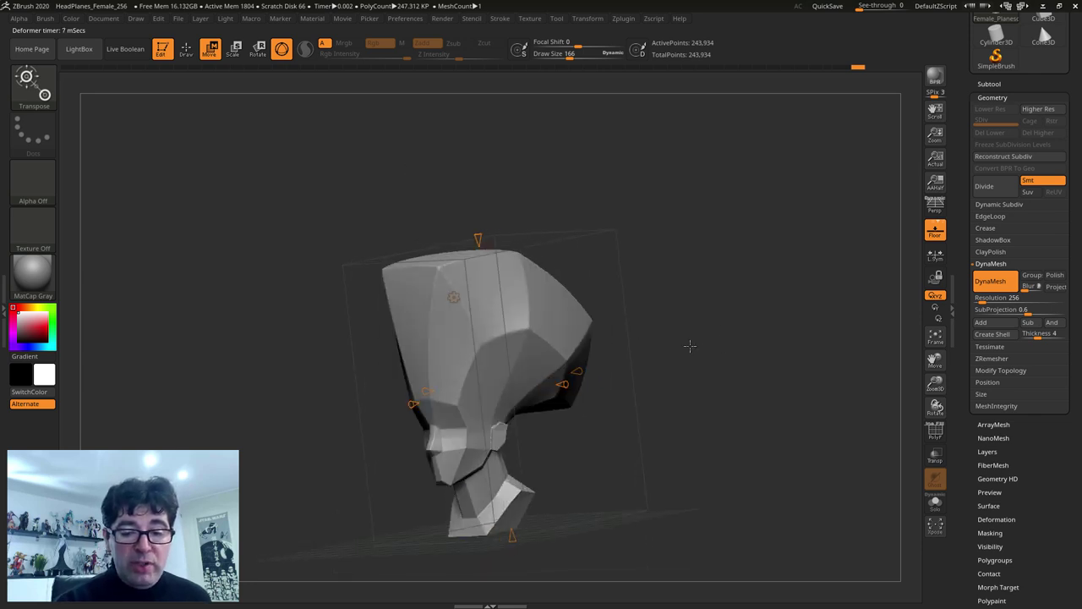
pyautogui.moveTo(723, 341)
pyautogui.mouseDown()
pyautogui.moveTo(468, 237)
pyautogui.moveTo(514, 362)
pyautogui.mouseUp()
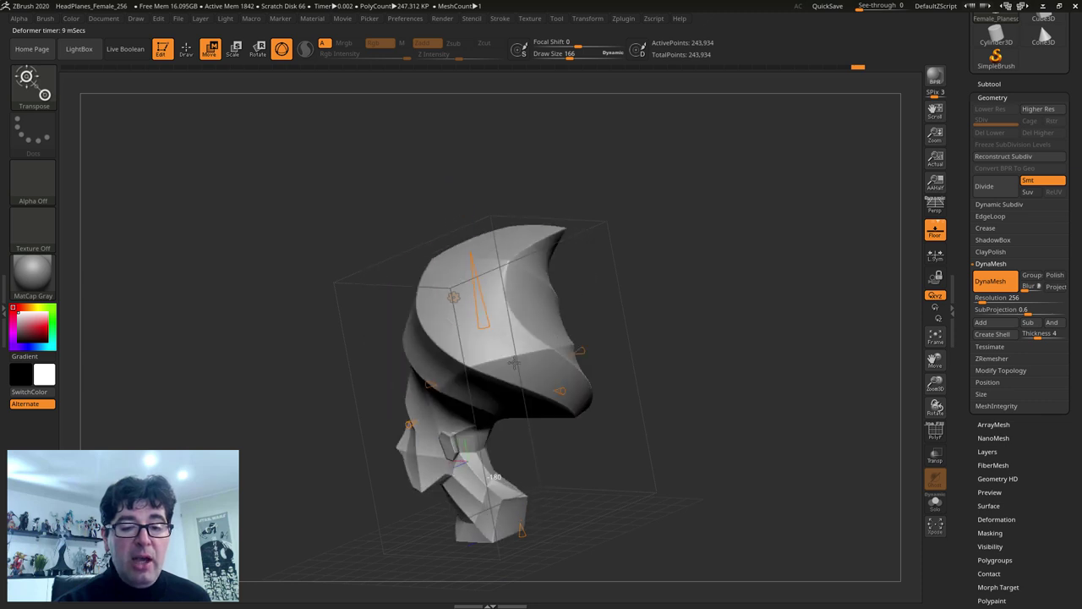
# Step: Compare twisted and untwisted states with undo/redo, then drag the twist back to upright
pyautogui.hotkey('ctrl', 'z')
pyautogui.hotkey('ctrl', 'shift', 'z')
pyautogui.hotkey('ctrl', 'z')
pyautogui.hotkey('ctrl', 'shift', 'z')
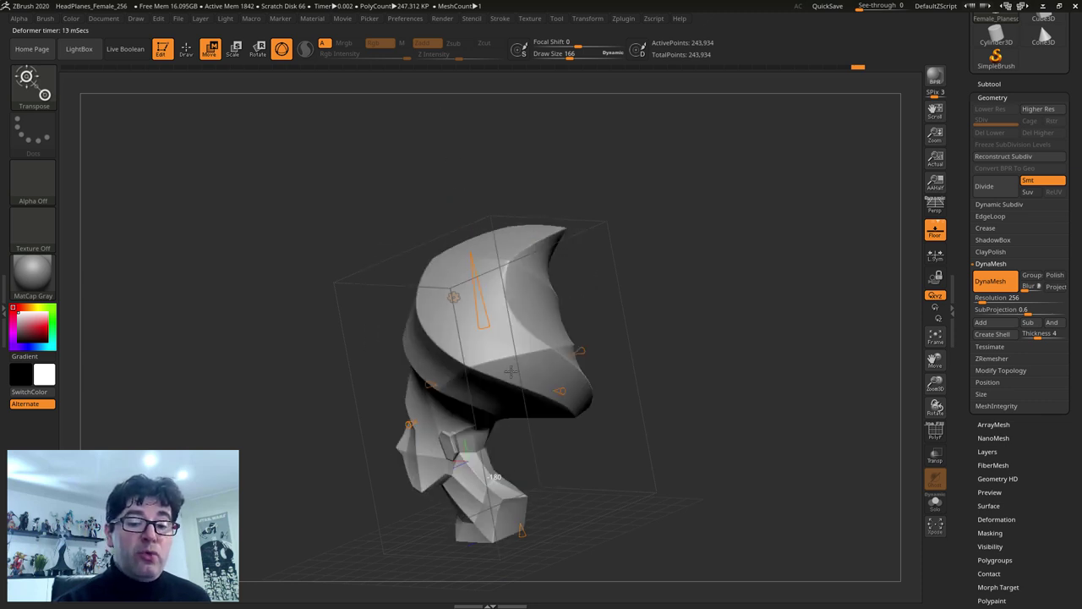
pyautogui.hotkey('ctrl', 'z')
pyautogui.hotkey('ctrl', 'shift', 'z')
pyautogui.hotkey('ctrl', 'z')
pyautogui.hotkey('ctrl', 'shift', 'z')
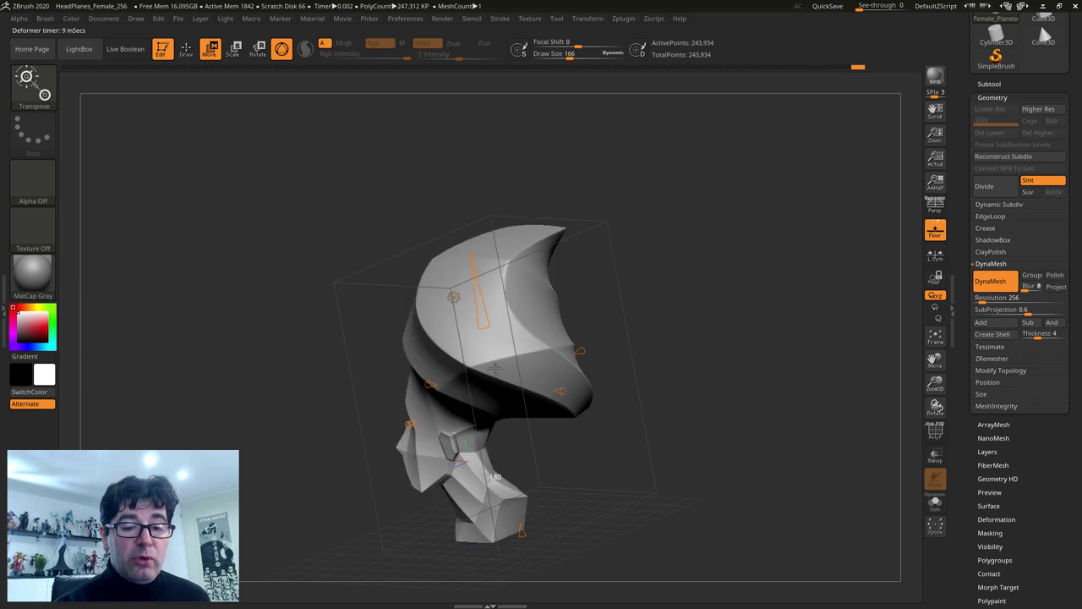
pyautogui.moveTo(494, 366); pyautogui.dragTo(478, 258)
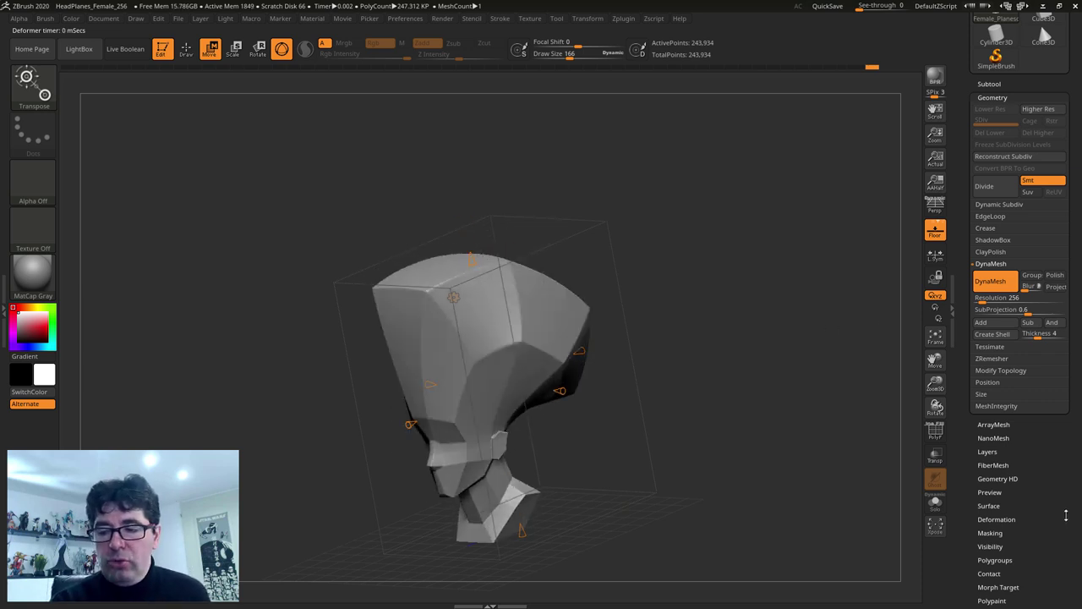
pyautogui.moveTo(1065, 515); pyautogui.dragTo(1015, 381)
pyautogui.click(1003, 366)
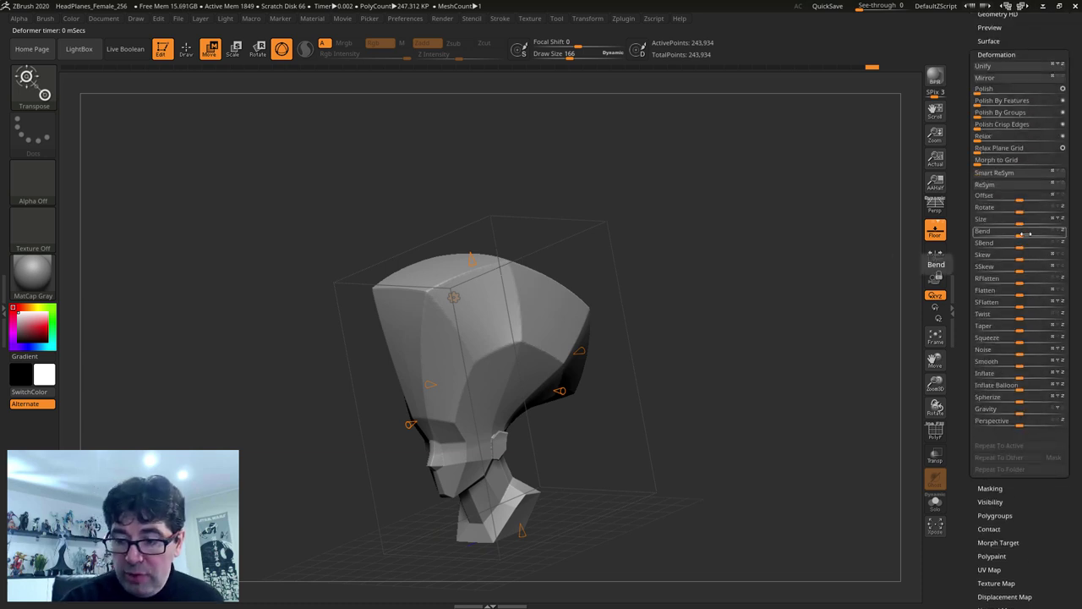
# Step: Test the whole-mesh Twist slider in Tool > Deformation, dragging it to -100
pyautogui.moveTo(1023, 318)
pyautogui.mouseDown()
pyautogui.moveTo(1046, 318)
pyautogui.moveTo(1024, 316)
pyautogui.mouseUp()
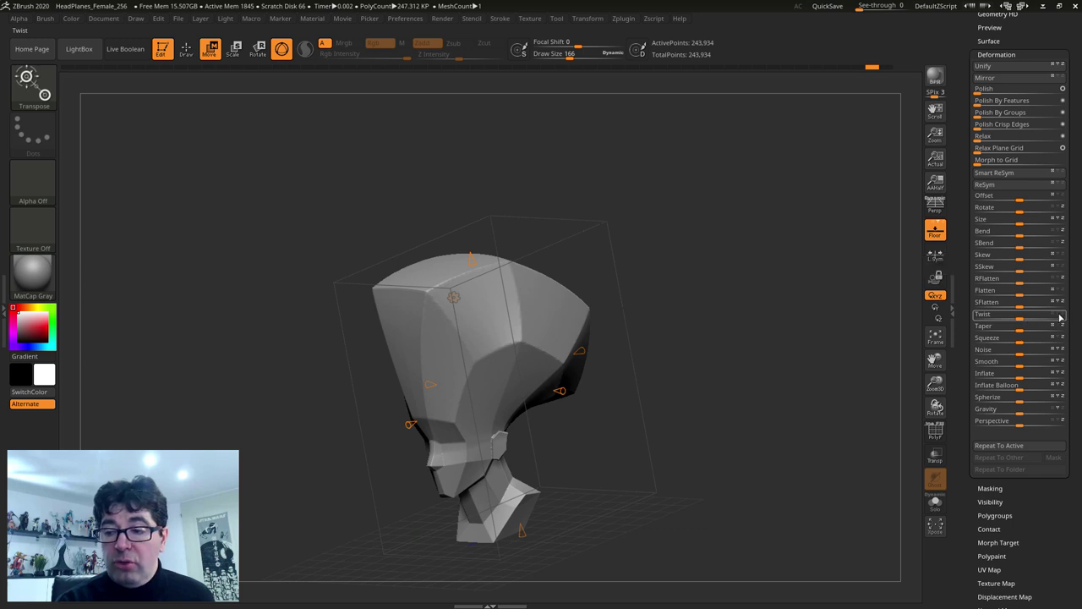
pyautogui.moveTo(1060, 316)
pyautogui.mouseDown()
pyautogui.moveTo(948, 322)
pyautogui.moveTo(1076, 322)
pyautogui.moveTo(1015, 319)
pyautogui.mouseUp()
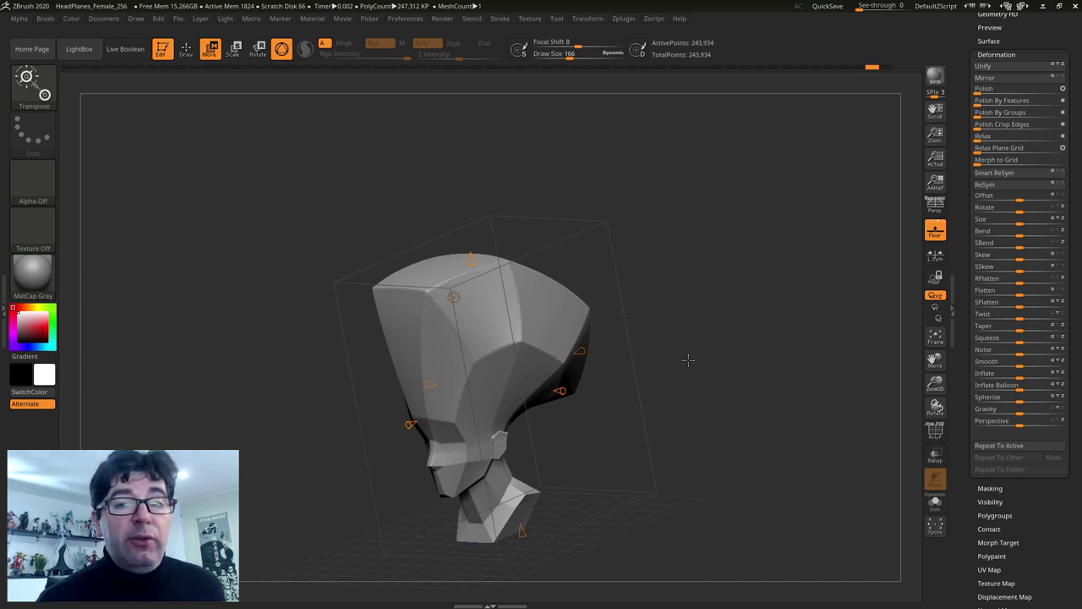
# Step: Test the Twist deformer handles from the front view up to -180, then undo the twist
pyautogui.keyDown('shift'); pyautogui.moveTo(656, 396); pyautogui.dragTo(685, 388); pyautogui.keyUp('shift')
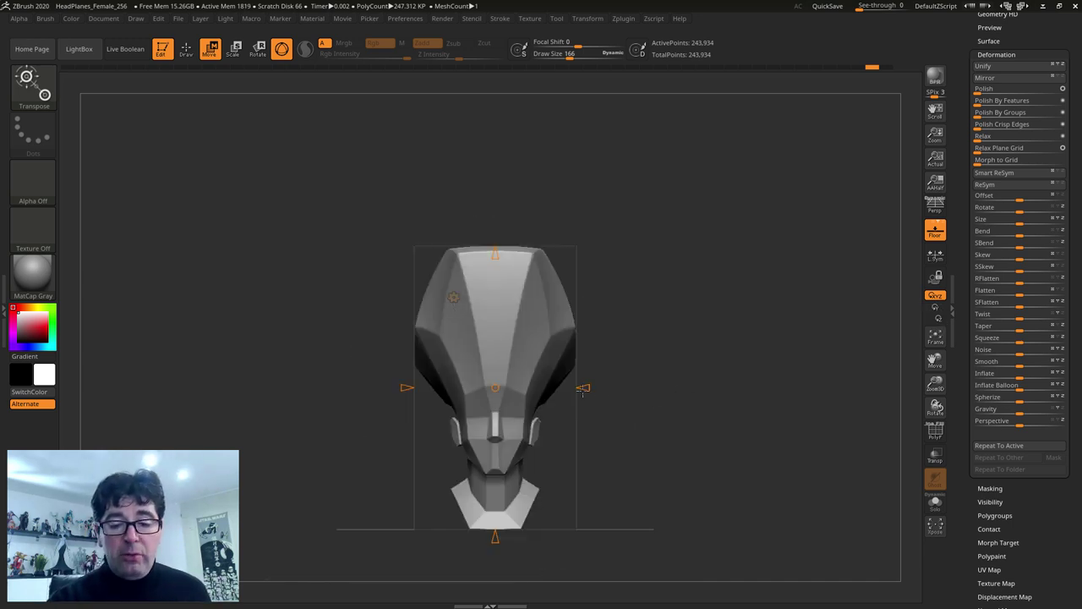
pyautogui.moveTo(583, 389); pyautogui.dragTo(538, 390)
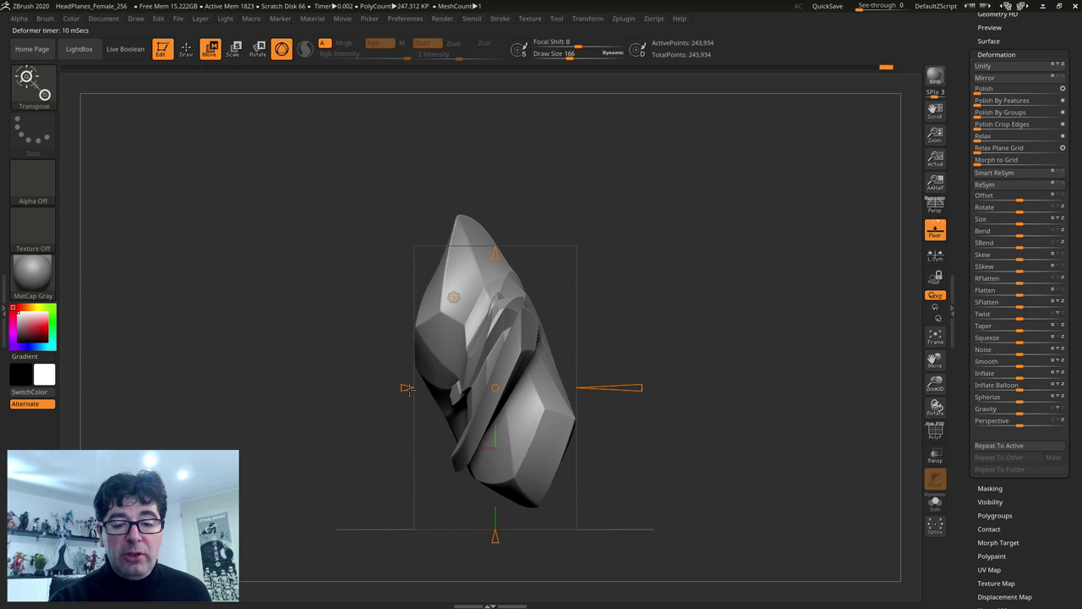
pyautogui.moveTo(407, 389); pyautogui.dragTo(517, 384)
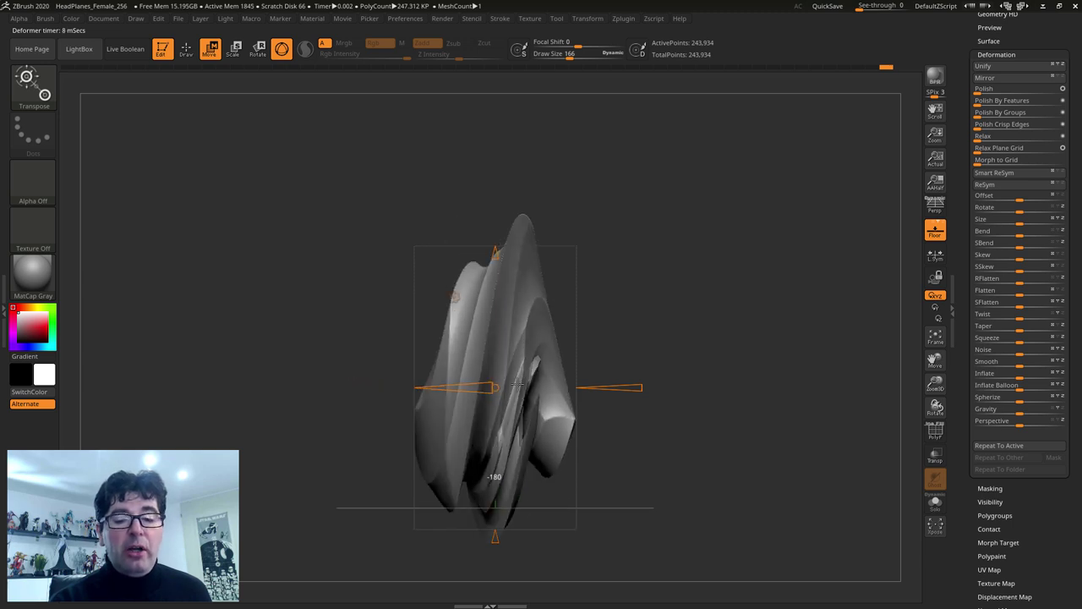
pyautogui.hotkey('ctrl', 'z')
pyautogui.hotkey('ctrl', 'z')
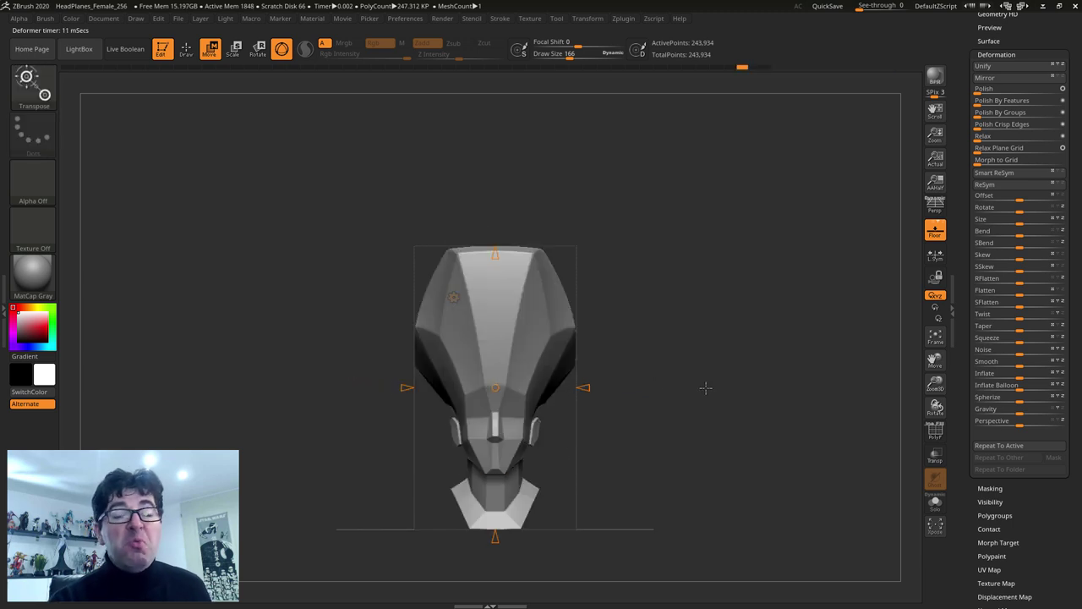
pyautogui.moveTo(702, 387); pyautogui.dragTo(682, 409)
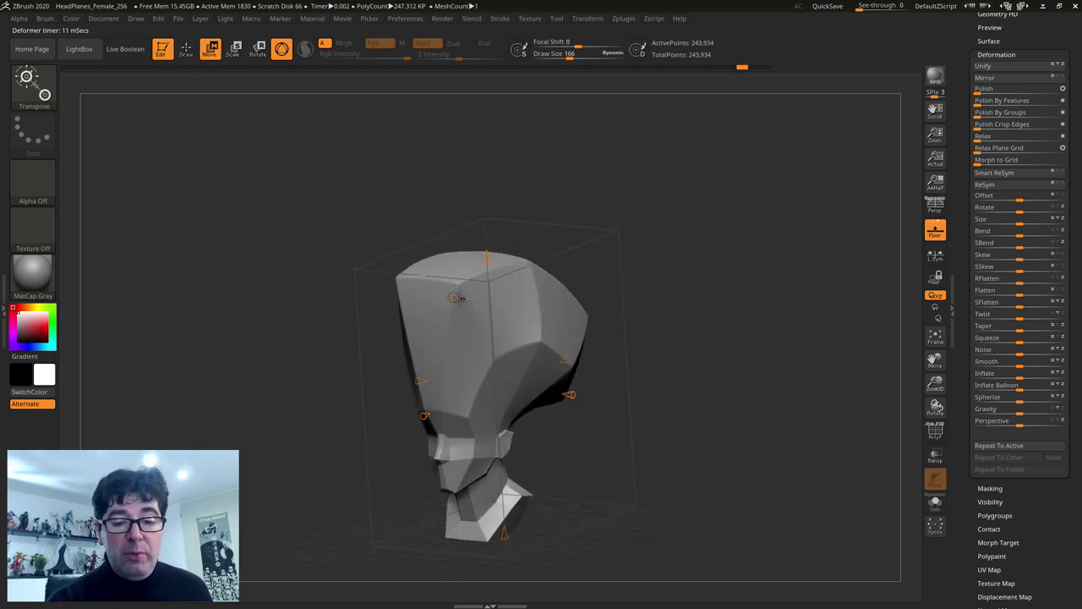
pyautogui.click(455, 297)
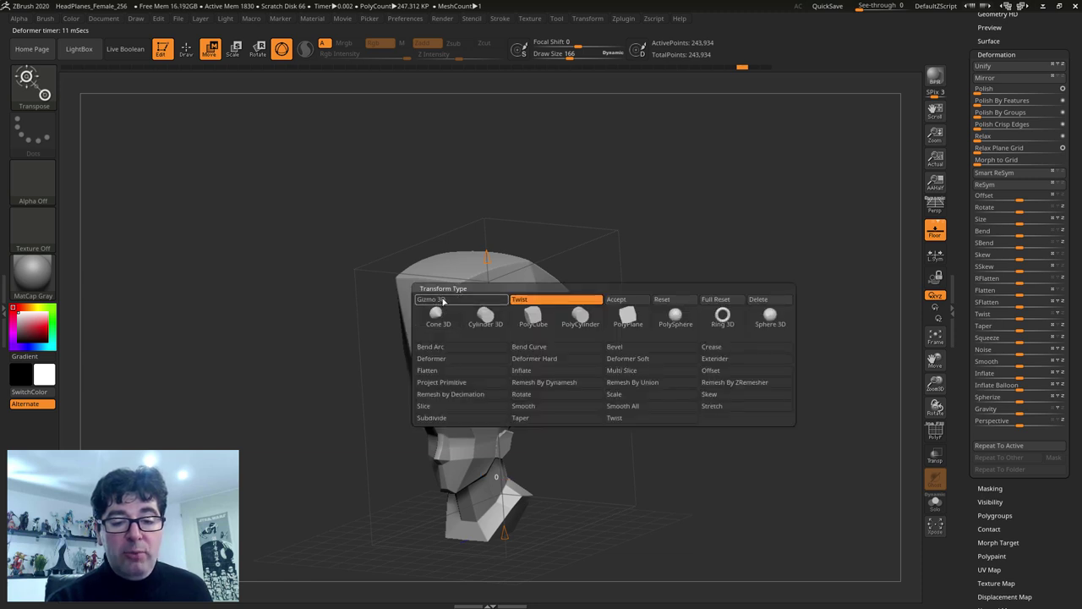
pyautogui.click(443, 300)
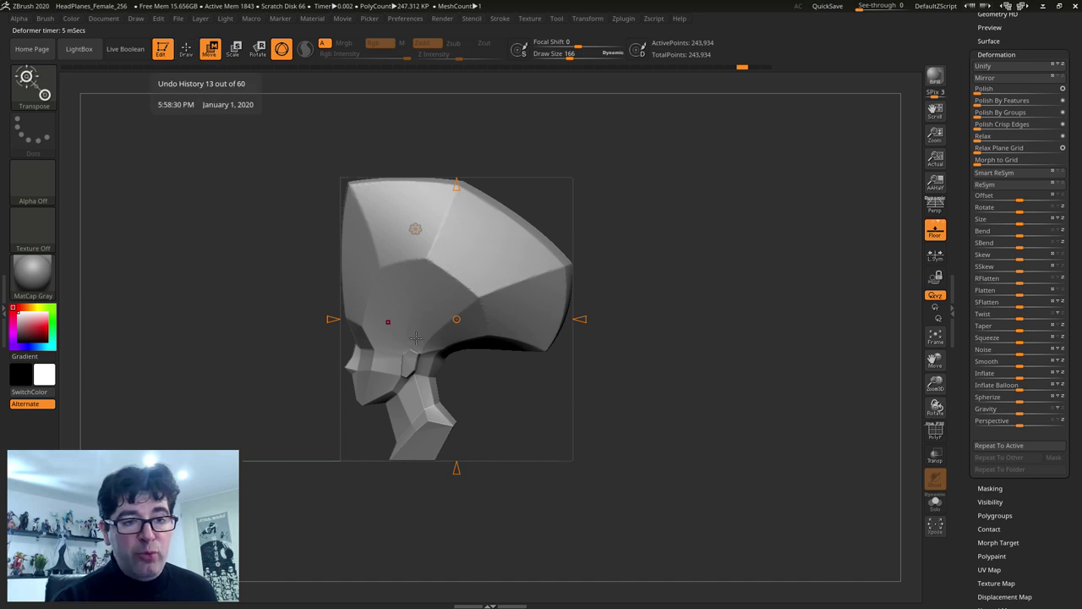
# Step: With the plain Gizmo 3D, rotate the head about -42.6° and narrow the cranium upright
pyautogui.click(416, 228)
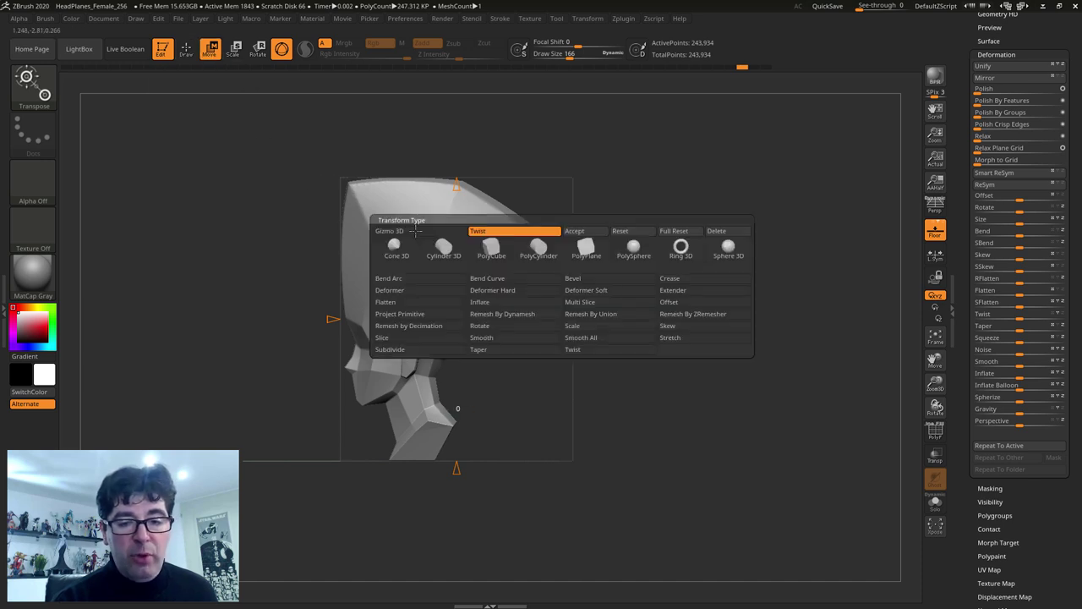
pyautogui.click(407, 231)
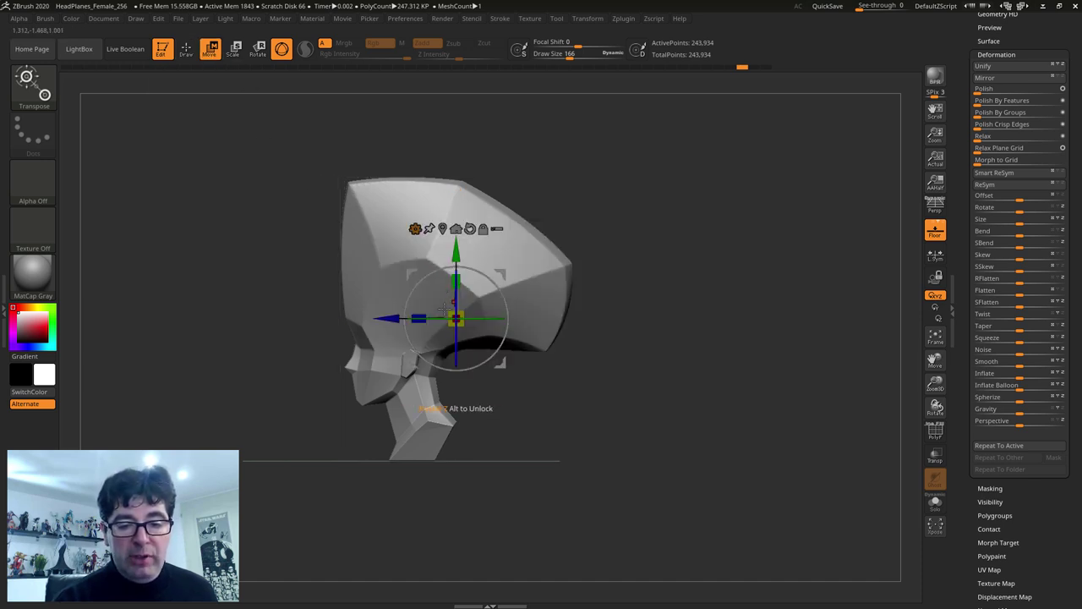
pyautogui.moveTo(469, 338); pyautogui.dragTo(484, 323)
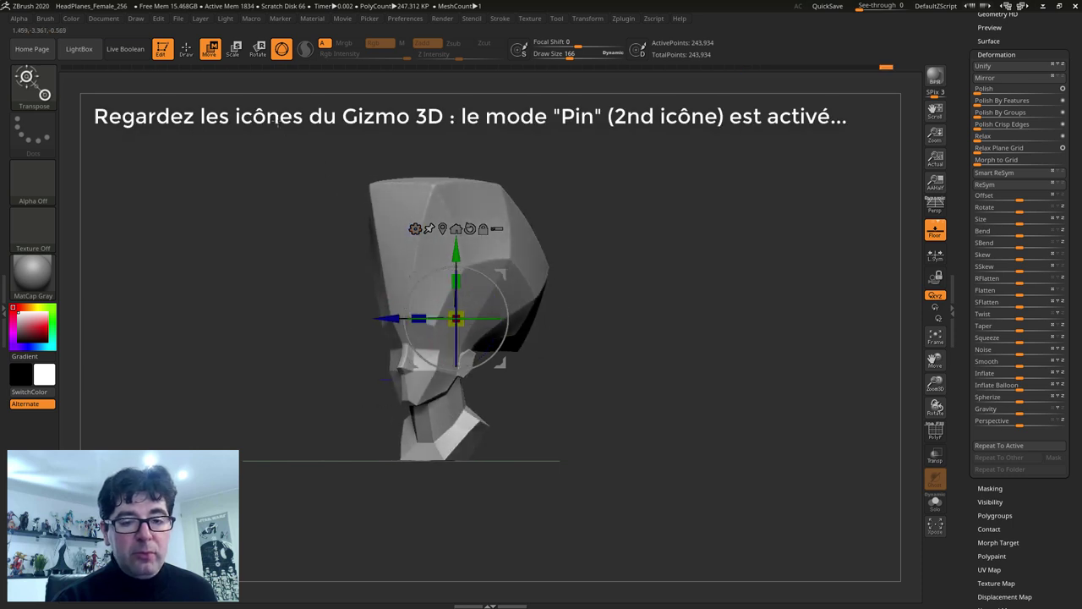
pyautogui.moveTo(429, 246); pyautogui.dragTo(436, 249)
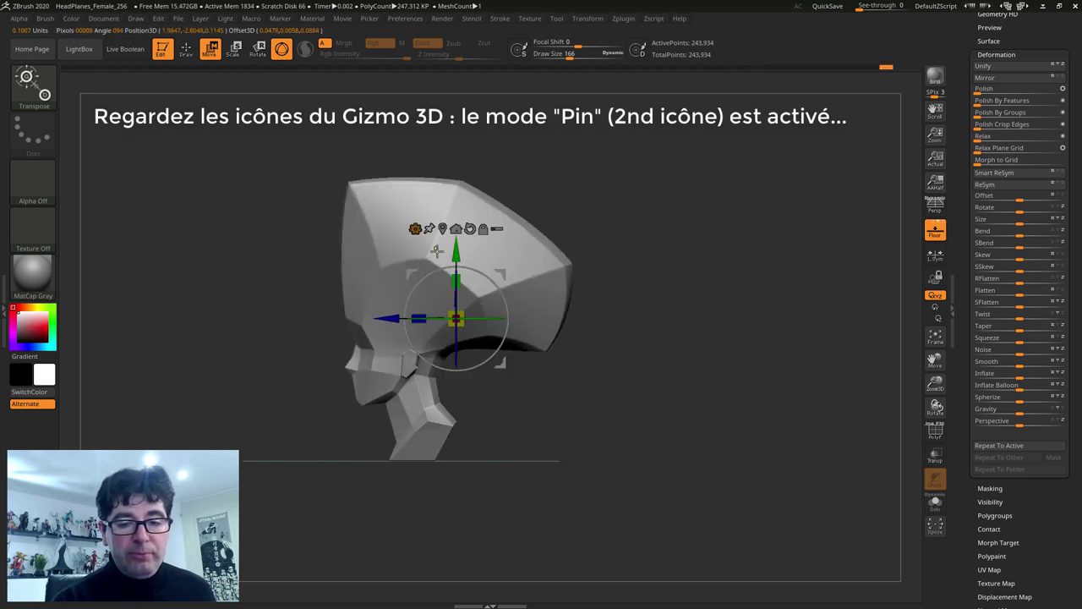
pyautogui.moveTo(473, 313); pyautogui.dragTo(443, 246)
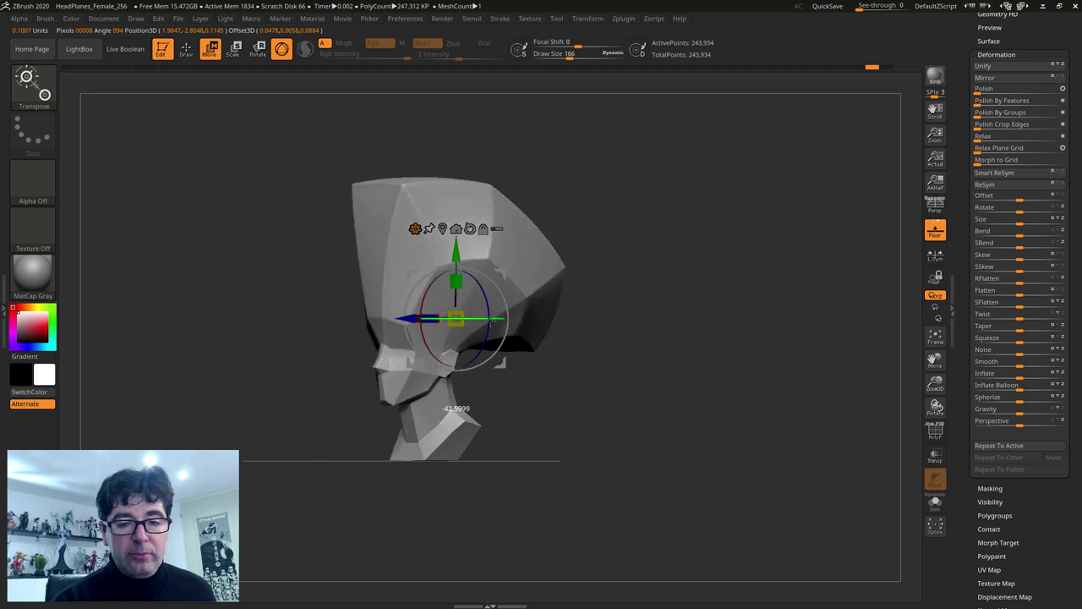
pyautogui.click(415, 228)
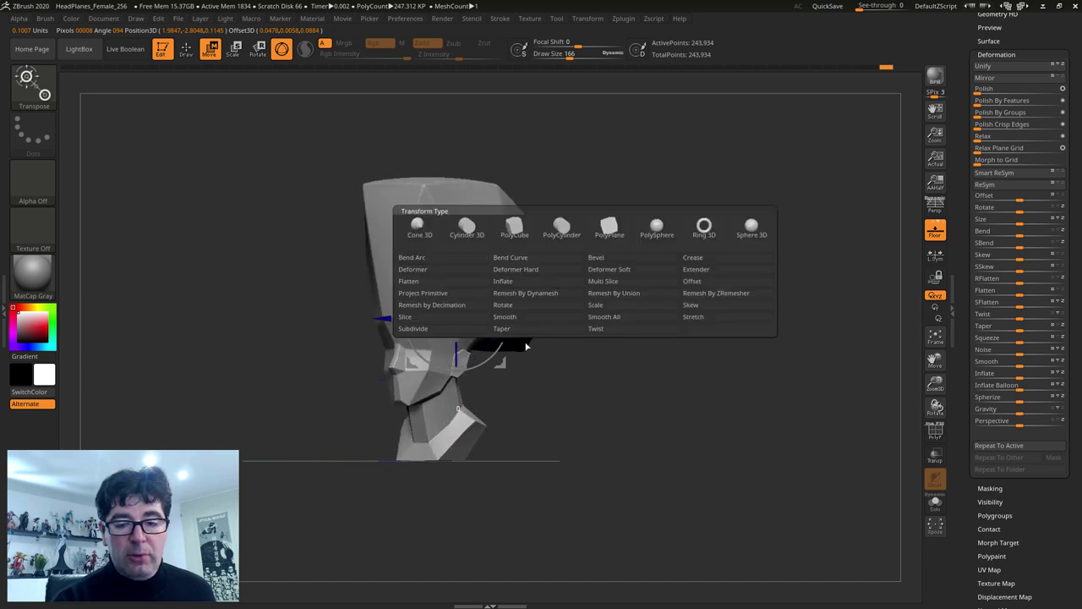
# Step: Try a Twist deformer, then rotate the gizmo axes about 40° diagonally
pyautogui.click(595, 328)
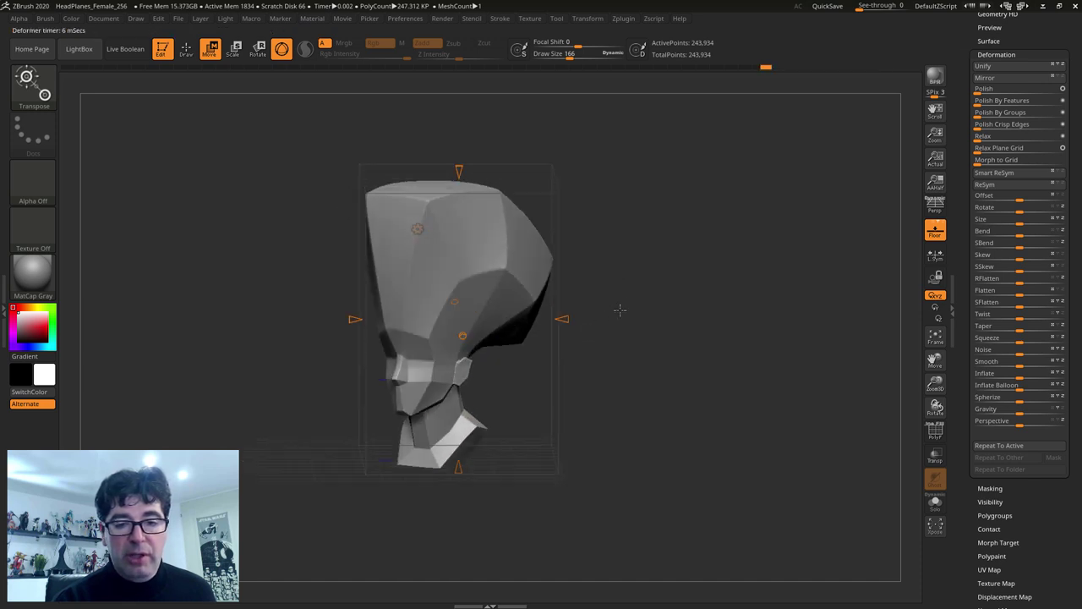
pyautogui.moveTo(619, 309)
pyautogui.mouseDown()
pyautogui.moveTo(617, 383)
pyautogui.moveTo(603, 383)
pyautogui.mouseUp()
pyautogui.moveTo(496, 363); pyautogui.dragTo(555, 331)
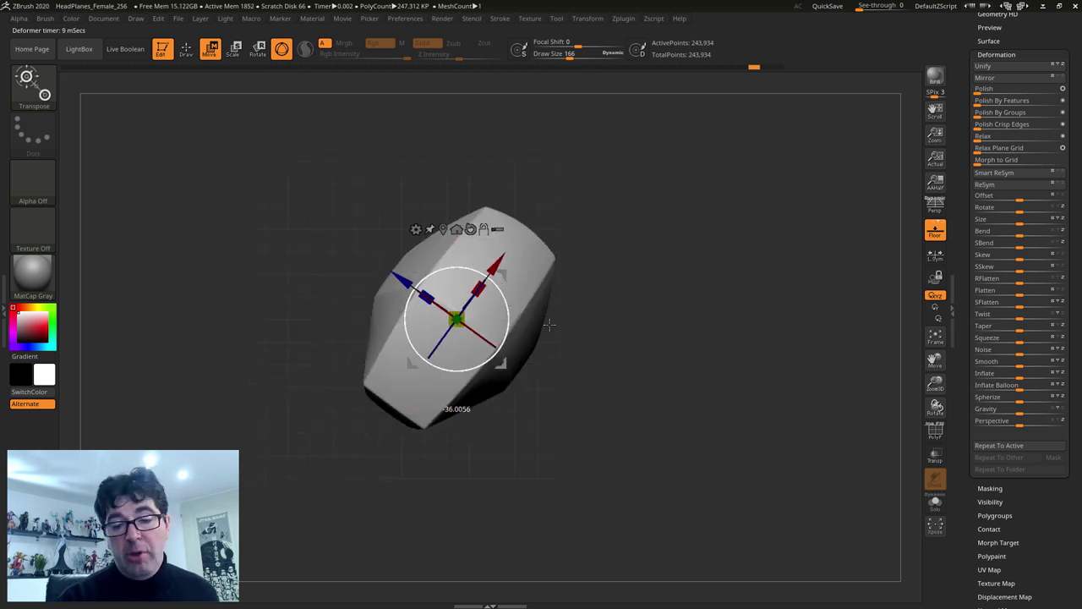
pyautogui.hotkey('ctrl', 'z')
pyautogui.moveTo(601, 381); pyautogui.dragTo(606, 353)
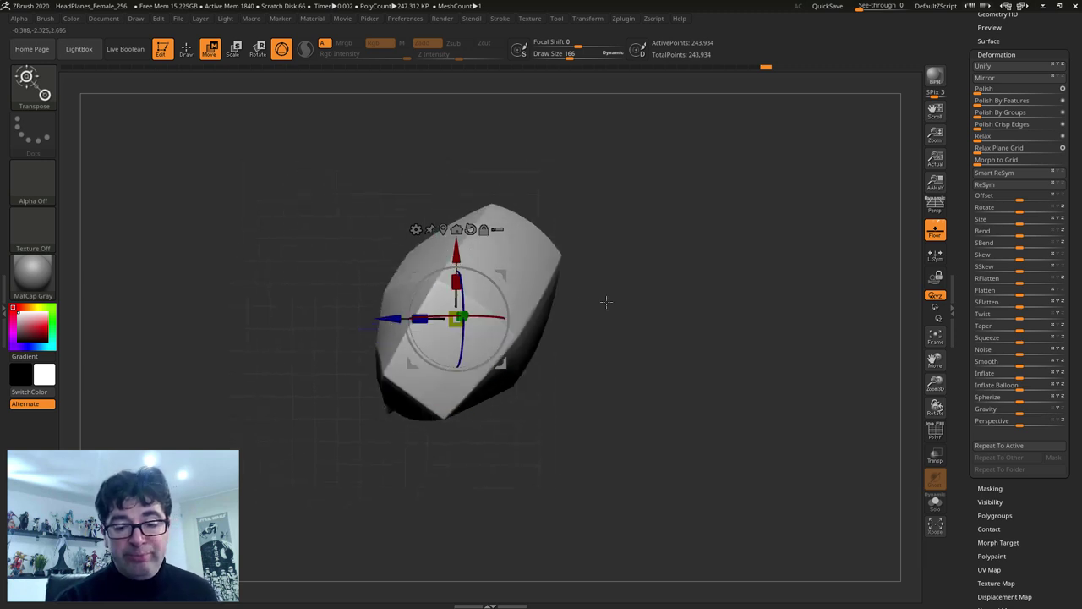
pyautogui.moveTo(606, 302)
pyautogui.keyDown('shift'); pyautogui.mouseDown()
pyautogui.moveTo(496, 364)
pyautogui.moveTo(543, 344)
pyautogui.mouseUp(); pyautogui.keyUp('shift')
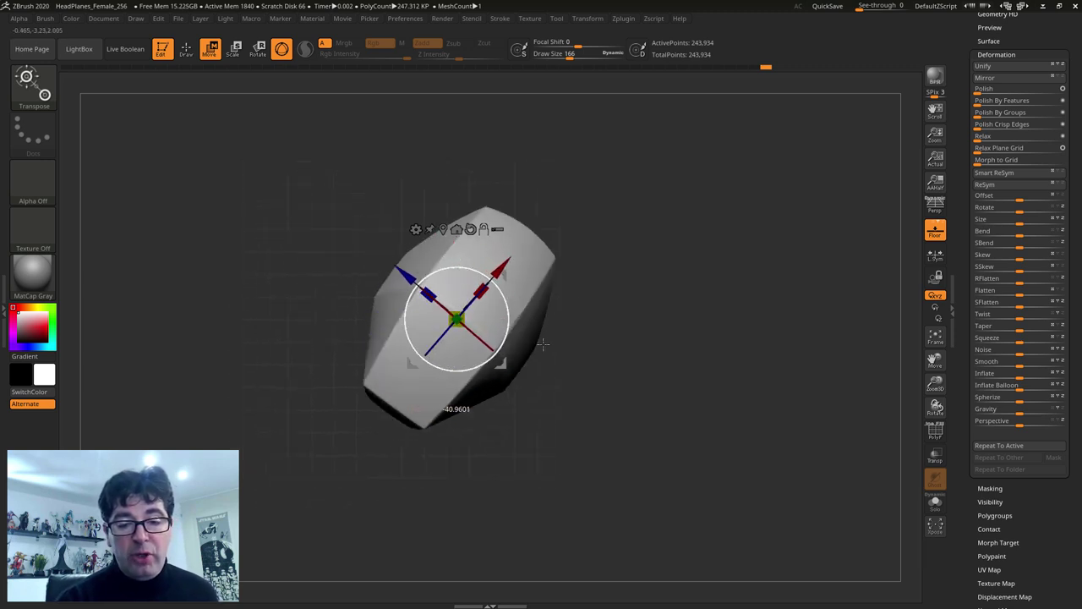
pyautogui.click(414, 228)
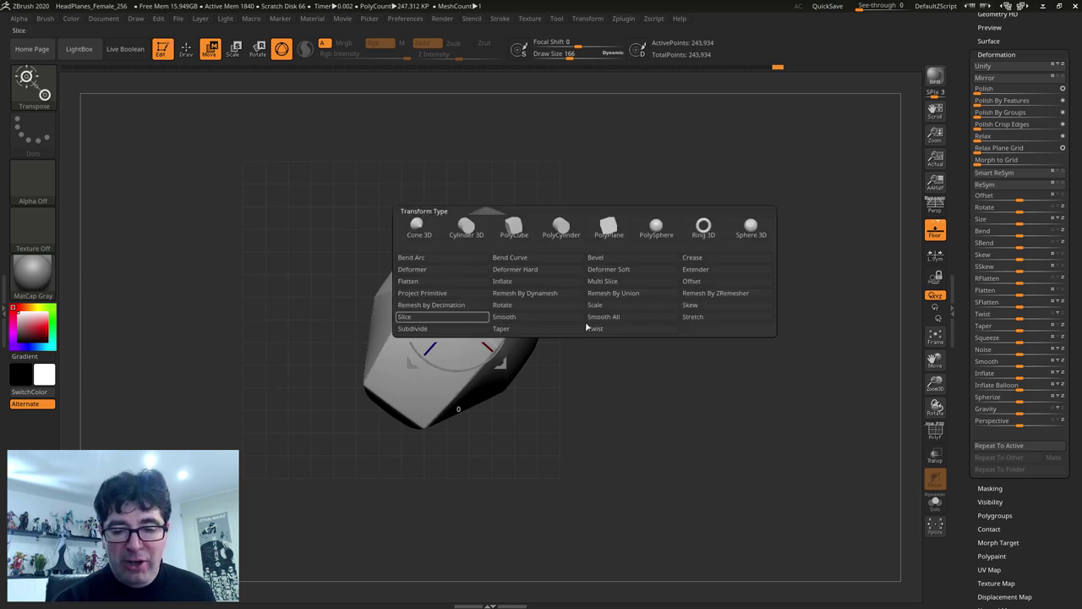
# Step: Apply the Twist deformer along the tilted axis and inspect it from a straight side profile
pyautogui.click(591, 329)
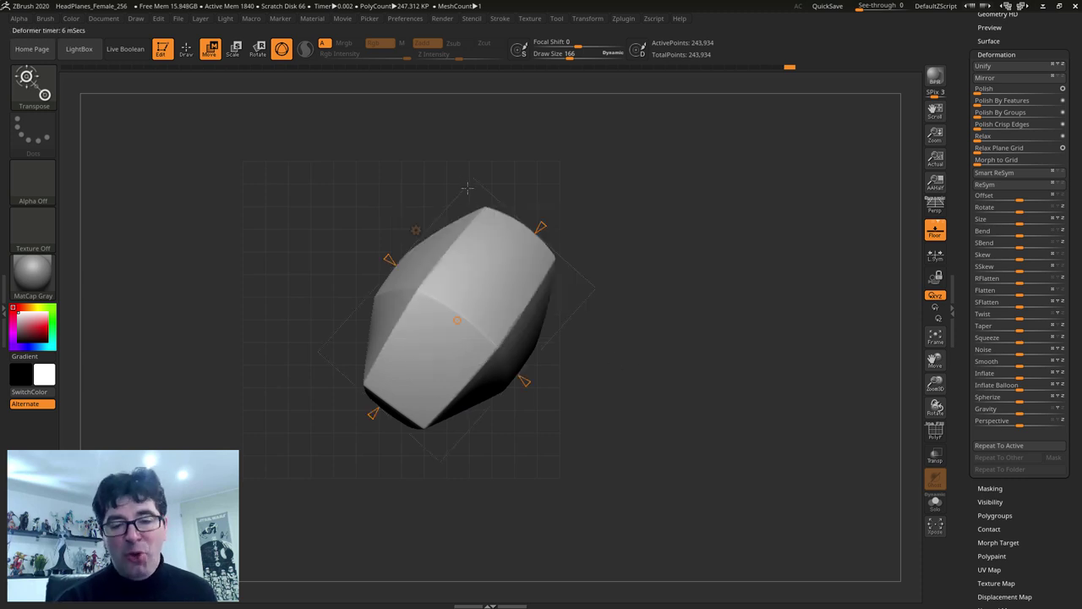
pyautogui.moveTo(696, 401)
pyautogui.keyDown('shift'); pyautogui.mouseDown()
pyautogui.moveTo(713, 261)
pyautogui.moveTo(706, 314)
pyautogui.moveTo(513, 367)
pyautogui.moveTo(482, 329)
pyautogui.moveTo(506, 356)
pyautogui.mouseUp(); pyautogui.keyUp('shift')
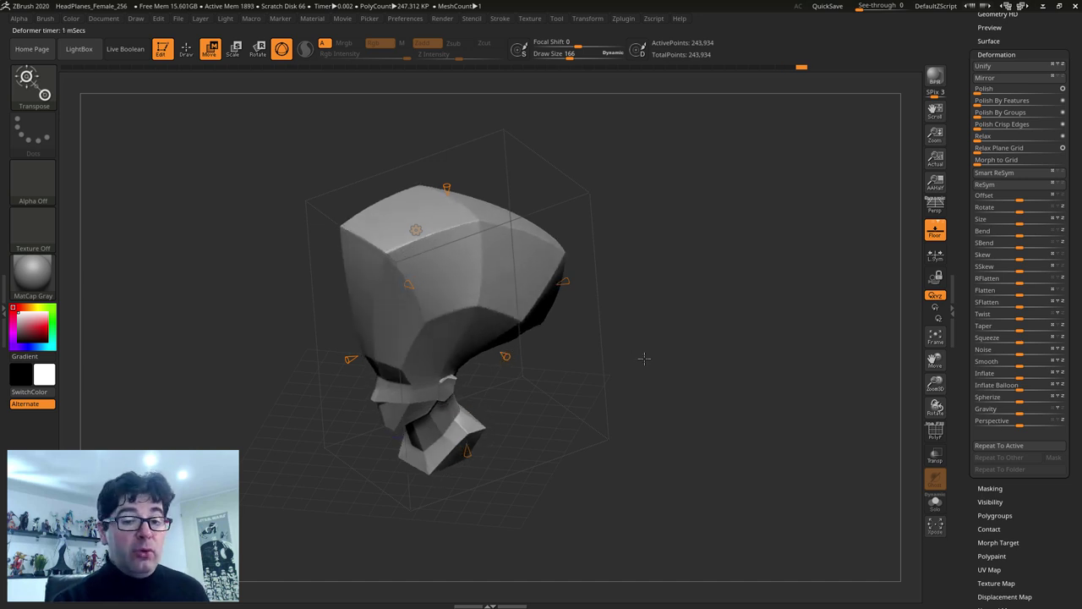
pyautogui.moveTo(645, 358); pyautogui.dragTo(677, 340)
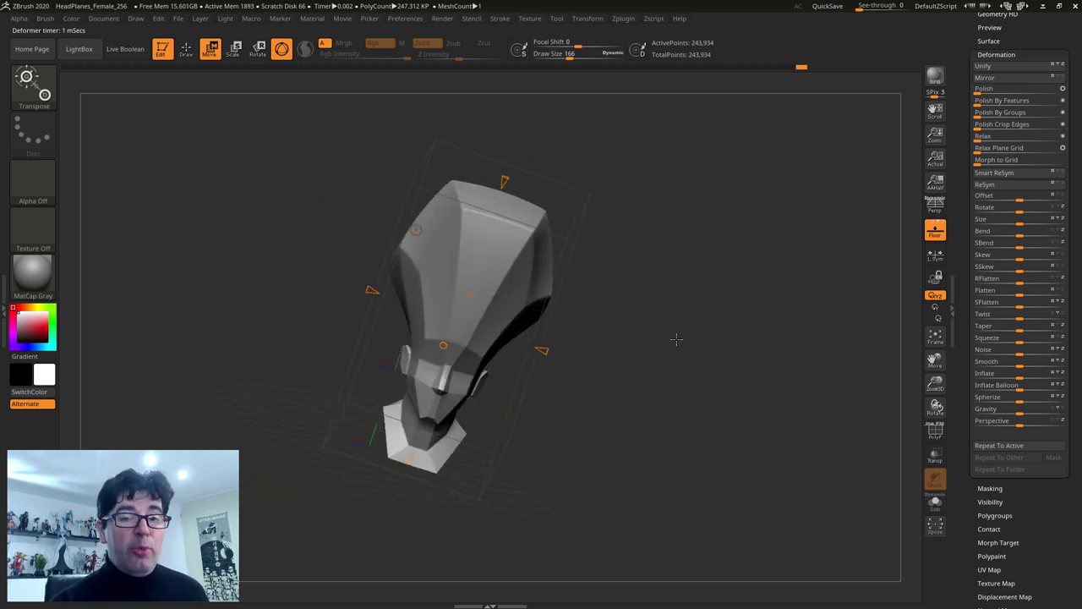
pyautogui.press('w')
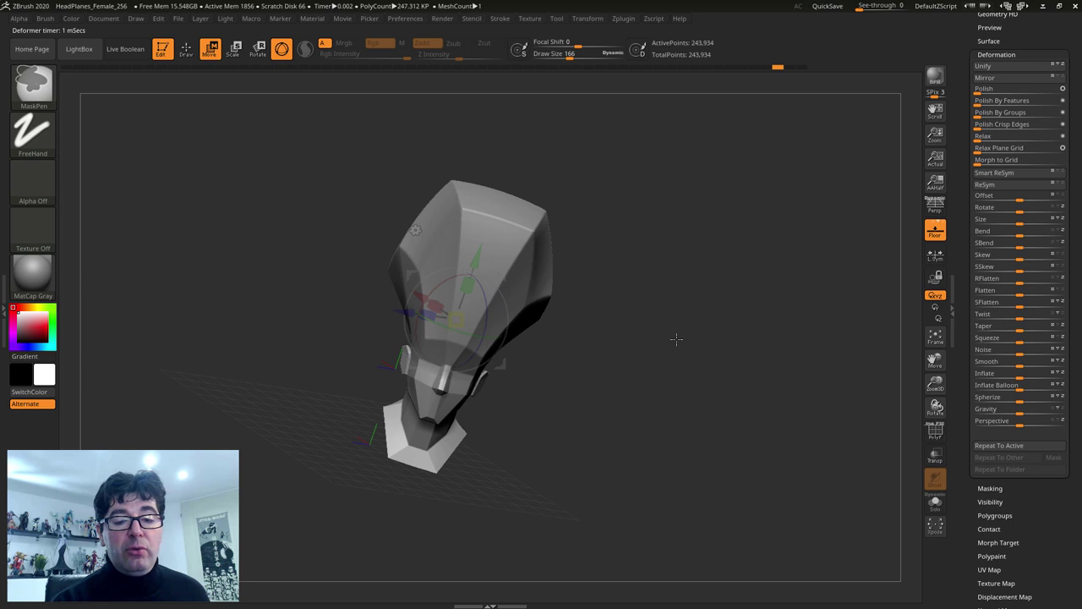
pyautogui.keyDown('shift'); pyautogui.moveTo(676, 339); pyautogui.dragTo(660, 353); pyautogui.keyUp('shift')
pyautogui.press('y')
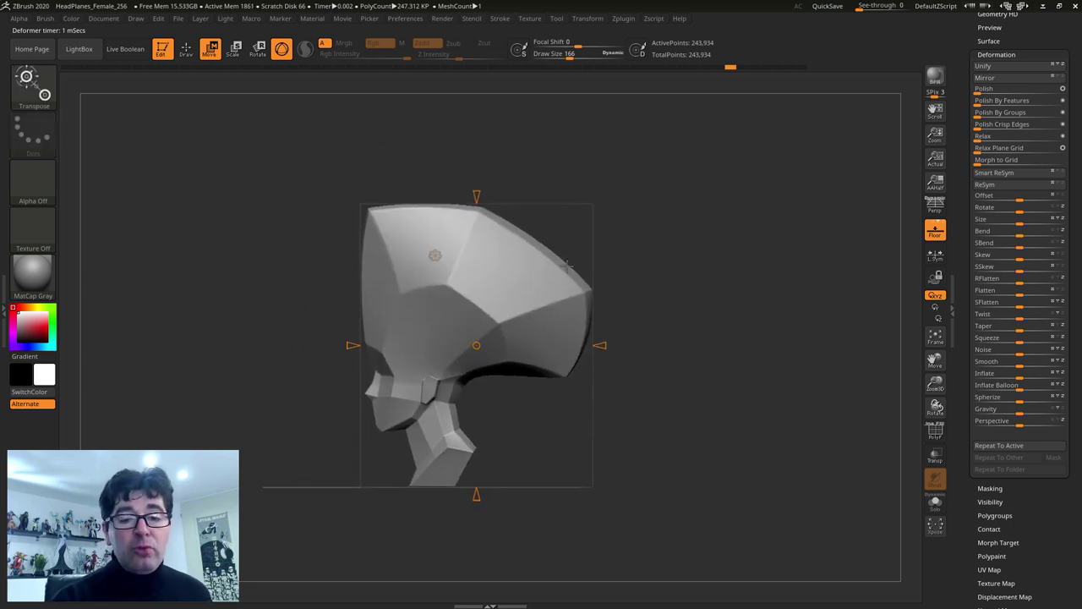
# Step: Swap the Twist deformer for the plain Gizmo 3D and reopen the Transform Type list
pyautogui.click(434, 256)
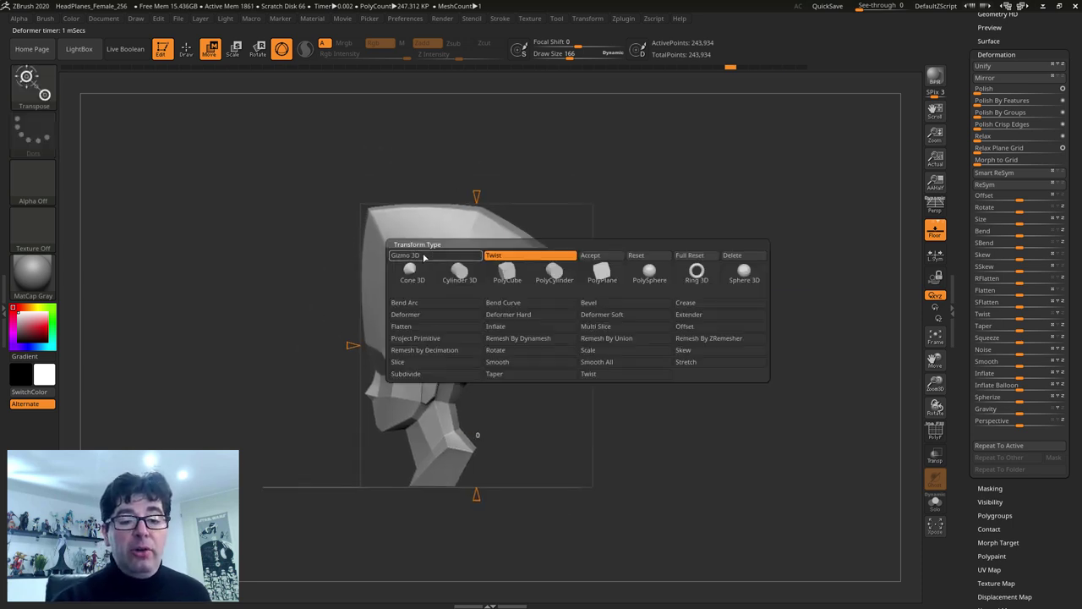
pyautogui.click(433, 256)
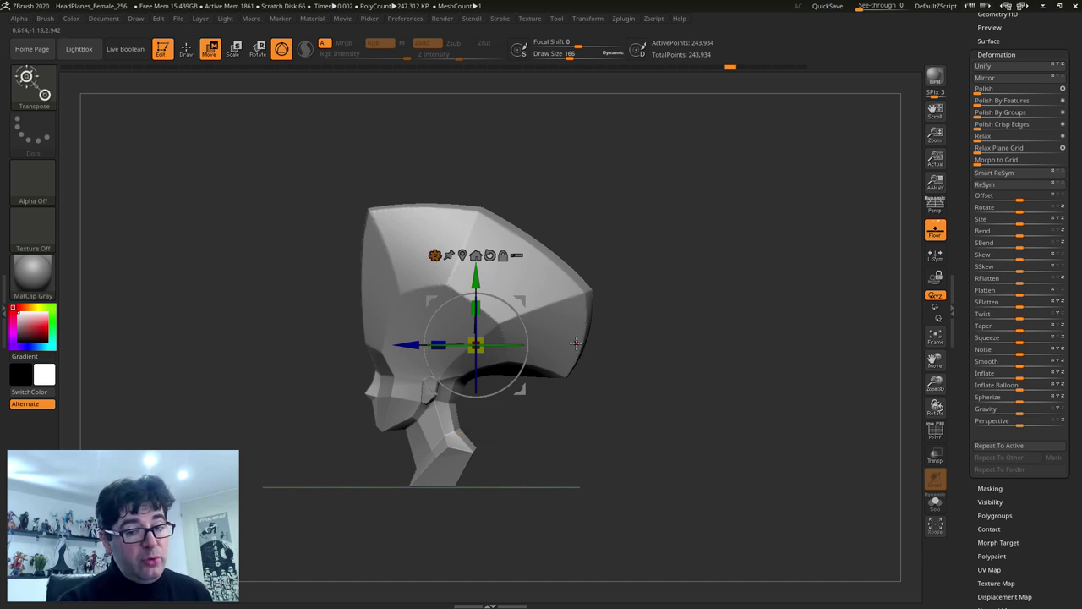
pyautogui.moveTo(564, 338)
pyautogui.mouseDown()
pyautogui.moveTo(665, 351)
pyautogui.moveTo(620, 366)
pyautogui.mouseUp()
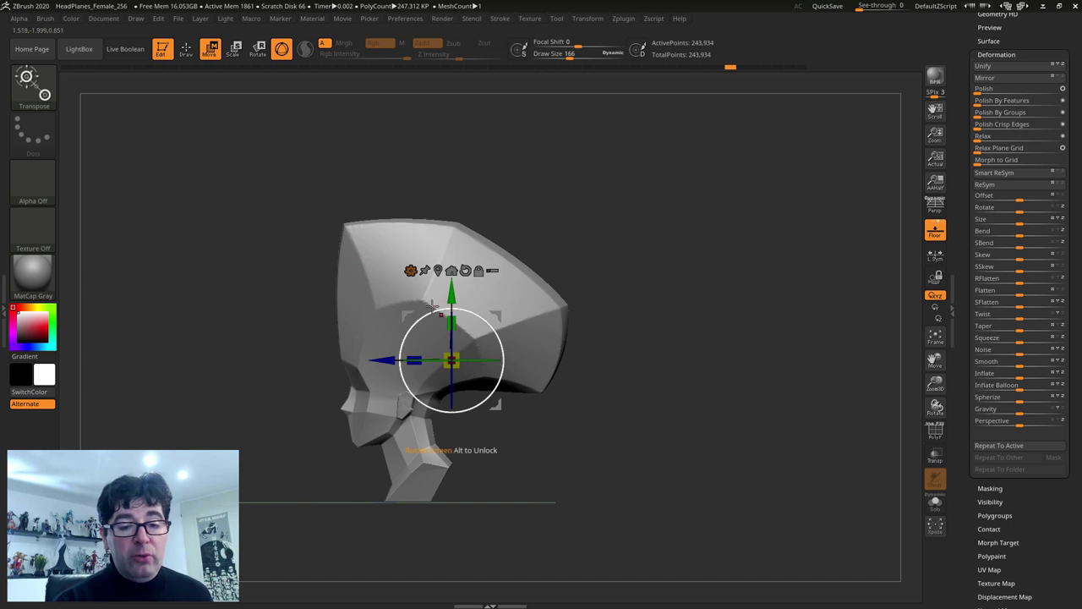
pyautogui.click(410, 270)
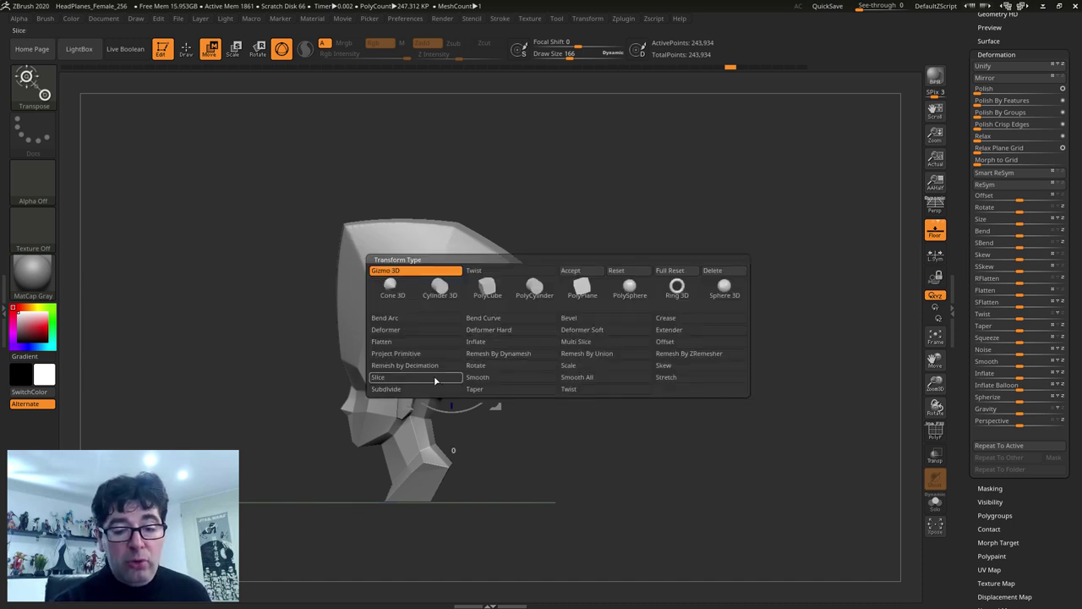
# Step: Add a Taper deformer and pinch the top of the head into a narrow point
pyautogui.click(503, 390)
pyautogui.moveTo(454, 210)
pyautogui.mouseDown()
pyautogui.moveTo(452, 178)
pyautogui.moveTo(471, 262)
pyautogui.mouseUp()
pyautogui.moveTo(472, 262); pyautogui.dragTo(485, 241, button='right')
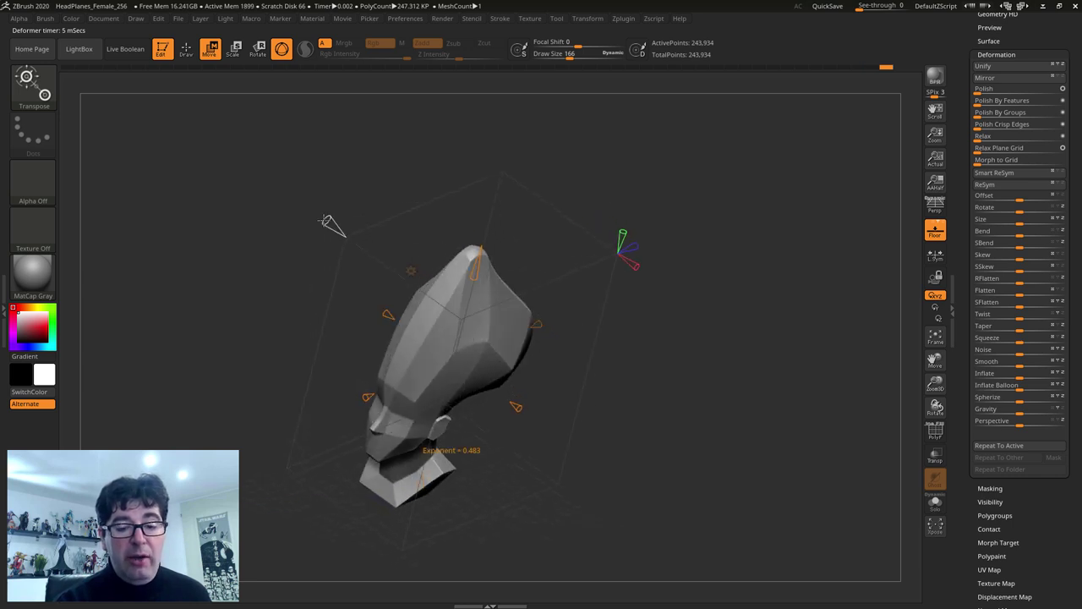
pyautogui.moveTo(328, 221)
pyautogui.mouseDown()
pyautogui.moveTo(315, 212)
pyautogui.moveTo(338, 229)
pyautogui.moveTo(310, 207)
pyautogui.moveTo(326, 223)
pyautogui.mouseUp()
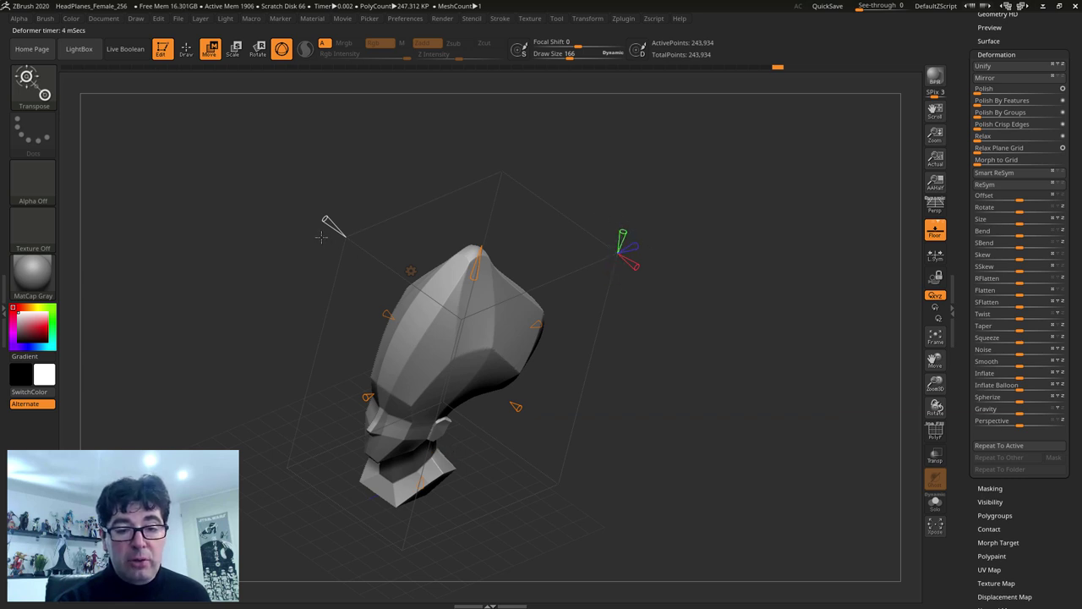
pyautogui.moveTo(322, 236)
pyautogui.mouseDown()
pyautogui.moveTo(326, 222)
pyautogui.moveTo(336, 228)
pyautogui.mouseUp()
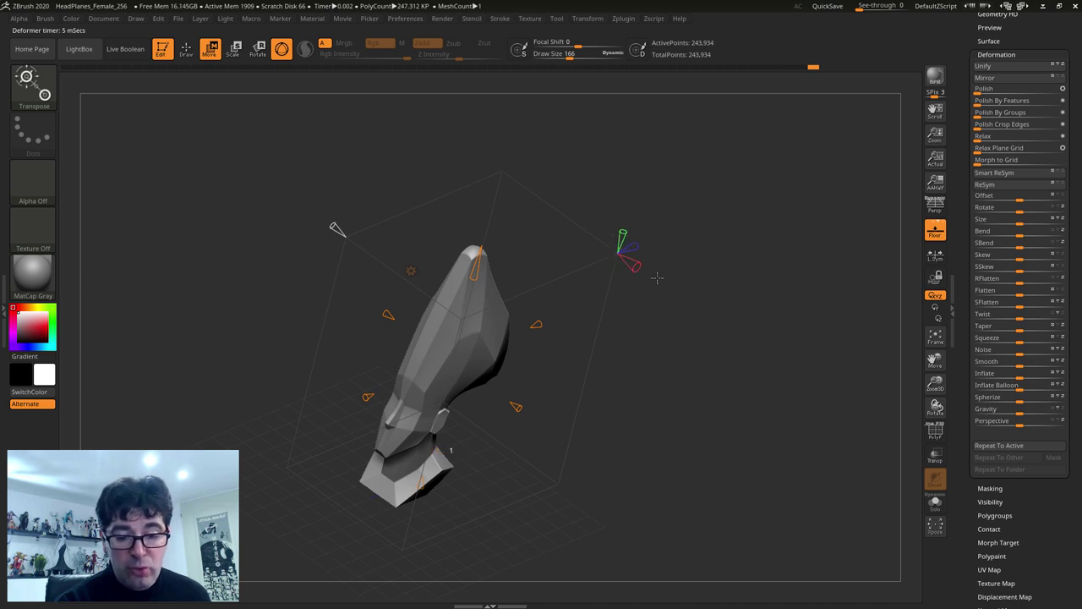
# Step: Flare the cranium top out wide, comparing shapes with undo and redo
pyautogui.moveTo(562, 386); pyautogui.dragTo(461, 468)
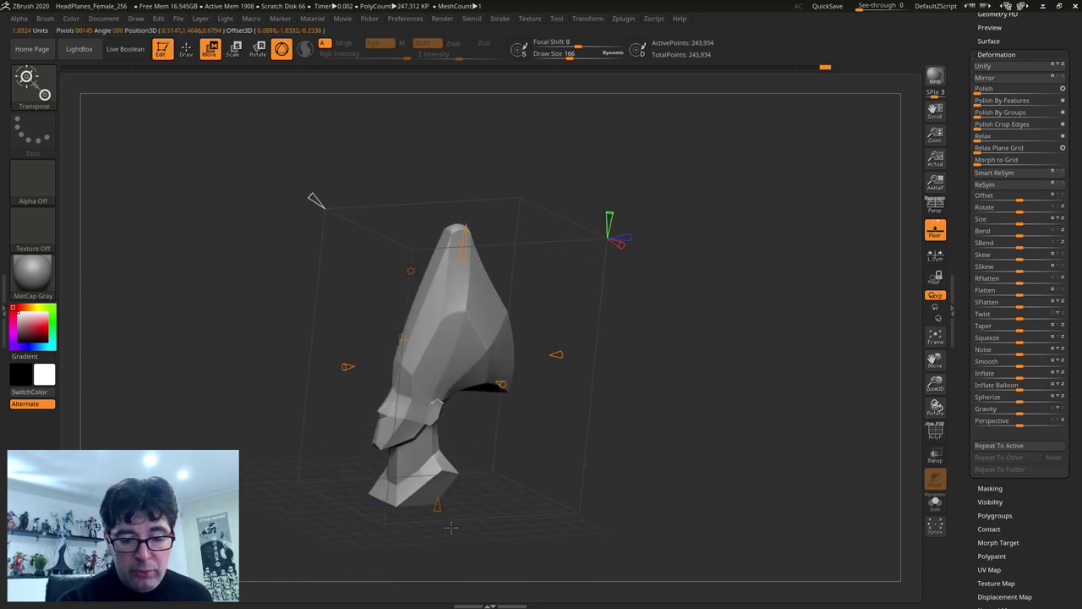
pyautogui.moveTo(434, 507); pyautogui.dragTo(598, 277)
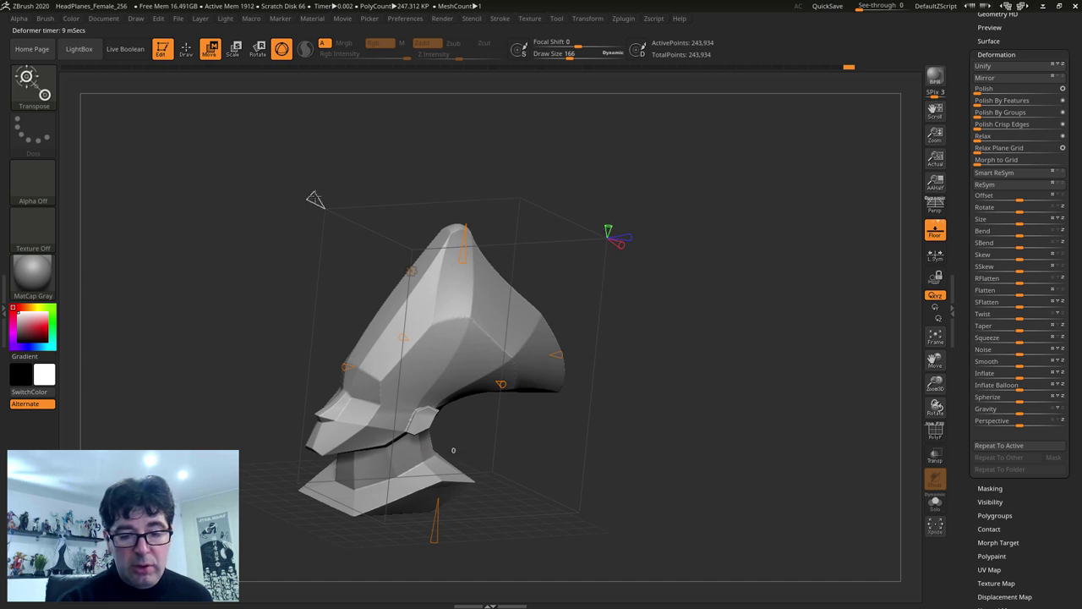
pyautogui.moveTo(314, 199); pyautogui.dragTo(299, 170)
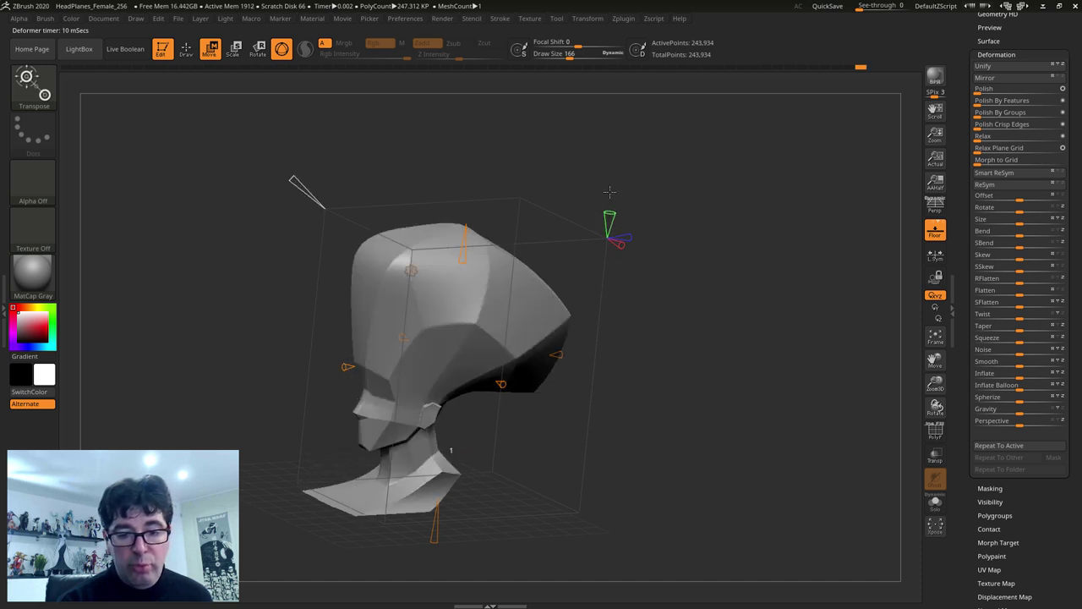
pyautogui.hotkey('ctrl', 'z')
pyautogui.hotkey('ctrl', 'z')
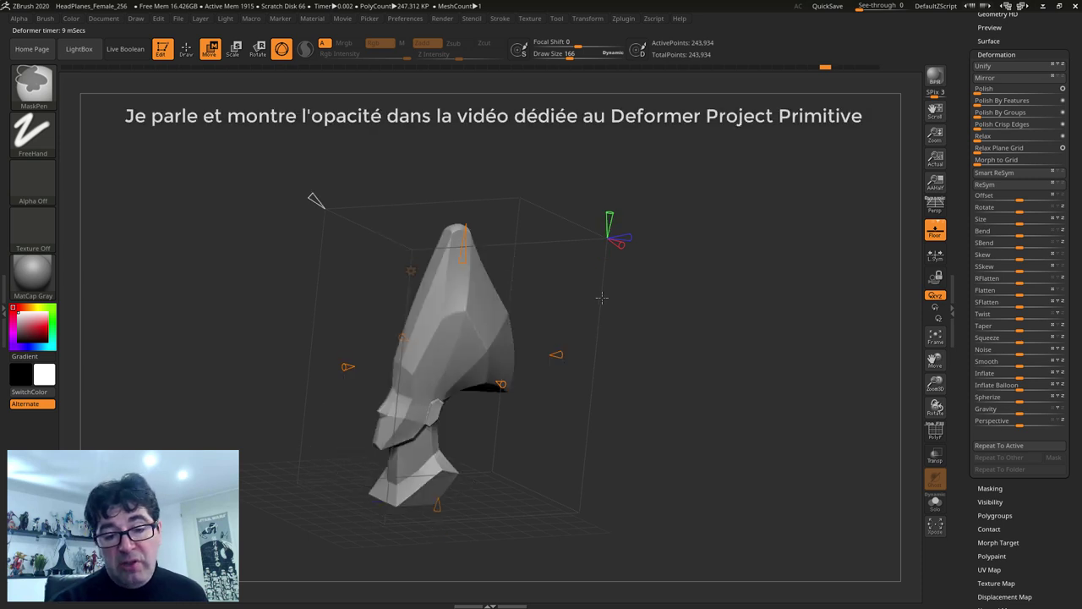
pyautogui.hotkey('ctrl', 'shift', 'z')
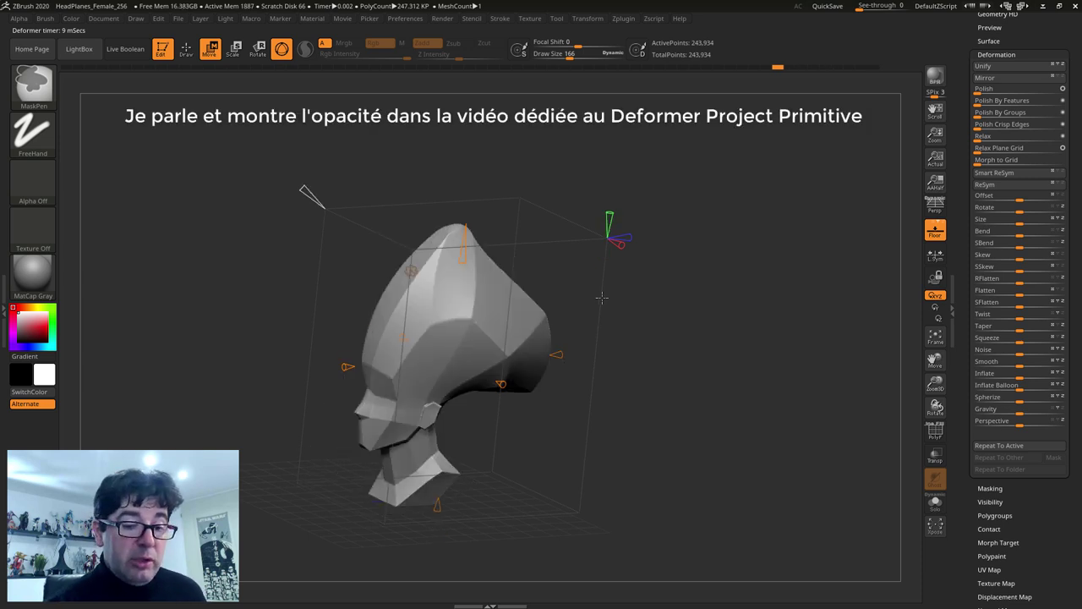
# Step: Refine the Taper to about 0.854 for a tall, backward-swept cranium peak
pyautogui.moveTo(603, 297); pyautogui.dragTo(412, 217)
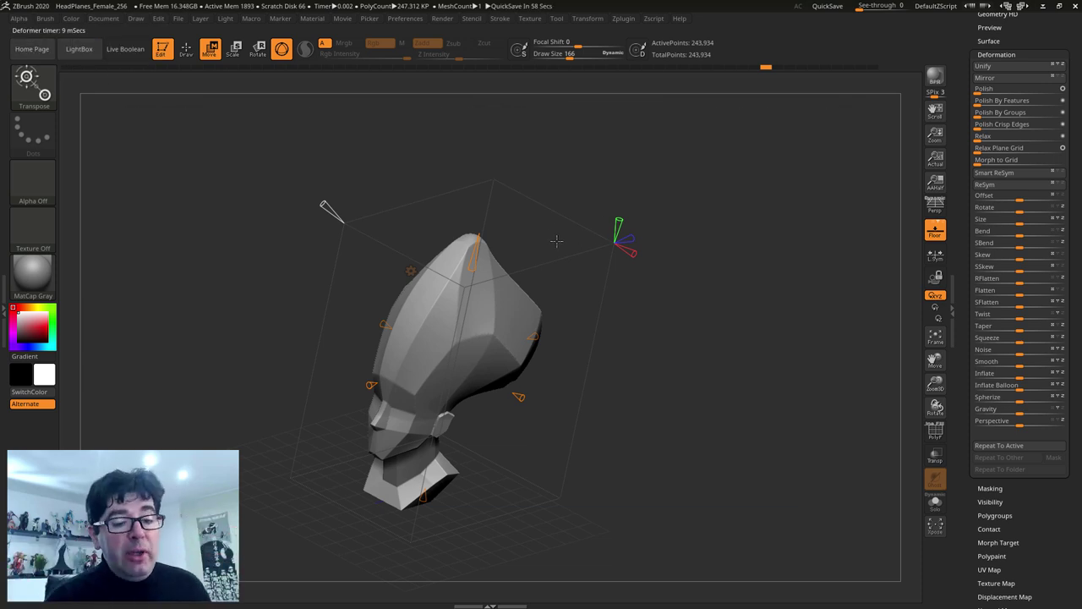
pyautogui.moveTo(554, 211)
pyautogui.mouseDown()
pyautogui.moveTo(686, 254)
pyautogui.moveTo(652, 271)
pyautogui.mouseUp()
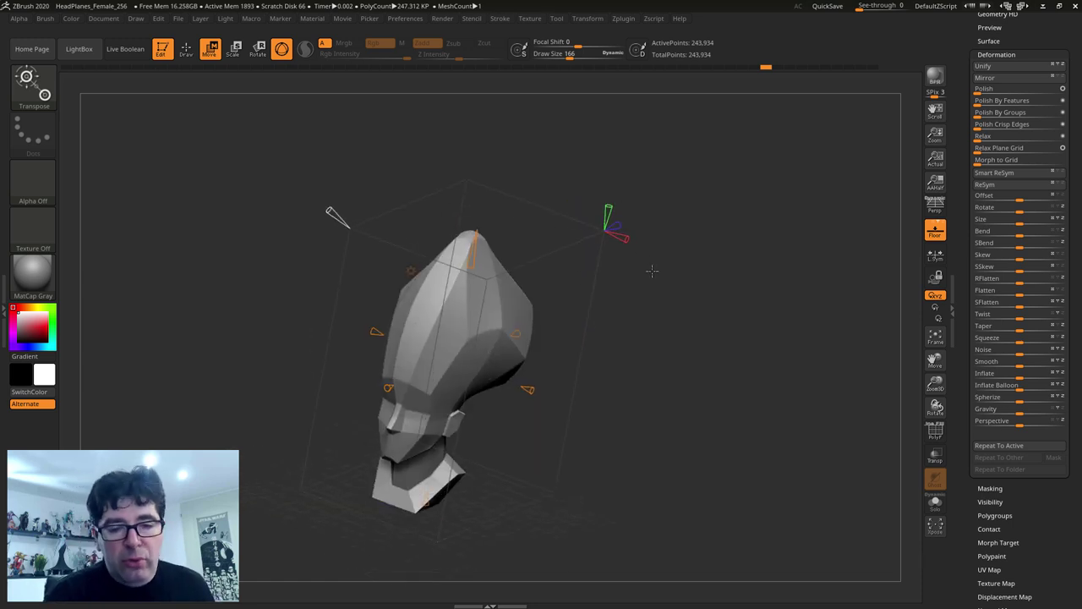
pyautogui.moveTo(331, 212)
pyautogui.mouseDown()
pyautogui.moveTo(313, 208)
pyautogui.moveTo(333, 217)
pyautogui.moveTo(309, 185)
pyautogui.moveTo(333, 218)
pyautogui.moveTo(574, 337)
pyautogui.mouseUp()
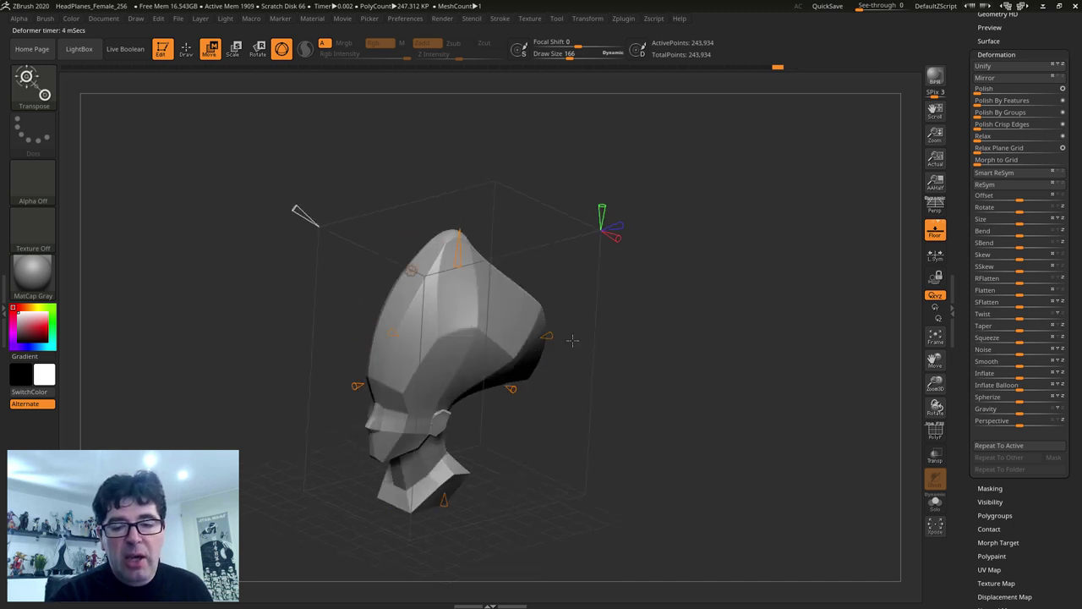
pyautogui.moveTo(436, 265); pyautogui.dragTo(443, 264)
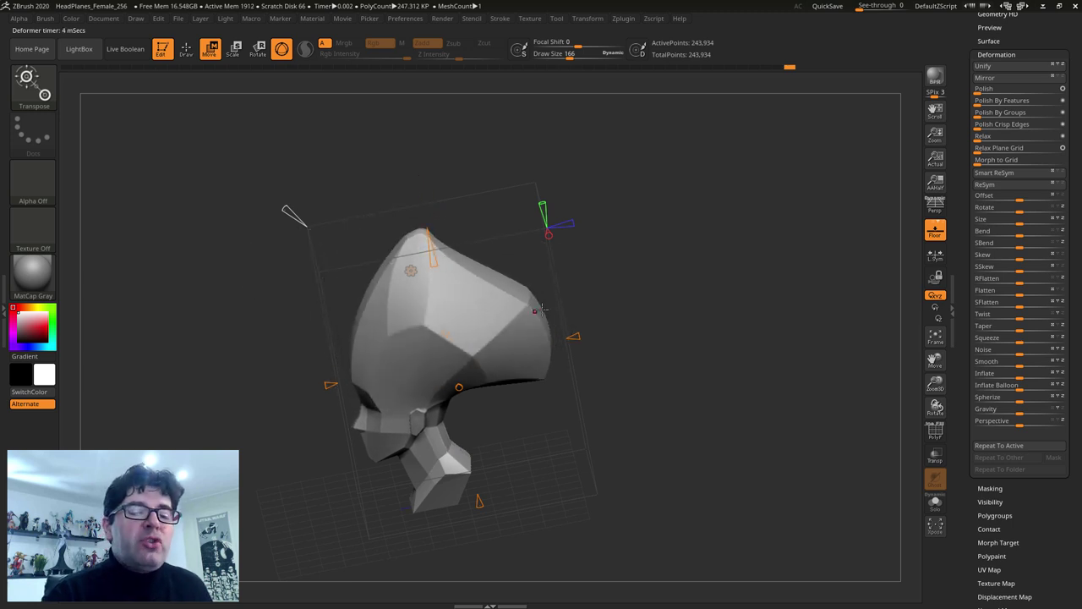
pyautogui.moveTo(541, 309)
pyautogui.mouseDown()
pyautogui.moveTo(625, 291)
pyautogui.moveTo(688, 300)
pyautogui.moveTo(482, 214)
pyautogui.mouseUp()
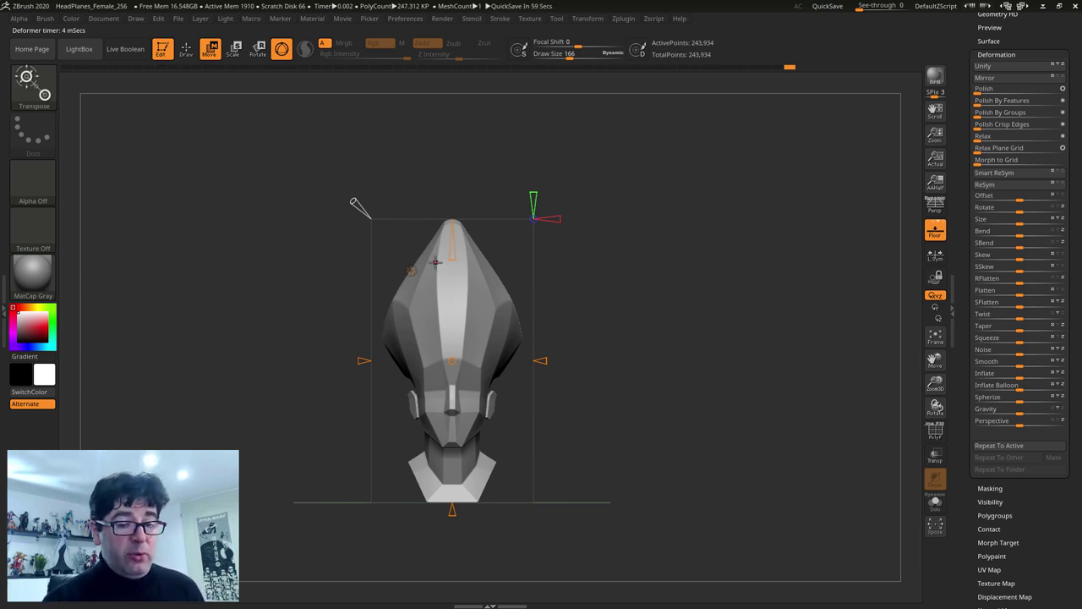
pyautogui.moveTo(557, 291); pyautogui.dragTo(460, 245)
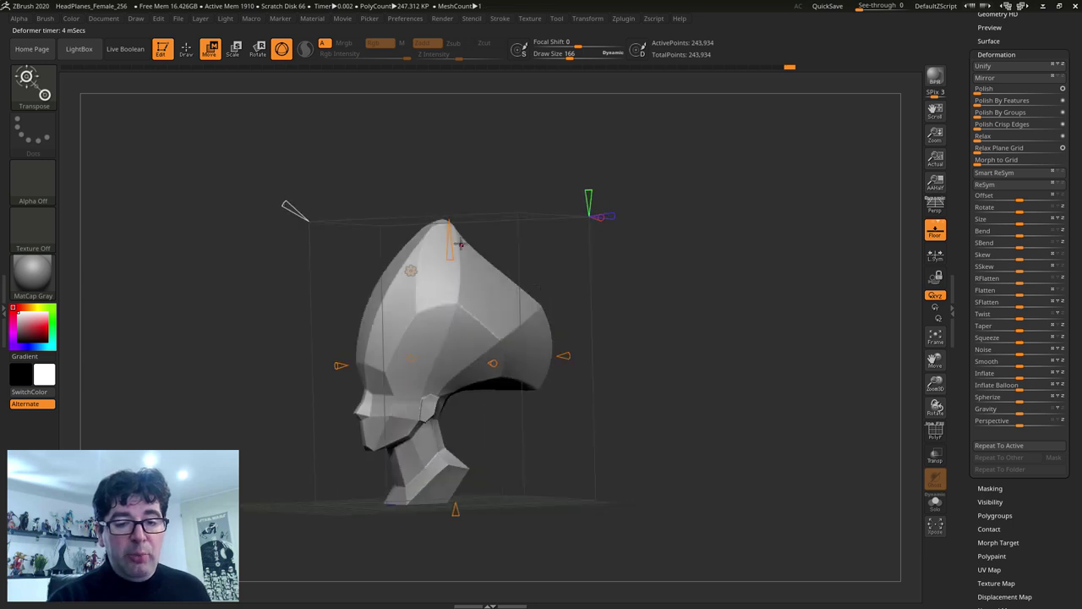
pyautogui.click(411, 271)
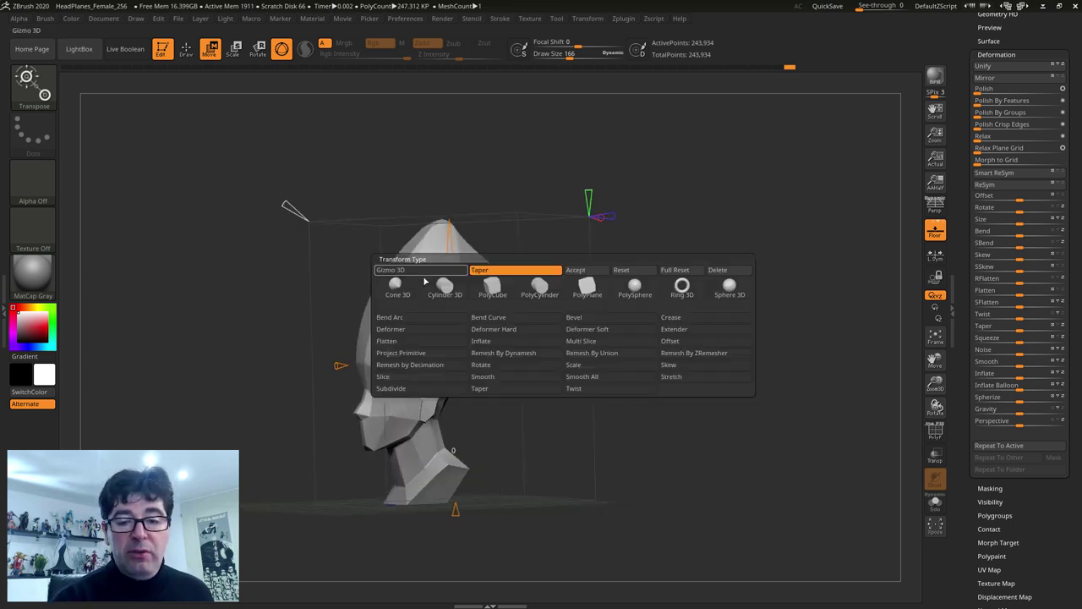
# Step: Accept the taper, mask the upper head, blur the mask three times, then invert it
pyautogui.click(583, 283)
pyautogui.keyDown('ctrl'); pyautogui.moveTo(285, 175); pyautogui.dragTo(545, 289); pyautogui.keyUp('ctrl')
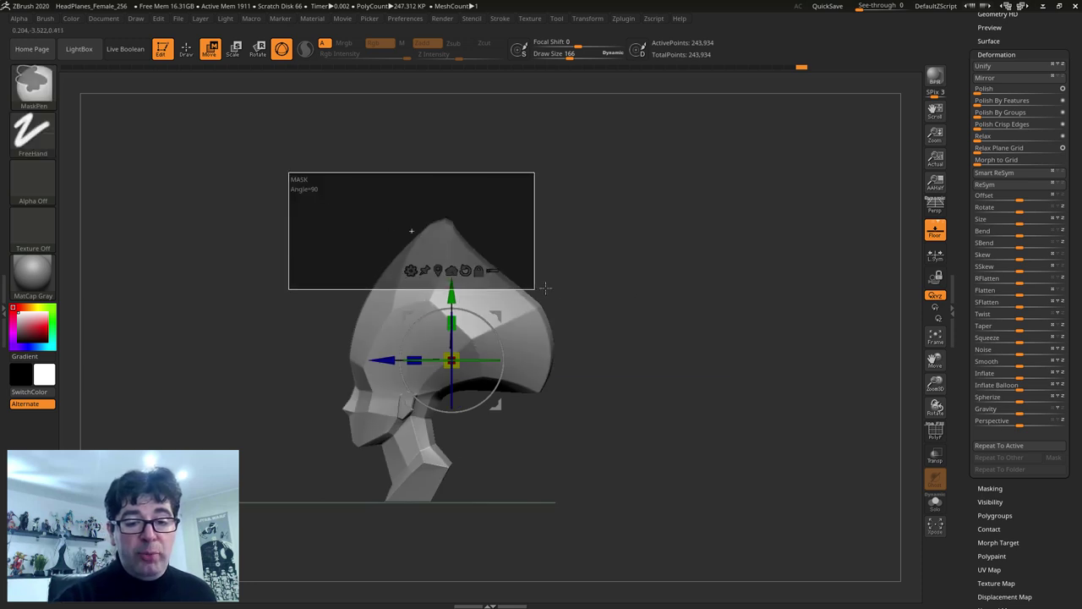
pyautogui.click(186, 49)
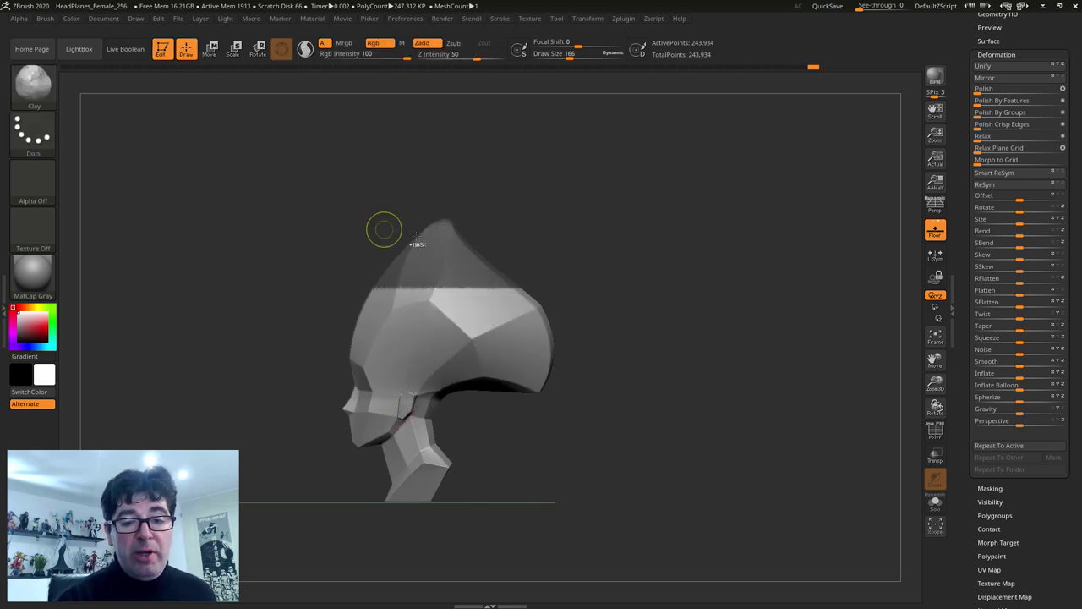
pyautogui.keyDown('ctrl'); pyautogui.click(452, 246); pyautogui.keyUp('ctrl')
pyautogui.keyDown('ctrl'); pyautogui.click(452, 246); pyautogui.keyUp('ctrl')
pyautogui.keyDown('ctrl'); pyautogui.click(453, 246); pyautogui.keyUp('ctrl')
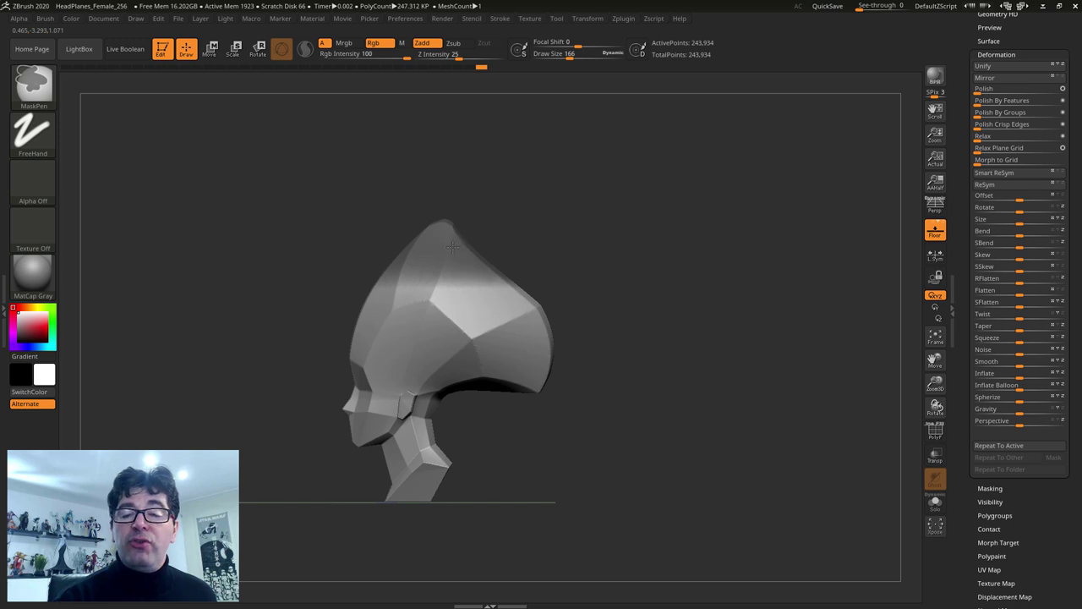
pyautogui.keyDown('ctrl'); pyautogui.click(565, 244); pyautogui.keyUp('ctrl')
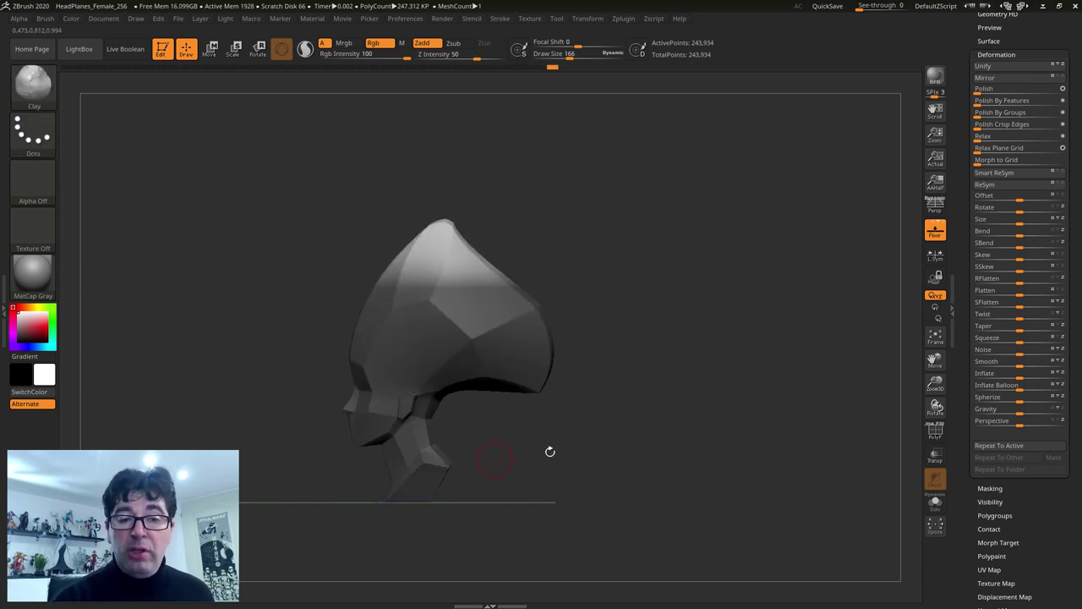
# Step: Add a new Taper deformer and pull the unmasked cranium top into a sharp spike
pyautogui.press('w')
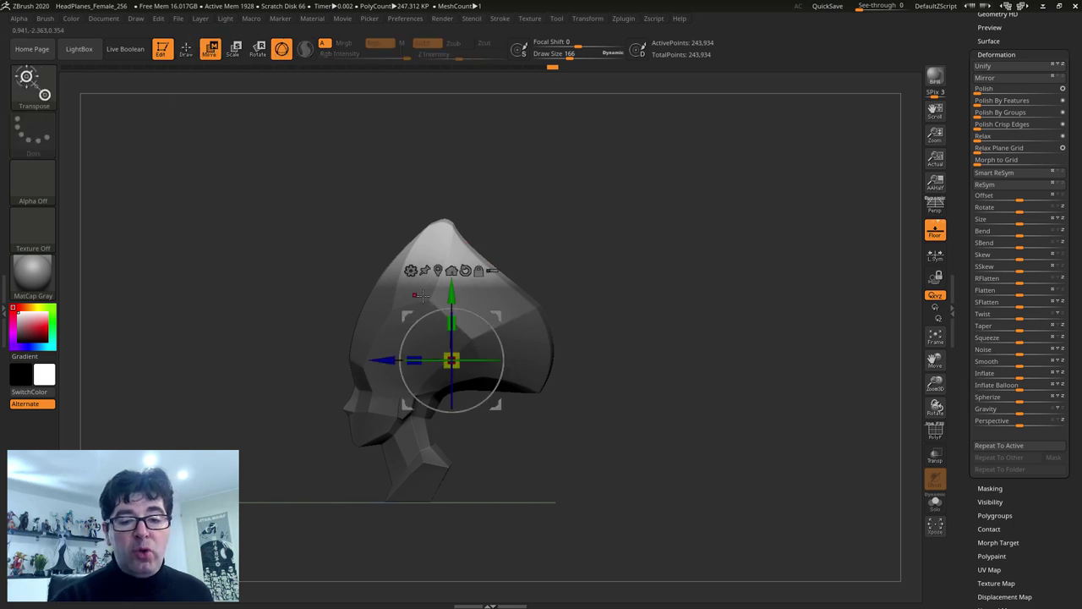
pyautogui.click(410, 270)
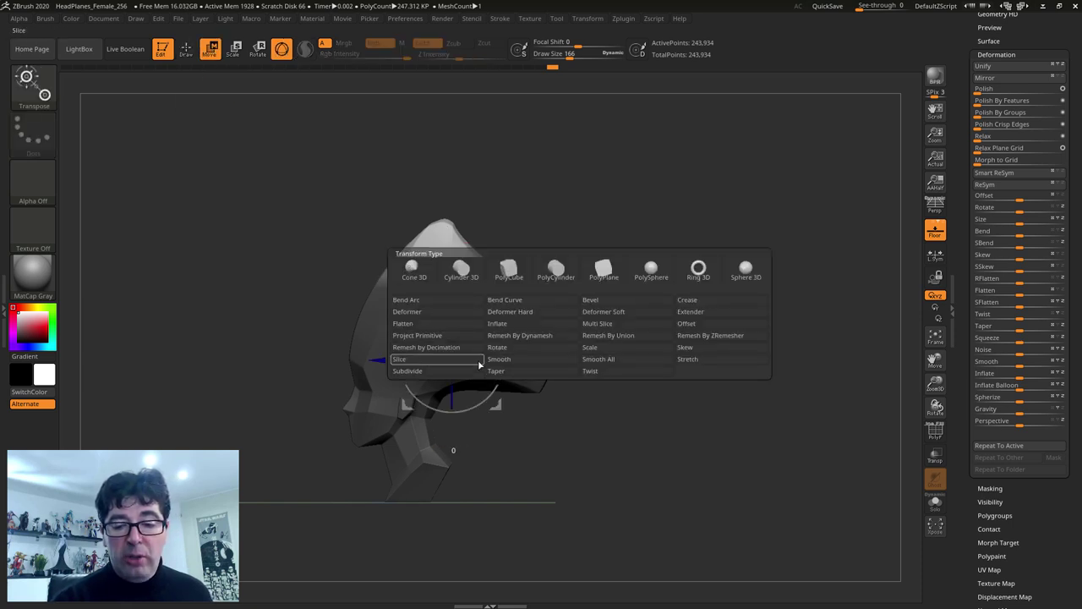
pyautogui.click(498, 373)
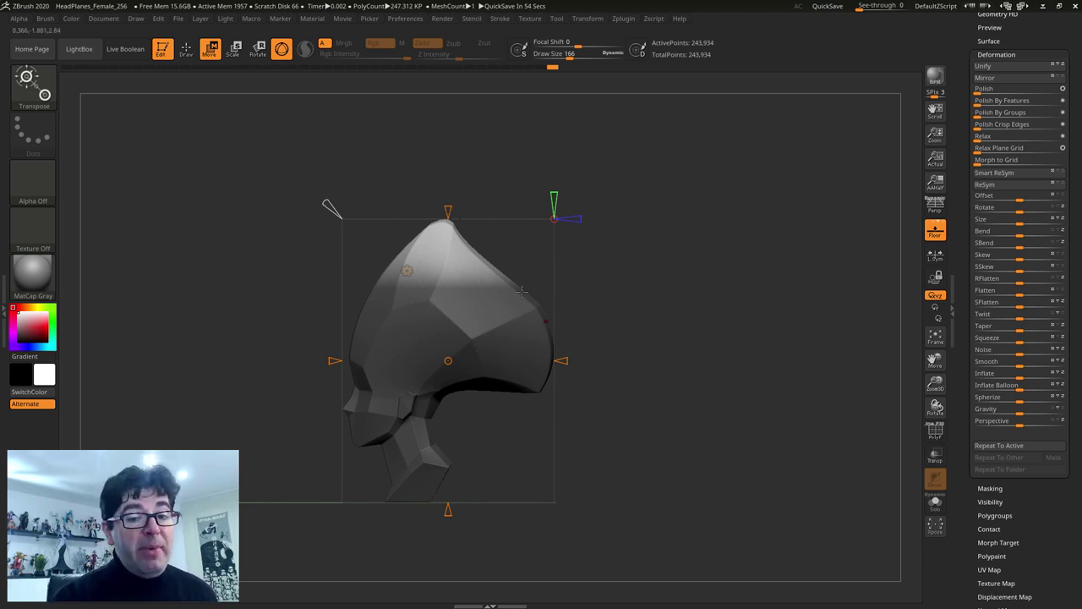
pyautogui.moveTo(452, 207)
pyautogui.mouseDown()
pyautogui.moveTo(455, 260)
pyautogui.moveTo(460, 247)
pyautogui.mouseUp()
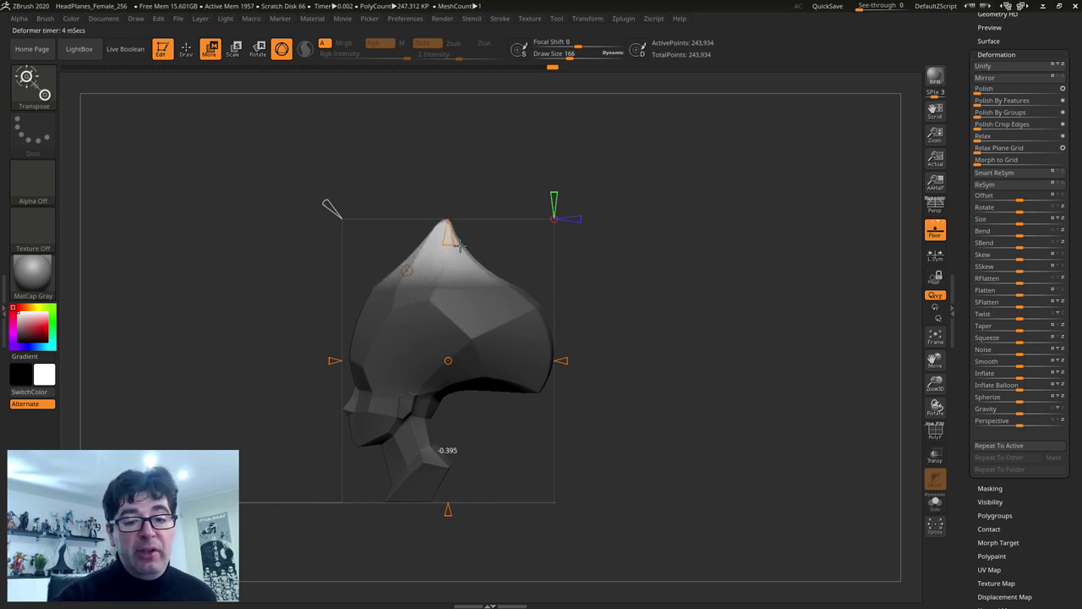
pyautogui.moveTo(460, 246); pyautogui.dragTo(460, 254)
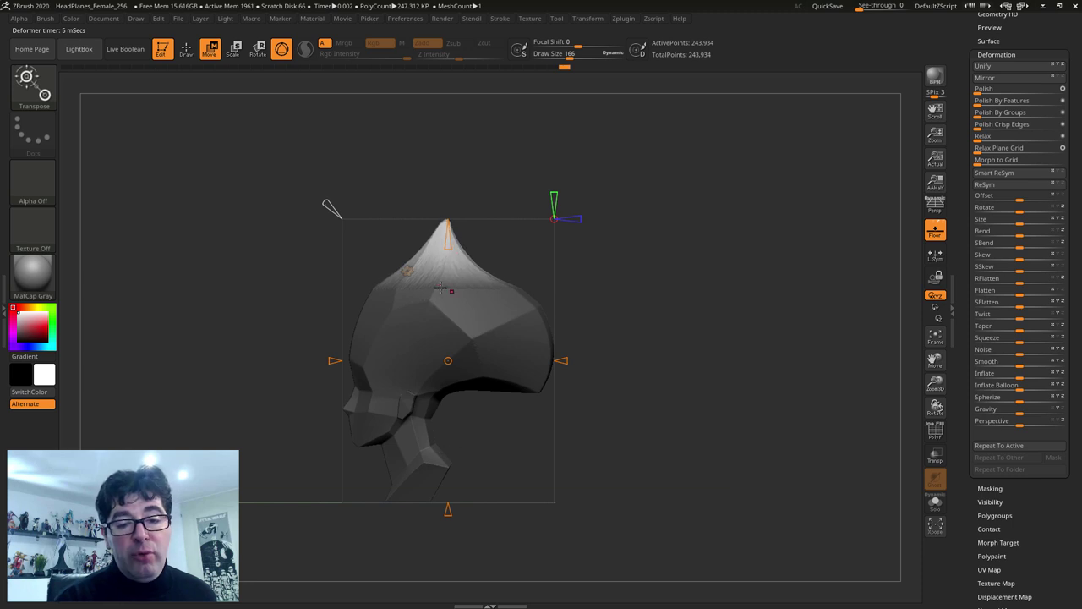
pyautogui.moveTo(460, 254)
pyautogui.mouseDown(button='right')
pyautogui.moveTo(457, 321)
pyautogui.moveTo(611, 207)
pyautogui.mouseUp(button='right')
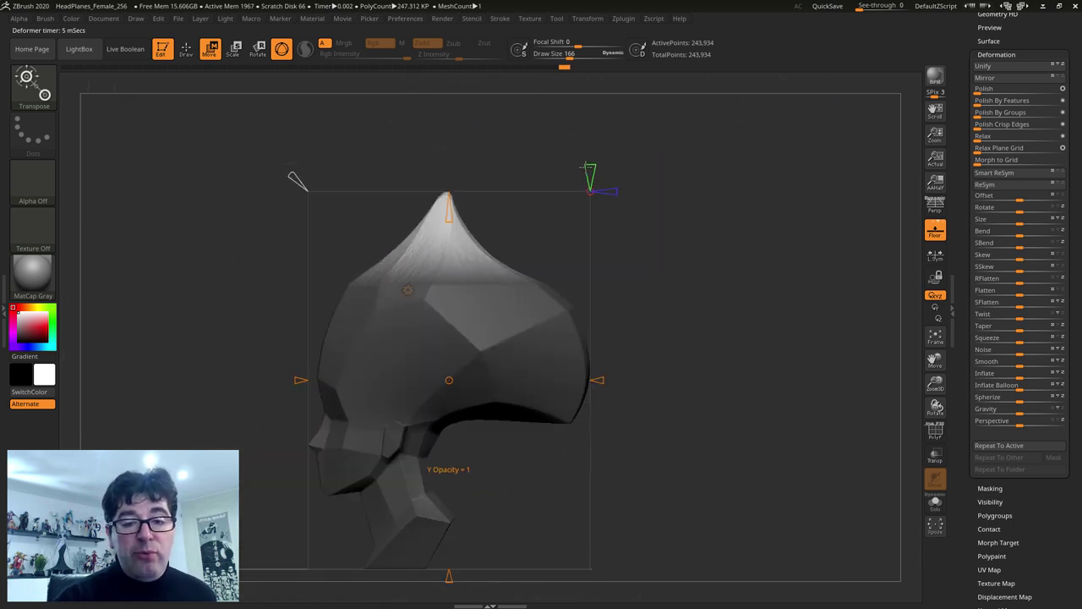
pyautogui.moveTo(309, 182); pyautogui.dragTo(292, 173)
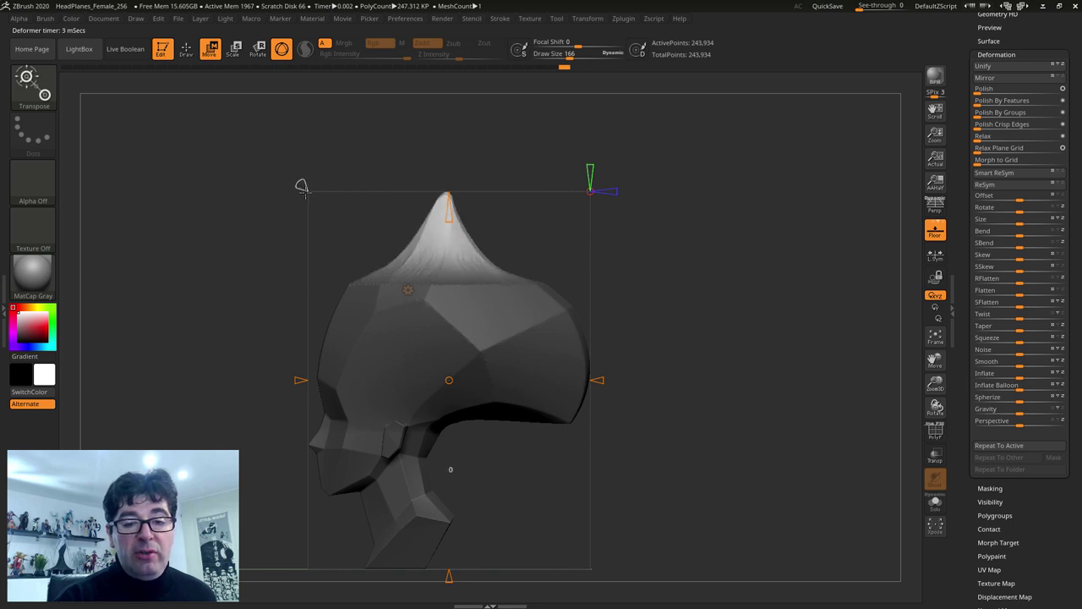
# Step: Bake the spike and smooth the rough patch on the upper-left cranium
pyautogui.press('q')
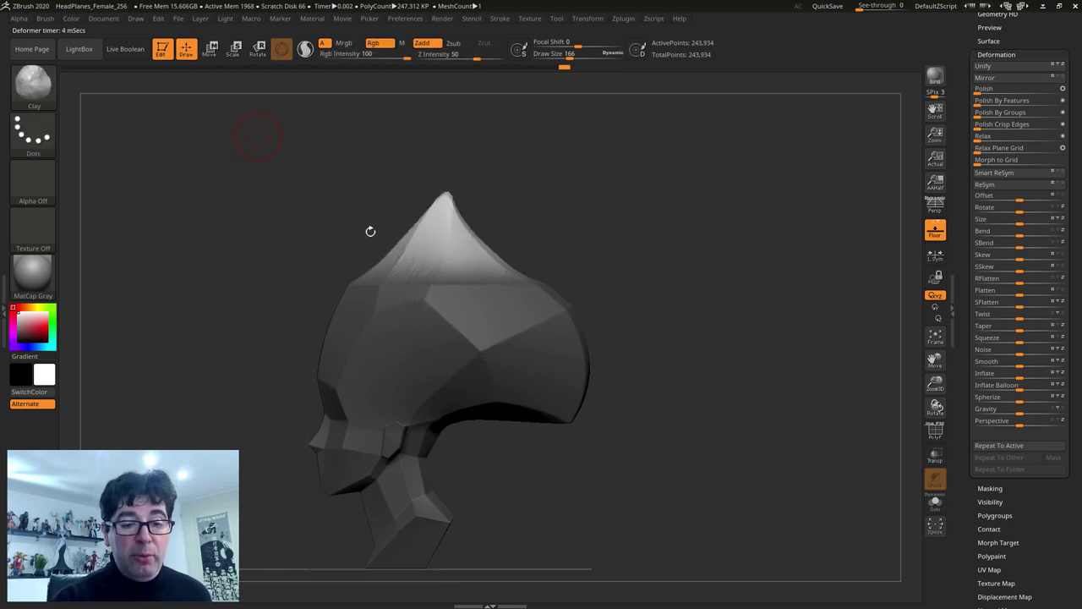
pyautogui.press('shift')
pyautogui.moveTo(265, 273)
pyautogui.mouseDown()
pyautogui.moveTo(628, 259)
pyautogui.moveTo(519, 315)
pyautogui.moveTo(387, 322)
pyautogui.moveTo(451, 297)
pyautogui.mouseUp()
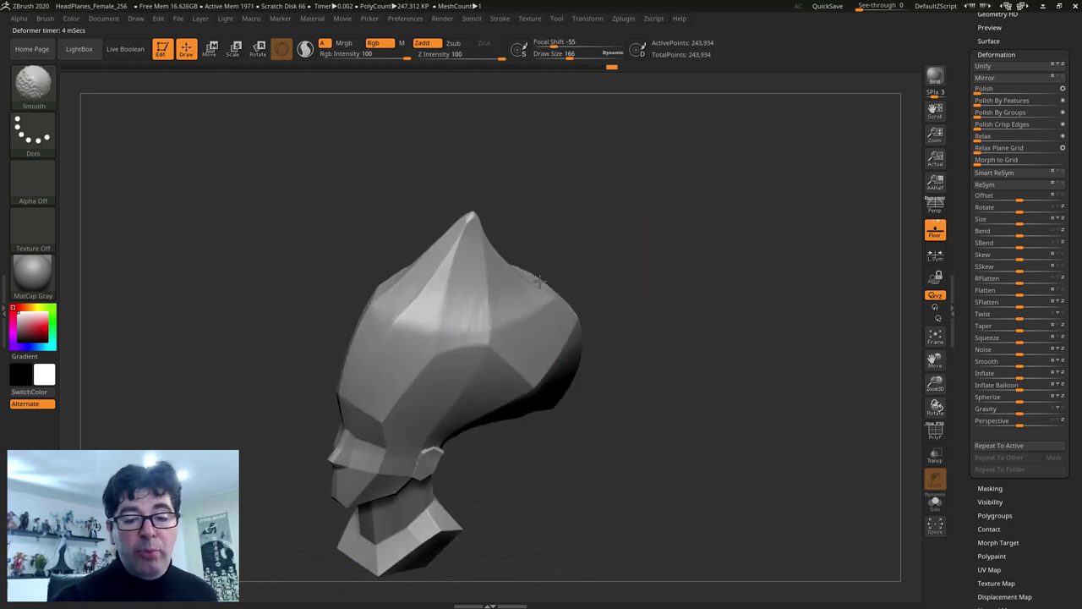
pyautogui.moveTo(568, 435)
pyautogui.mouseDown()
pyautogui.moveTo(512, 430)
pyautogui.moveTo(617, 392)
pyautogui.mouseUp()
pyautogui.keyDown('shift'); pyautogui.moveTo(688, 374); pyautogui.dragTo(657, 338); pyautogui.keyUp('shift')
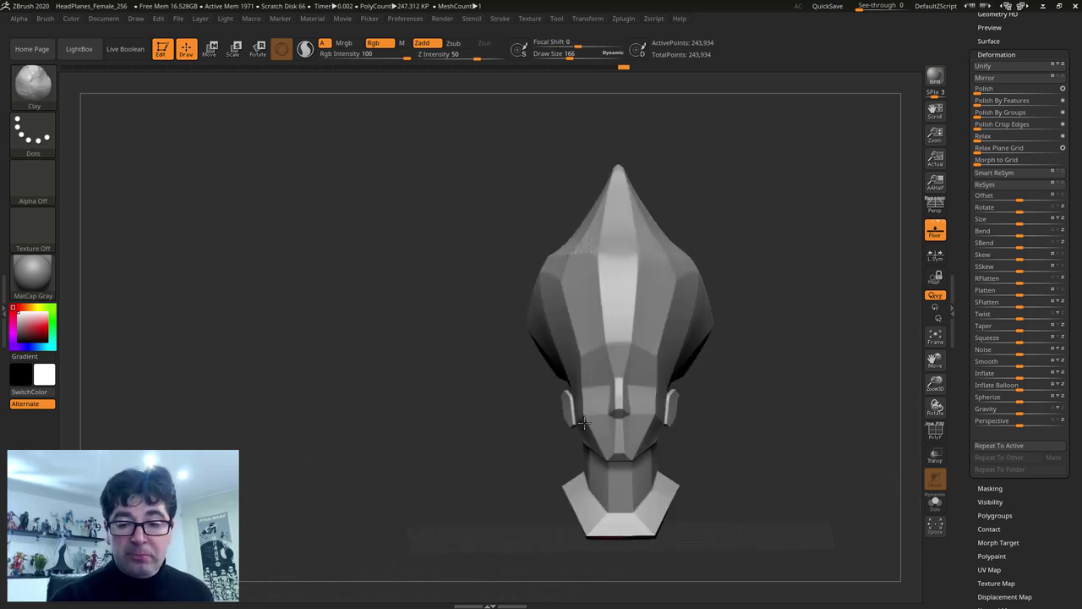
pyautogui.keyDown('shift'); pyautogui.moveTo(541, 233); pyautogui.dragTo(580, 218); pyautogui.keyUp('shift')
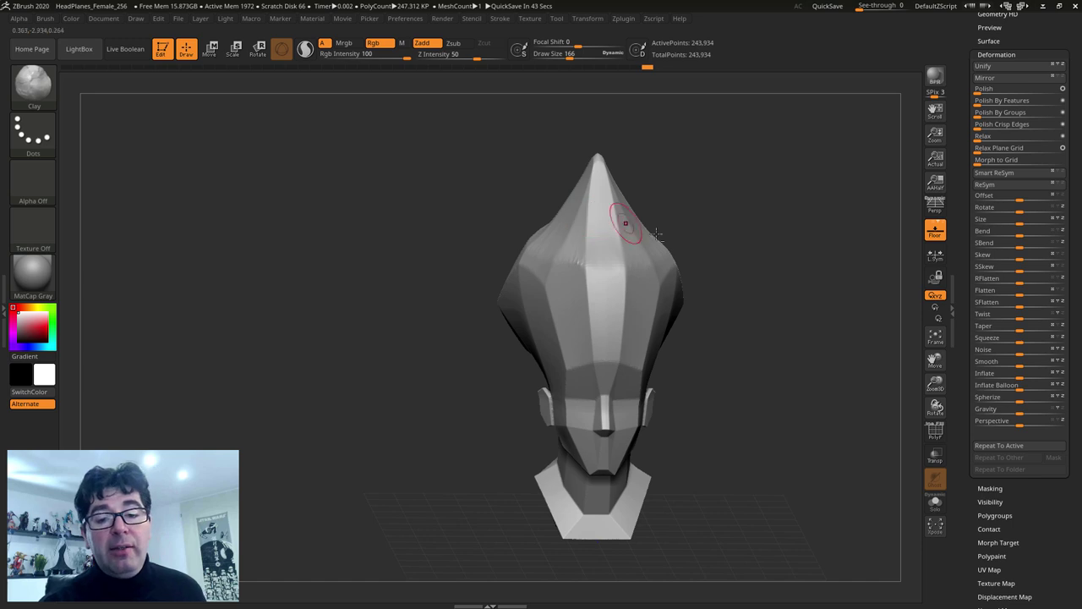
# Step: Inspect the head from front and side, then set Draw Size to 83
pyautogui.keyDown('shift'); pyautogui.moveTo(651, 241); pyautogui.dragTo(708, 266); pyautogui.keyUp('shift')
pyautogui.moveTo(705, 319); pyautogui.dragTo(725, 307)
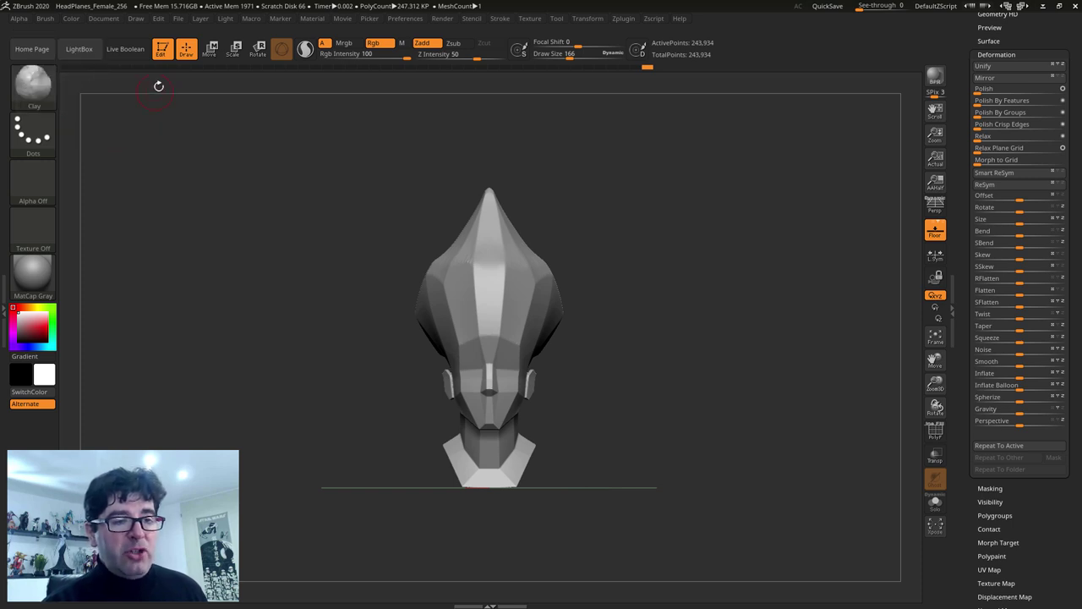
pyautogui.moveTo(369, 251)
pyautogui.mouseDown()
pyautogui.moveTo(679, 327)
pyautogui.moveTo(749, 244)
pyautogui.moveTo(473, 296)
pyautogui.mouseUp()
pyautogui.press('s')
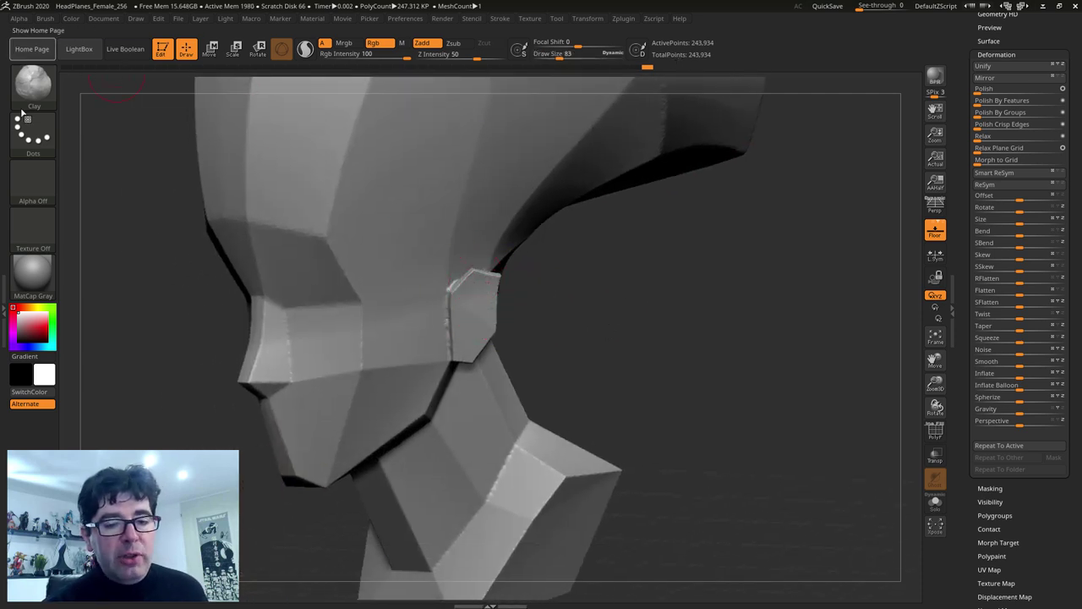
# Step: Insert a symmetrical pair of ears with the IMM BParts Ear brush
pyautogui.click(32, 84)
pyautogui.click(150, 150)
pyautogui.click(21, 81)
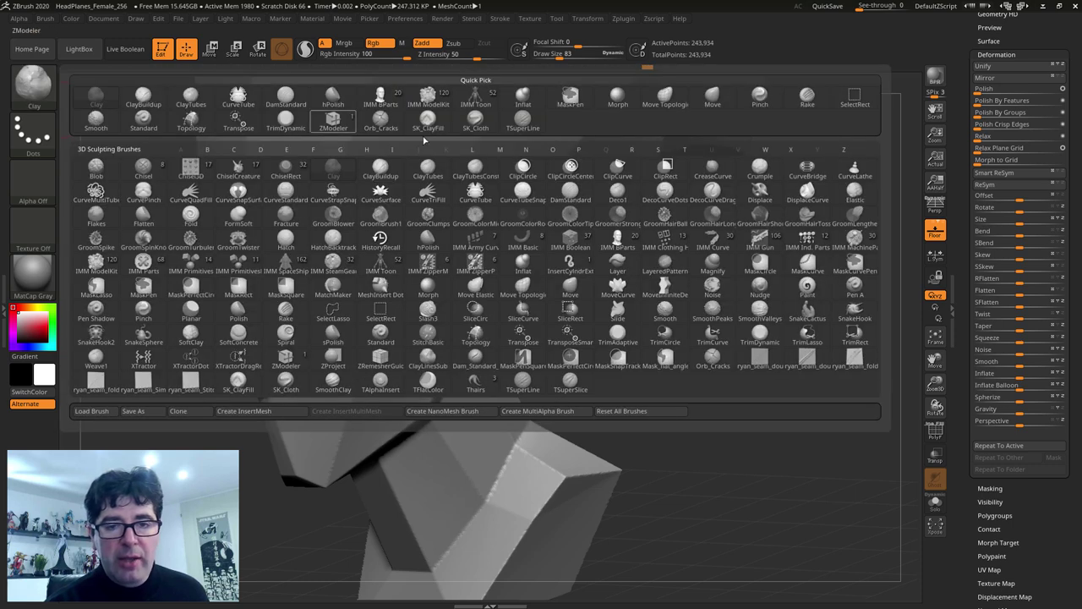
pyautogui.click(372, 100)
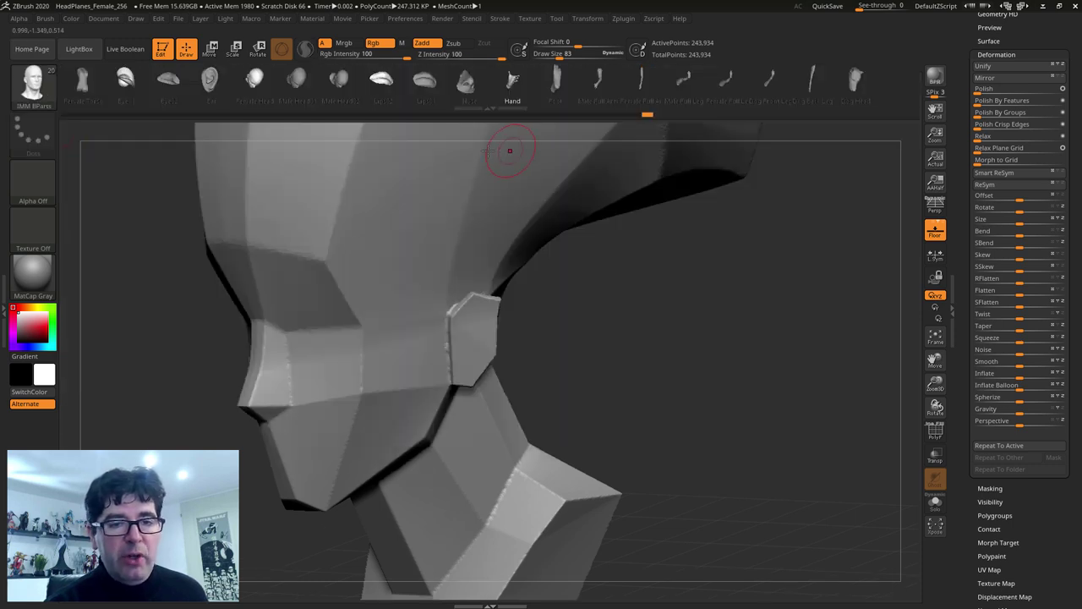
pyautogui.click(210, 80)
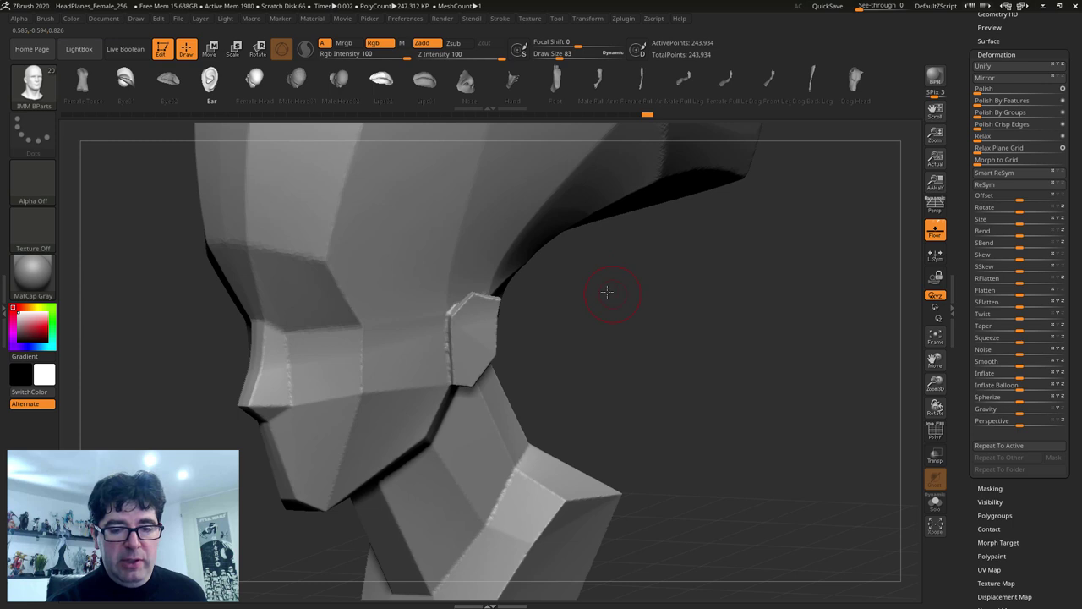
pyautogui.moveTo(607, 291)
pyautogui.mouseDown()
pyautogui.moveTo(388, 349)
pyautogui.moveTo(406, 438)
pyautogui.moveTo(551, 387)
pyautogui.moveTo(534, 358)
pyautogui.mouseUp()
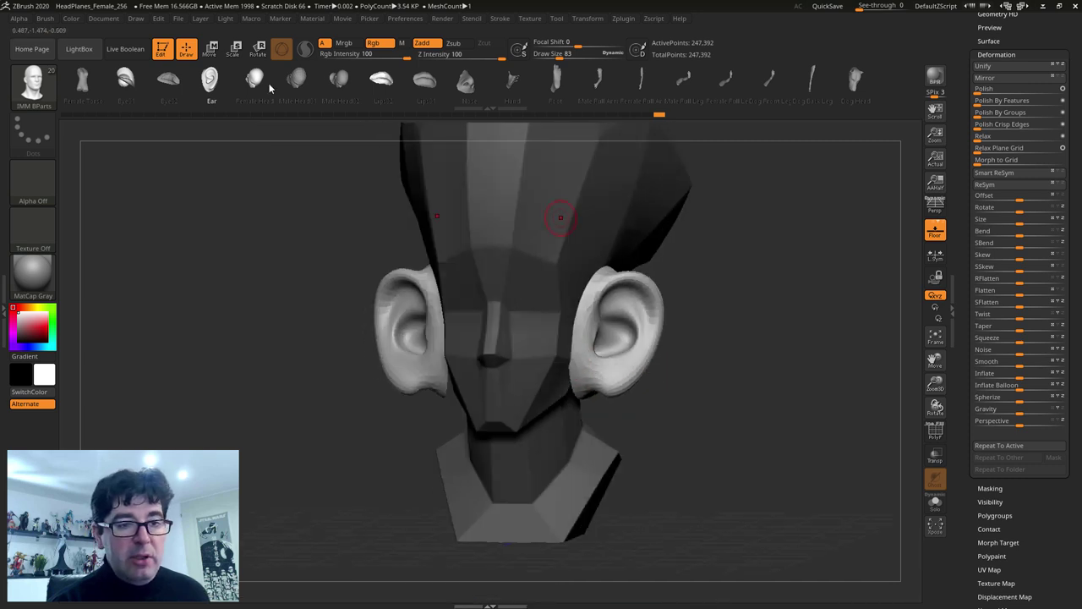
# Step: Test shifting and rotating the ears outward with the gizmo, then undo the rotation
pyautogui.press('w')
pyautogui.moveTo(641, 340); pyautogui.dragTo(646, 341)
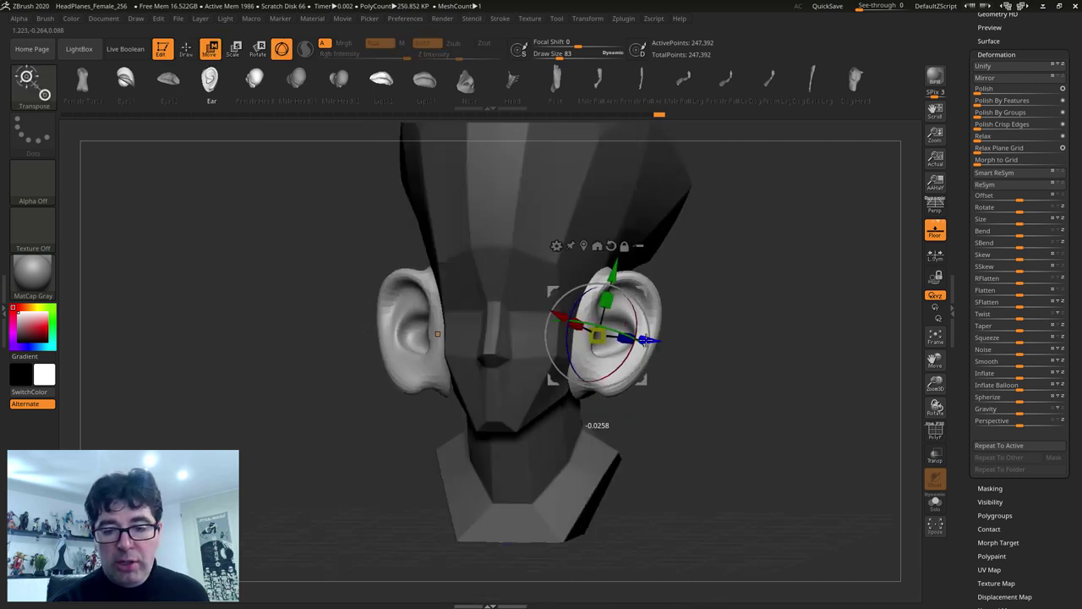
pyautogui.moveTo(768, 355)
pyautogui.mouseDown()
pyautogui.moveTo(618, 366)
pyautogui.moveTo(621, 358)
pyautogui.mouseUp()
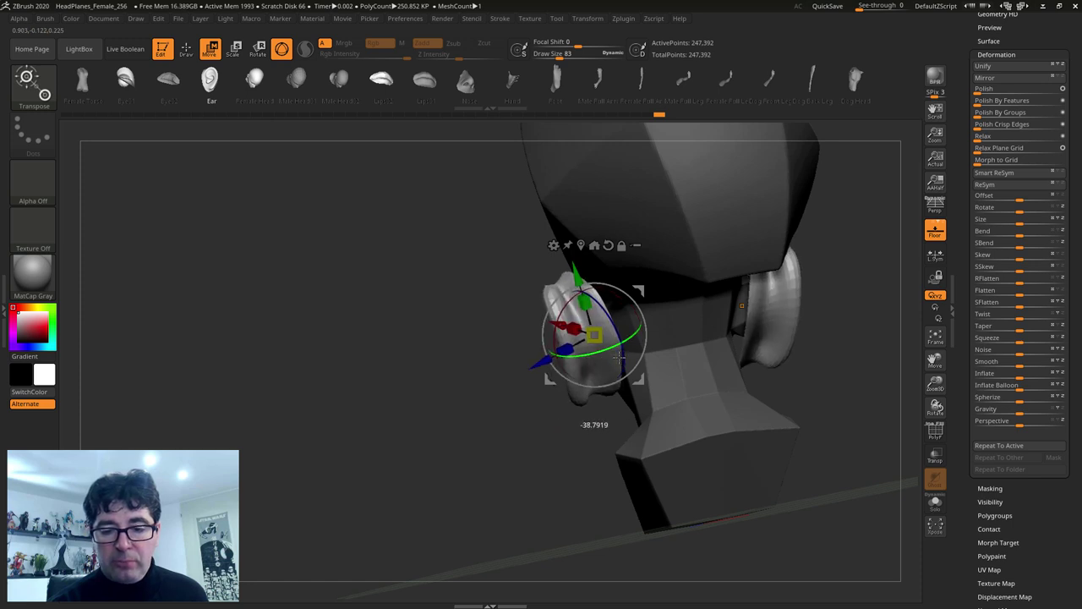
pyautogui.moveTo(694, 474); pyautogui.dragTo(541, 474)
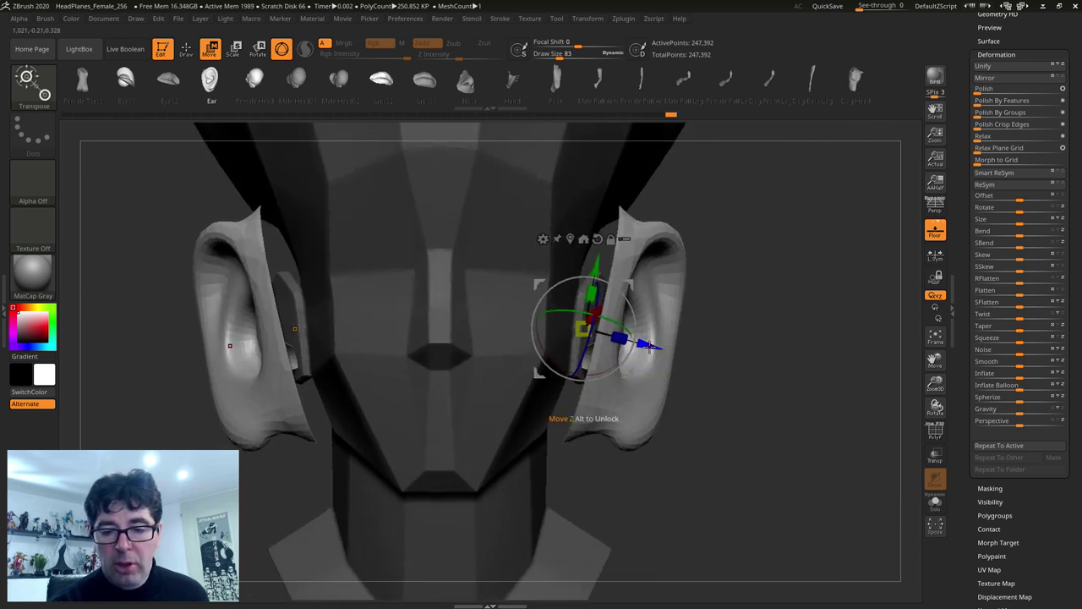
pyautogui.hotkey('ctrl', 'z')
pyautogui.hotkey('ctrl', 'z')
# Step: Fill the ear-canal hole using the Move brush at size 150
pyautogui.press('q')
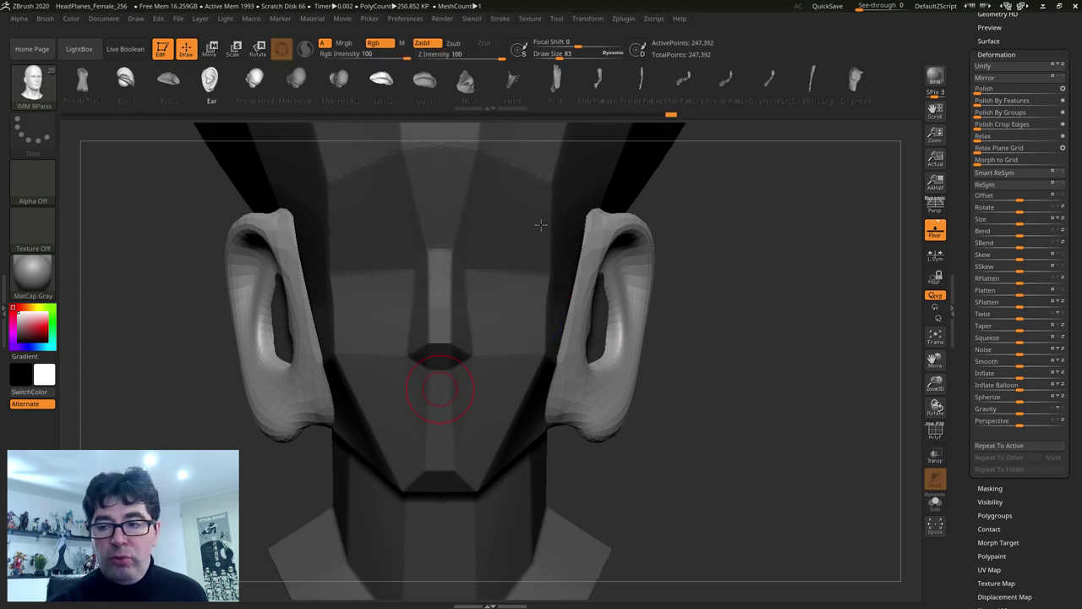
pyautogui.press('b')
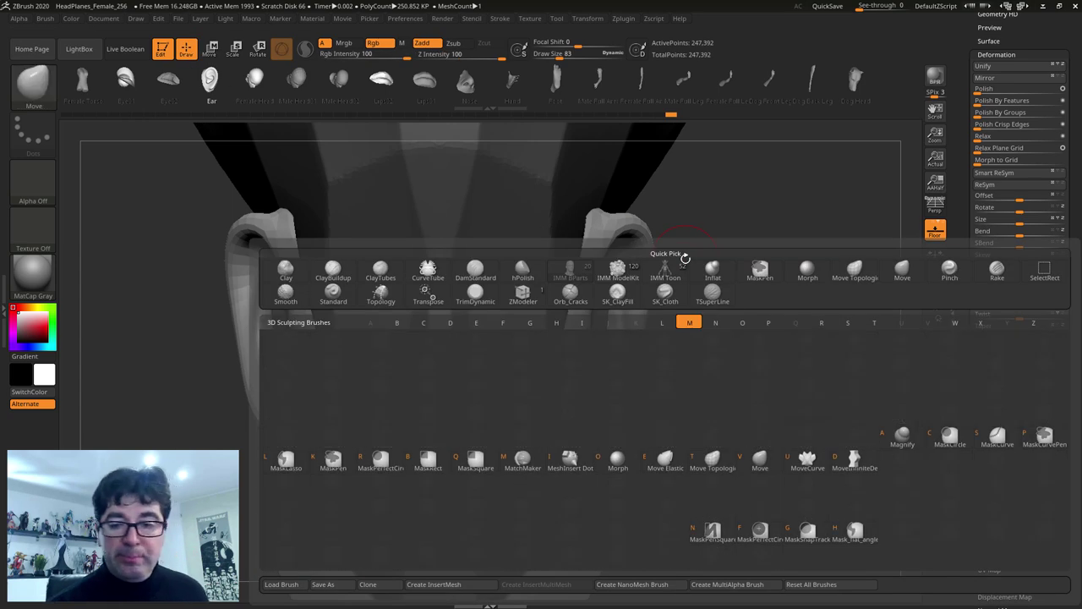
pyautogui.press('v')
pyautogui.press('s')
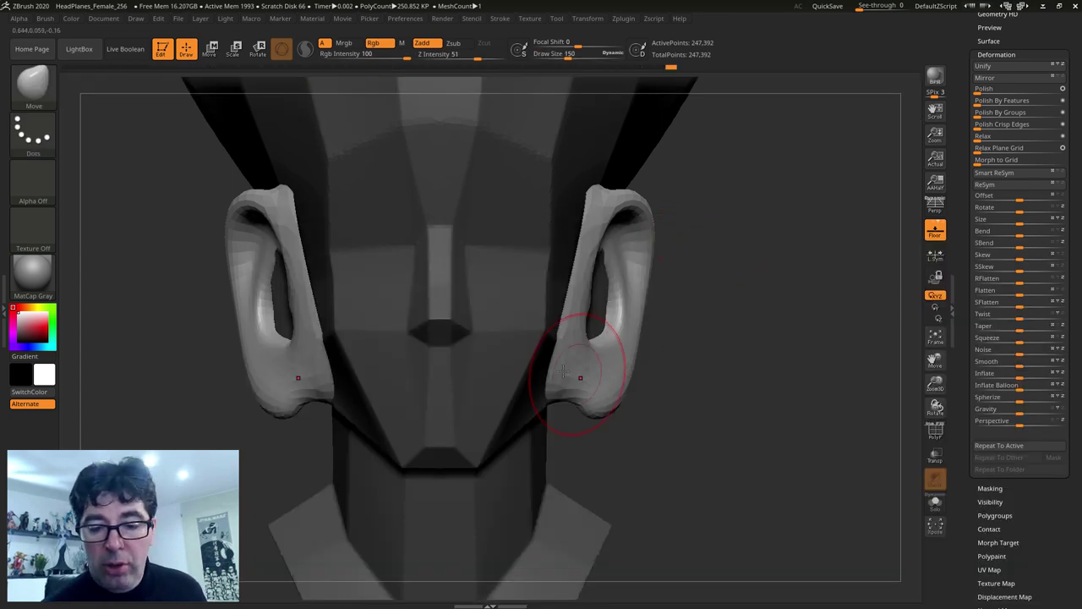
pyautogui.moveTo(556, 339)
pyautogui.mouseDown(button='right')
pyautogui.moveTo(592, 188)
pyautogui.moveTo(740, 289)
pyautogui.moveTo(720, 285)
pyautogui.mouseUp(button='right')
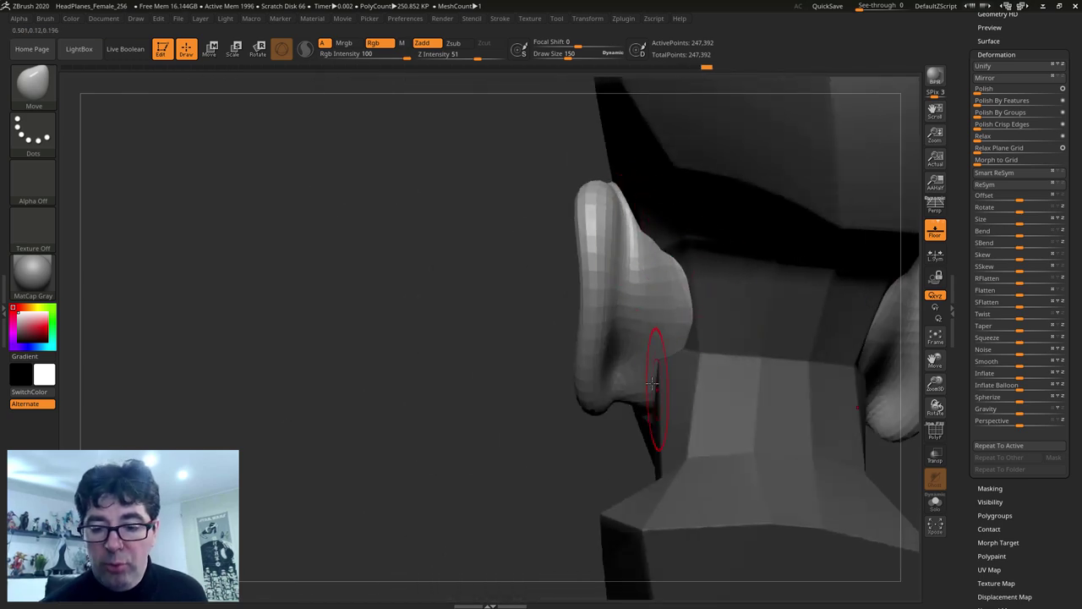
pyautogui.moveTo(653, 383)
pyautogui.mouseDown(button='right')
pyautogui.moveTo(639, 470)
pyautogui.moveTo(698, 282)
pyautogui.moveTo(573, 335)
pyautogui.mouseUp(button='right')
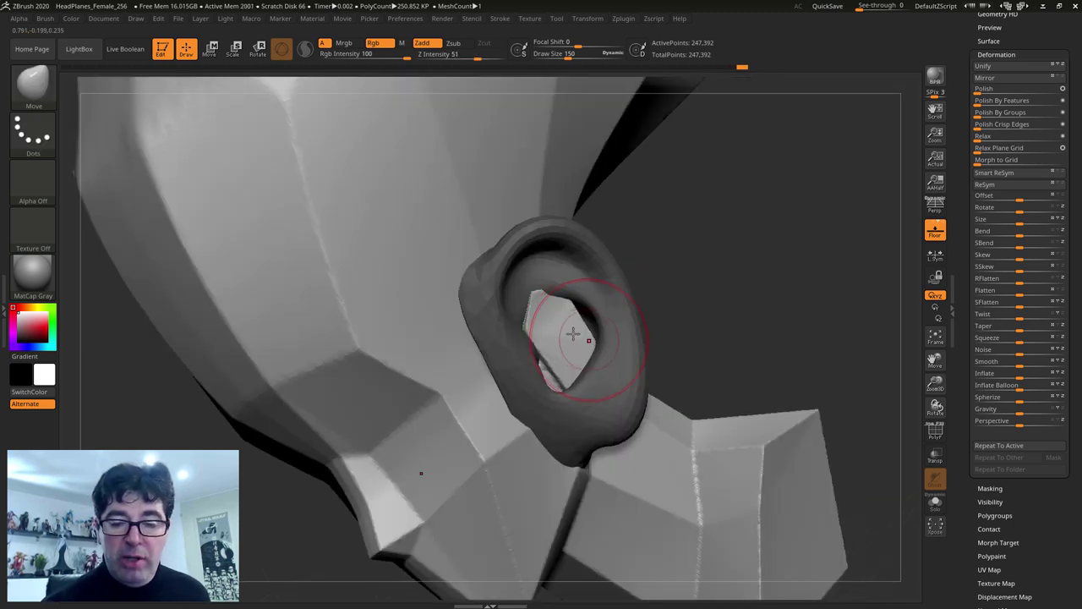
pyautogui.moveTo(572, 334)
pyautogui.mouseDown()
pyautogui.moveTo(558, 314)
pyautogui.moveTo(562, 377)
pyautogui.mouseUp()
pyautogui.moveTo(629, 399)
pyautogui.mouseDown(button='right')
pyautogui.moveTo(656, 404)
pyautogui.moveTo(753, 351)
pyautogui.moveTo(703, 366)
pyautogui.mouseUp(button='right')
# Step: Mask the whole model, show polygroups and wireframe, and zoom in on the ear
pyautogui.keyDown('ctrl'); pyautogui.click(794, 300); pyautogui.keyUp('ctrl')
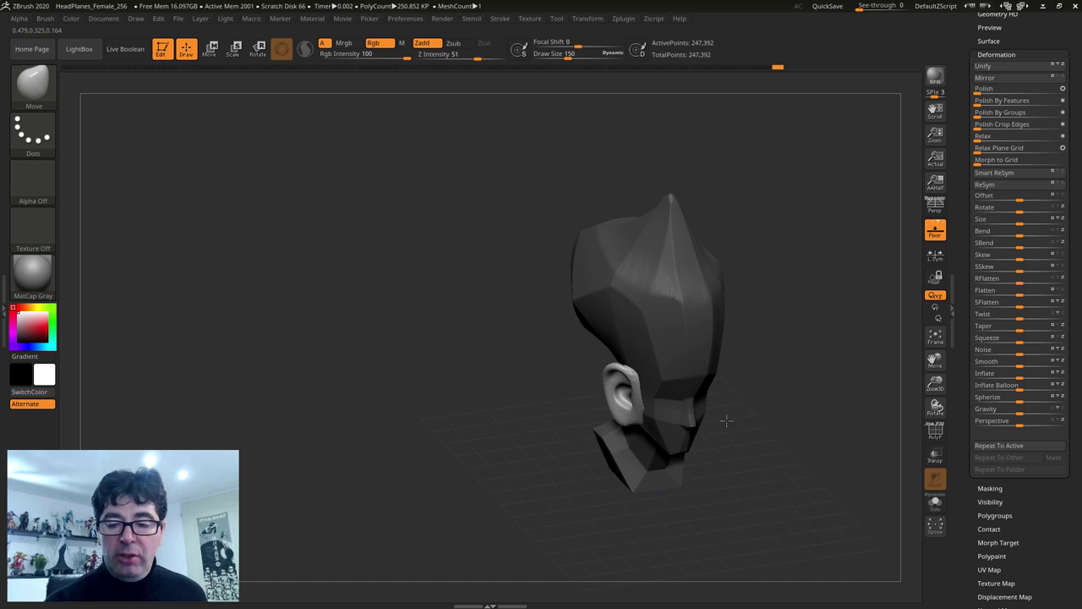
pyautogui.moveTo(726, 421)
pyautogui.mouseDown(button='right')
pyautogui.moveTo(637, 423)
pyautogui.moveTo(680, 404)
pyautogui.mouseUp(button='right')
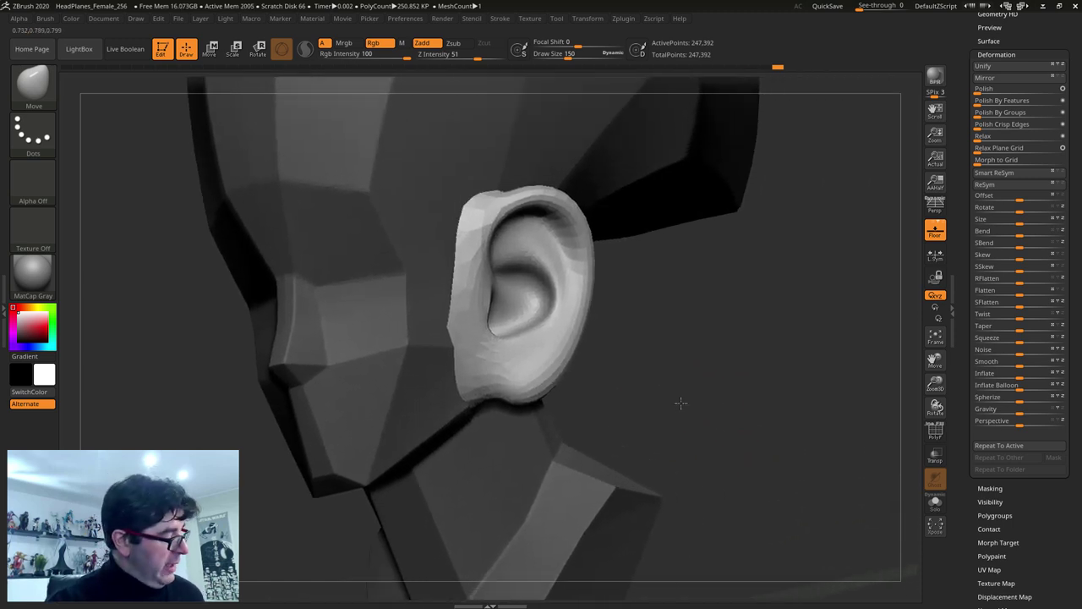
pyautogui.hotkey('shift', 'f')
pyautogui.moveTo(645, 360)
pyautogui.mouseDown(button='right')
pyautogui.moveTo(643, 375)
pyautogui.moveTo(503, 283)
pyautogui.mouseUp(button='right')
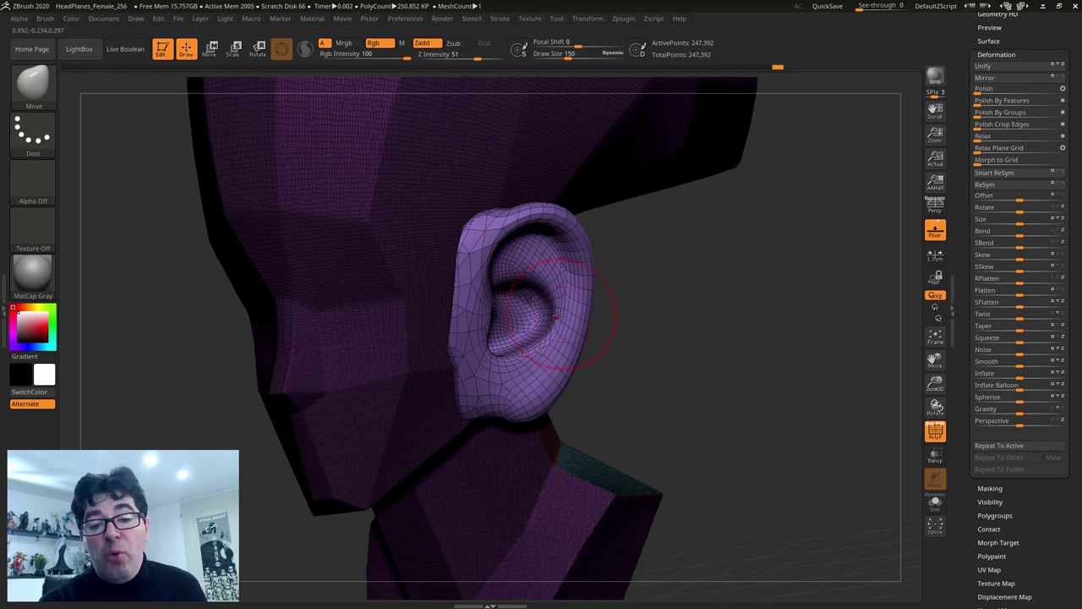
# Step: Bring up Gizmo 3D on the ear and add the Remesh By Dynamesh deformer
pyautogui.moveTo(589, 317)
pyautogui.mouseDown(button='right')
pyautogui.moveTo(500, 322)
pyautogui.moveTo(262, 107)
pyautogui.mouseUp(button='right')
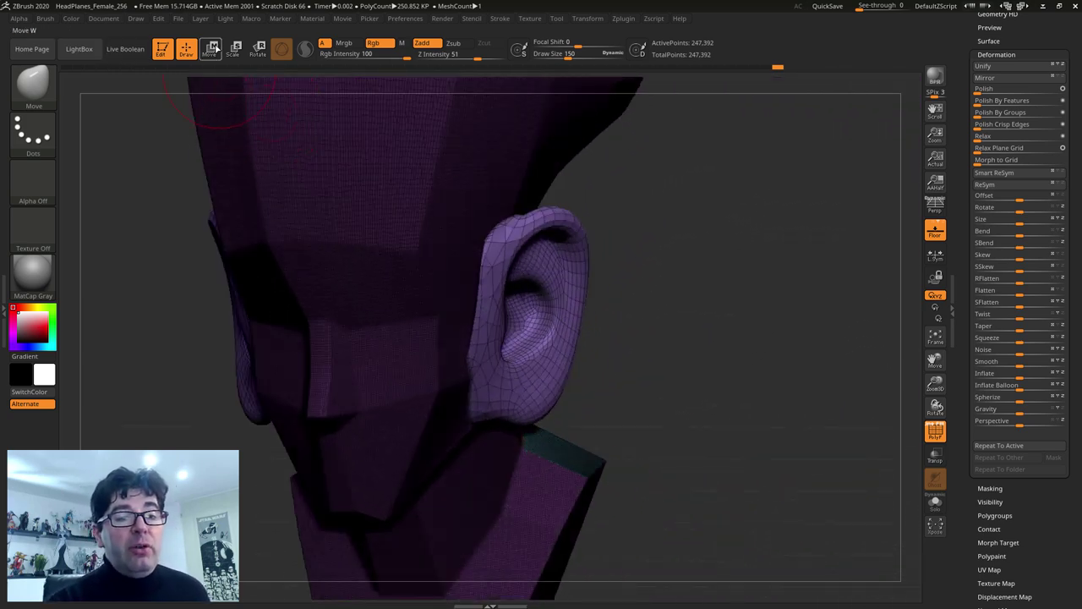
pyautogui.click(209, 49)
pyautogui.click(458, 220)
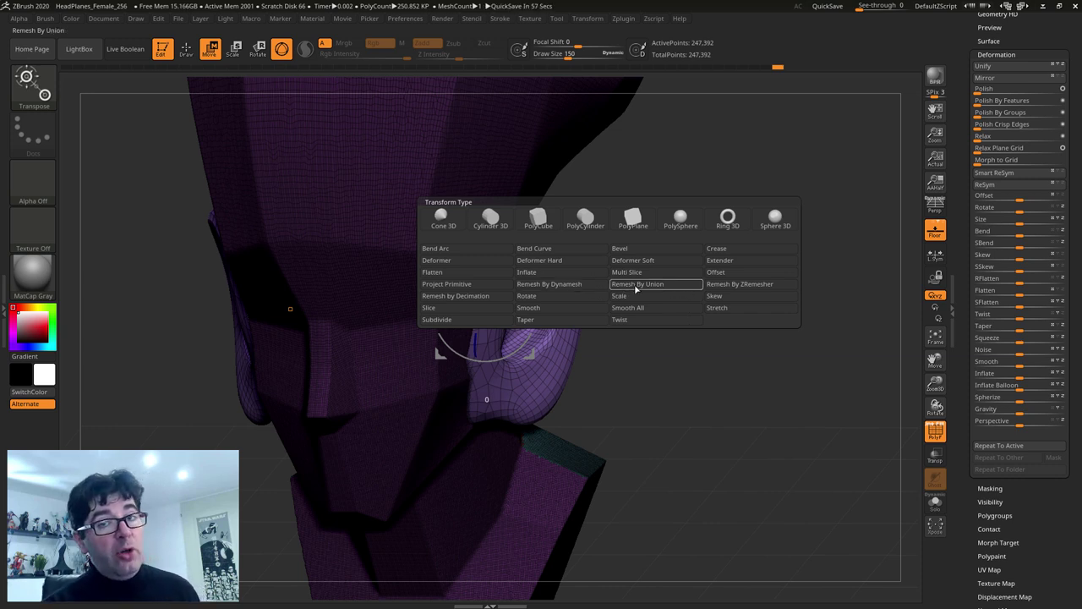
pyautogui.click(757, 285)
pyautogui.click(570, 286)
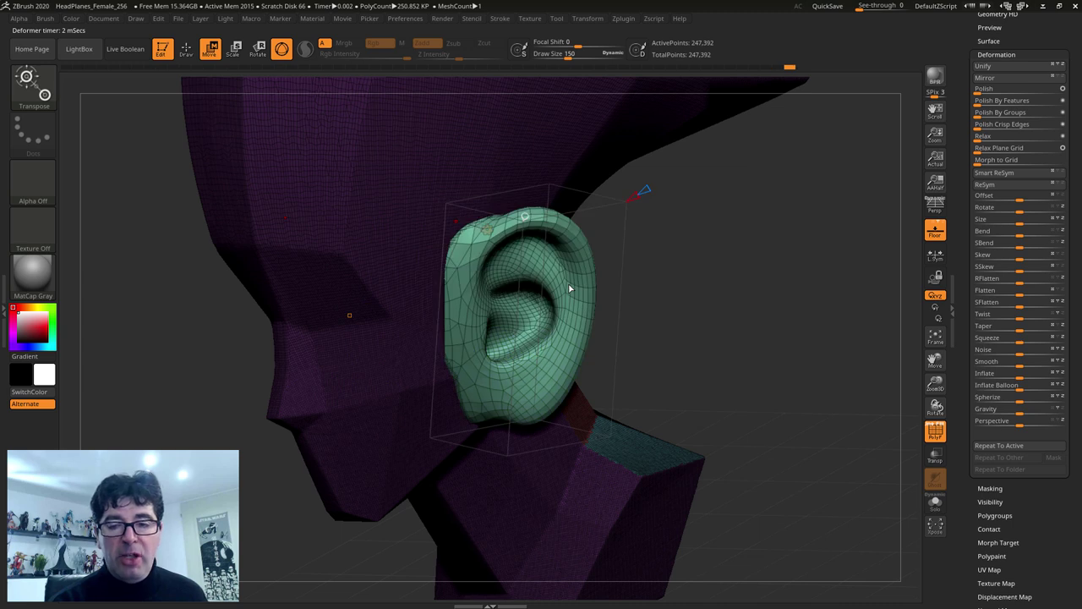
pyautogui.moveTo(688, 255); pyautogui.dragTo(699, 278)
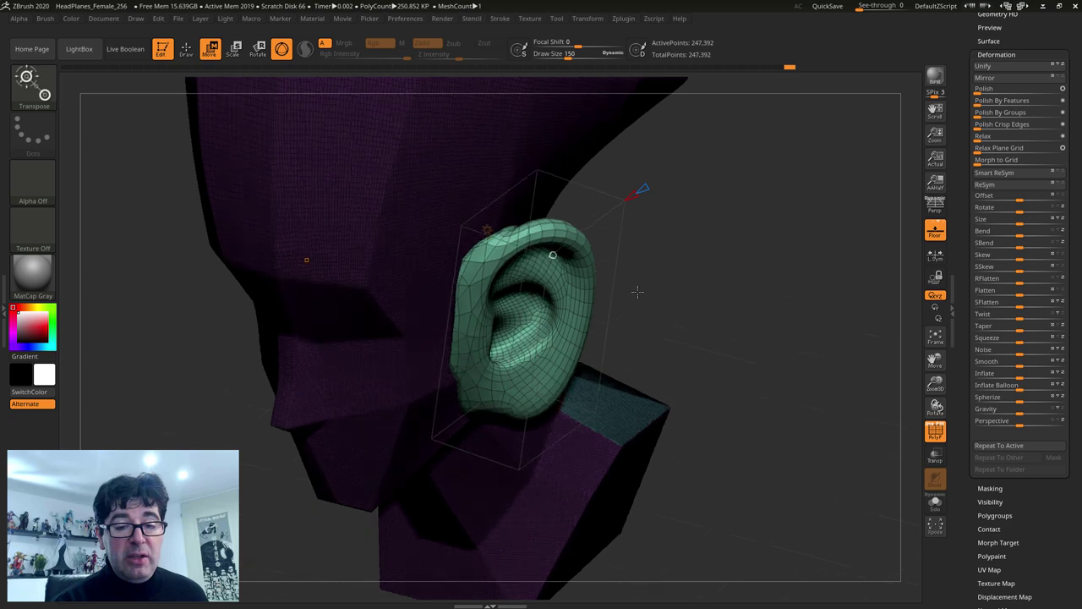
pyautogui.moveTo(719, 253)
pyautogui.mouseDown()
pyautogui.moveTo(386, 241)
pyautogui.moveTo(380, 259)
pyautogui.mouseUp()
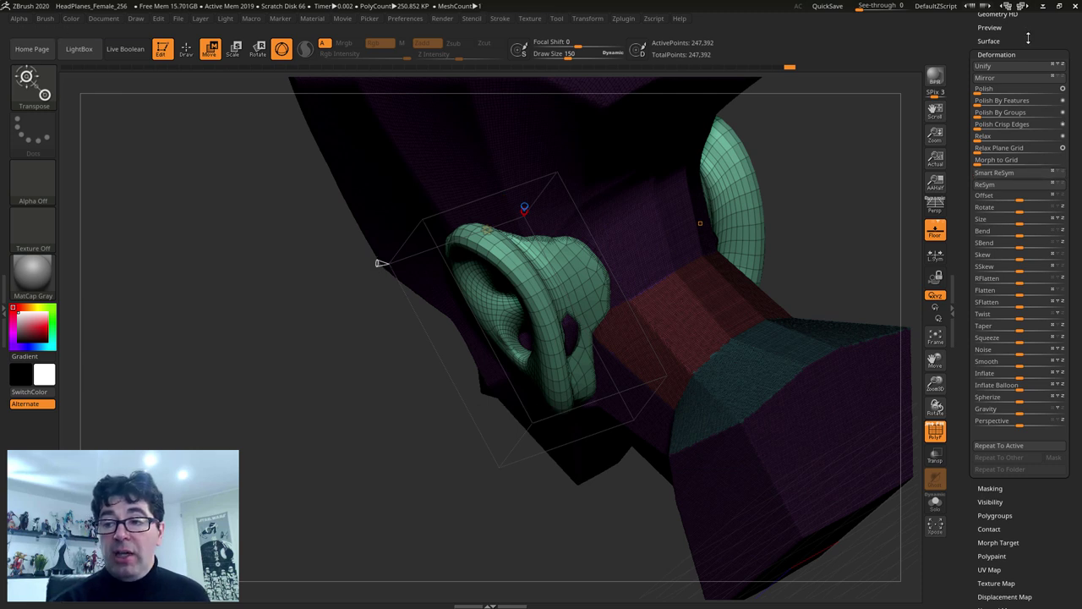
# Step: Show the Geometry DynaMesh settings and raise the ear's remesh resolution to dense topology
pyautogui.scroll(5, 1025, 188)
pyautogui.click(991, 244)
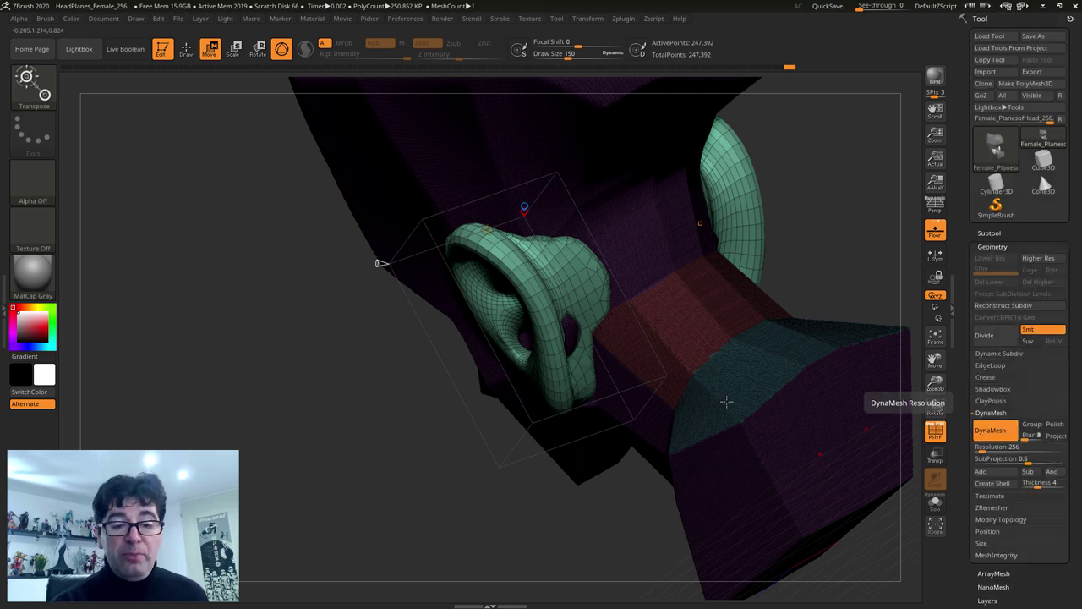
pyautogui.moveTo(381, 263); pyautogui.dragTo(392, 262)
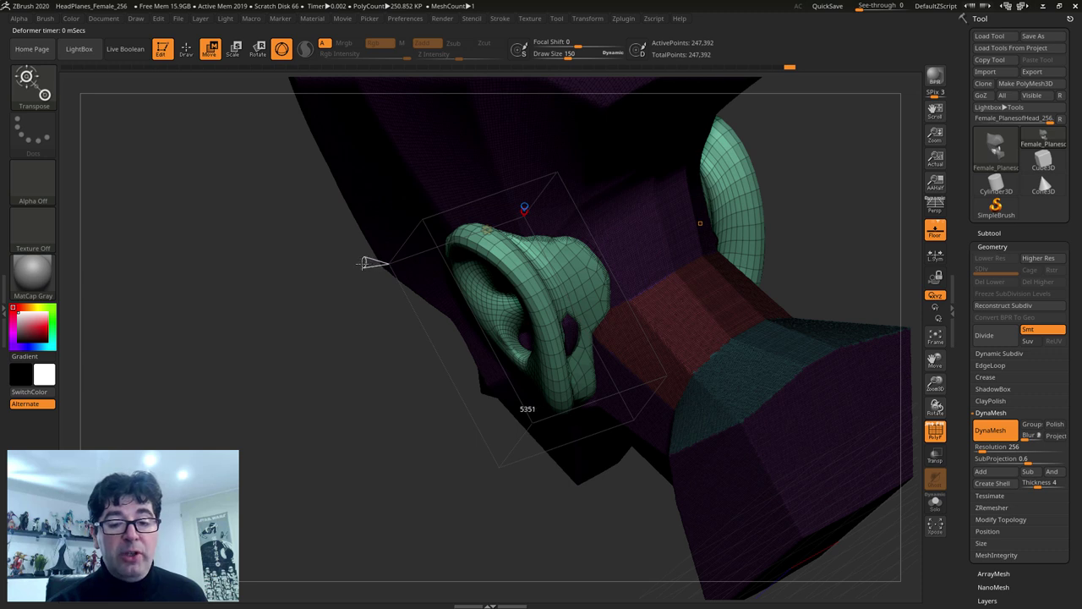
pyautogui.moveTo(355, 262); pyautogui.dragTo(314, 258)
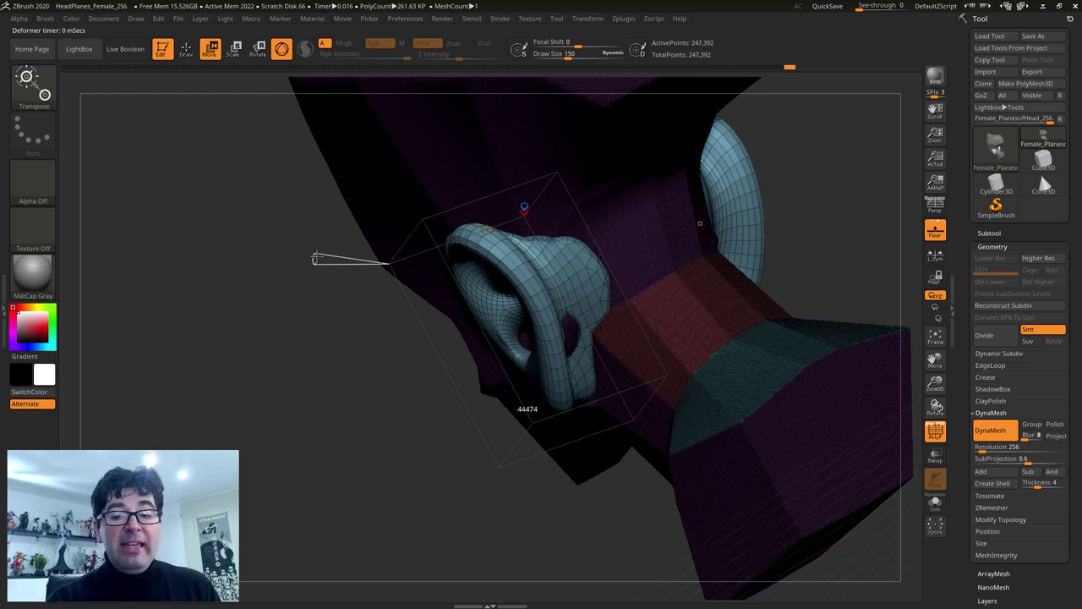
pyautogui.click(315, 258)
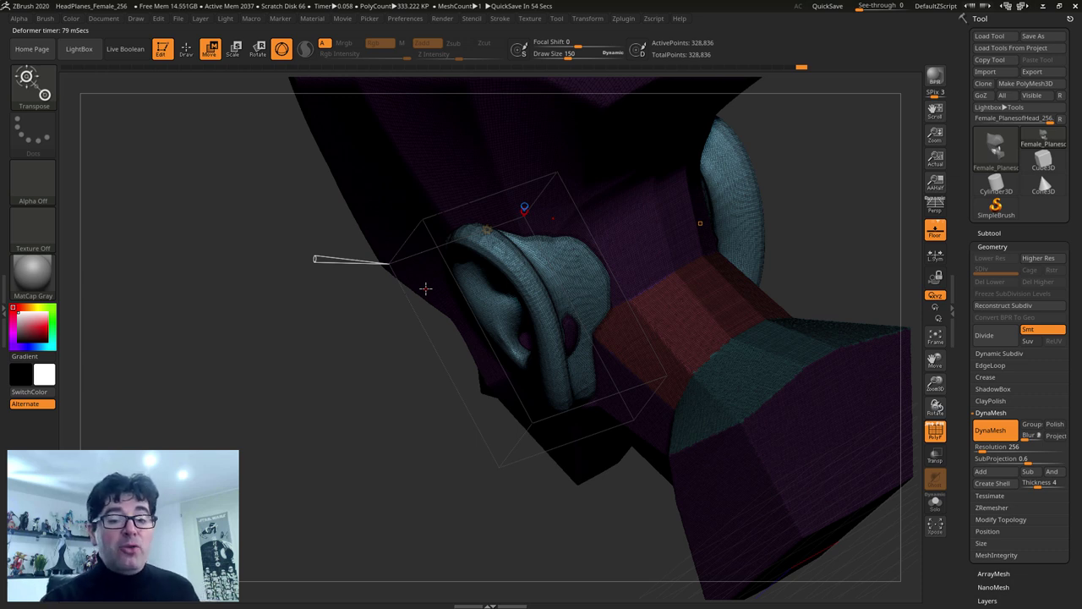
# Step: Tweak the ear's remesh density up and down, checking it from side and front
pyautogui.moveTo(332, 263); pyautogui.dragTo(343, 261)
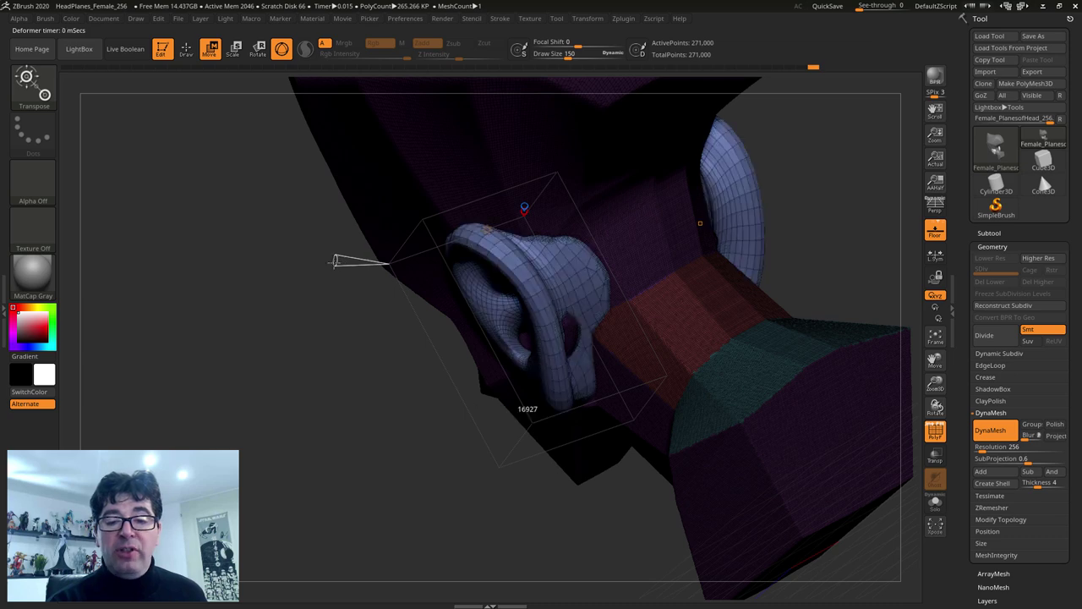
pyautogui.moveTo(343, 260); pyautogui.dragTo(331, 261)
pyautogui.moveTo(489, 336); pyautogui.dragTo(643, 279)
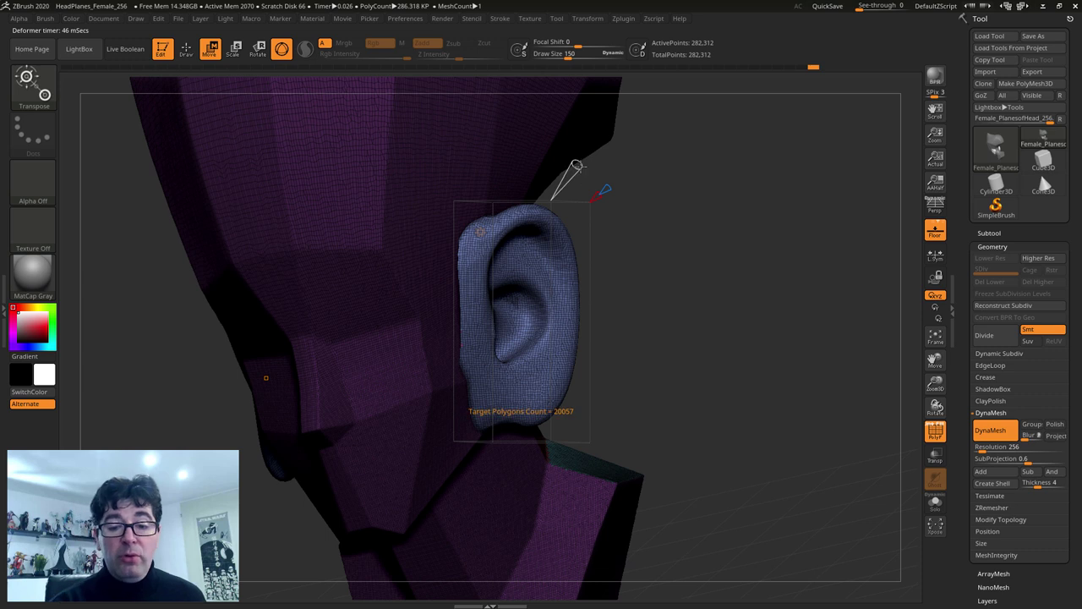
pyautogui.moveTo(567, 180); pyautogui.dragTo(601, 137)
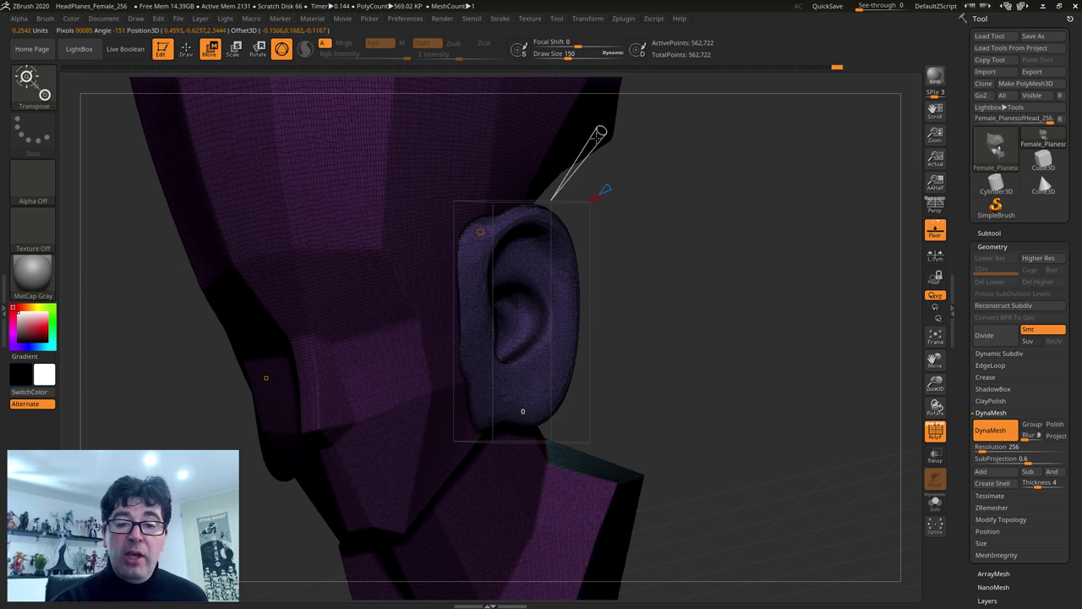
pyautogui.moveTo(601, 135); pyautogui.dragTo(580, 161)
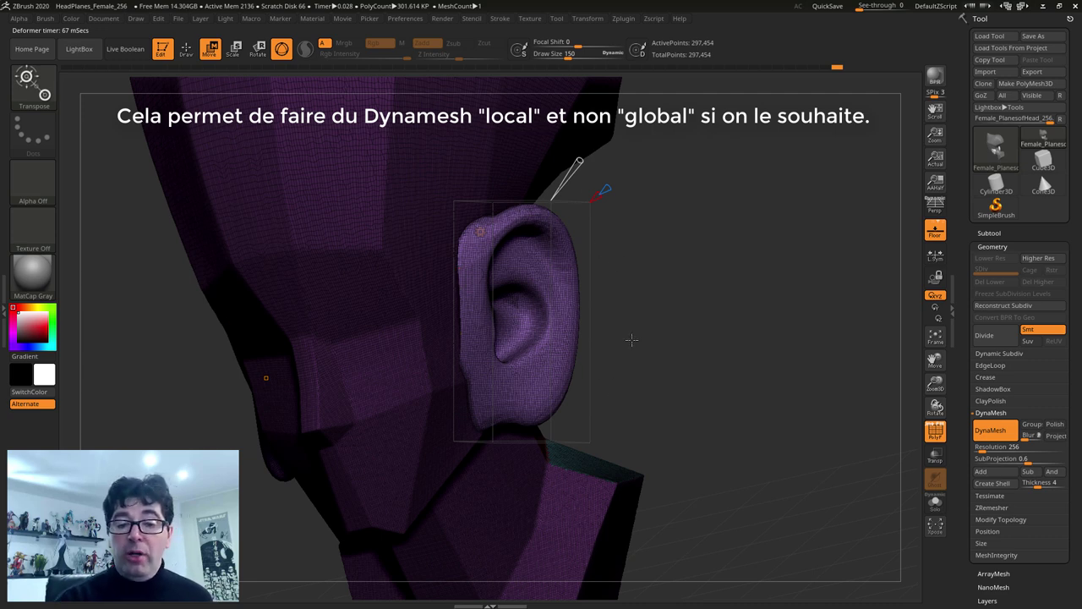
pyautogui.moveTo(632, 340)
pyautogui.mouseDown()
pyautogui.moveTo(520, 252)
pyautogui.moveTo(573, 280)
pyautogui.mouseUp()
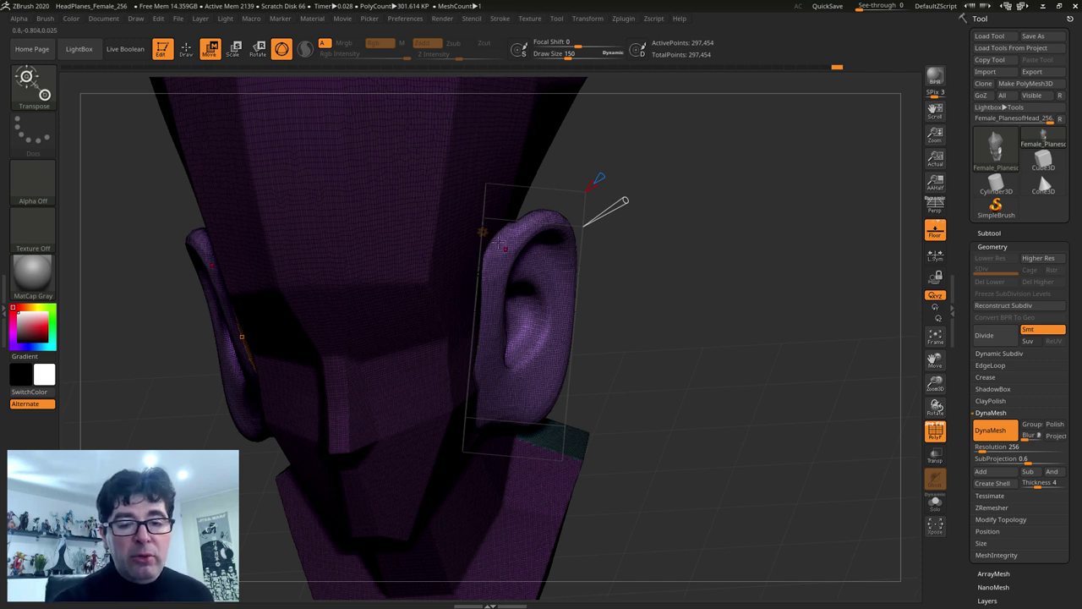
# Step: Switch the ear's Gizmo 3D deformer to Remesh By ZRemesher
pyautogui.click(483, 231)
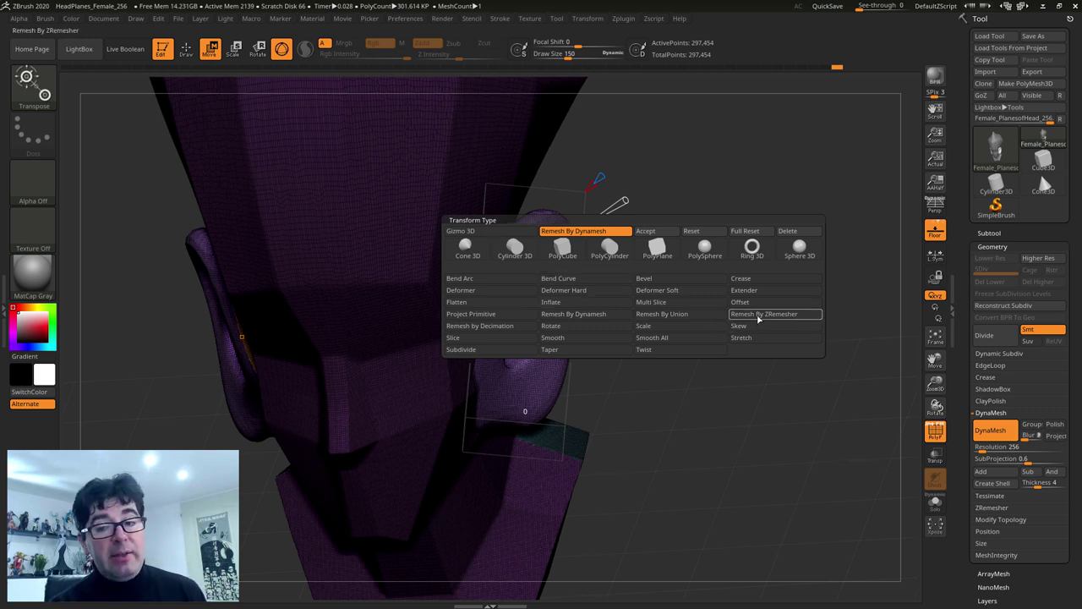
pyautogui.click(758, 316)
pyautogui.moveTo(759, 310); pyautogui.dragTo(732, 321)
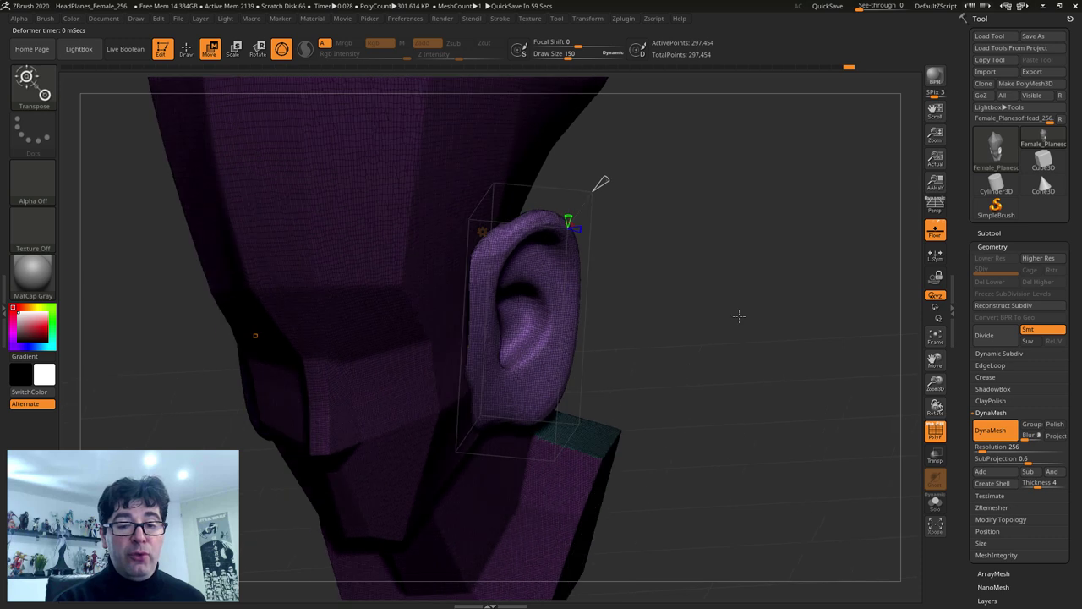
# Step: Set the ZRemesher target polygon count and retopologize the ear, rerunning it after an undo
pyautogui.click(615, 180)
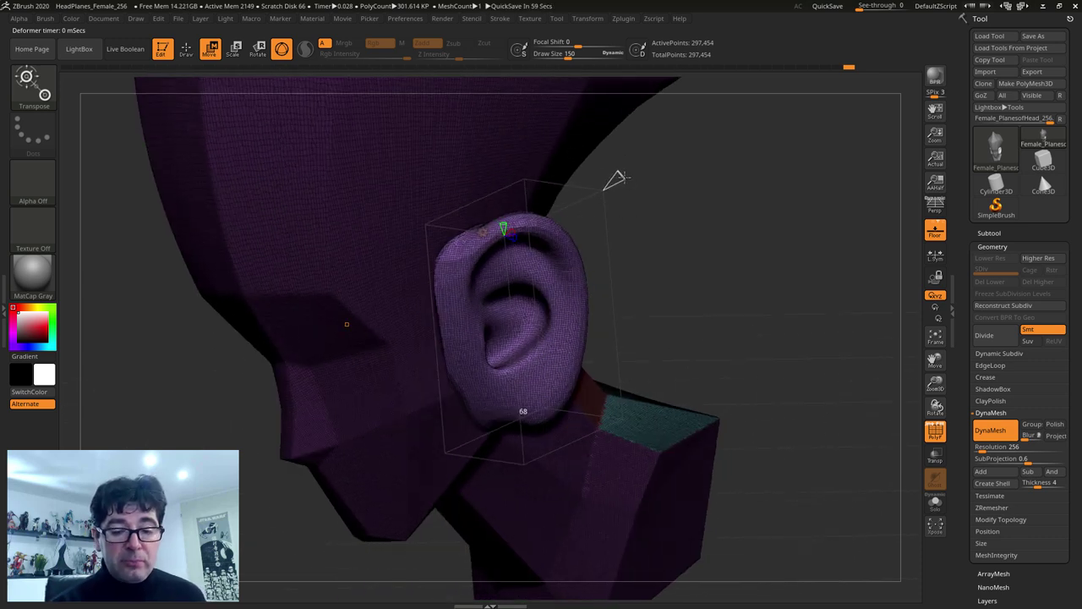
pyautogui.click(615, 179)
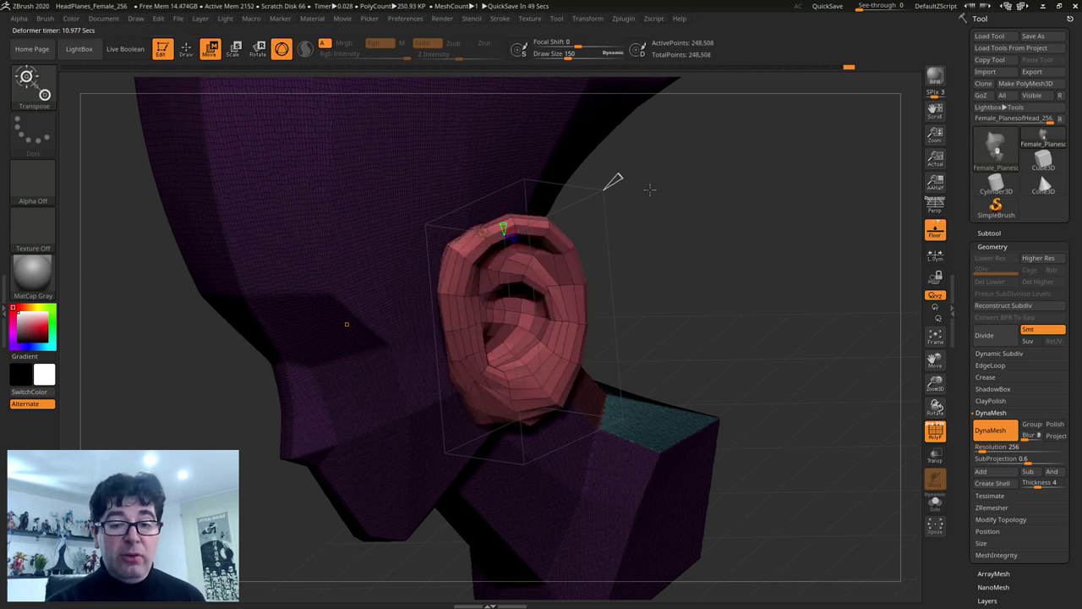
pyautogui.hotkey('ctrl', 'z')
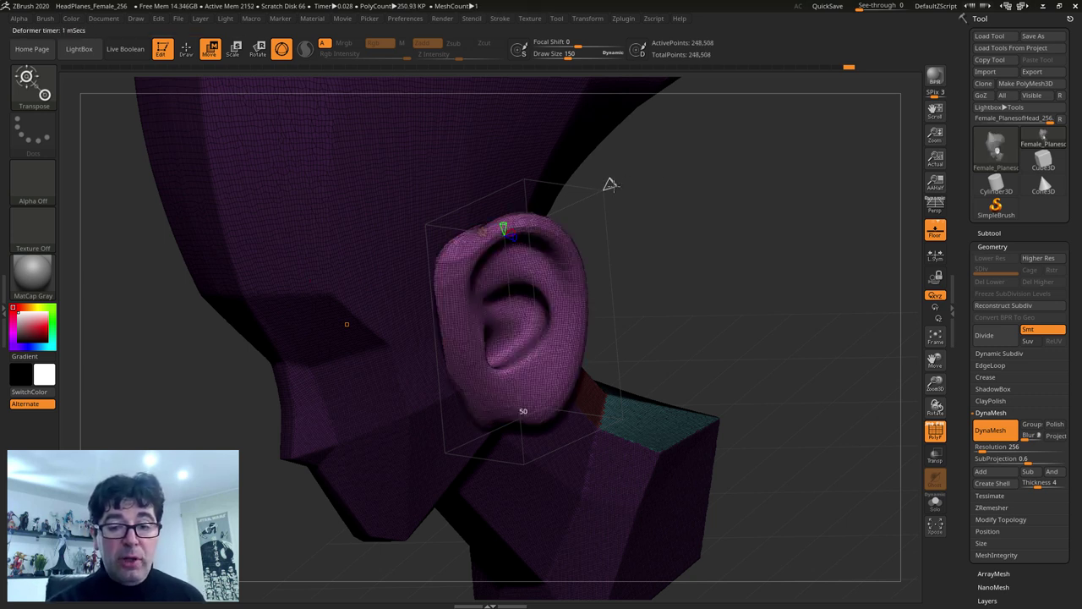
pyautogui.hotkey('ctrl', 'r')
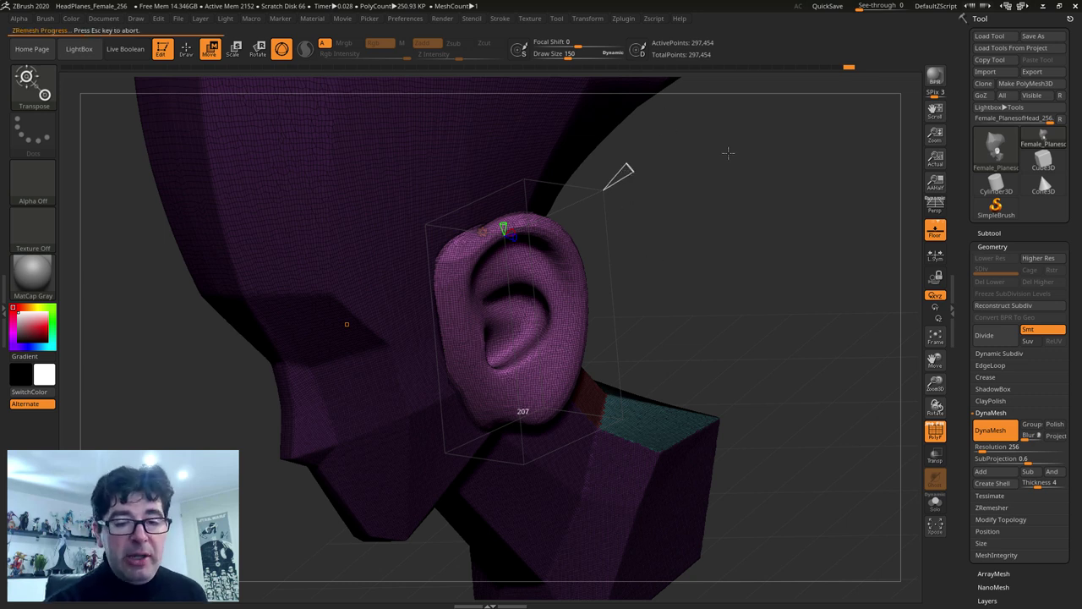
pyautogui.moveTo(727, 153)
pyautogui.mouseDown()
pyautogui.moveTo(649, 268)
pyautogui.moveTo(654, 298)
pyautogui.mouseUp()
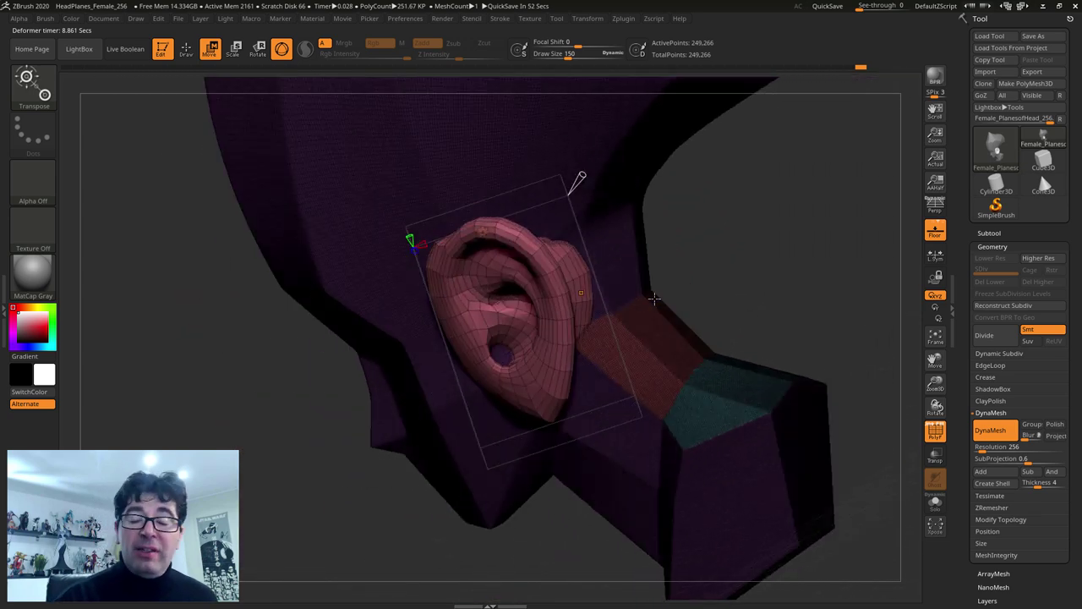
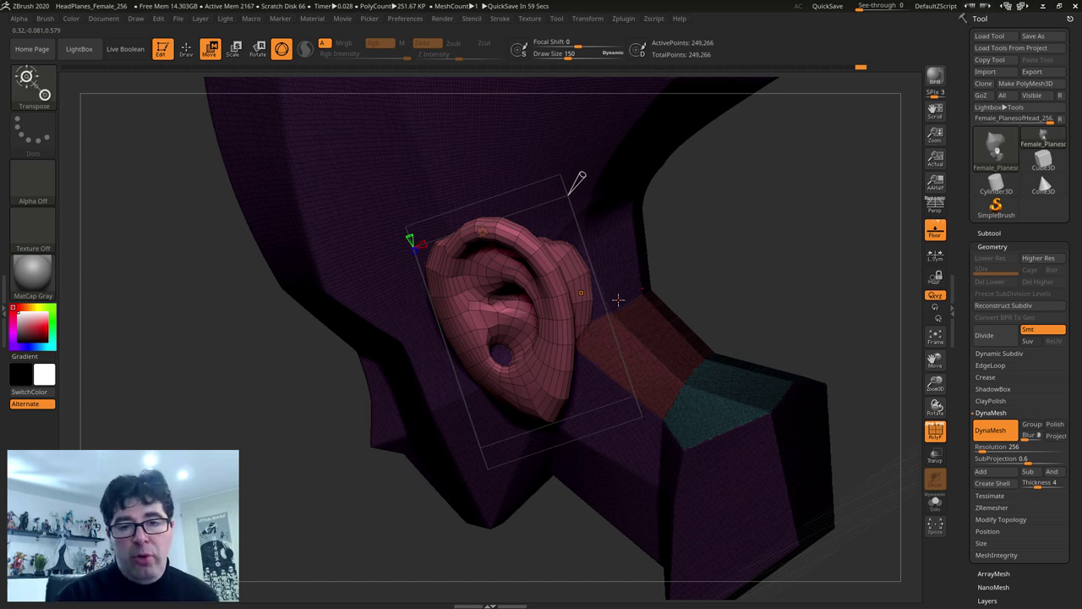
# Step: Remesh the ear with the gizmo's Remesh By Dynamesh and raise its resolution twice
pyautogui.moveTo(618, 299); pyautogui.dragTo(491, 279)
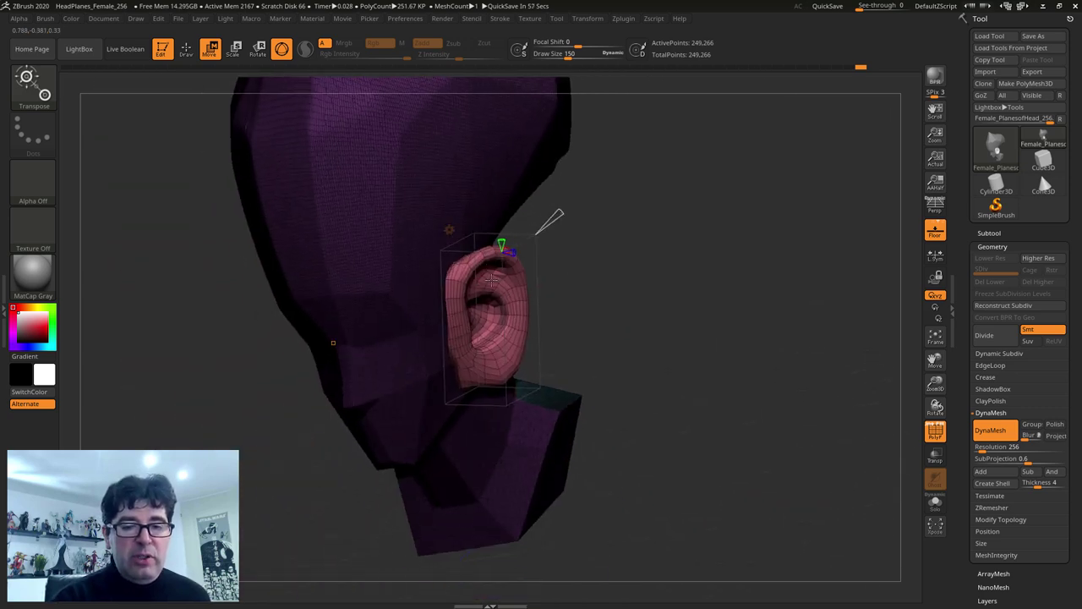
pyautogui.keyDown('ctrl'); pyautogui.moveTo(491, 279); pyautogui.dragTo(600, 225, button='right'); pyautogui.keyUp('ctrl')
pyautogui.moveTo(618, 257); pyautogui.dragTo(744, 267)
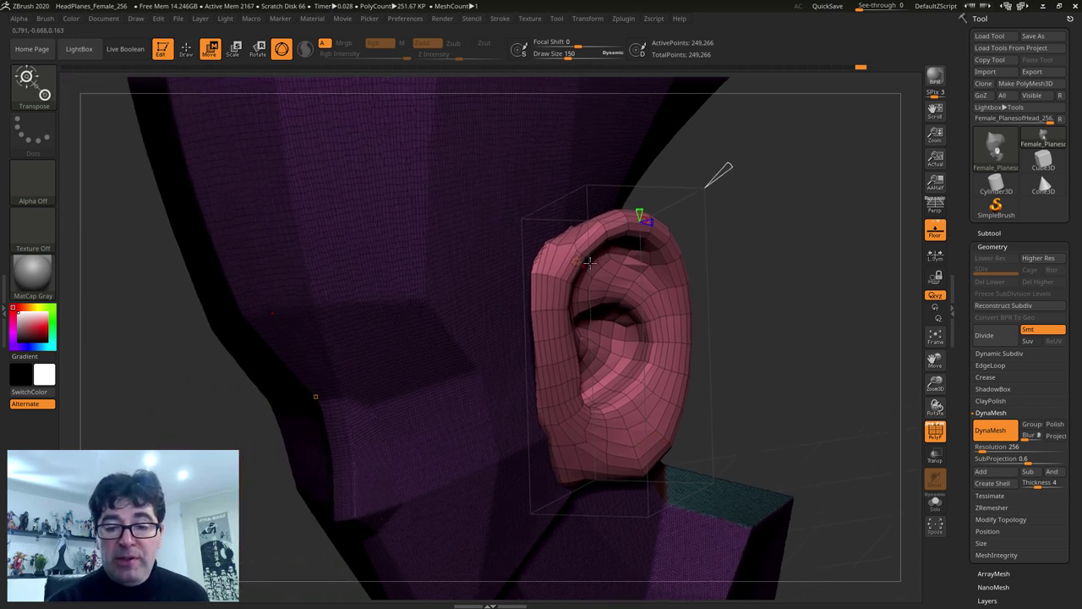
pyautogui.click(590, 263)
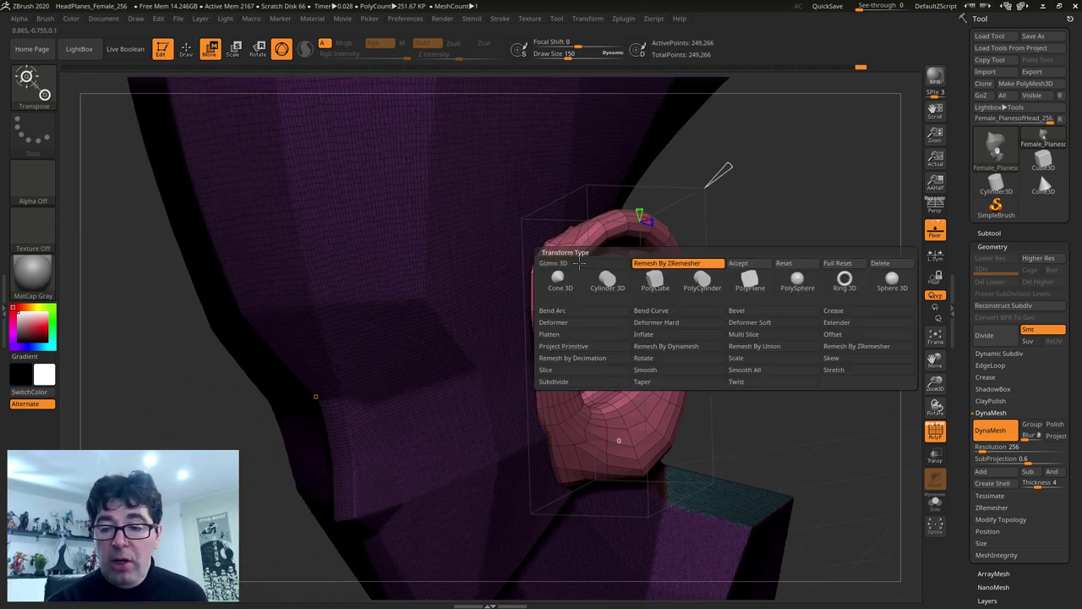
pyautogui.click(673, 348)
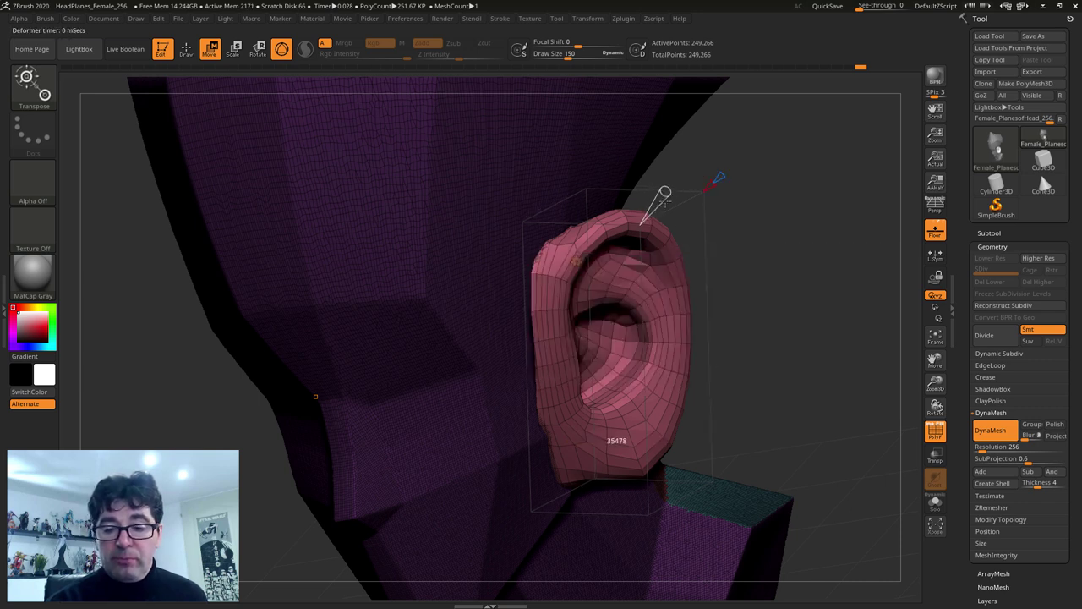
pyautogui.moveTo(637, 237); pyautogui.dragTo(618, 237)
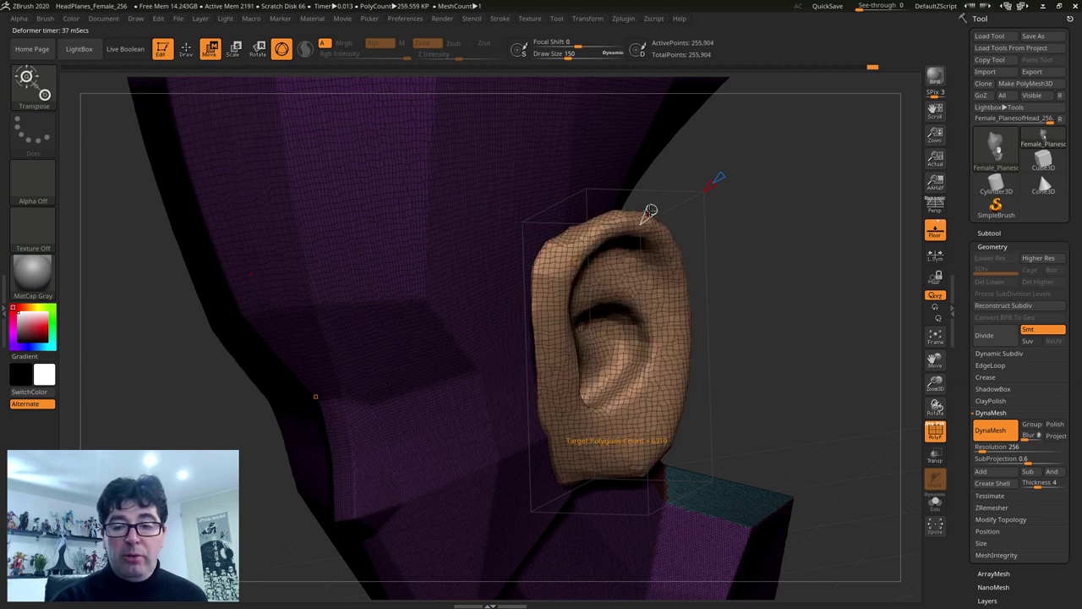
pyautogui.keyDown('ctrl'); pyautogui.moveTo(657, 203); pyautogui.dragTo(663, 218); pyautogui.keyUp('ctrl')
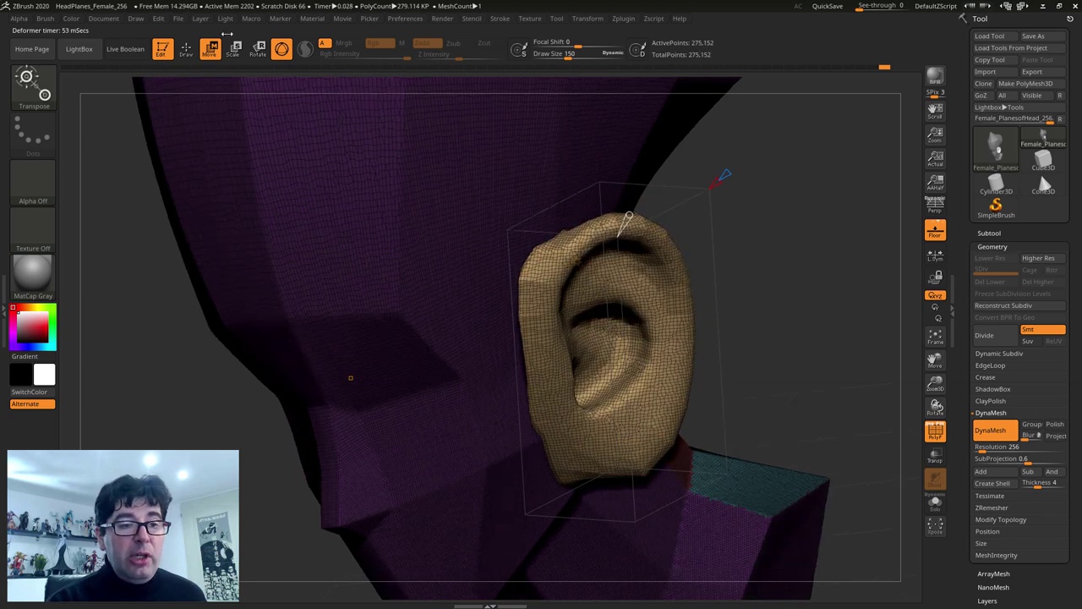
# Step: Hide the wireframe and select the ClayBuildup brush at size 72
pyautogui.press('q')
pyautogui.moveTo(805, 268); pyautogui.dragTo(821, 249)
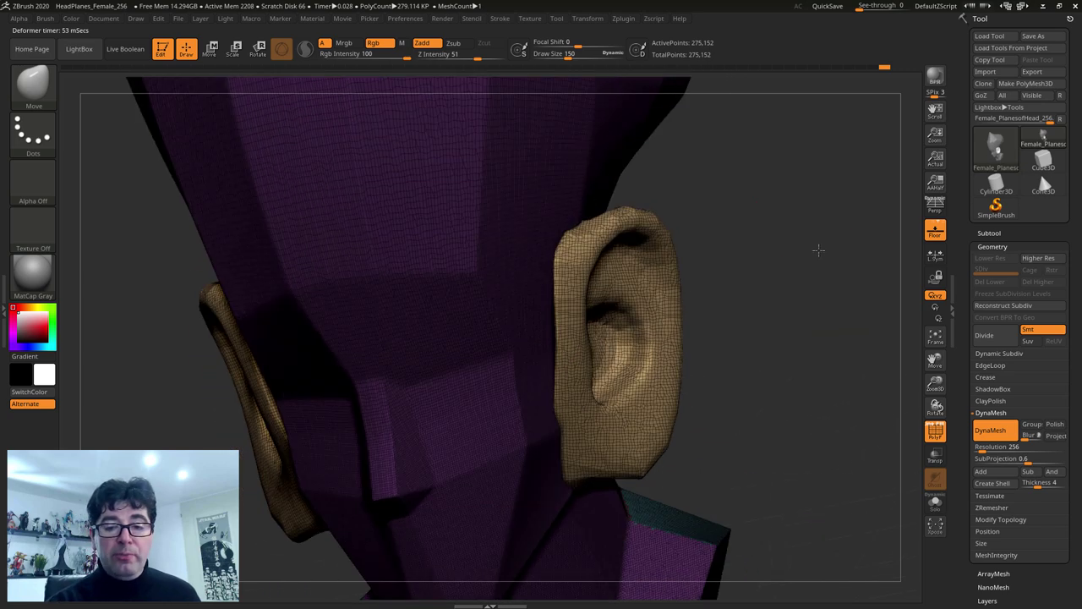
pyautogui.moveTo(803, 309); pyautogui.dragTo(779, 316)
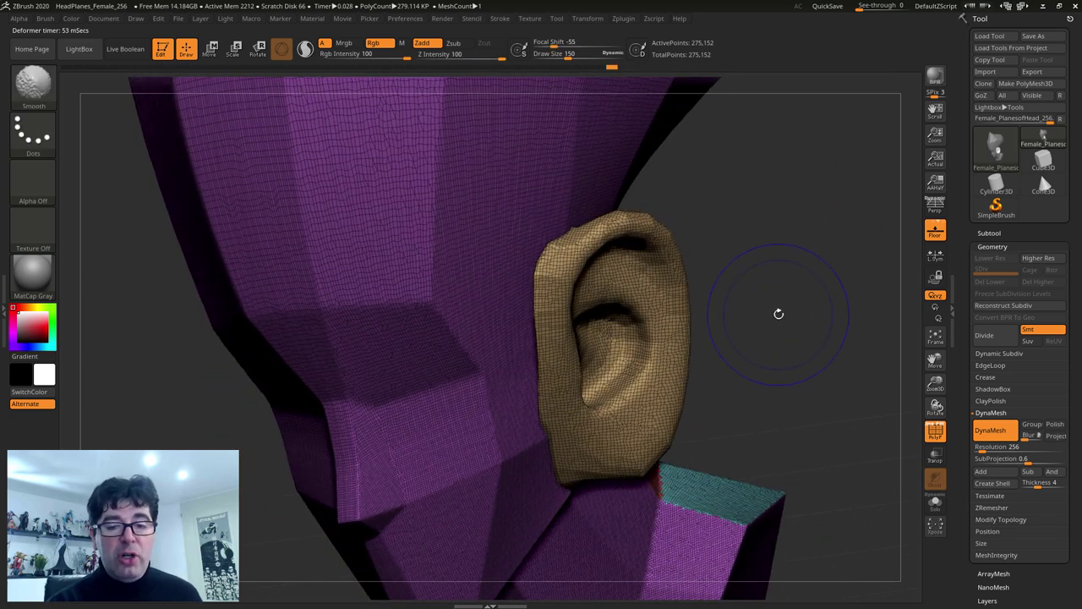
pyautogui.hotkey('shift', 'f')
pyautogui.press('space')
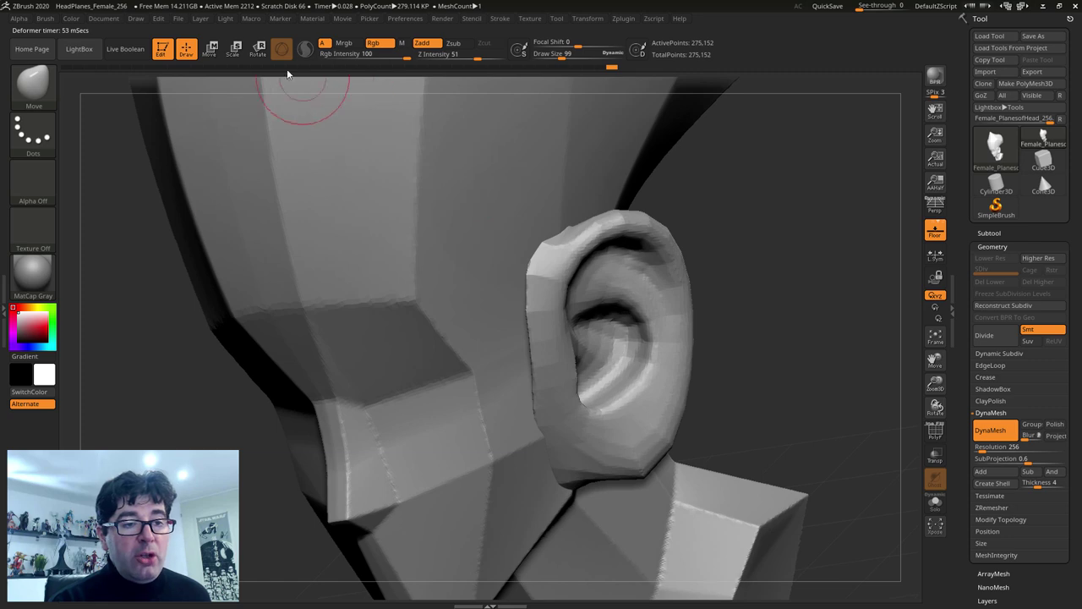
pyautogui.press('b')
pyautogui.click(144, 100)
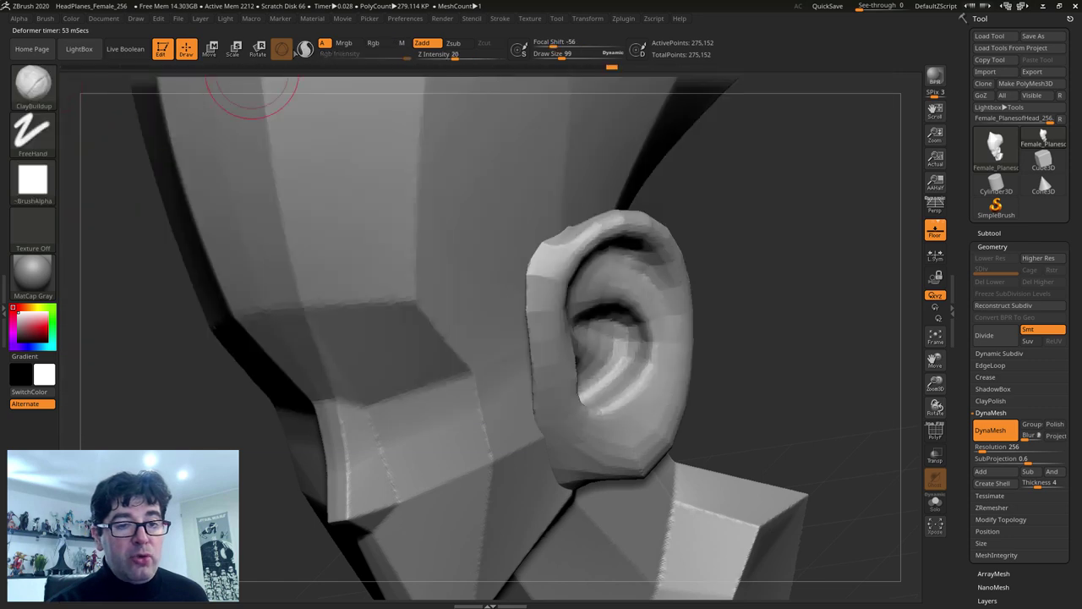
pyautogui.press('s')
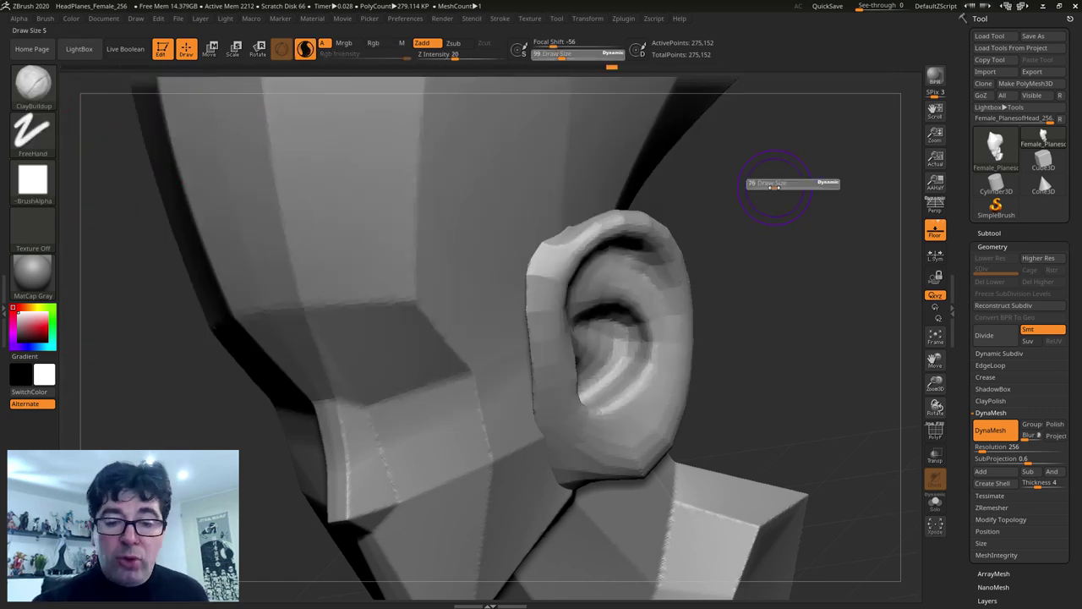
# Step: Build up and smooth a clay ridge in front of the ear, then re-Dynamesh
pyautogui.moveTo(514, 244)
pyautogui.mouseDown()
pyautogui.moveTo(537, 469)
pyautogui.moveTo(537, 233)
pyautogui.mouseUp()
pyautogui.keyDown('ctrl'); pyautogui.moveTo(531, 393); pyautogui.dragTo(534, 397); pyautogui.keyUp('ctrl')
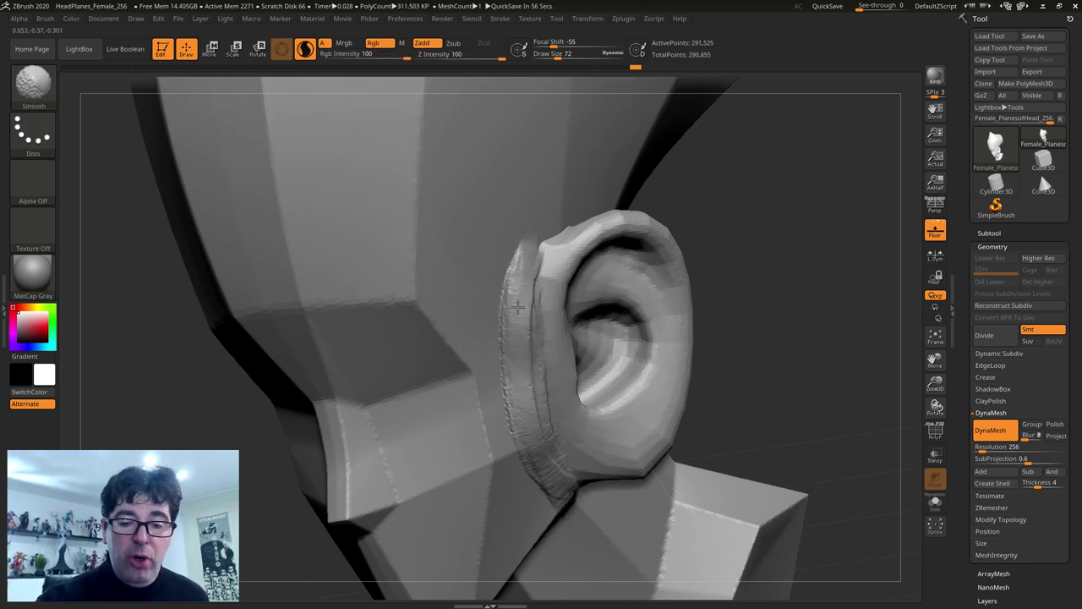
pyautogui.moveTo(558, 372); pyautogui.dragTo(560, 380, button='right')
pyautogui.moveTo(528, 300)
pyautogui.mouseDown()
pyautogui.moveTo(516, 245)
pyautogui.moveTo(532, 304)
pyautogui.mouseUp()
pyautogui.moveTo(532, 304); pyautogui.dragTo(528, 418, button='right')
pyautogui.moveTo(528, 418)
pyautogui.keyDown('shift'); pyautogui.mouseDown()
pyautogui.moveTo(512, 254)
pyautogui.moveTo(542, 444)
pyautogui.mouseUp(); pyautogui.keyUp('shift')
pyautogui.keyDown('ctrl'); pyautogui.moveTo(606, 474); pyautogui.dragTo(609, 478); pyautogui.keyUp('ctrl')
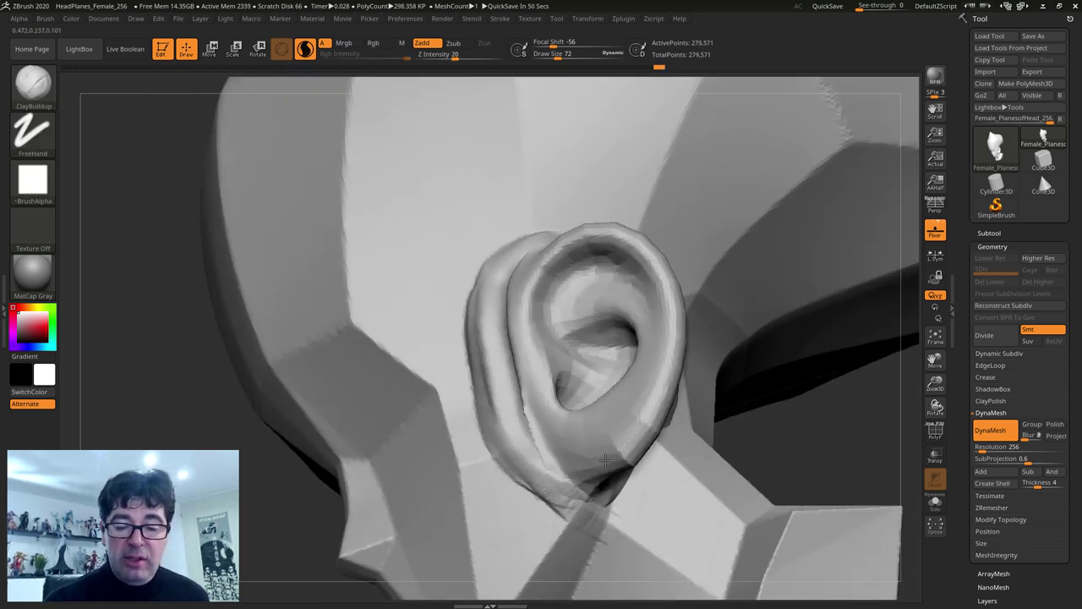
pyautogui.moveTo(609, 478); pyautogui.dragTo(632, 486, button='right')
# Step: Add clay below and behind the ear lobe, then zoom out to the head
pyautogui.moveTo(715, 431)
pyautogui.keyDown('shift'); pyautogui.mouseDown()
pyautogui.moveTo(713, 363)
pyautogui.moveTo(643, 477)
pyautogui.moveTo(575, 517)
pyautogui.moveTo(541, 435)
pyautogui.moveTo(626, 477)
pyautogui.mouseUp(); pyautogui.keyUp('shift')
pyautogui.moveTo(609, 423); pyautogui.dragTo(630, 449)
pyautogui.moveTo(630, 449); pyautogui.dragTo(653, 493, button='right')
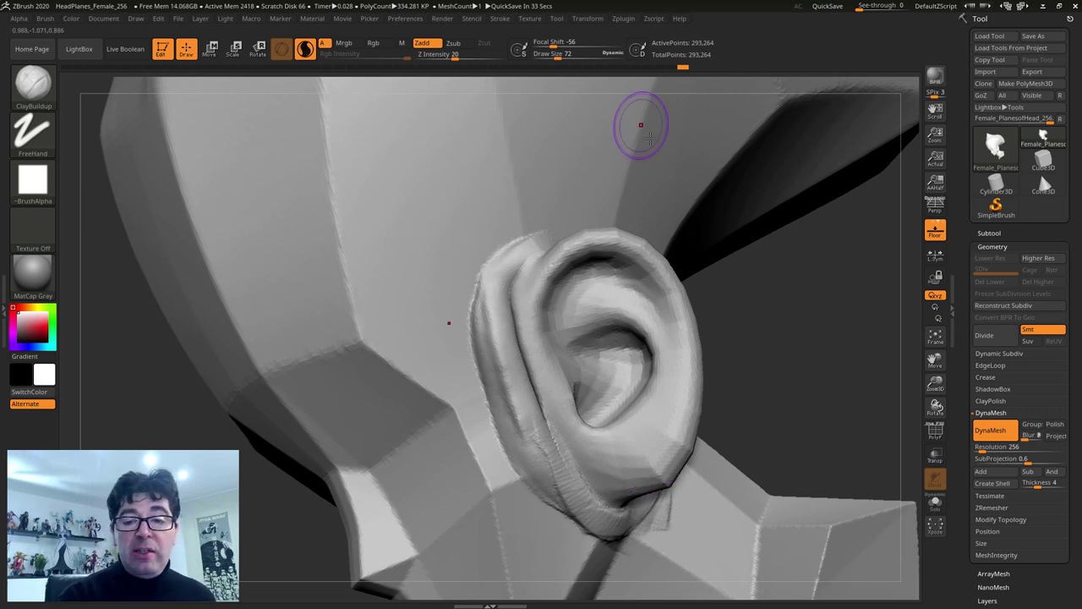
pyautogui.moveTo(640, 121)
pyautogui.mouseDown()
pyautogui.moveTo(643, 391)
pyautogui.moveTo(587, 302)
pyautogui.mouseUp()
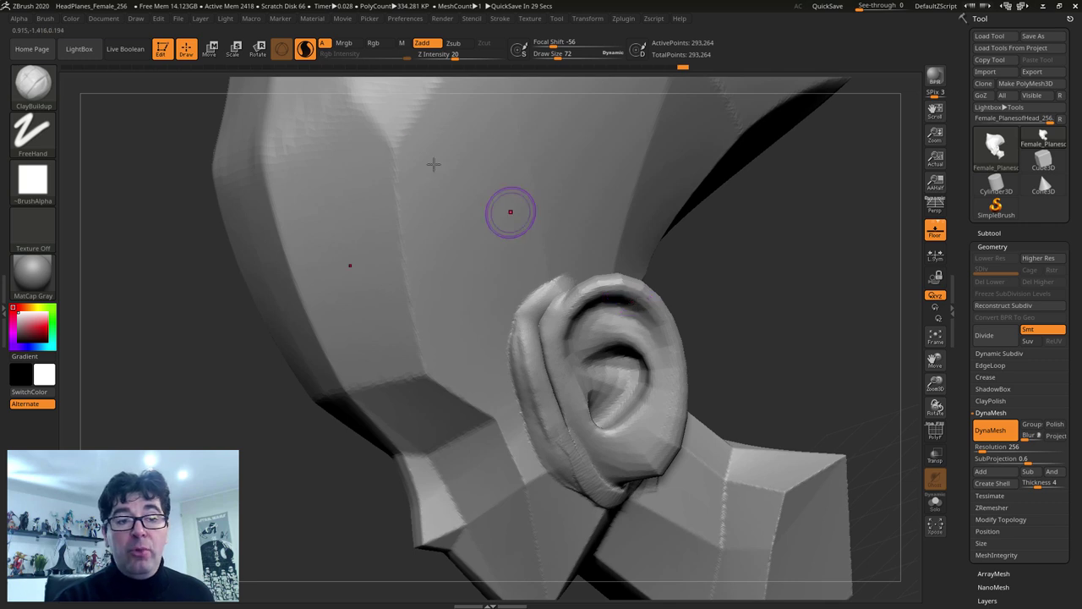
# Step: Merge ear and head with the gizmo's Remesh By Union, then frame the model
pyautogui.click(209, 48)
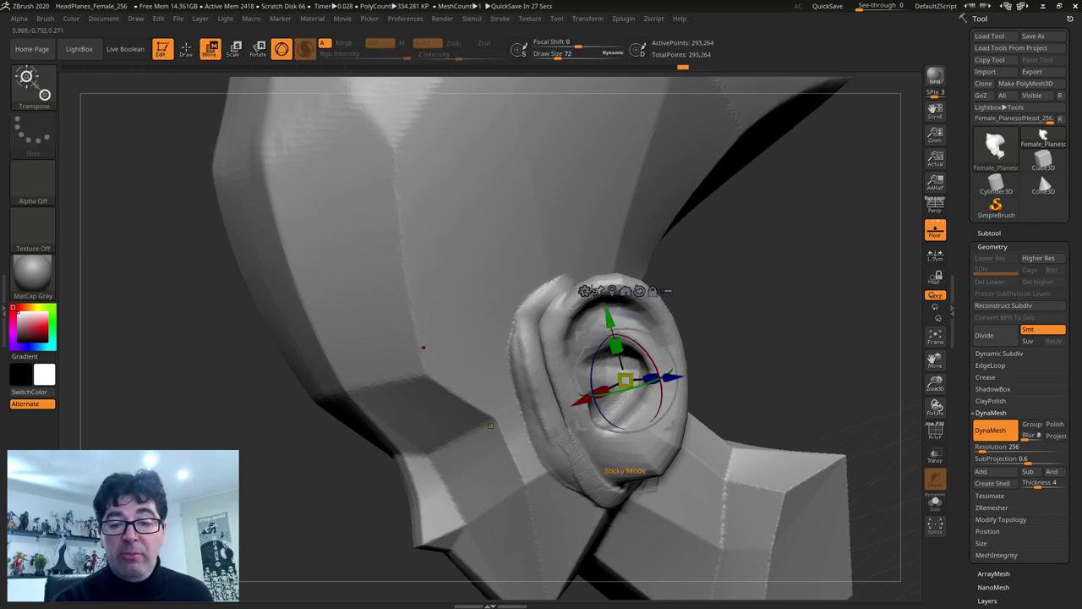
pyautogui.click(585, 291)
pyautogui.click(777, 358)
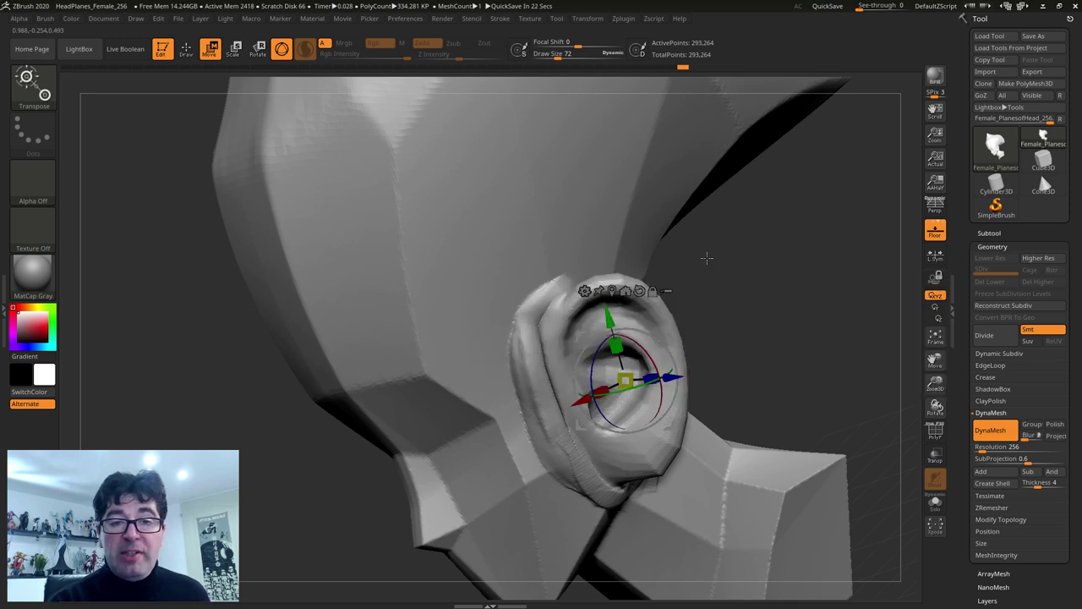
pyautogui.click(584, 290)
pyautogui.click(584, 291)
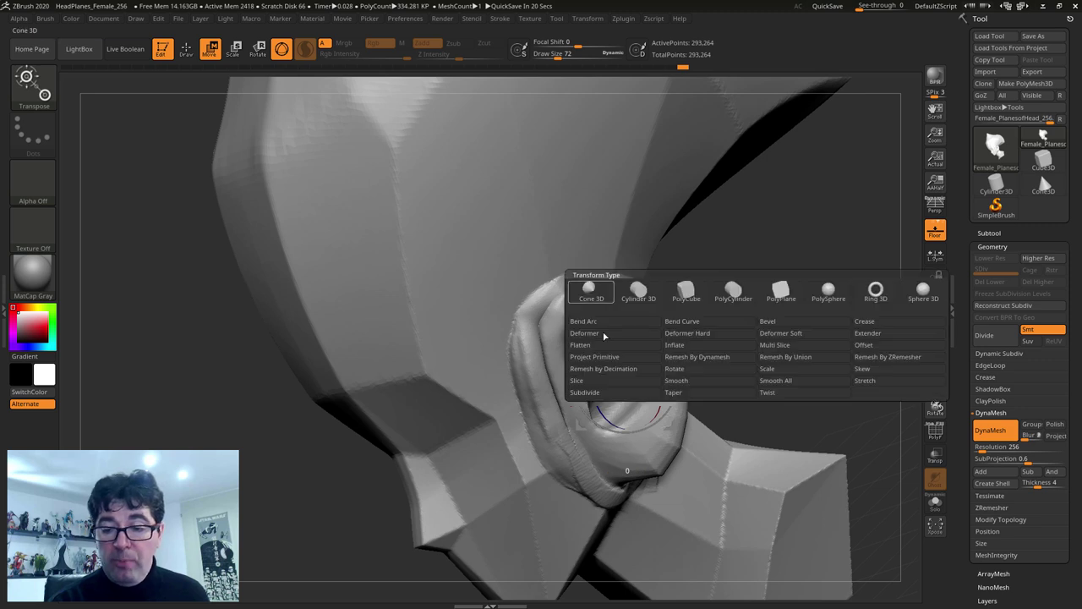
pyautogui.click(784, 358)
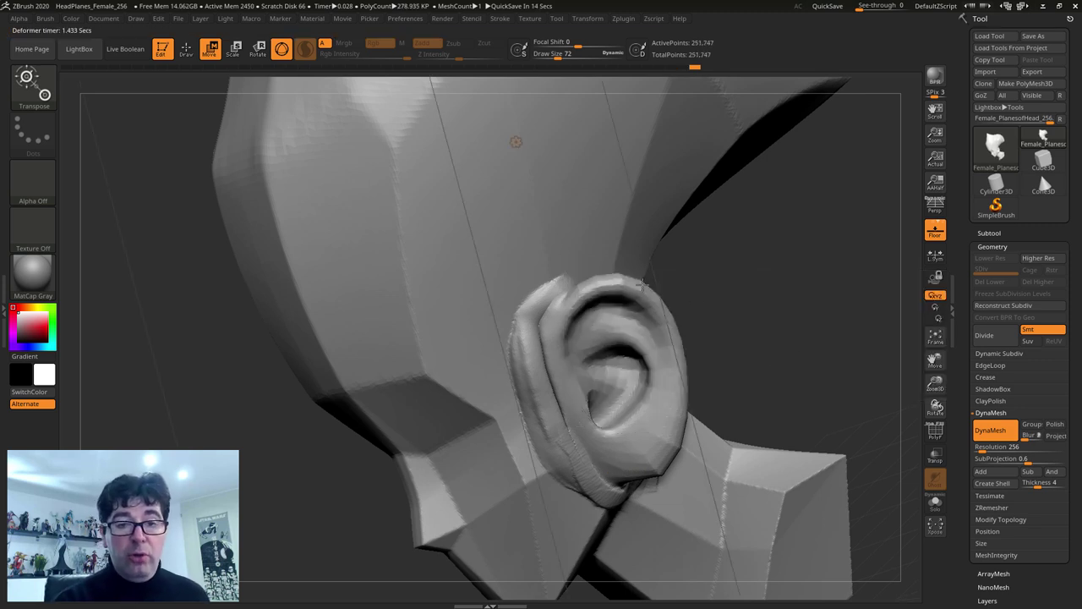
pyautogui.press('f')
pyautogui.moveTo(576, 277)
pyautogui.mouseDown()
pyautogui.moveTo(574, 207)
pyautogui.moveTo(502, 142)
pyautogui.mouseUp()
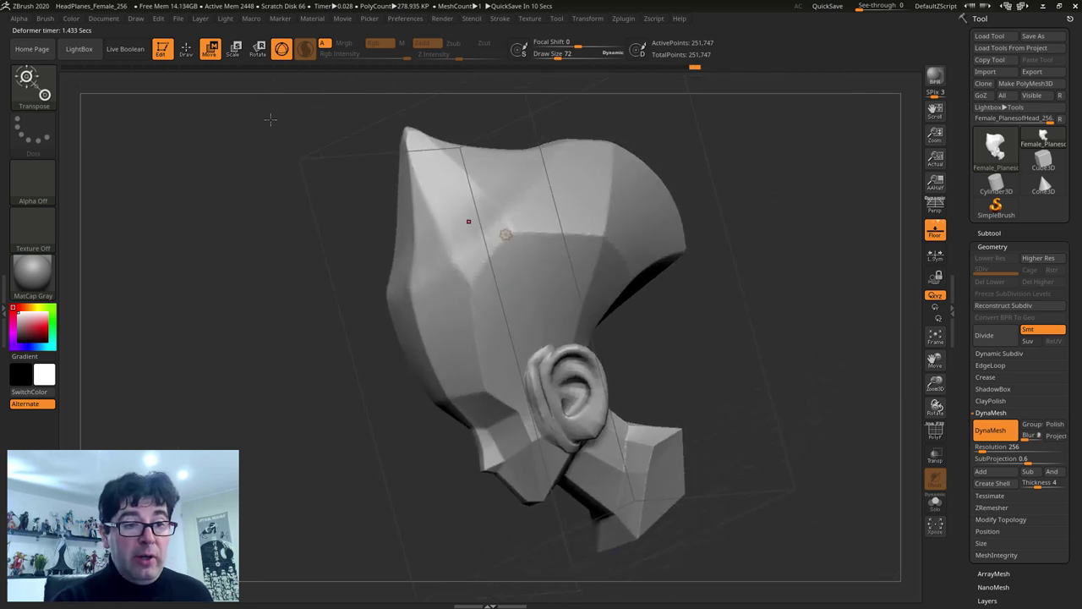
# Step: Smooth the ear's outer rim, upper ridge and creases near the polygroup border
pyautogui.press('q')
pyautogui.moveTo(270, 120)
pyautogui.mouseDown()
pyautogui.moveTo(550, 435)
pyautogui.moveTo(701, 581)
pyautogui.mouseUp()
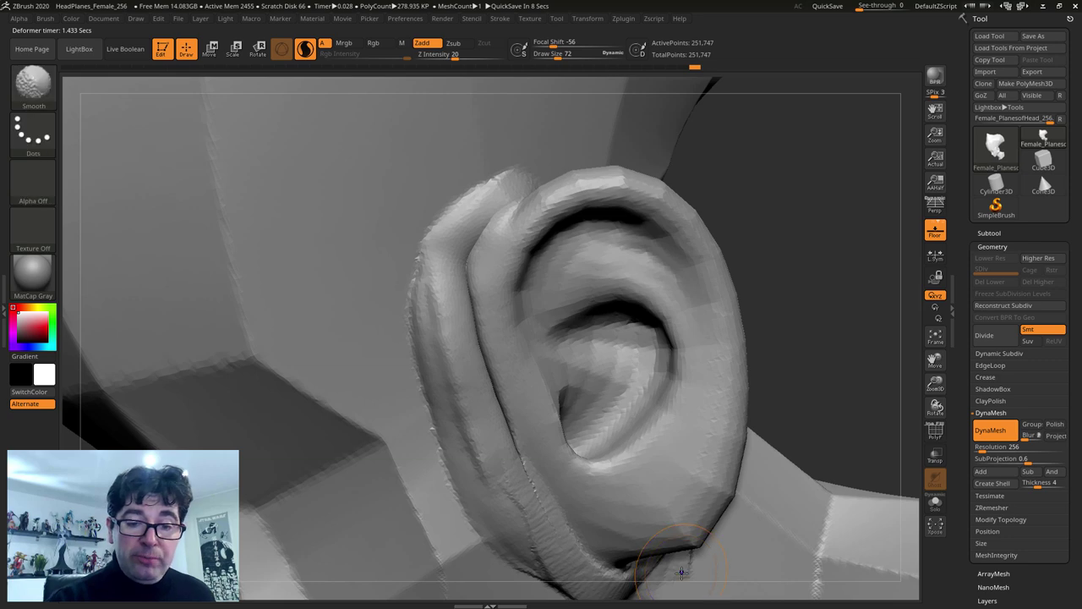
pyautogui.moveTo(507, 203)
pyautogui.keyDown('shift'); pyautogui.mouseDown()
pyautogui.moveTo(467, 271)
pyautogui.moveTo(487, 384)
pyautogui.moveTo(508, 433)
pyautogui.moveTo(495, 377)
pyautogui.mouseUp(); pyautogui.keyUp('shift')
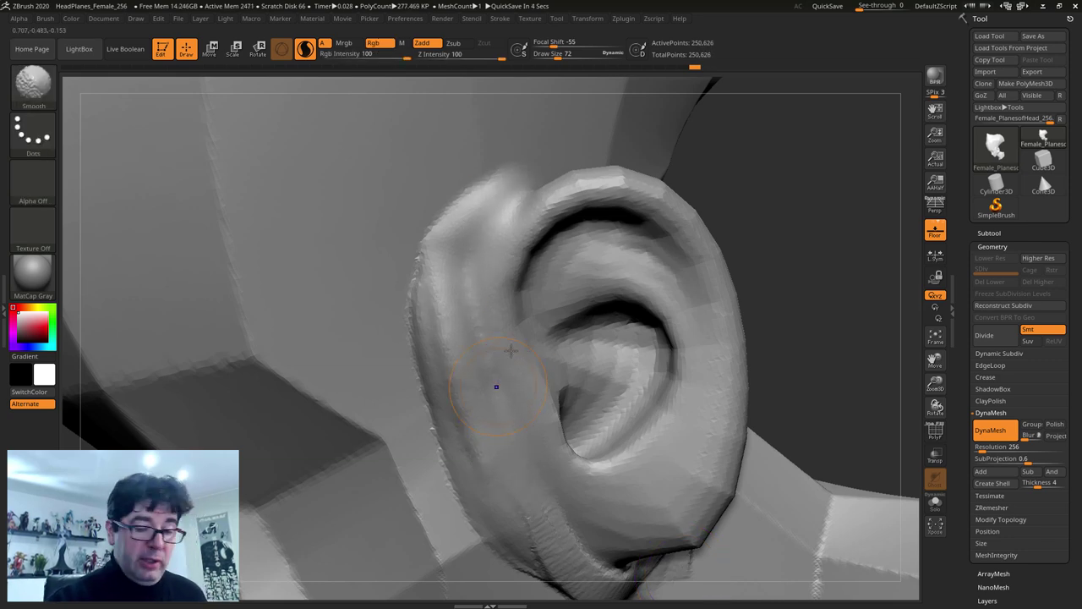
pyautogui.hotkey('shift', 'f')
pyautogui.keyDown('alt'); pyautogui.moveTo(516, 253); pyautogui.dragTo(520, 349); pyautogui.keyUp('alt')
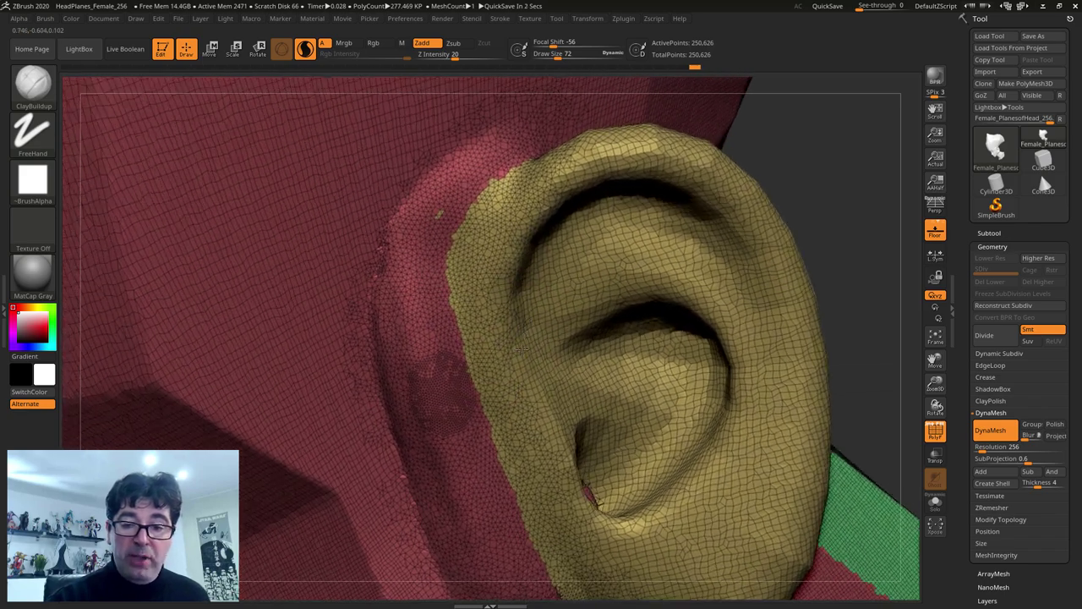
pyautogui.moveTo(520, 350)
pyautogui.mouseDown(button='right')
pyautogui.moveTo(483, 375)
pyautogui.moveTo(612, 327)
pyautogui.mouseUp(button='right')
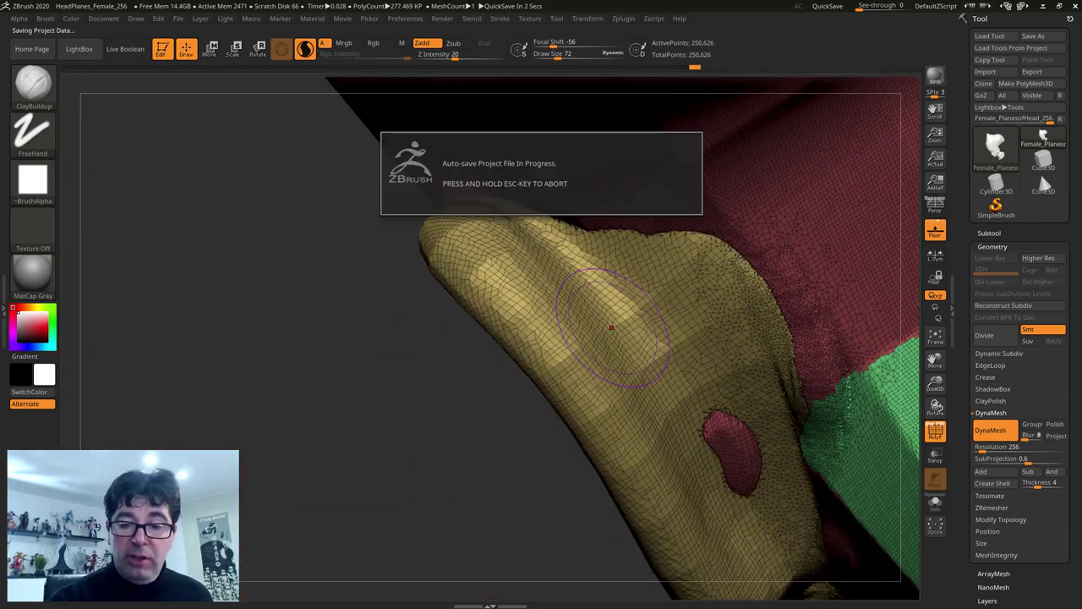
pyautogui.keyDown('shift'); pyautogui.moveTo(719, 254); pyautogui.dragTo(550, 207); pyautogui.keyUp('shift')
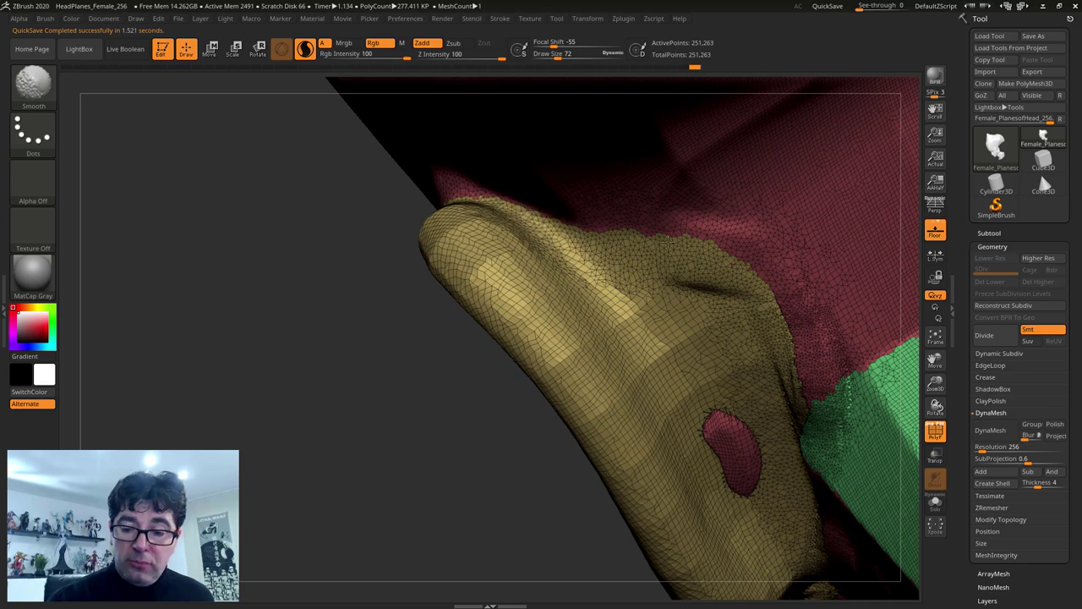
pyautogui.moveTo(669, 241)
pyautogui.keyDown('shift'); pyautogui.mouseDown()
pyautogui.moveTo(812, 380)
pyautogui.moveTo(744, 507)
pyautogui.mouseUp(); pyautogui.keyUp('shift')
pyautogui.keyDown('shift'); pyautogui.moveTo(702, 397); pyautogui.dragTo(719, 524); pyautogui.keyUp('shift')
pyautogui.keyDown('shift'); pyautogui.moveTo(812, 473); pyautogui.dragTo(803, 412); pyautogui.keyUp('shift')
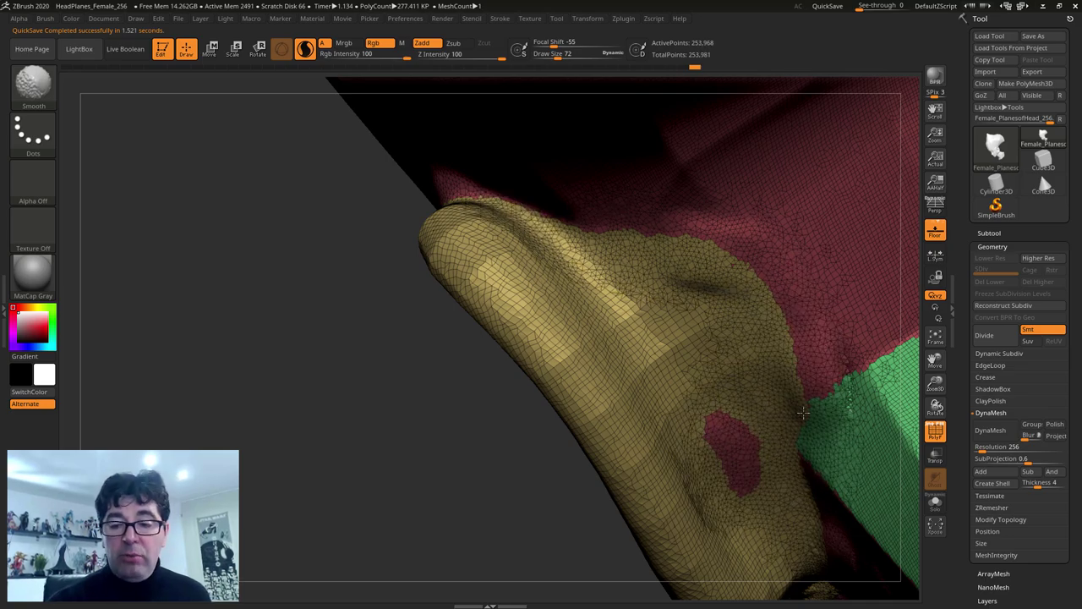
pyautogui.moveTo(803, 412); pyautogui.dragTo(643, 355, button='right')
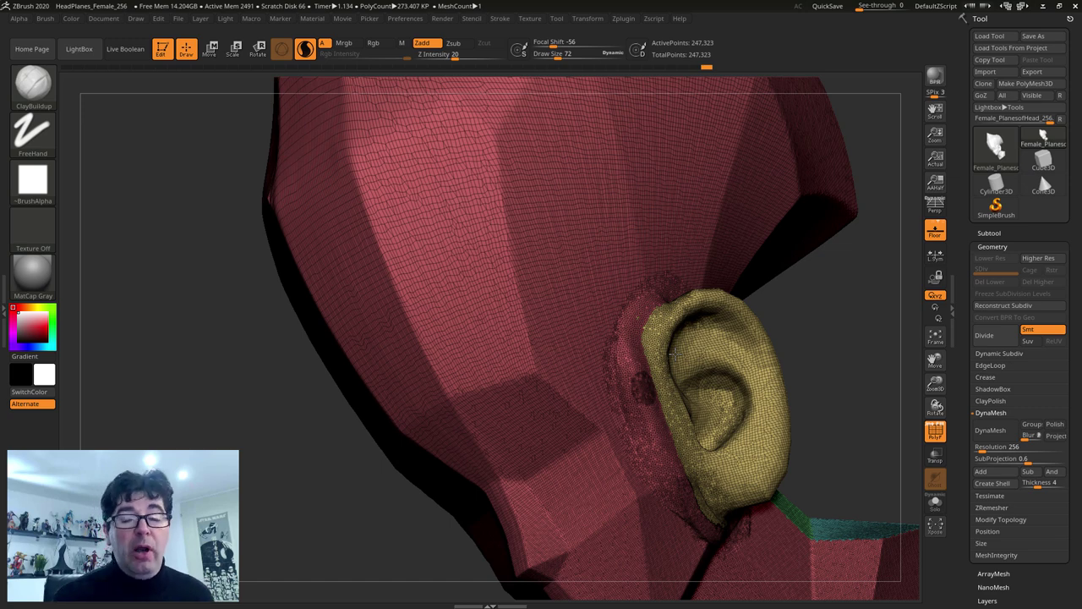
# Step: Turn and shift the head to review it, with the Subtool list open
pyautogui.moveTo(397, 152); pyautogui.dragTo(647, 284)
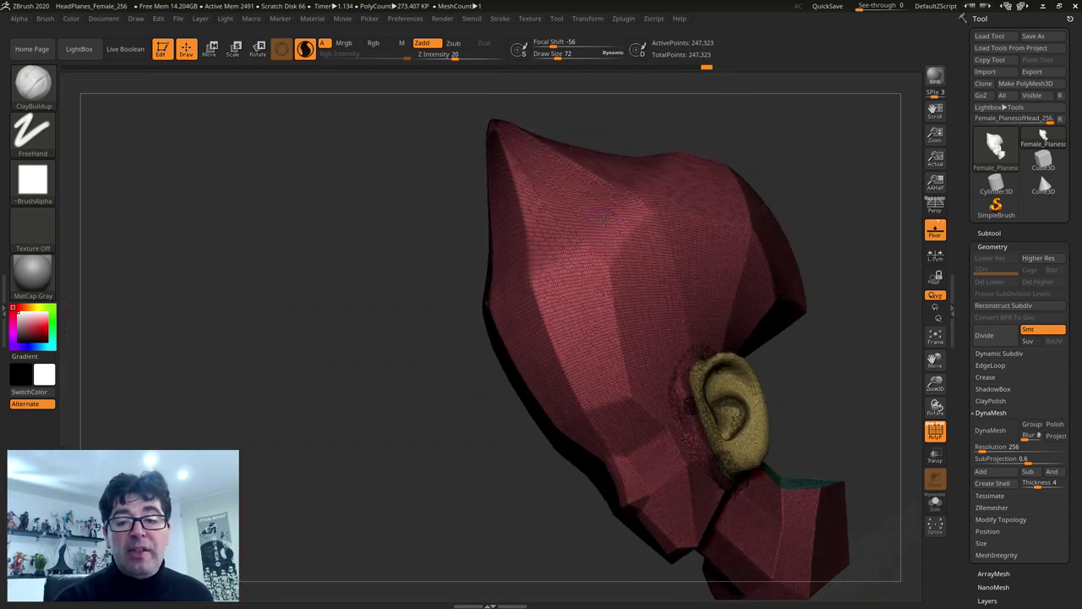
pyautogui.keyDown('alt'); pyautogui.moveTo(692, 215); pyautogui.dragTo(608, 248); pyautogui.keyUp('alt')
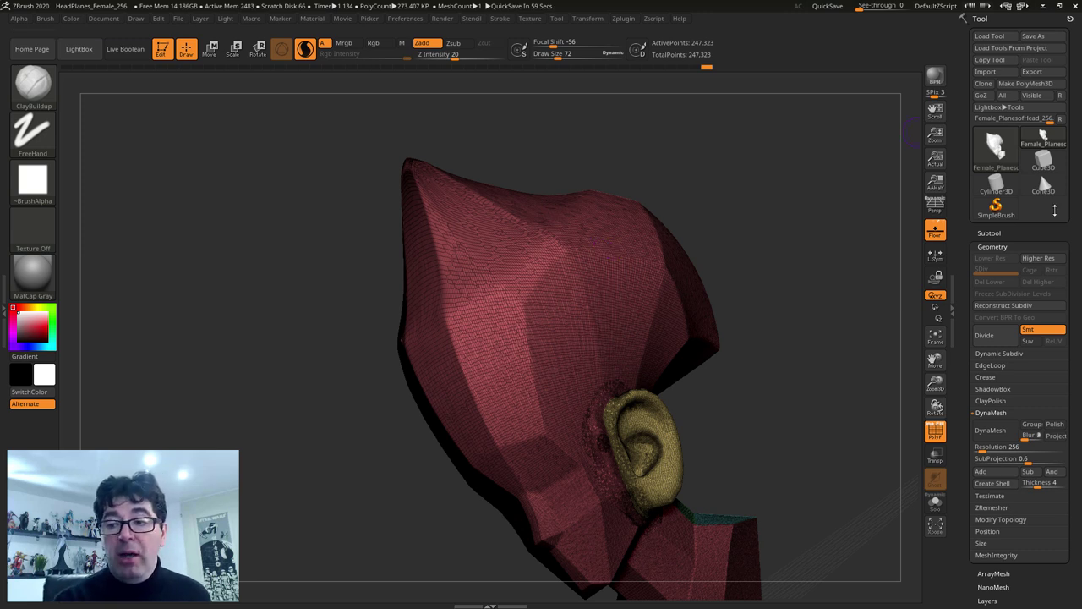
pyautogui.click(990, 233)
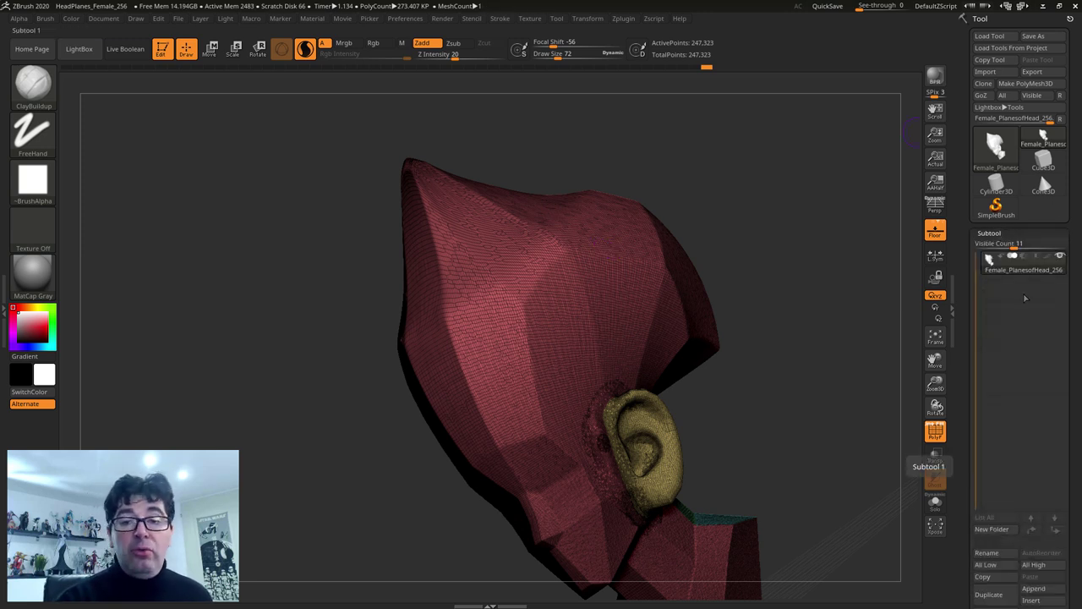
pyautogui.moveTo(761, 234); pyautogui.dragTo(487, 125)
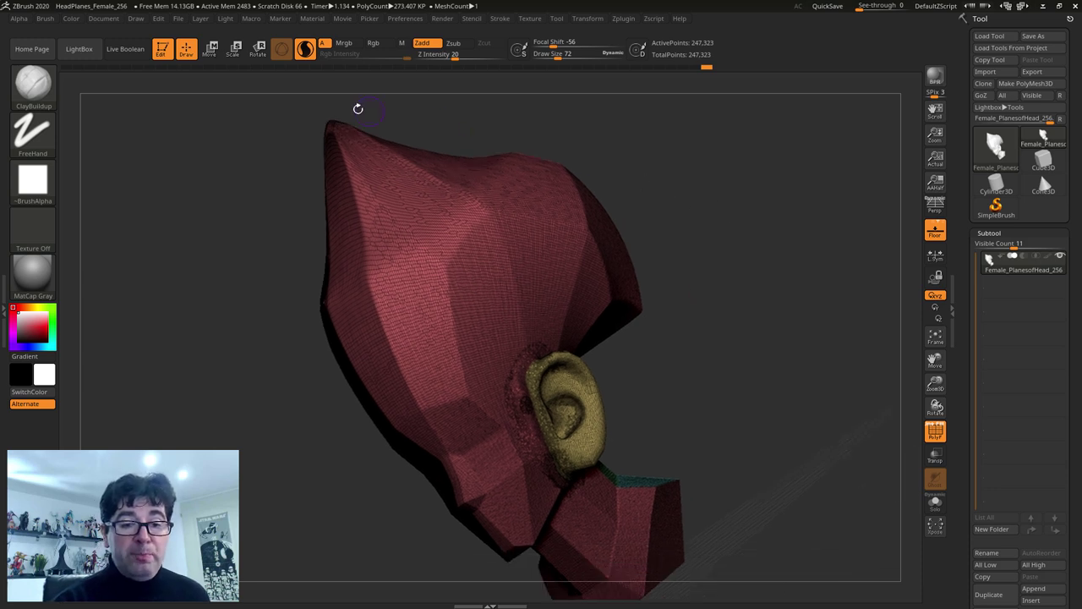
# Step: Select the Move brush (B-M-V) and snap the head to a straight front view
pyautogui.press('b')
pyautogui.press('m')
pyautogui.press('v')
pyautogui.keyDown('shift'); pyautogui.moveTo(712, 360); pyautogui.dragTo(693, 356); pyautogui.keyUp('shift')
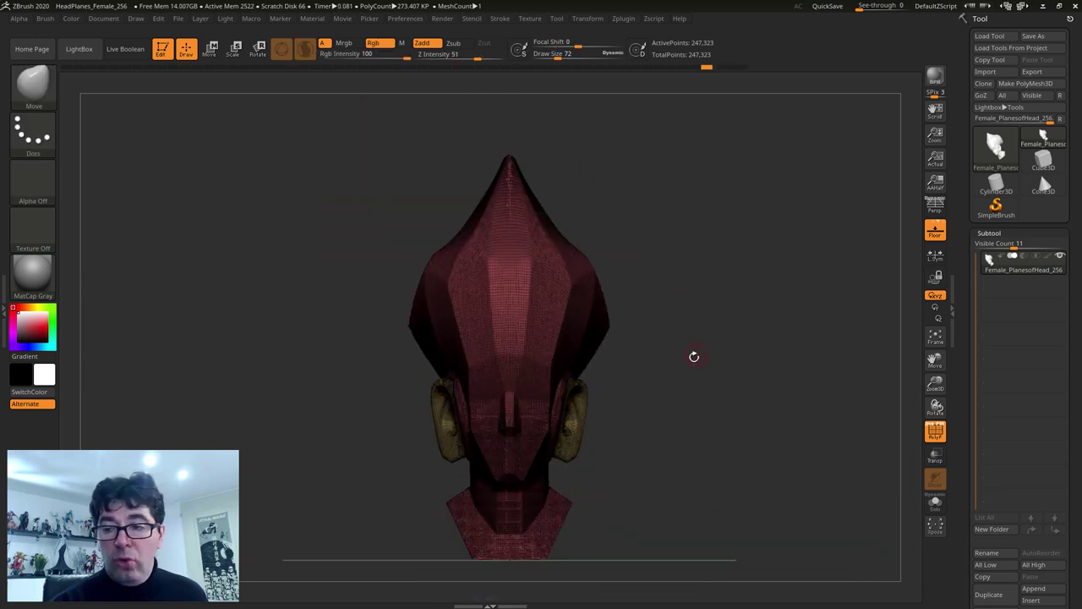
pyautogui.keyDown('alt'); pyautogui.moveTo(330, 216); pyautogui.dragTo(290, 198); pyautogui.keyUp('alt')
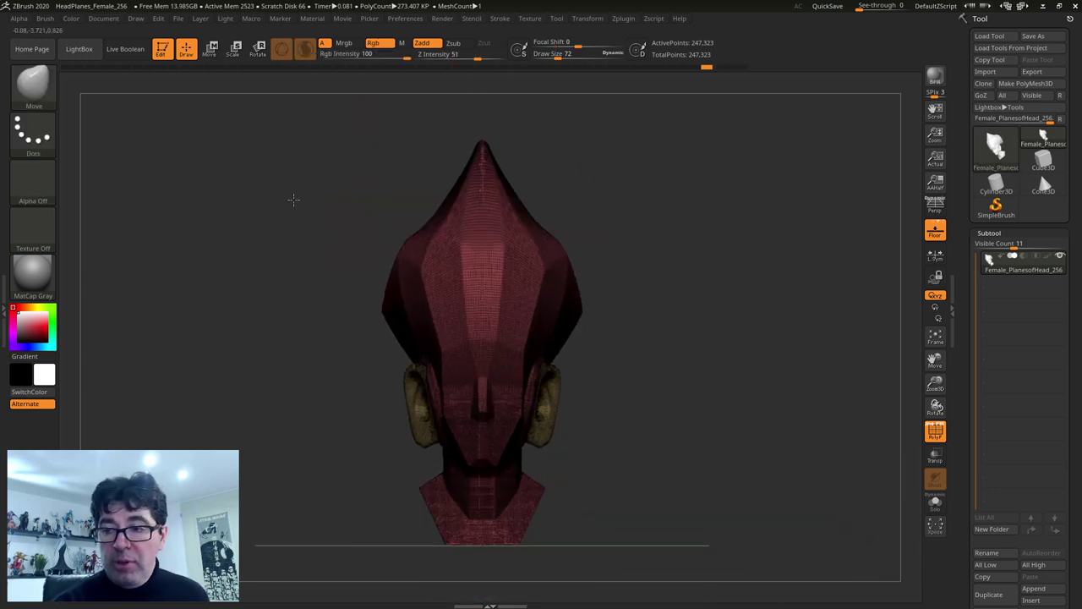
# Step: Replace the head with a Cylinder3D converted to PolyMesh3D, with the gizmo active
pyautogui.click(996, 181)
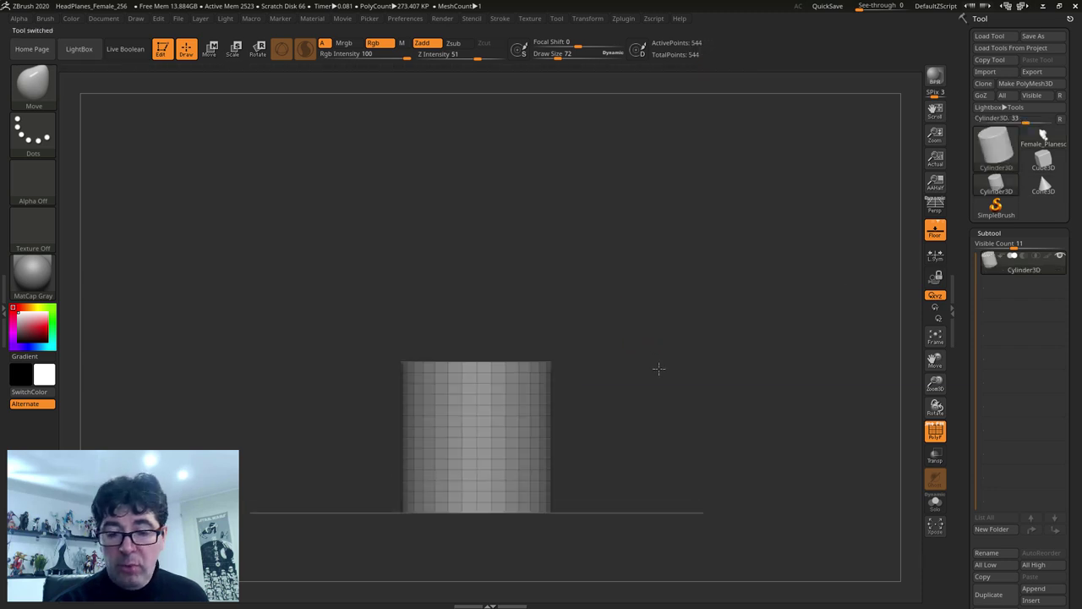
pyautogui.click(1026, 83)
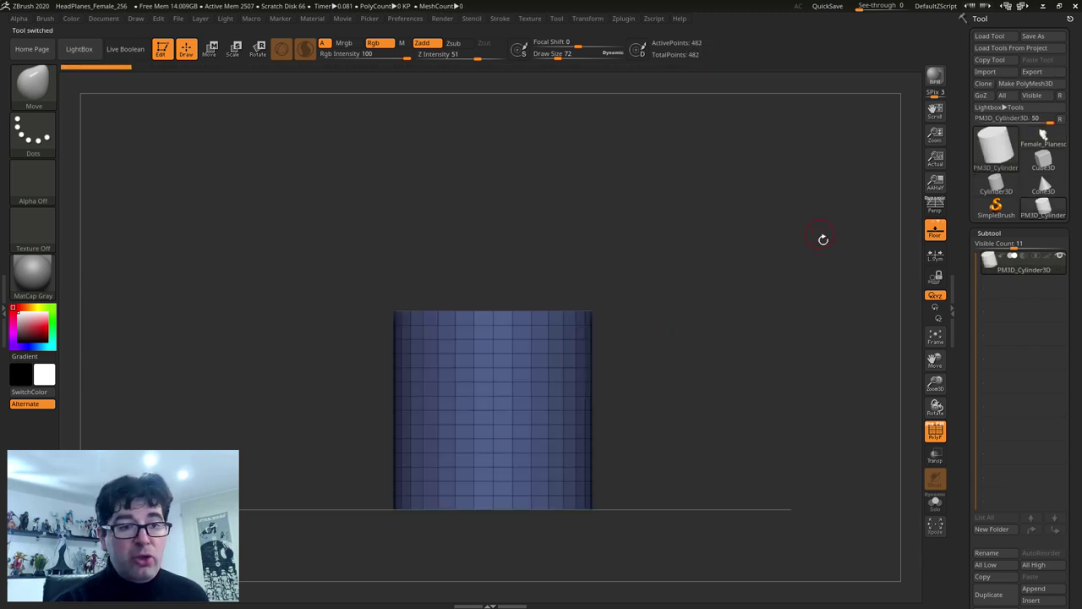
pyautogui.click(209, 48)
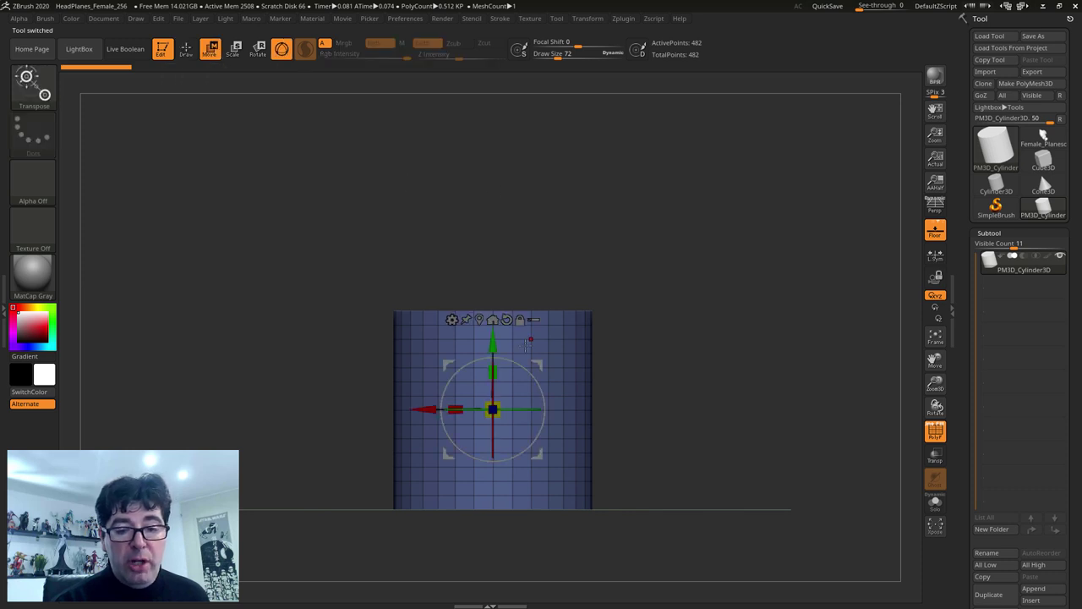
pyautogui.moveTo(702, 406)
pyautogui.mouseDown()
pyautogui.moveTo(665, 369)
pyautogui.moveTo(714, 339)
pyautogui.moveTo(671, 363)
pyautogui.mouseUp()
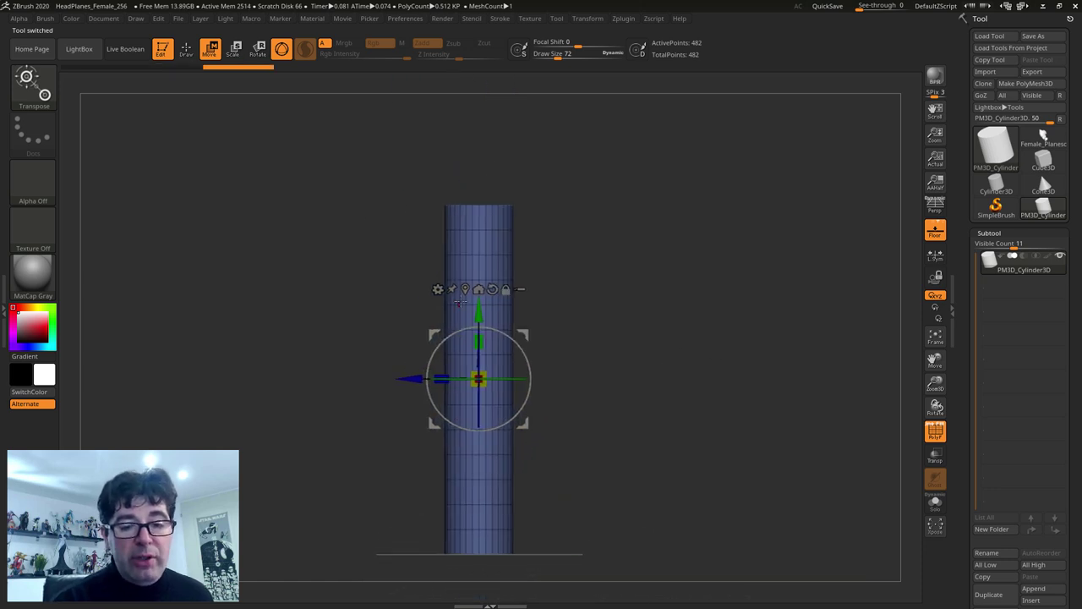
# Step: Apply and reset a Bend Curve deformer on the cylinder
pyautogui.click(437, 290)
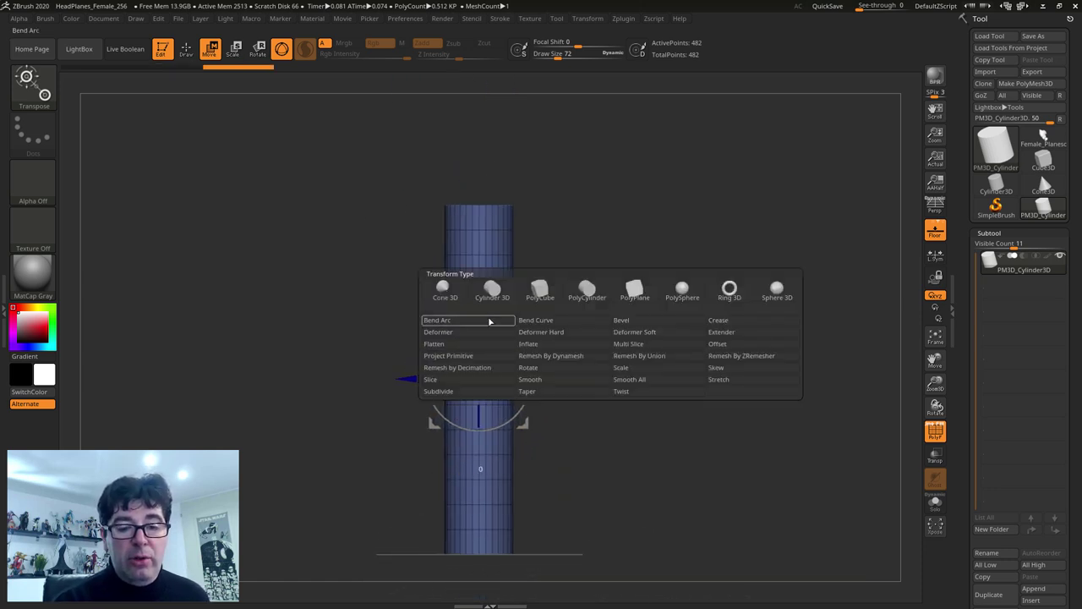
pyautogui.click(537, 320)
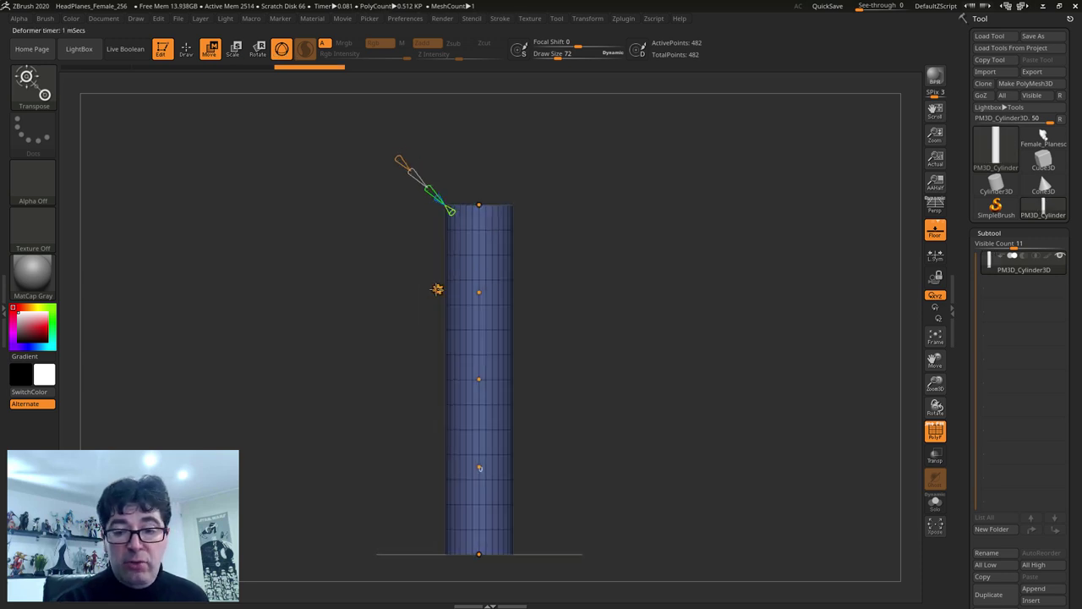
pyautogui.click(437, 289)
pyautogui.click(710, 290)
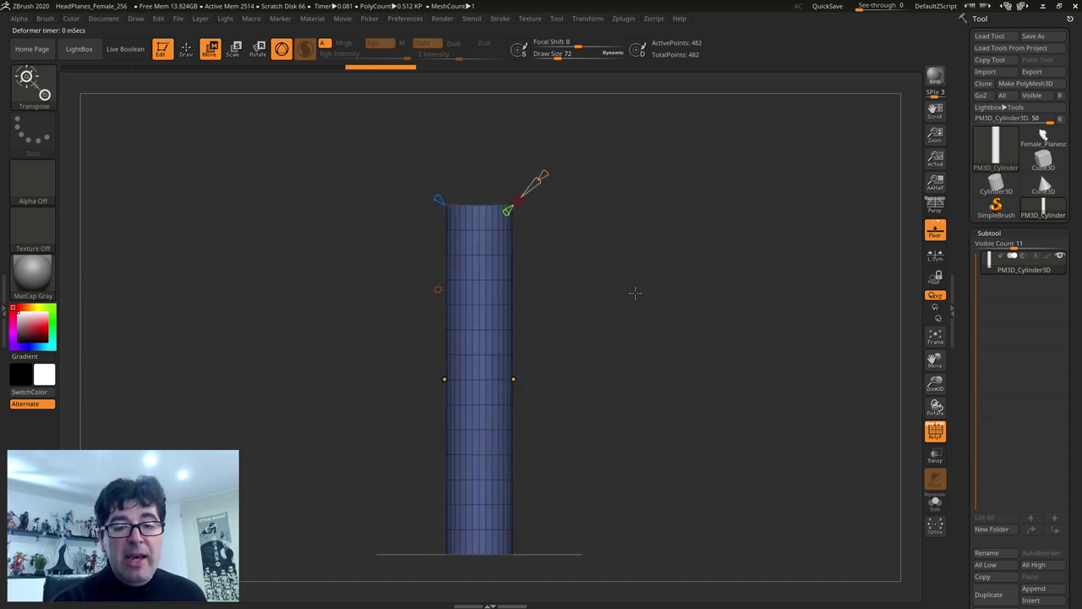
pyautogui.moveTo(632, 293); pyautogui.dragTo(629, 316)
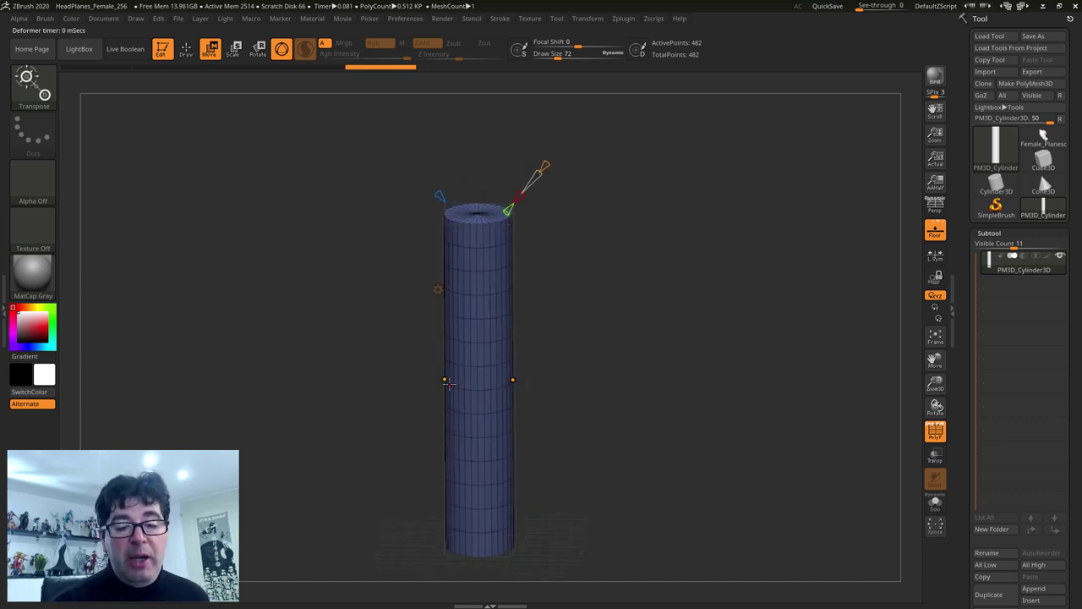
# Step: Test a bend, undo it, and settle the curve on fewer control points
pyautogui.moveTo(448, 383)
pyautogui.mouseDown()
pyautogui.moveTo(388, 421)
pyautogui.moveTo(590, 252)
pyautogui.mouseUp()
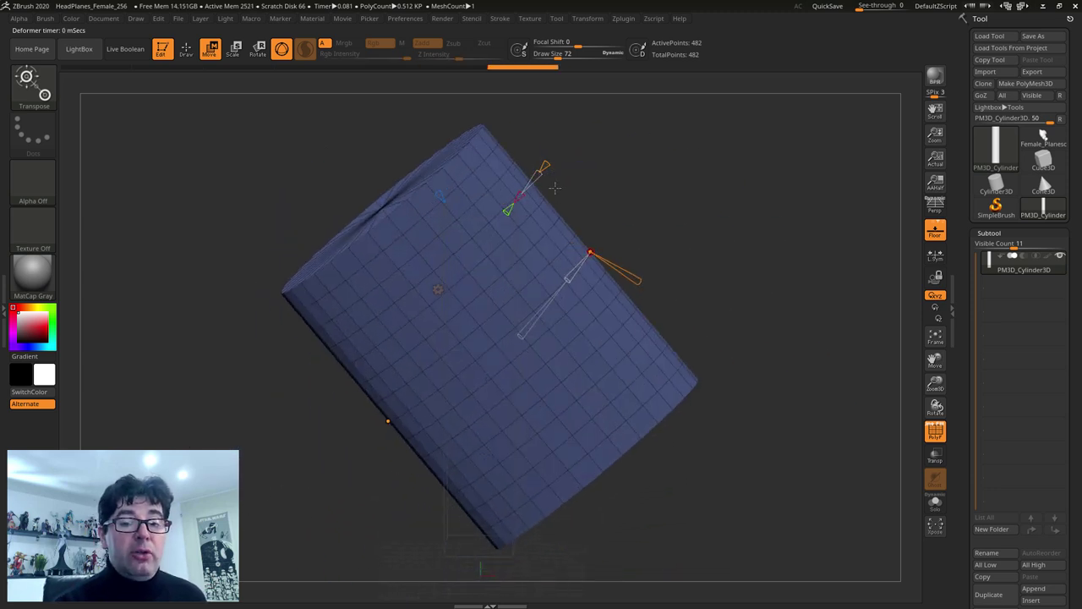
pyautogui.moveTo(545, 166)
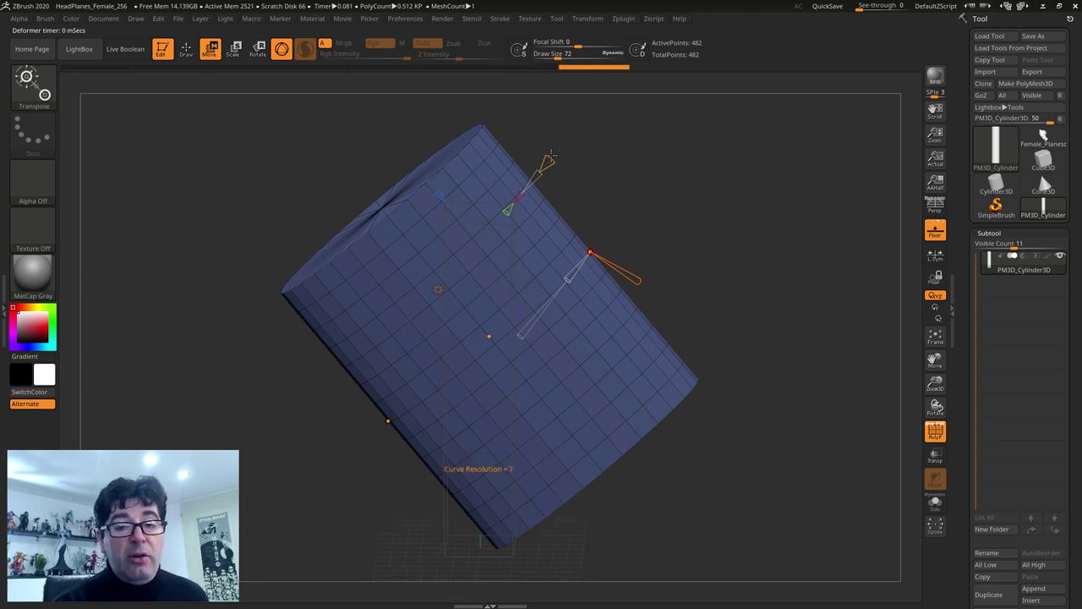
pyautogui.moveTo(546, 158); pyautogui.dragTo(558, 150)
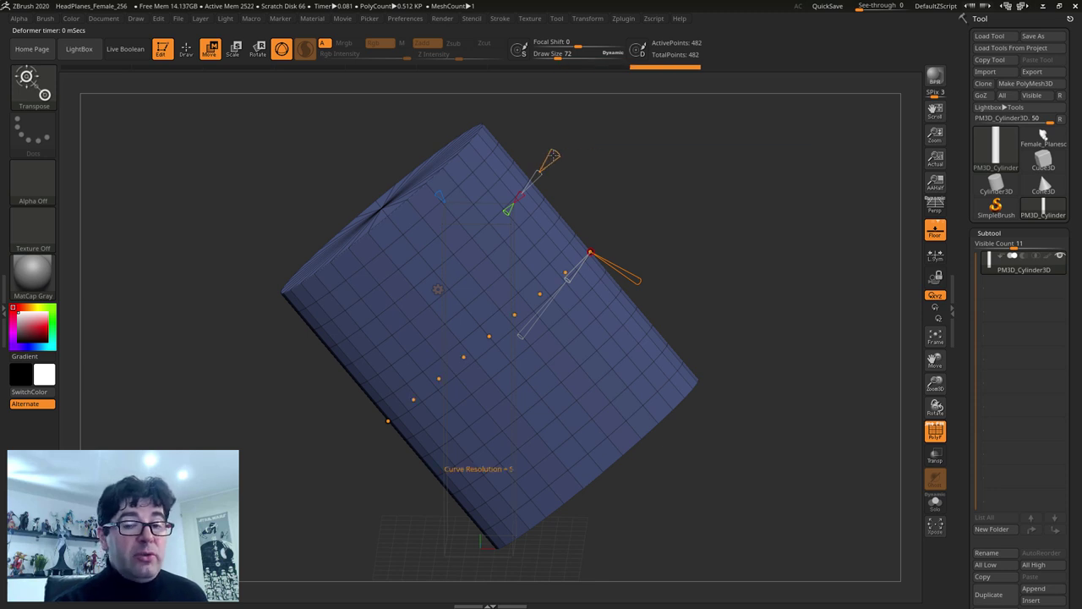
pyautogui.press('ctrl')
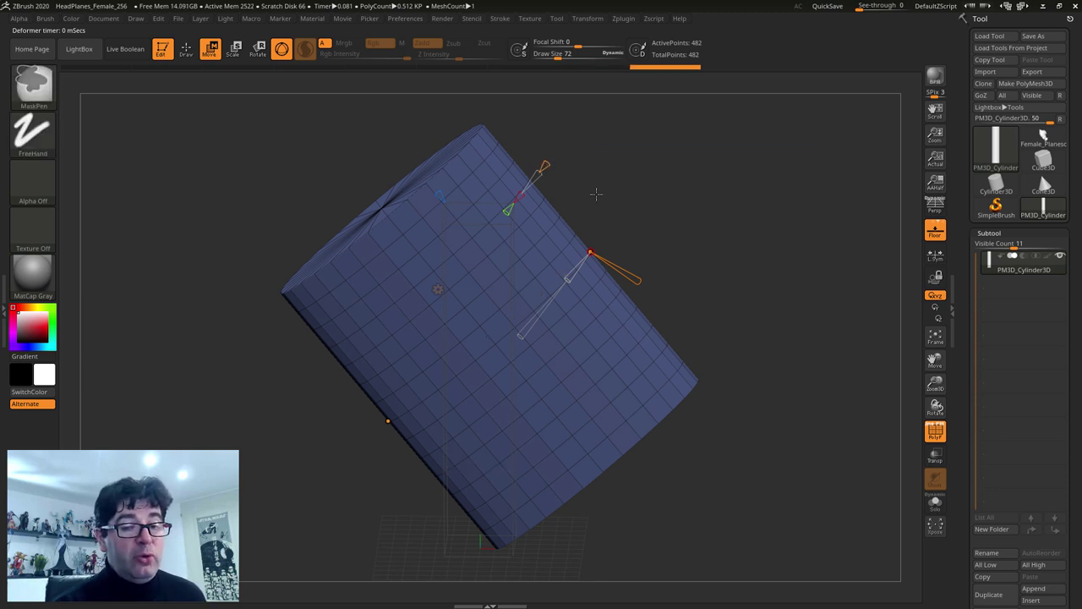
pyautogui.hotkey('ctrl', 'z')
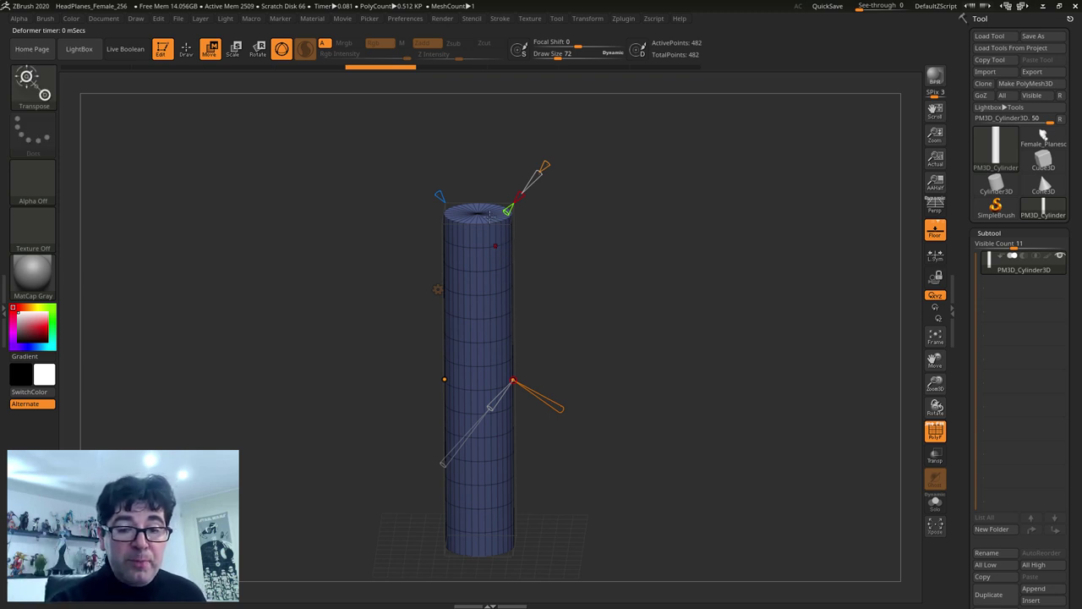
pyautogui.click(438, 195)
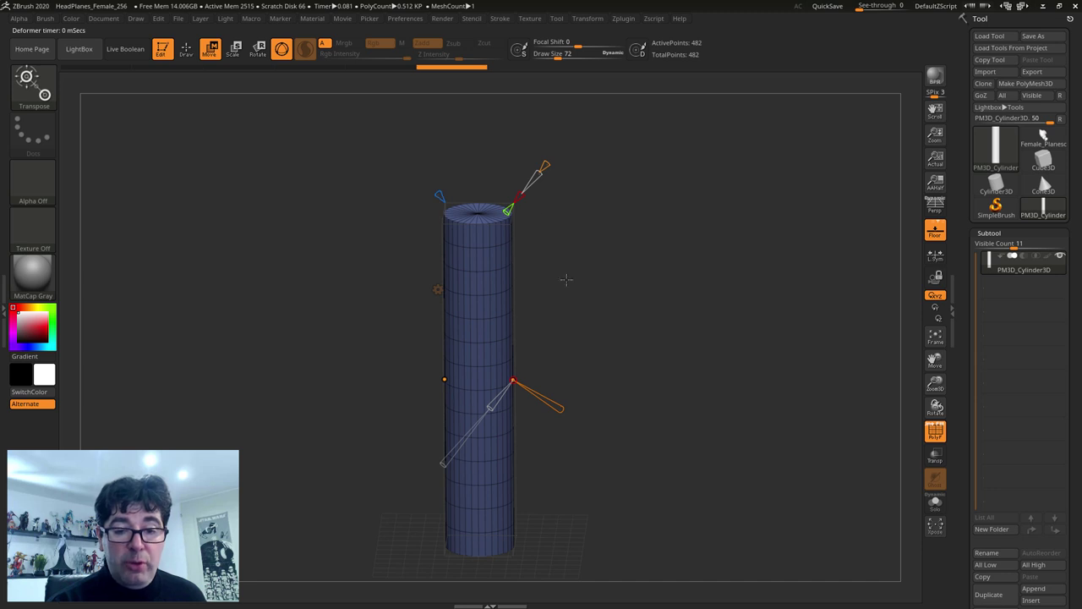
pyautogui.moveTo(523, 197); pyautogui.dragTo(529, 186)
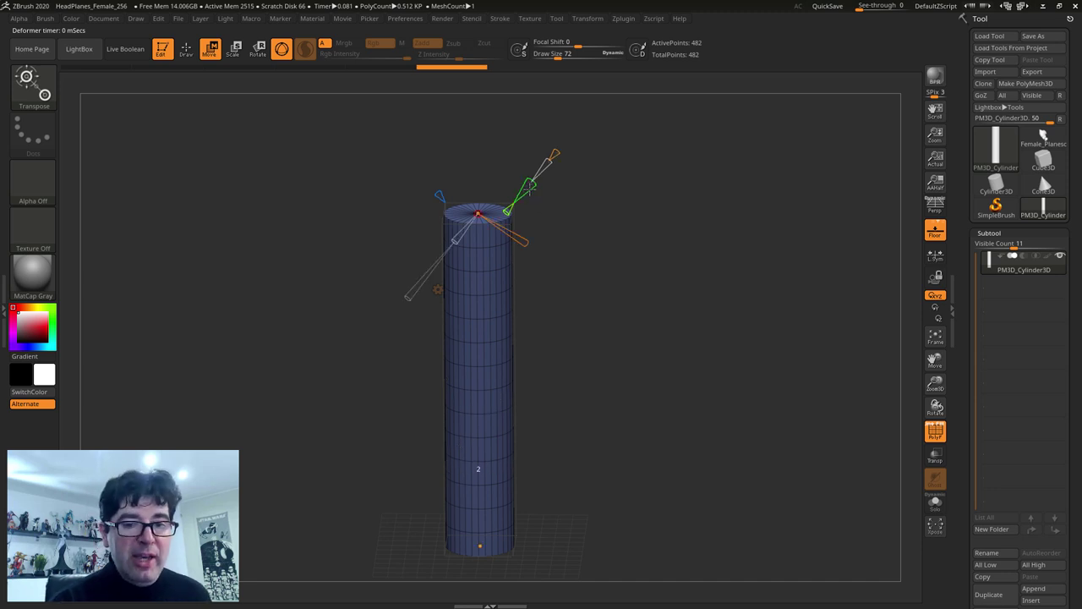
pyautogui.click(530, 186)
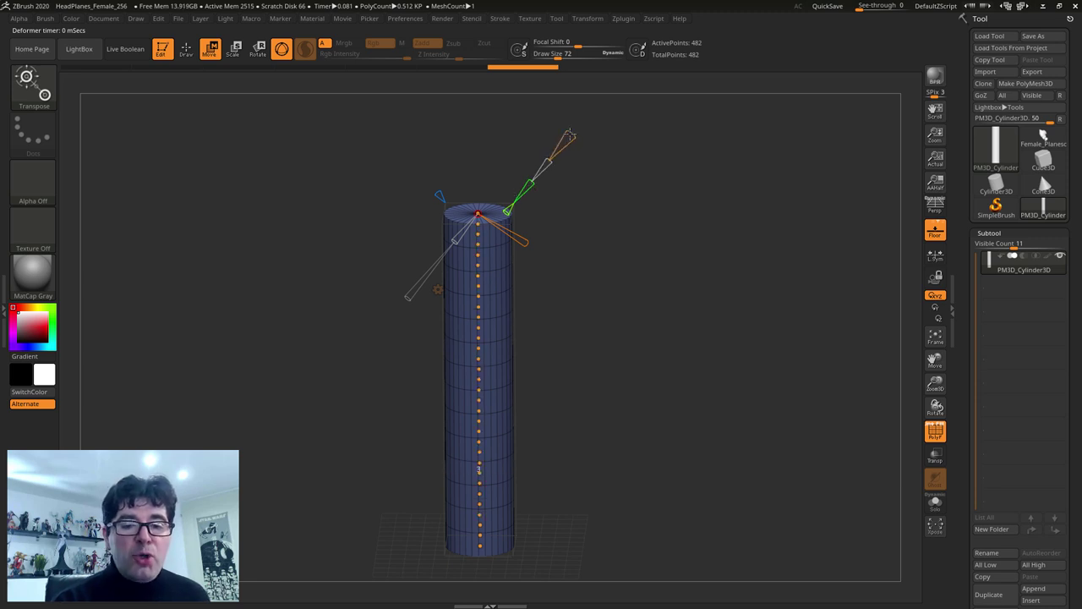
pyautogui.click(571, 146)
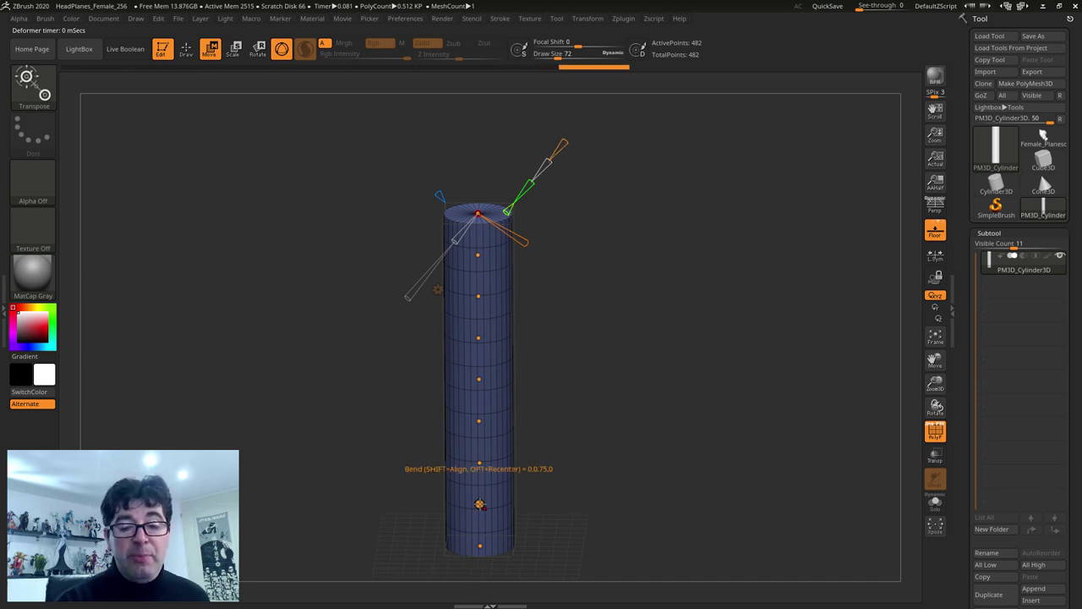
# Step: Pull the curve points to bend the cylinder into a C-shaped tube
pyautogui.moveTo(489, 220); pyautogui.dragTo(651, 159)
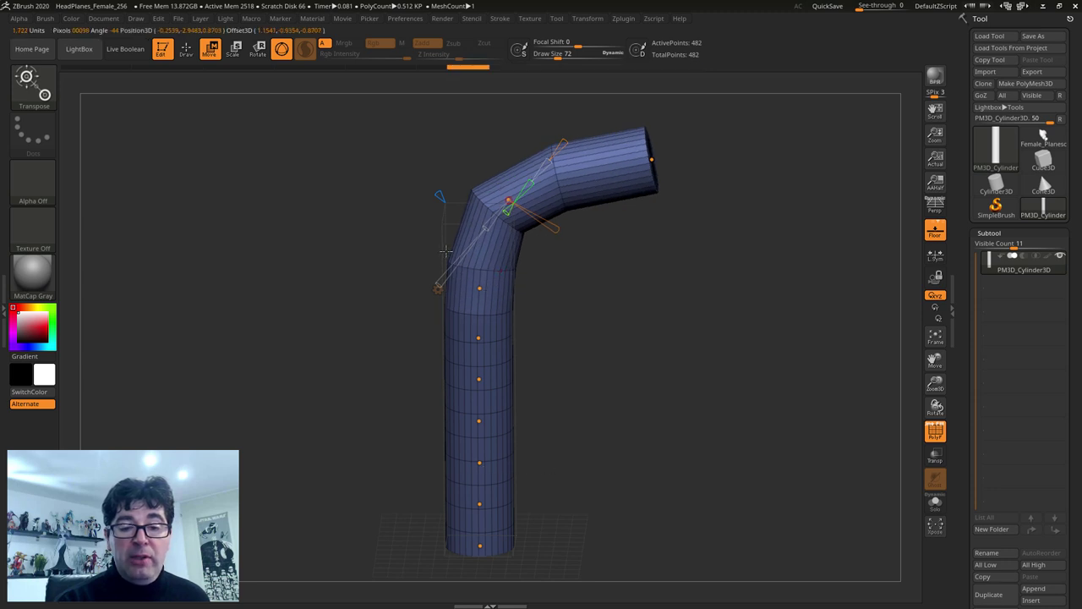
pyautogui.moveTo(479, 286)
pyautogui.mouseDown()
pyautogui.moveTo(462, 326)
pyautogui.moveTo(503, 329)
pyautogui.mouseUp()
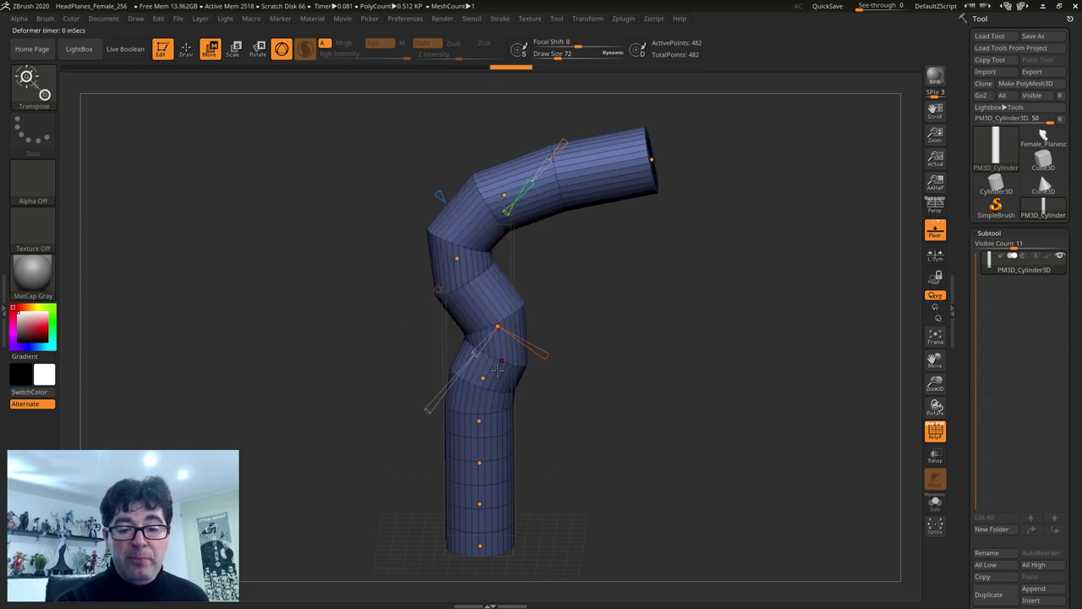
pyautogui.moveTo(479, 379); pyautogui.dragTo(510, 398)
pyautogui.moveTo(479, 463); pyautogui.dragTo(491, 467)
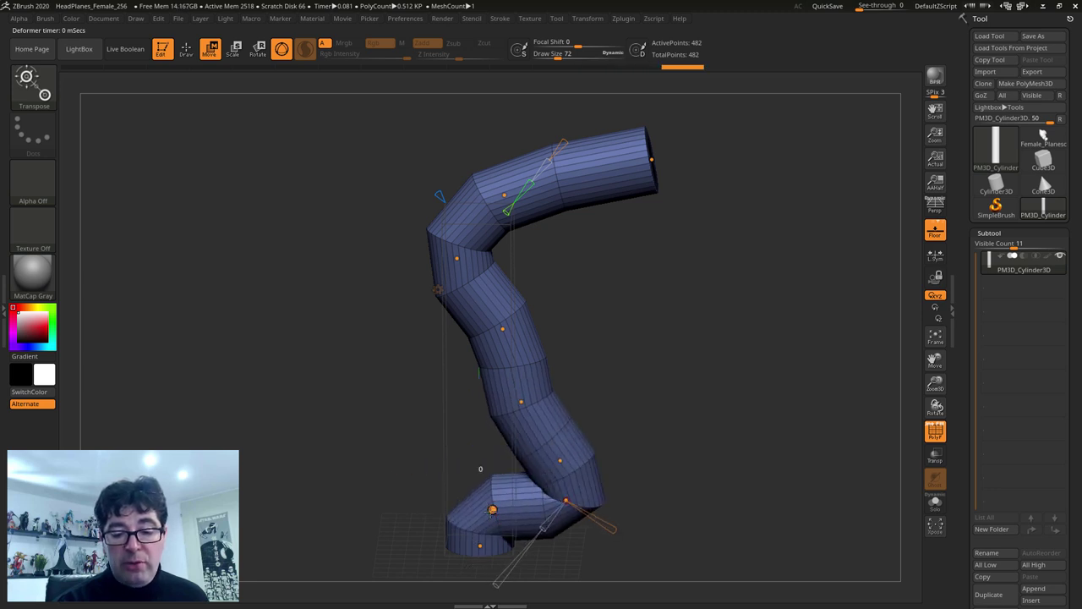
pyautogui.moveTo(525, 524)
pyautogui.mouseDown()
pyautogui.moveTo(786, 550)
pyautogui.moveTo(786, 491)
pyautogui.mouseUp()
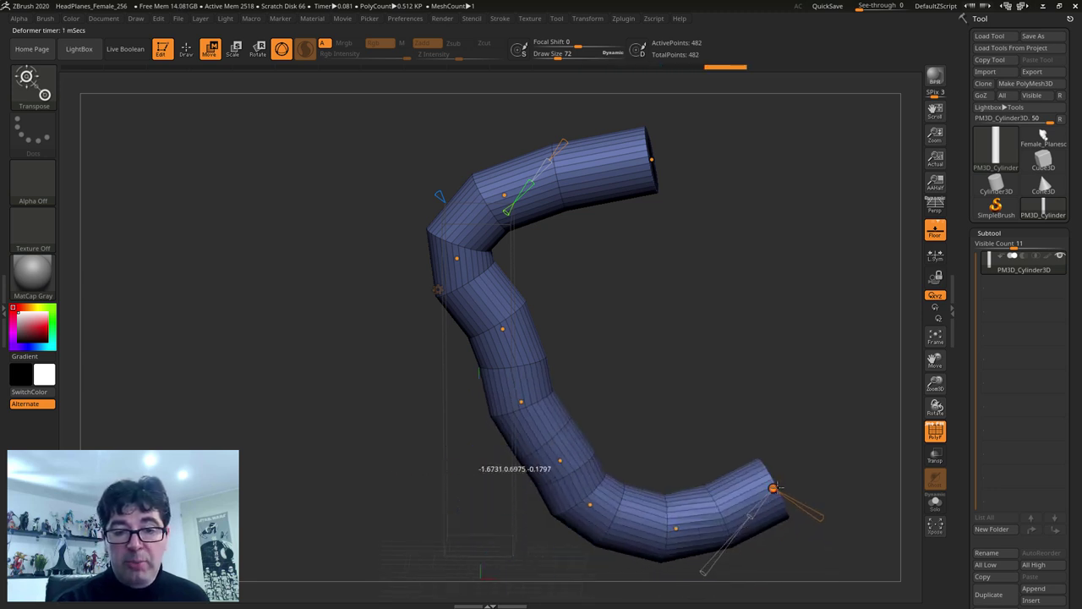
pyautogui.moveTo(435, 196)
pyautogui.mouseDown()
pyautogui.moveTo(439, 172)
pyautogui.moveTo(440, 196)
pyautogui.mouseUp()
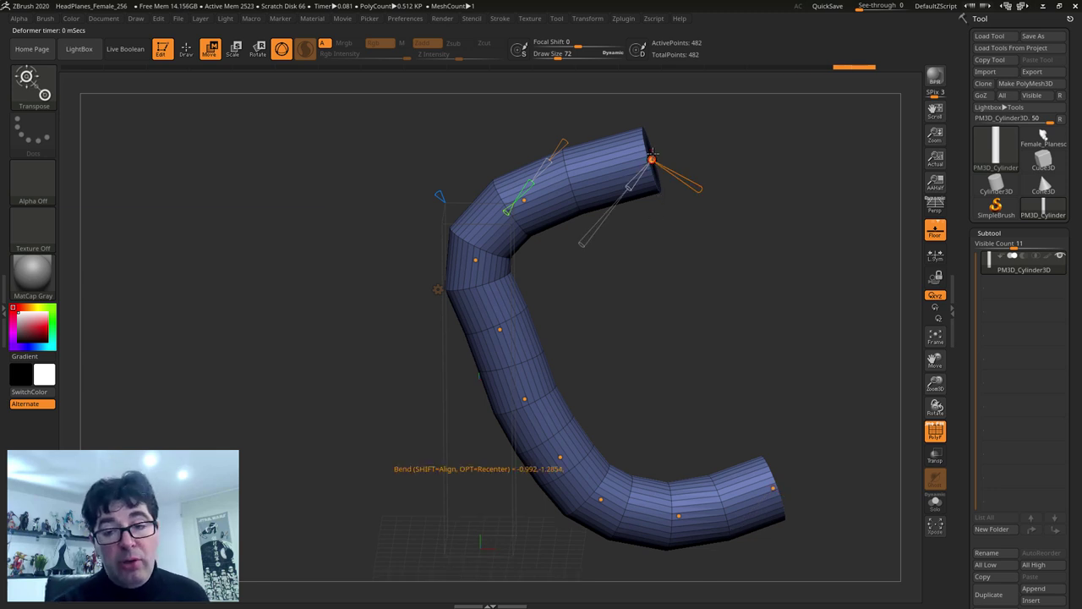
pyautogui.moveTo(651, 161)
pyautogui.mouseDown()
pyautogui.moveTo(640, 149)
pyautogui.moveTo(702, 191)
pyautogui.moveTo(687, 175)
pyautogui.mouseUp()
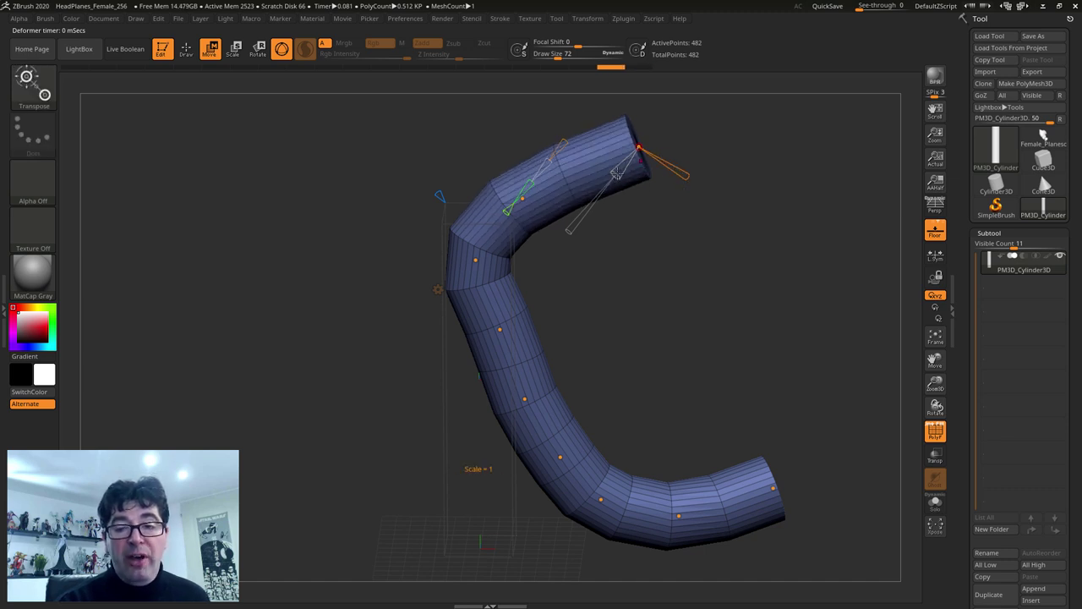
# Step: Thicken, flare and tilt the top cone, zoom out, and undo a bend
pyautogui.moveTo(616, 174)
pyautogui.mouseDown()
pyautogui.moveTo(683, 291)
pyautogui.moveTo(546, 302)
pyautogui.mouseUp()
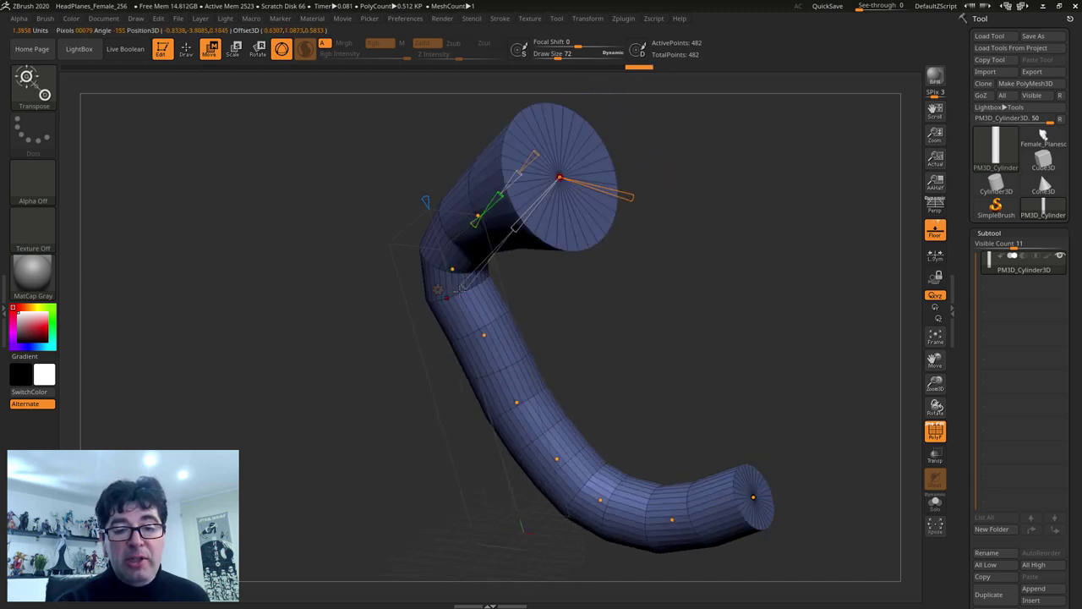
pyautogui.moveTo(462, 288); pyautogui.dragTo(525, 240)
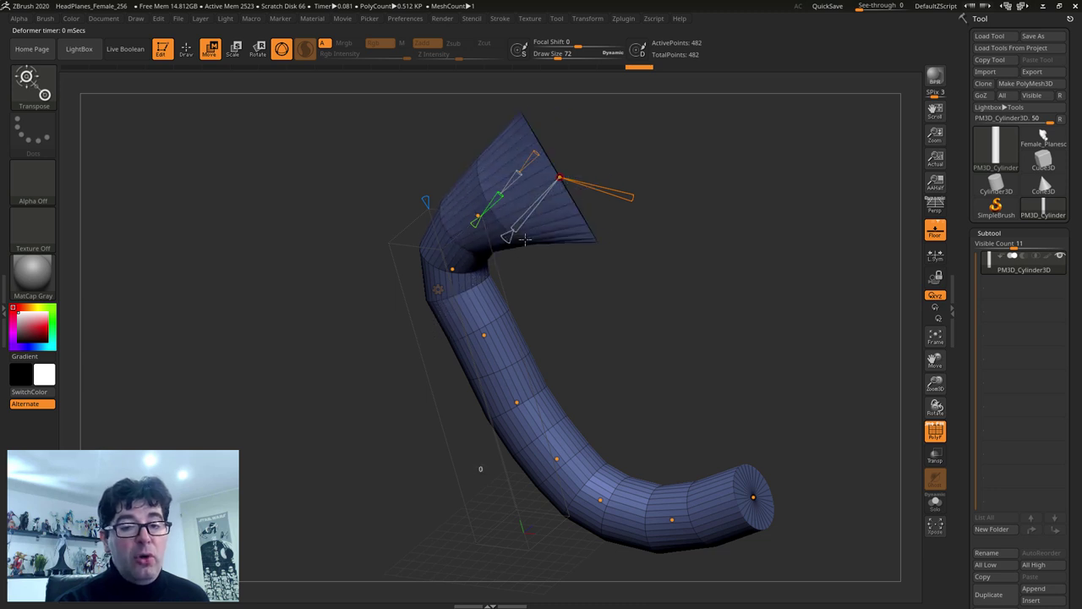
pyautogui.moveTo(525, 240); pyautogui.dragTo(657, 296)
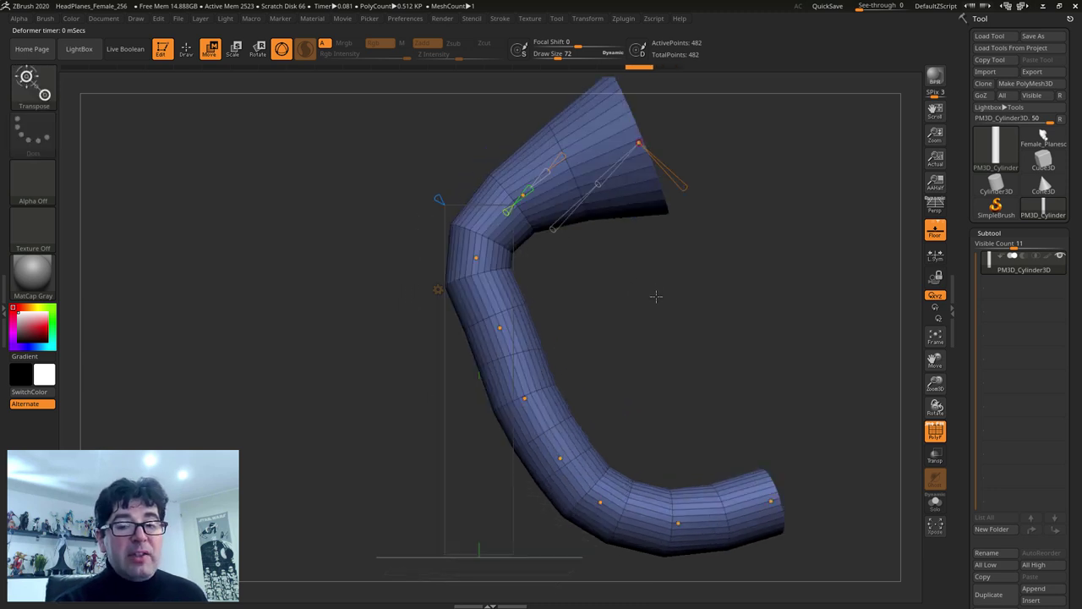
pyautogui.press('-')
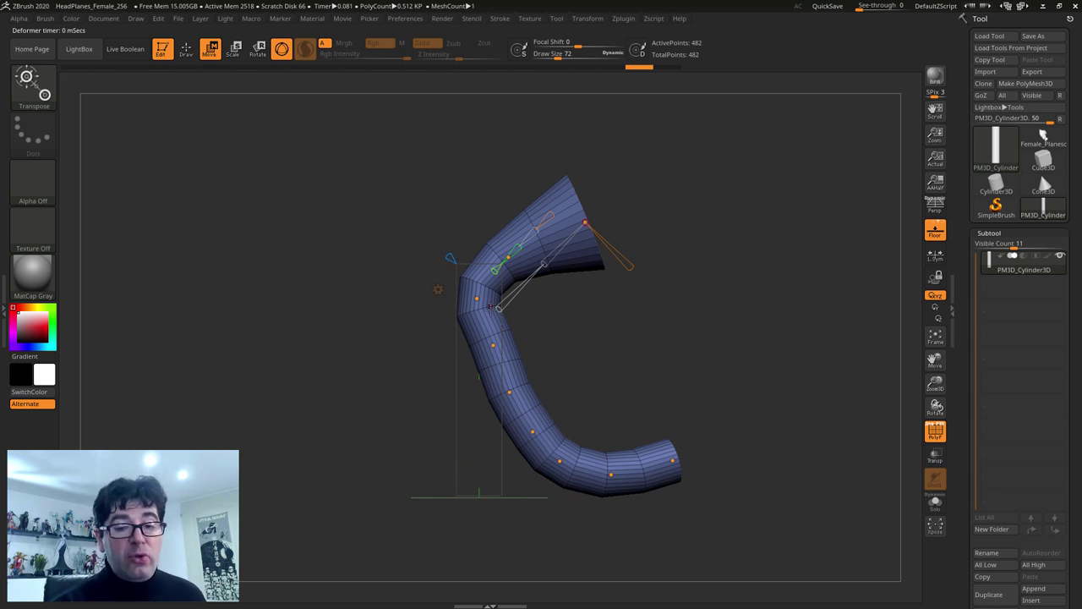
pyautogui.hotkey('ctrl', 'z')
# Step: Undo to a straight cylinder, then rotate it with Gizmo 3D to lean diagonally right
pyautogui.hotkey('ctrl', 'z')
pyautogui.hotkey('ctrl', 'z')
pyautogui.hotkey('ctrl', 'z')
pyautogui.hotkey('ctrl', 'z')
pyautogui.hotkey('ctrl', 'z')
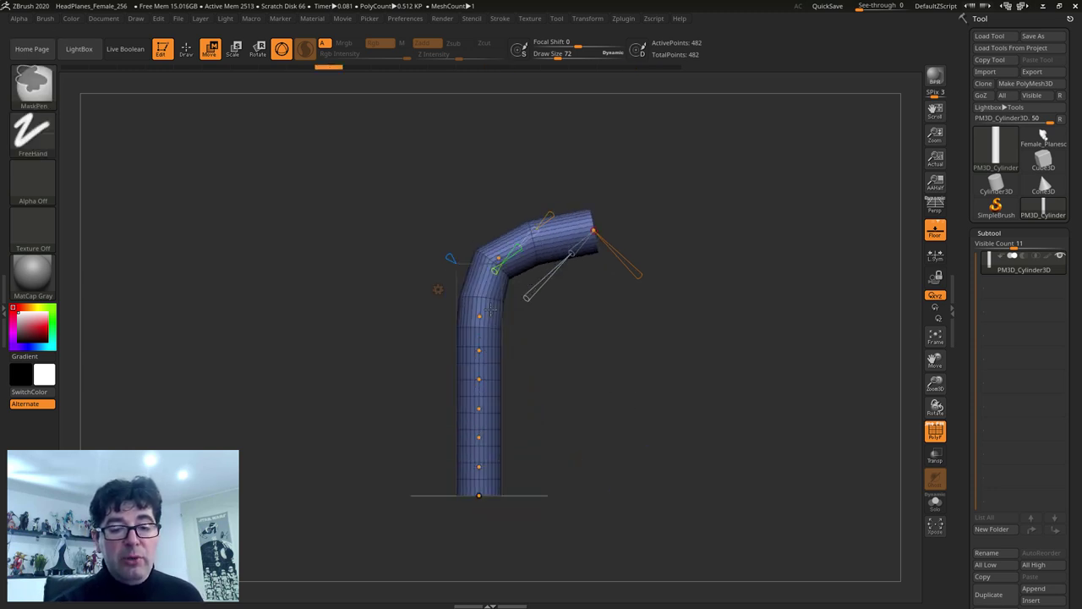
pyautogui.hotkey('ctrl', 'z')
pyautogui.hotkey('ctrl', 'z')
pyautogui.hotkey('ctrl', 'z')
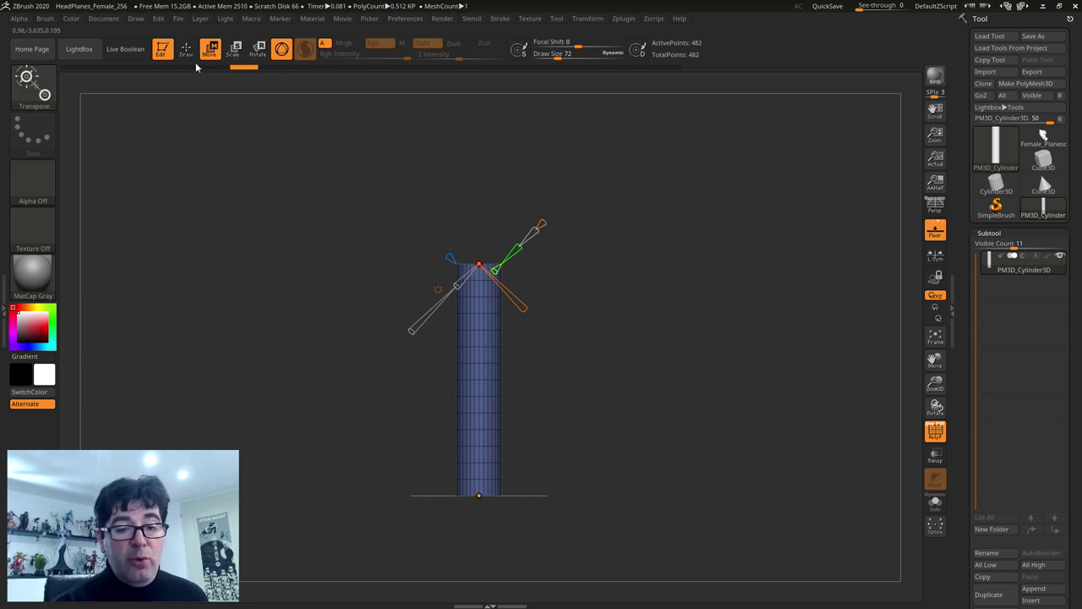
pyautogui.click(437, 289)
pyautogui.click(453, 303)
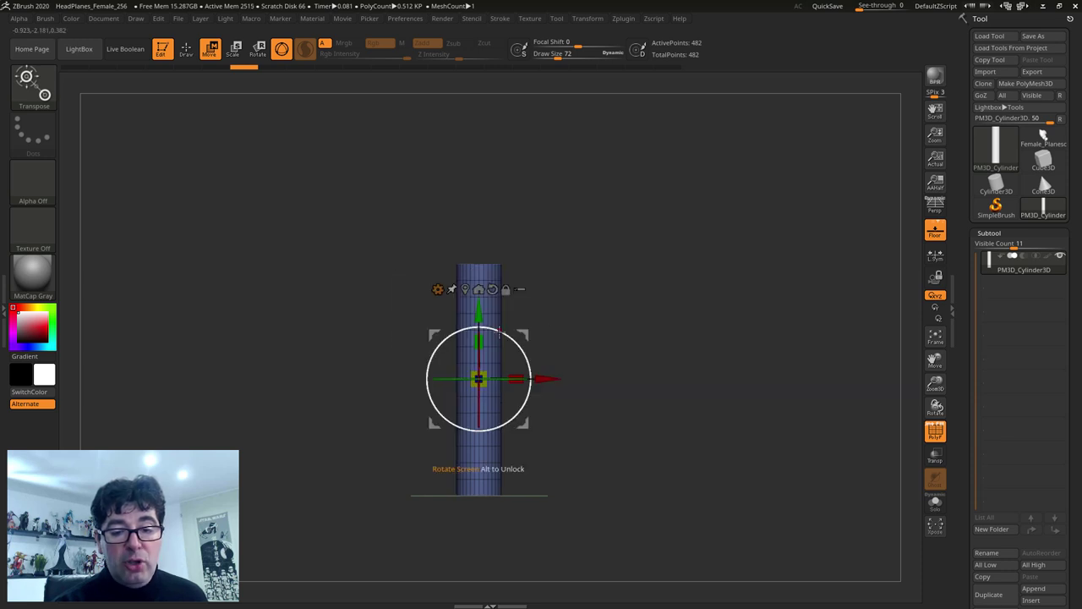
pyautogui.moveTo(499, 332); pyautogui.dragTo(520, 349)
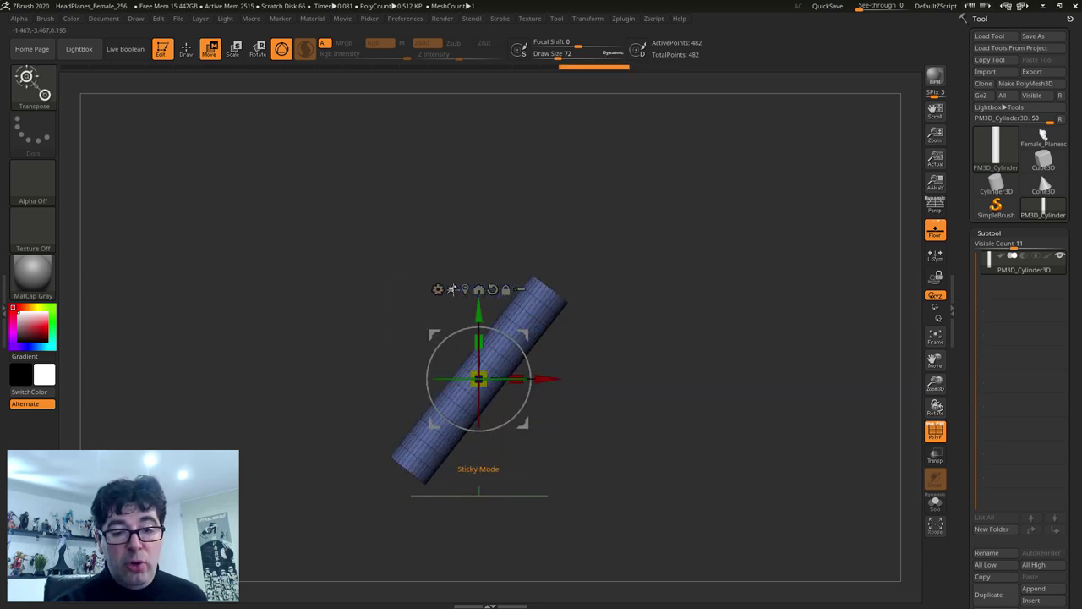
pyautogui.hotkey('ctrl', 'z')
pyautogui.moveTo(512, 333); pyautogui.dragTo(563, 355)
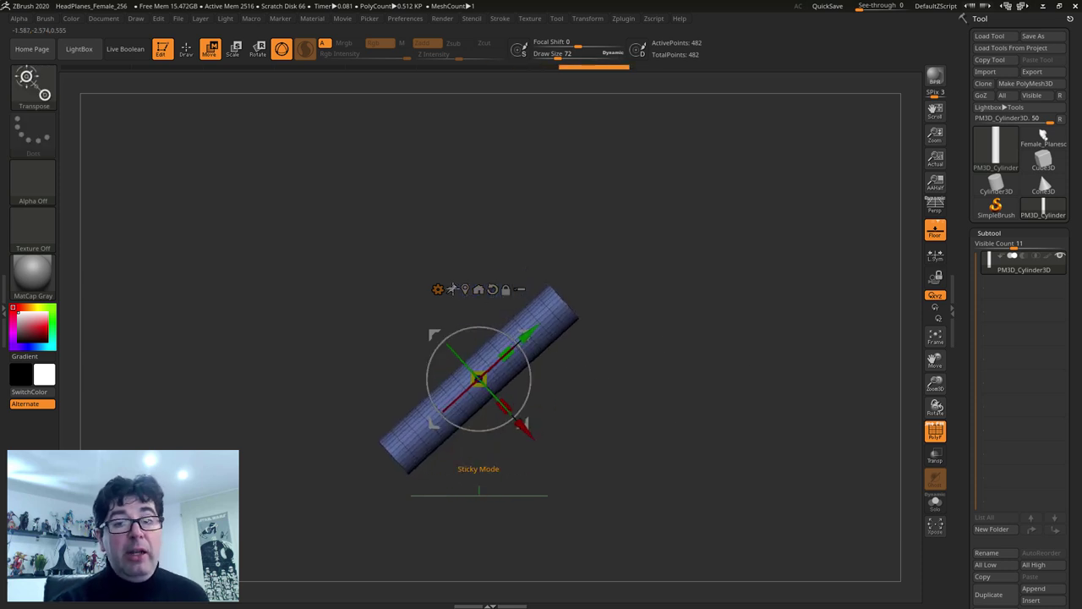
# Step: Add a Bend Curve deformer with more control points and bend the cylinder into a zigzag
pyautogui.click(437, 289)
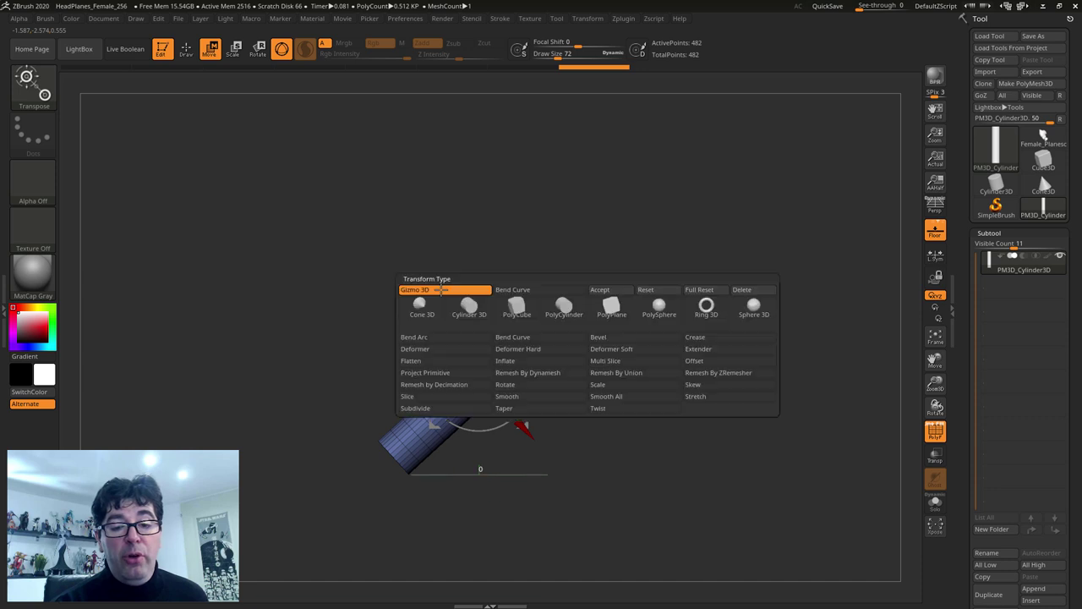
pyautogui.click(523, 340)
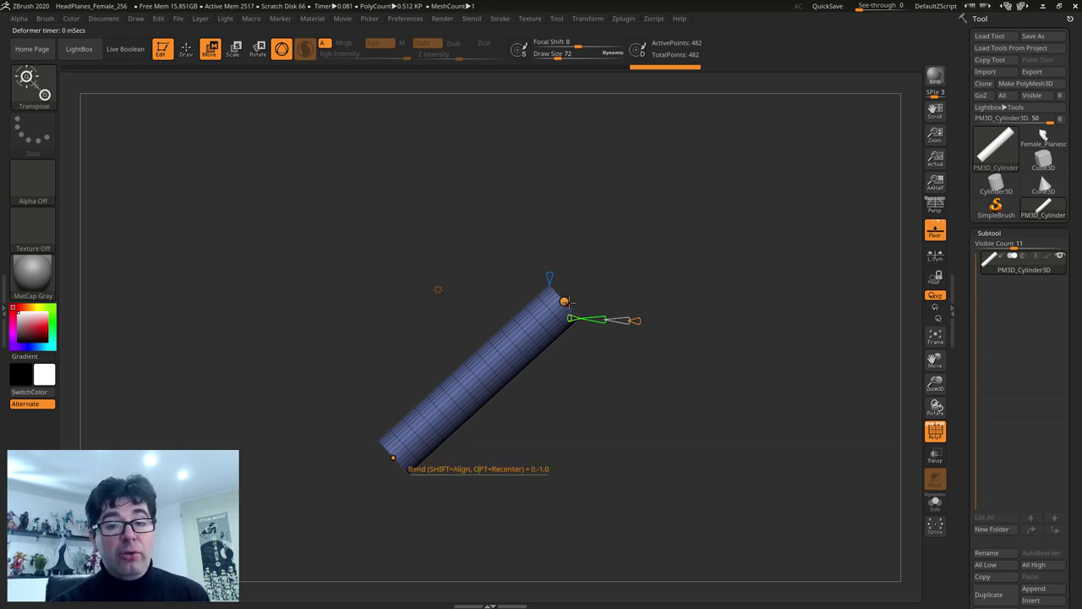
pyautogui.moveTo(565, 301); pyautogui.dragTo(571, 301)
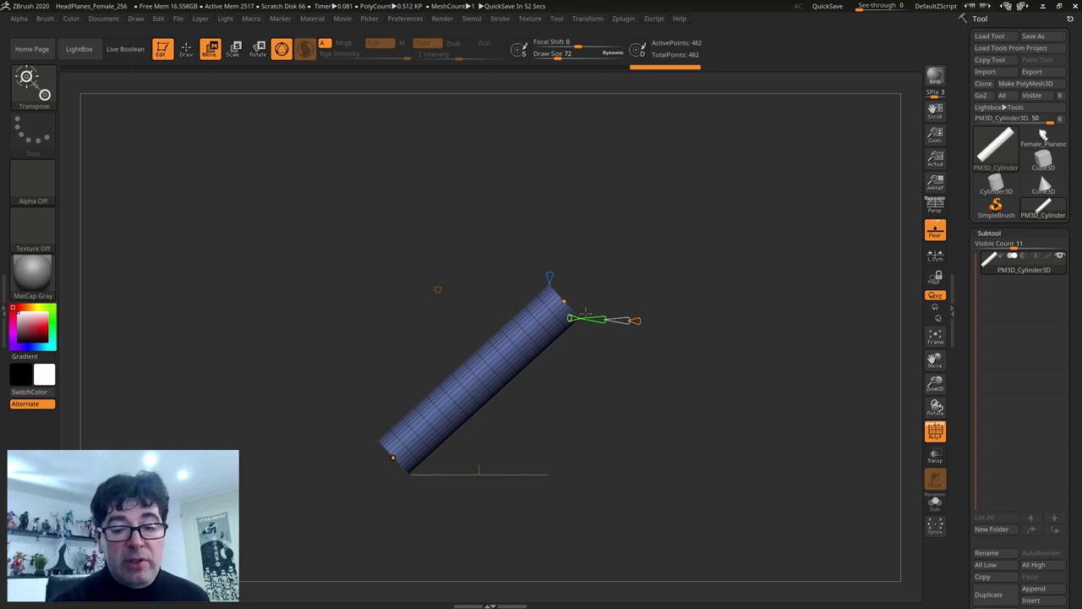
pyautogui.moveTo(635, 319); pyautogui.dragTo(660, 321)
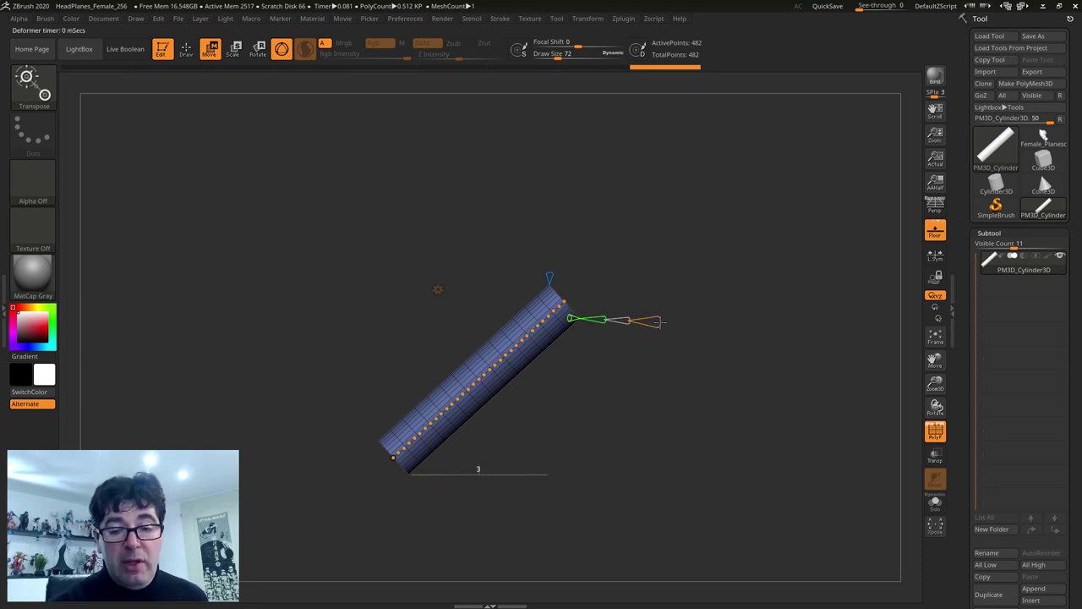
pyautogui.moveTo(563, 301)
pyautogui.mouseDown()
pyautogui.moveTo(486, 158)
pyautogui.moveTo(475, 332)
pyautogui.moveTo(518, 365)
pyautogui.mouseUp()
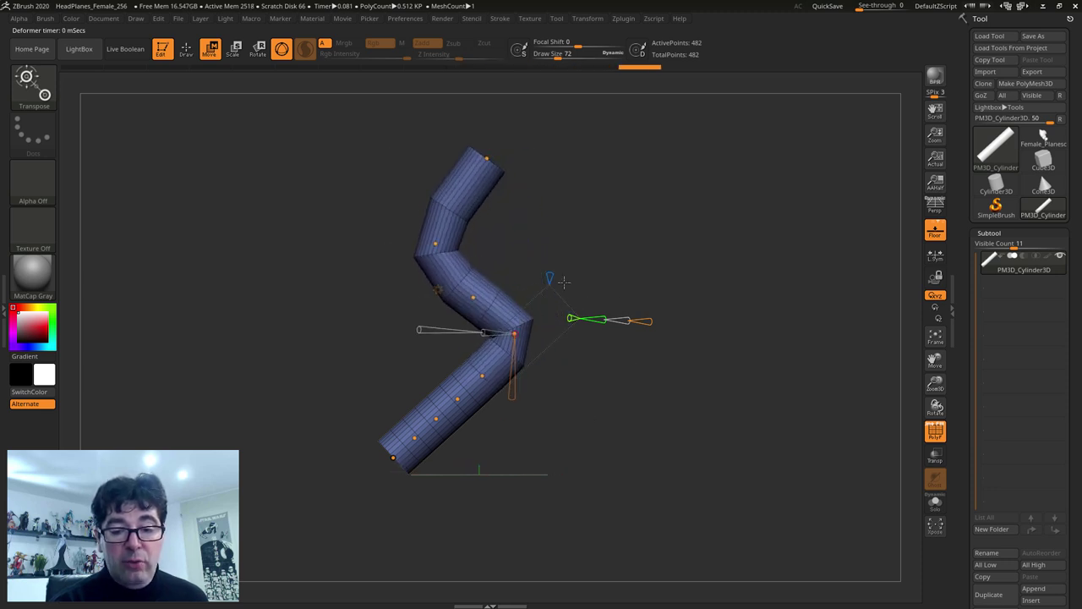
pyautogui.click(438, 289)
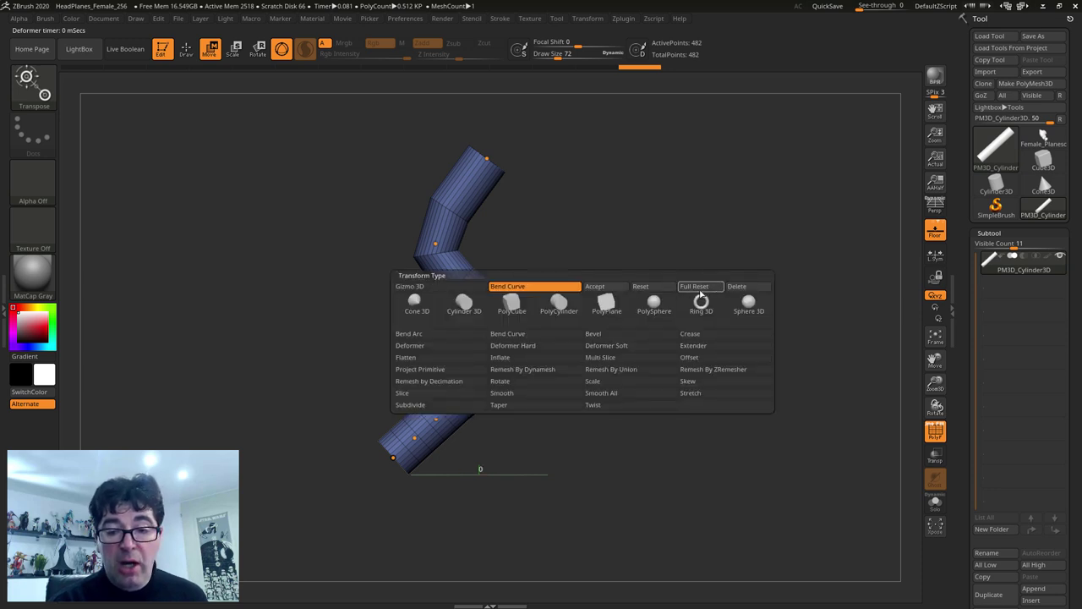
# Step: Accept the zigzag bend and add another deformer from the gear menu
pyautogui.click(599, 294)
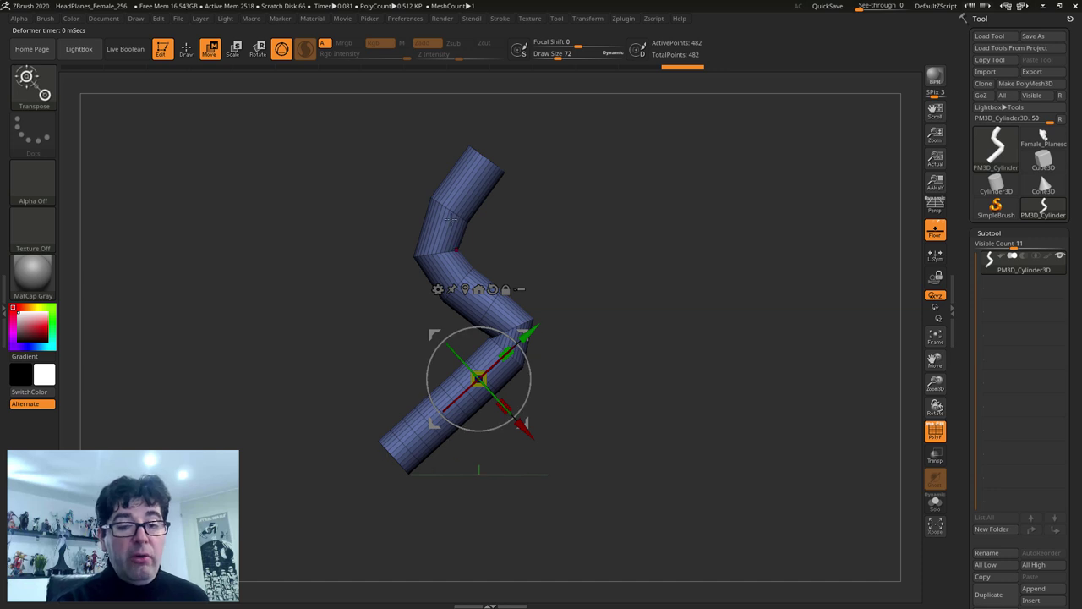
pyautogui.click(437, 289)
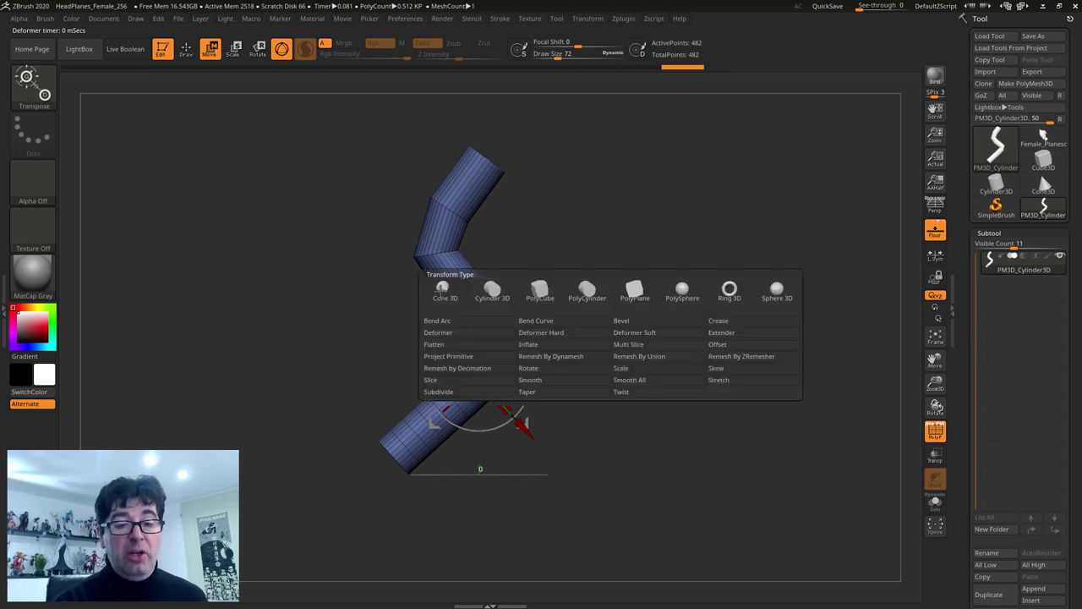
pyautogui.click(542, 329)
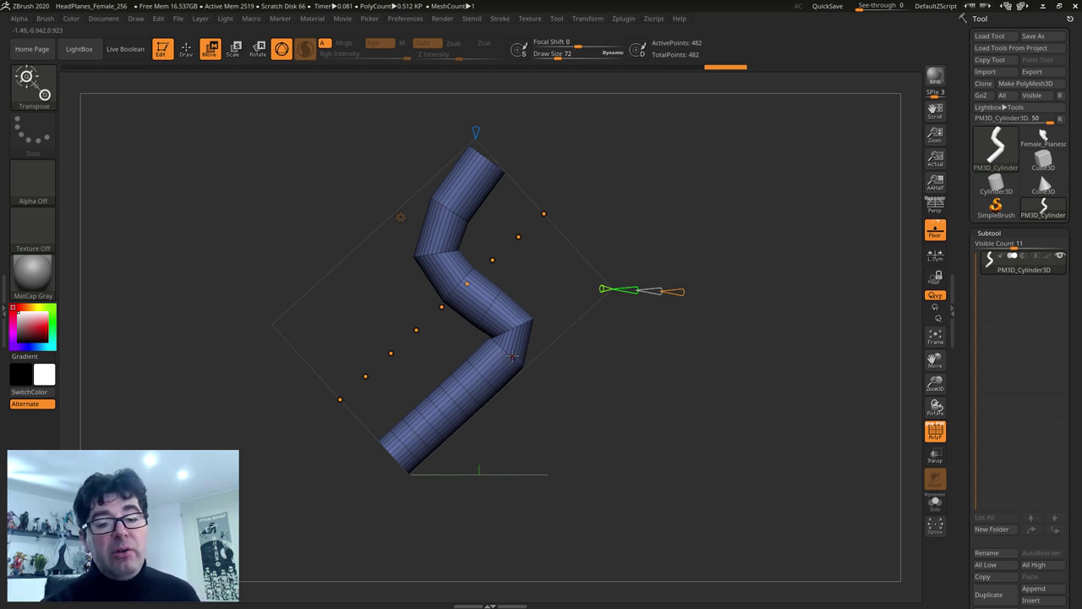
# Step: Undo the bend and tilt, restoring the straight upright cylinder
pyautogui.keyDown('ctrl'); pyautogui.click(507, 358); pyautogui.keyUp('ctrl')
pyautogui.hotkey('ctrl', 'z')
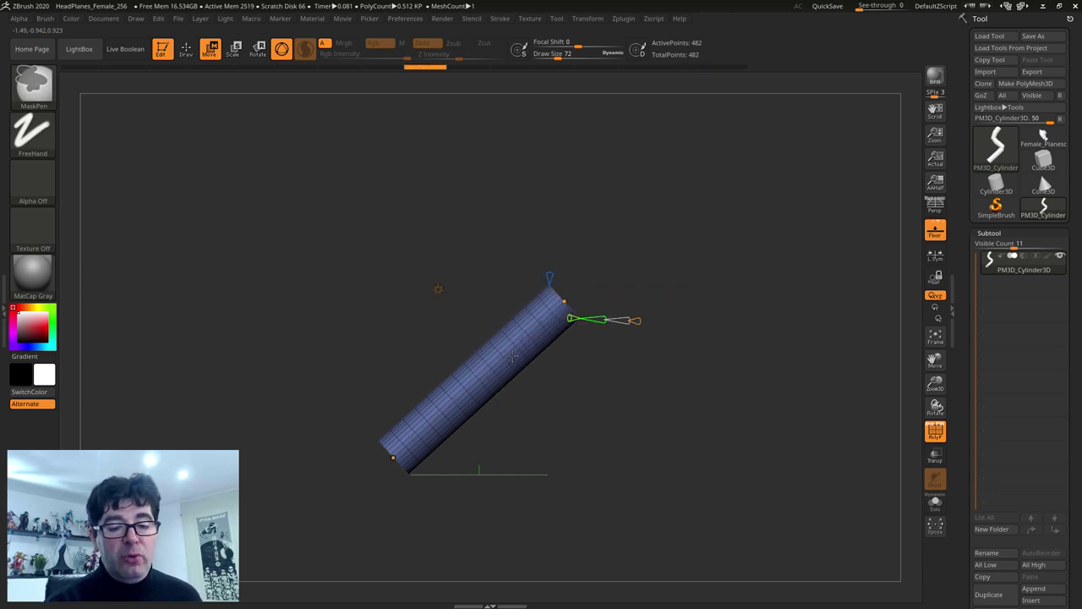
pyautogui.hotkey('ctrl', 'z')
pyautogui.hotkey('ctrl', 'z')
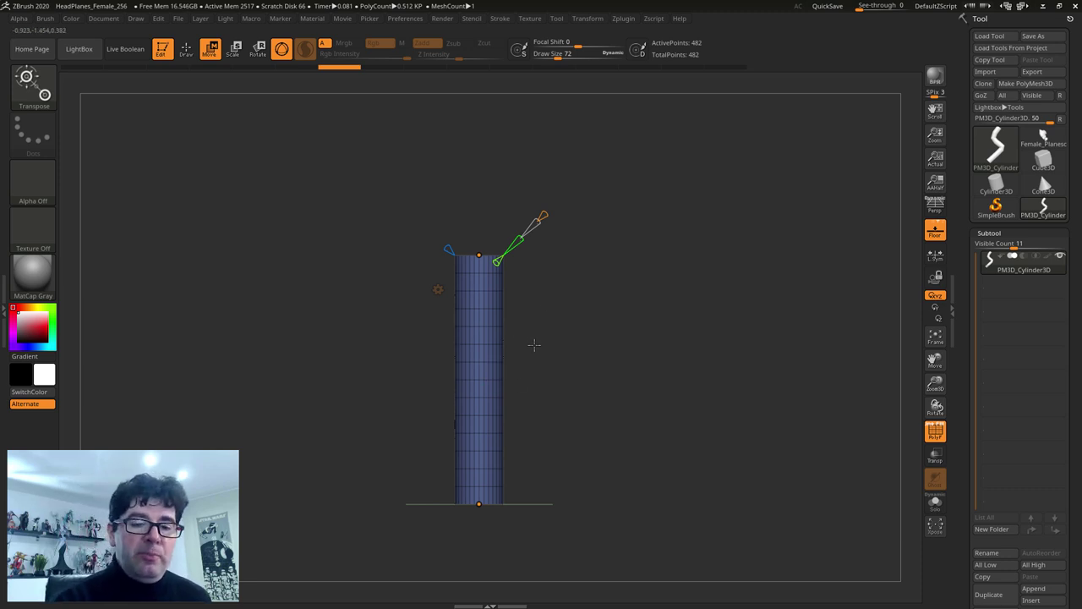
# Step: Add an Extender deformer, extend a middle section, widen the upper part and add subdivisions
pyautogui.click(438, 288)
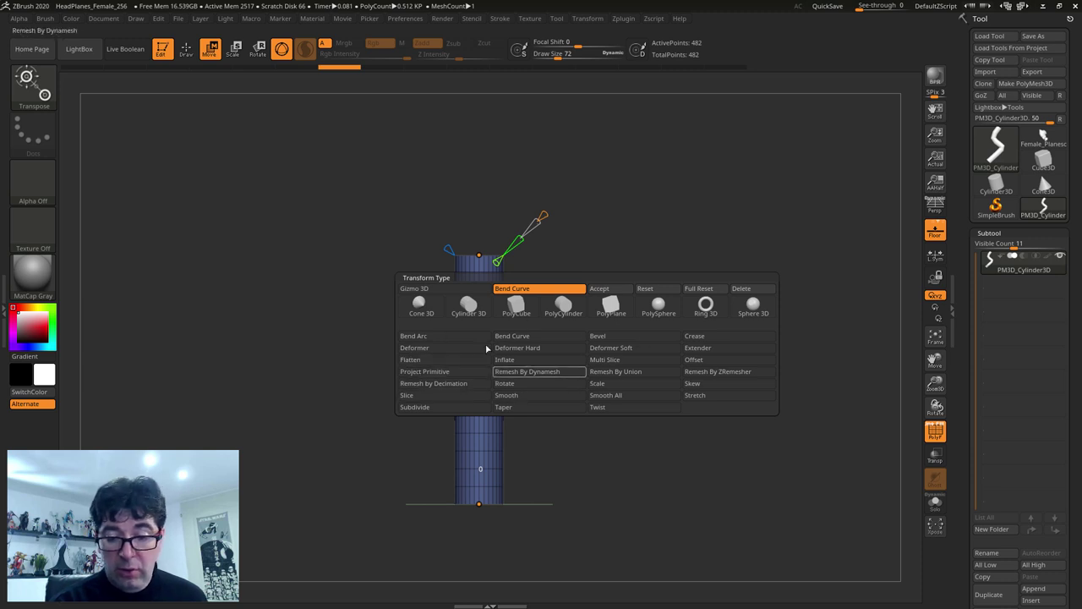
pyautogui.click(707, 347)
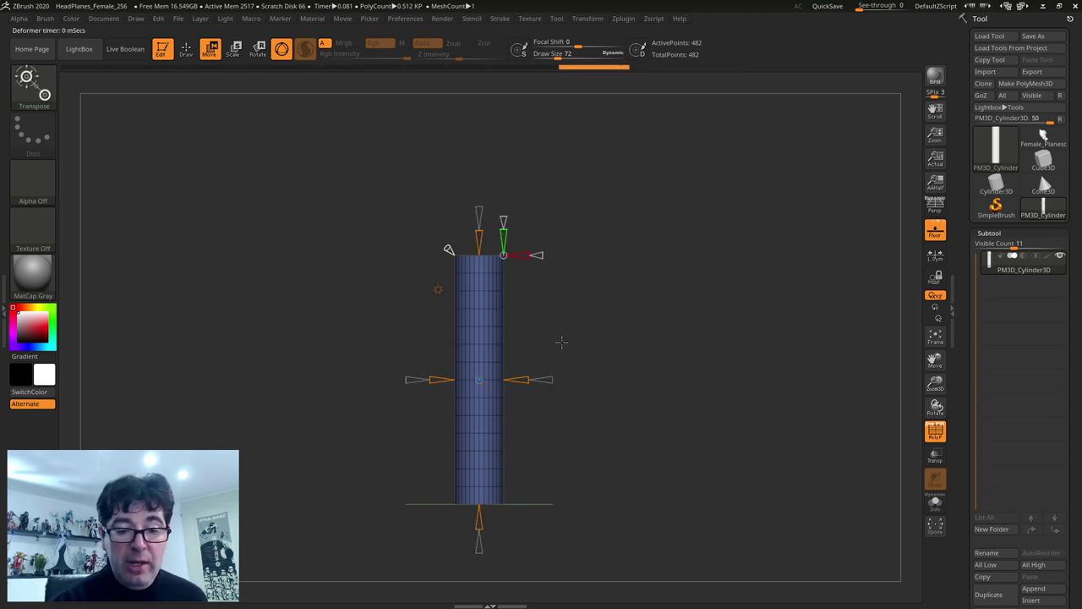
pyautogui.moveTo(562, 341)
pyautogui.mouseDown()
pyautogui.moveTo(597, 346)
pyautogui.moveTo(587, 358)
pyautogui.mouseUp()
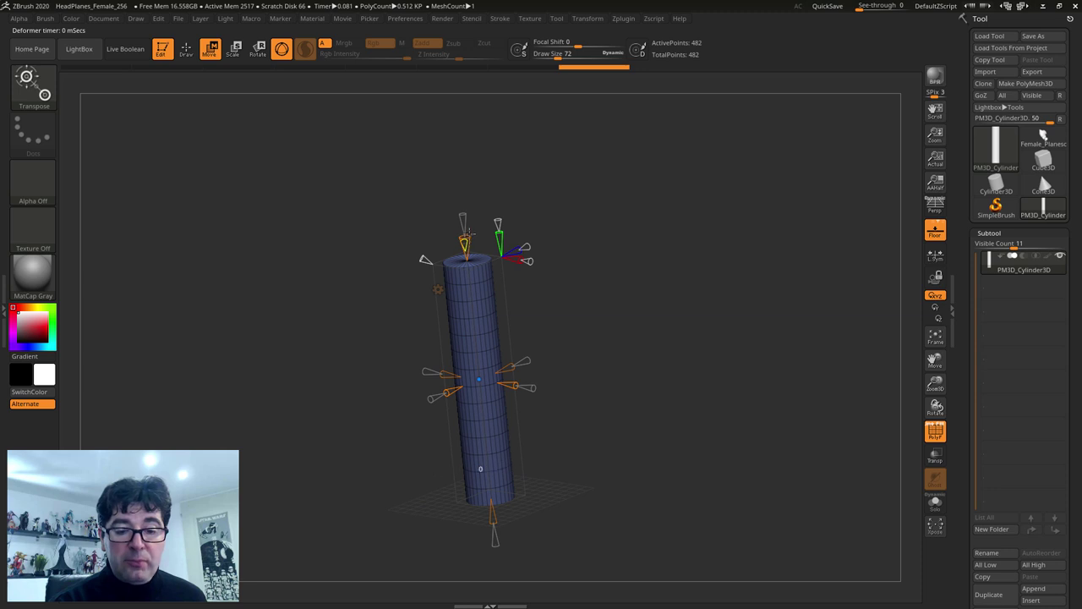
pyautogui.moveTo(469, 231); pyautogui.dragTo(461, 182)
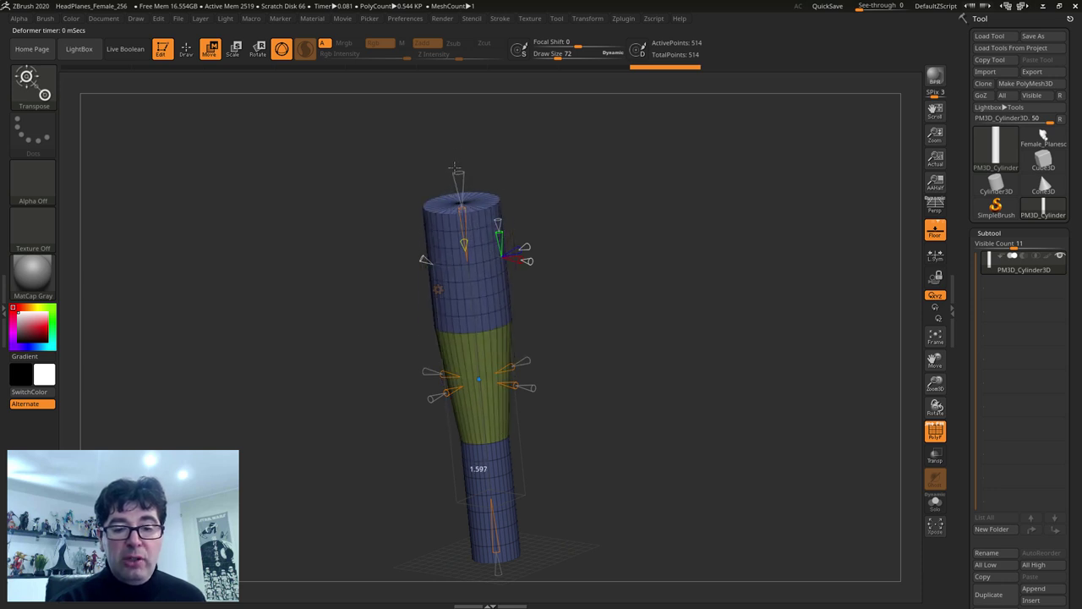
pyautogui.moveTo(635, 370)
pyautogui.mouseDown()
pyautogui.moveTo(611, 322)
pyautogui.moveTo(621, 331)
pyautogui.mouseUp()
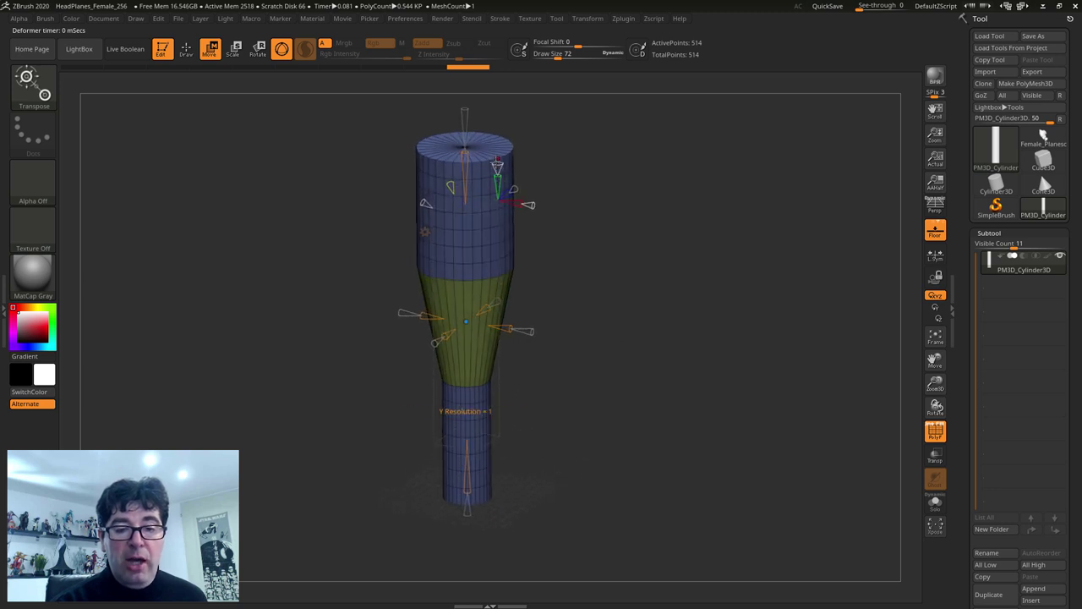
pyautogui.moveTo(497, 163); pyautogui.dragTo(497, 176)
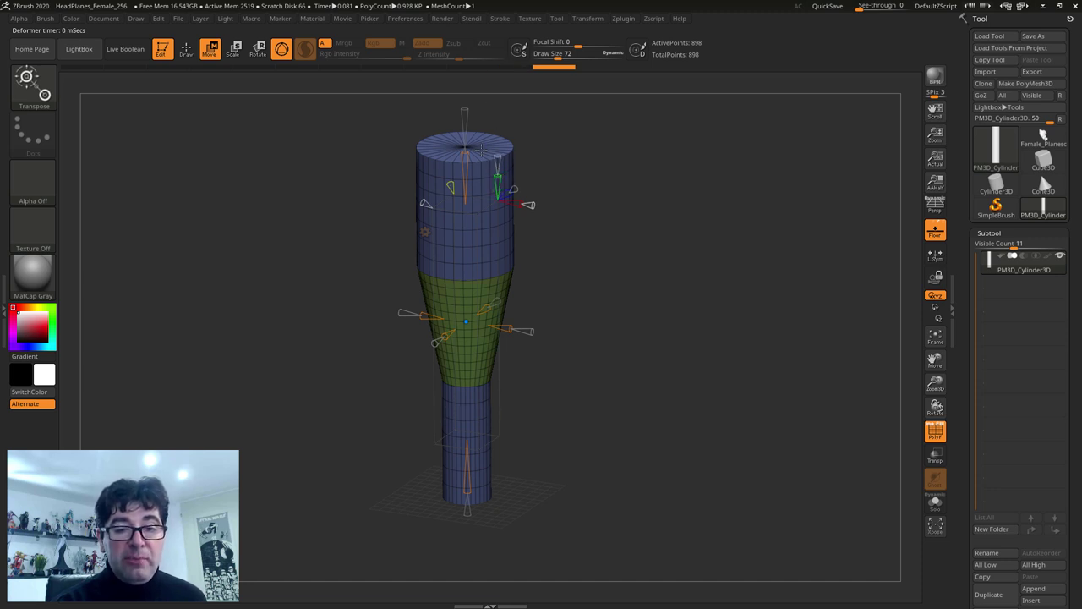
# Step: Lengthen the top section and taper the green band into a slanted flare
pyautogui.moveTo(463, 156); pyautogui.dragTo(464, 161)
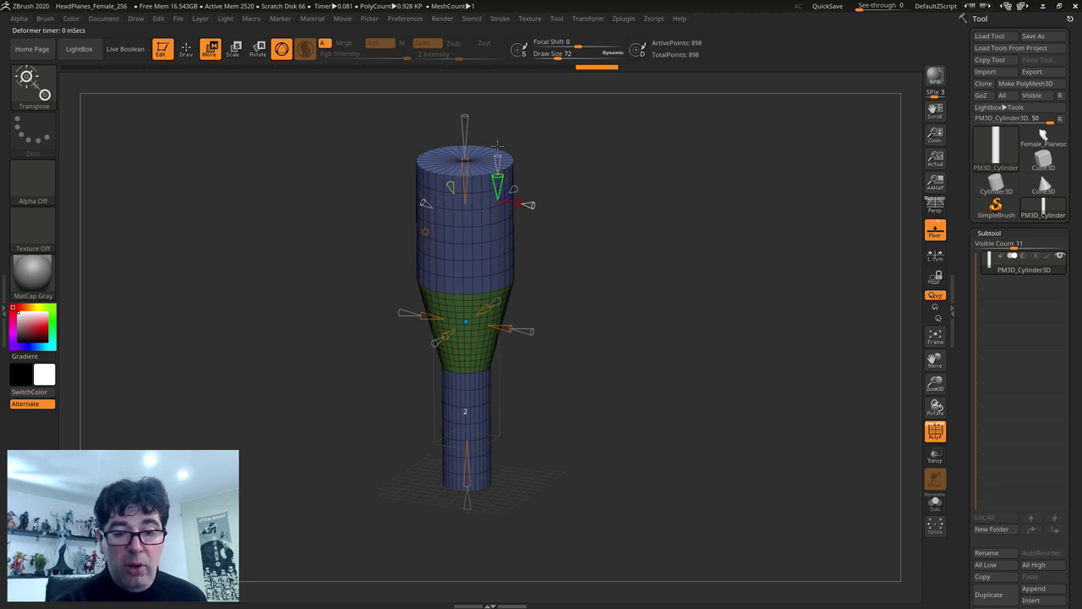
pyautogui.moveTo(467, 158)
pyautogui.mouseDown()
pyautogui.moveTo(468, 134)
pyautogui.moveTo(541, 254)
pyautogui.mouseUp()
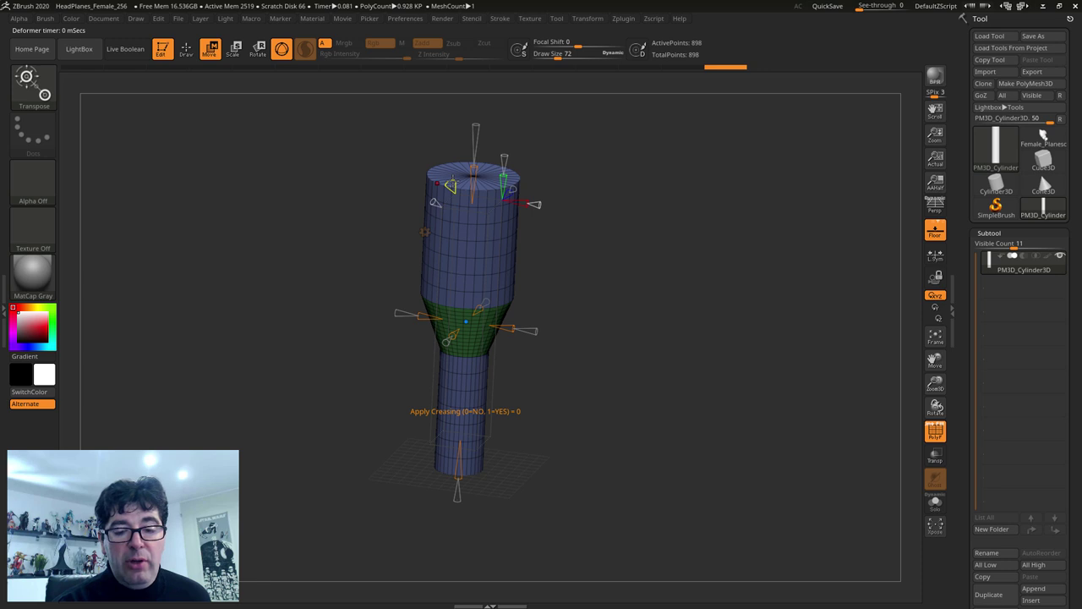
pyautogui.keyDown('shift'); pyautogui.moveTo(617, 357); pyautogui.dragTo(609, 333); pyautogui.keyUp('shift')
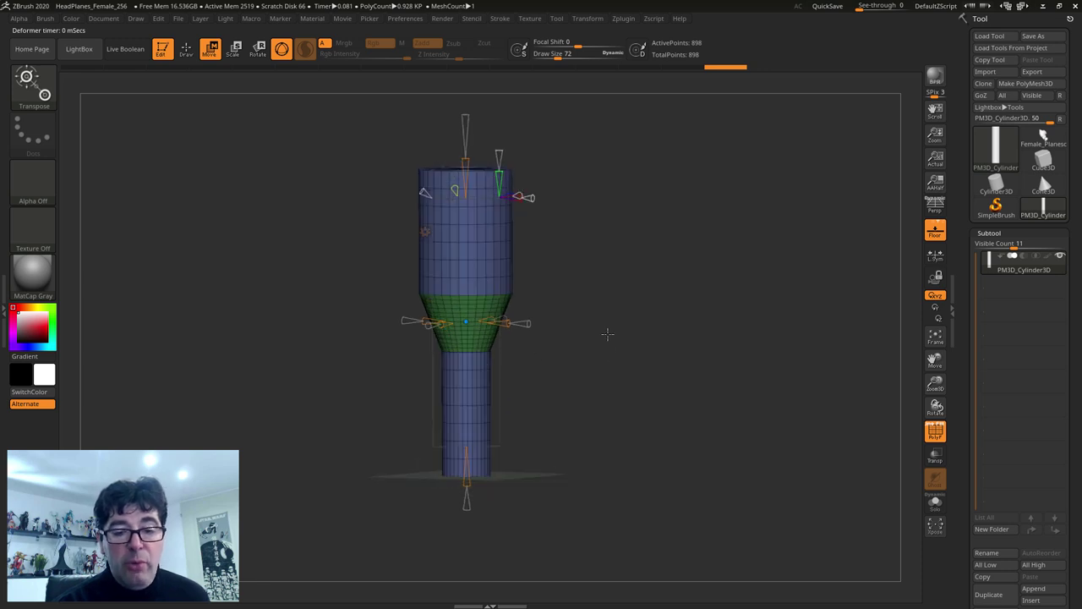
pyautogui.moveTo(466, 322)
pyautogui.mouseDown()
pyautogui.moveTo(485, 287)
pyautogui.moveTo(467, 319)
pyautogui.moveTo(476, 398)
pyautogui.moveTo(474, 236)
pyautogui.moveTo(482, 387)
pyautogui.moveTo(467, 271)
pyautogui.mouseUp()
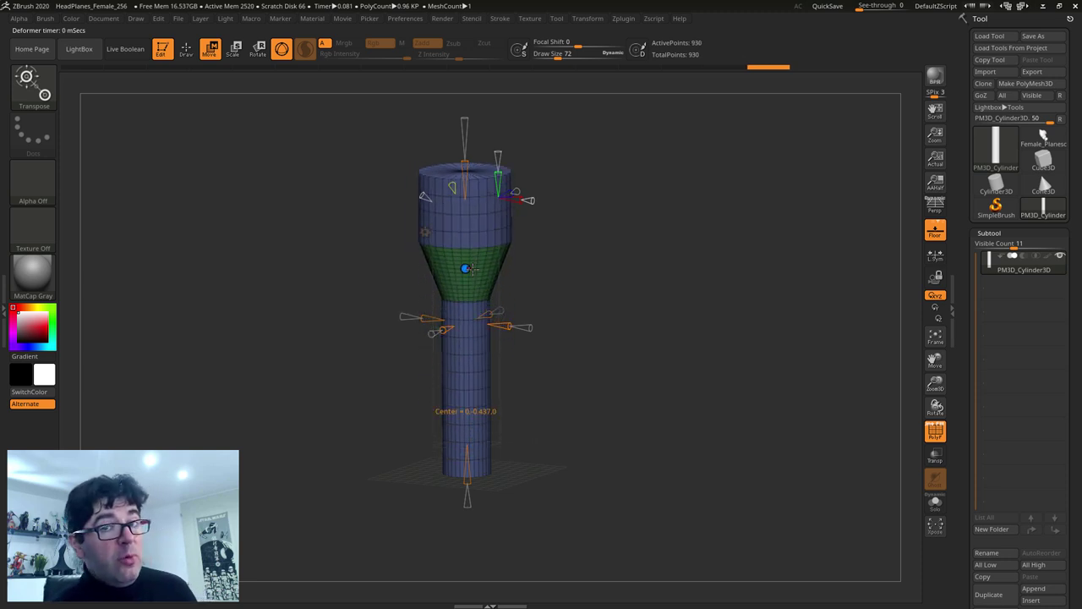
# Step: Return to a straight front view of the boxy cylinder and bring up the deformer types list
pyautogui.moveTo(586, 286)
pyautogui.keyDown('alt'); pyautogui.mouseDown()
pyautogui.moveTo(604, 322)
pyautogui.moveTo(570, 309)
pyautogui.moveTo(622, 323)
pyautogui.moveTo(603, 389)
pyautogui.moveTo(477, 350)
pyautogui.moveTo(614, 389)
pyautogui.moveTo(642, 339)
pyautogui.moveTo(657, 362)
pyautogui.moveTo(625, 411)
pyautogui.moveTo(624, 355)
pyautogui.moveTo(648, 339)
pyautogui.moveTo(640, 408)
pyautogui.moveTo(677, 373)
pyautogui.mouseUp(); pyautogui.keyUp('alt')
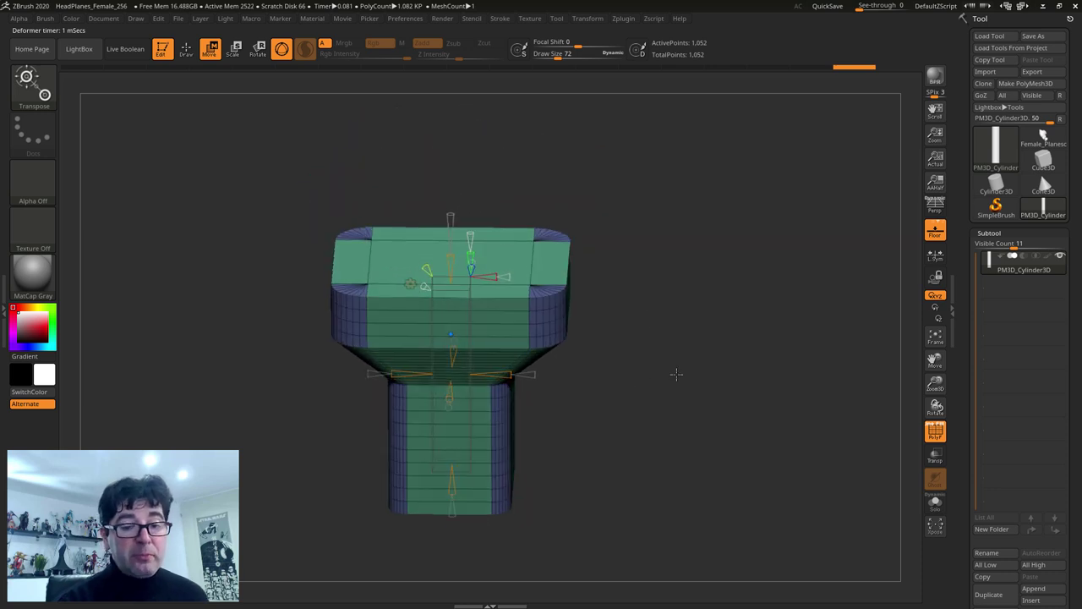
pyautogui.click(411, 284)
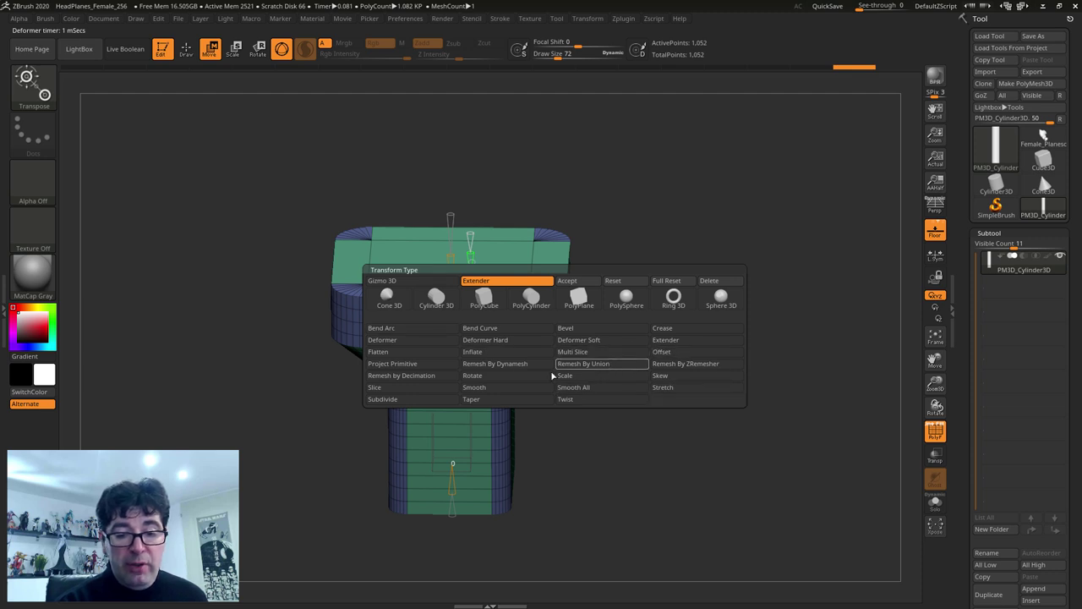
# Step: Use the Slice deformer to cut a vertical edge loop and slide it right
pyautogui.click(417, 388)
pyautogui.moveTo(602, 312); pyautogui.dragTo(500, 349)
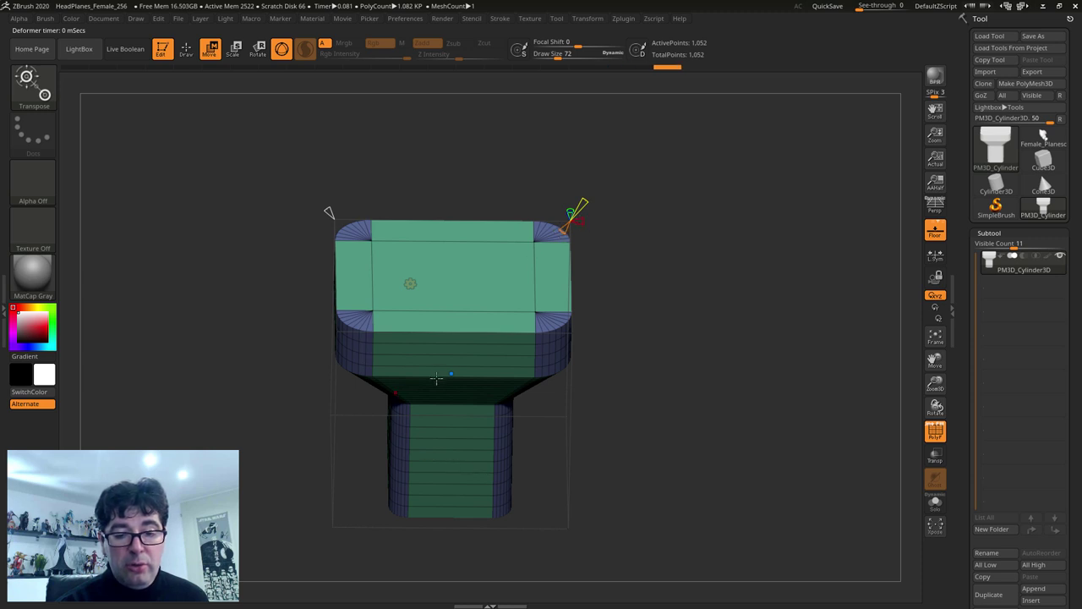
pyautogui.moveTo(451, 375); pyautogui.dragTo(447, 373)
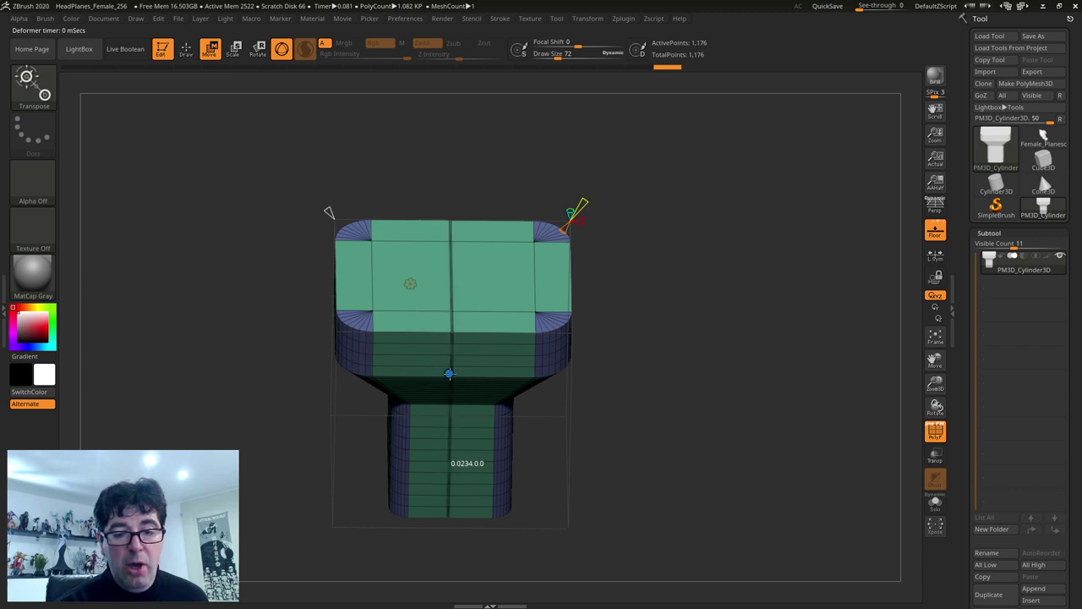
pyautogui.moveTo(447, 373); pyautogui.dragTo(467, 373)
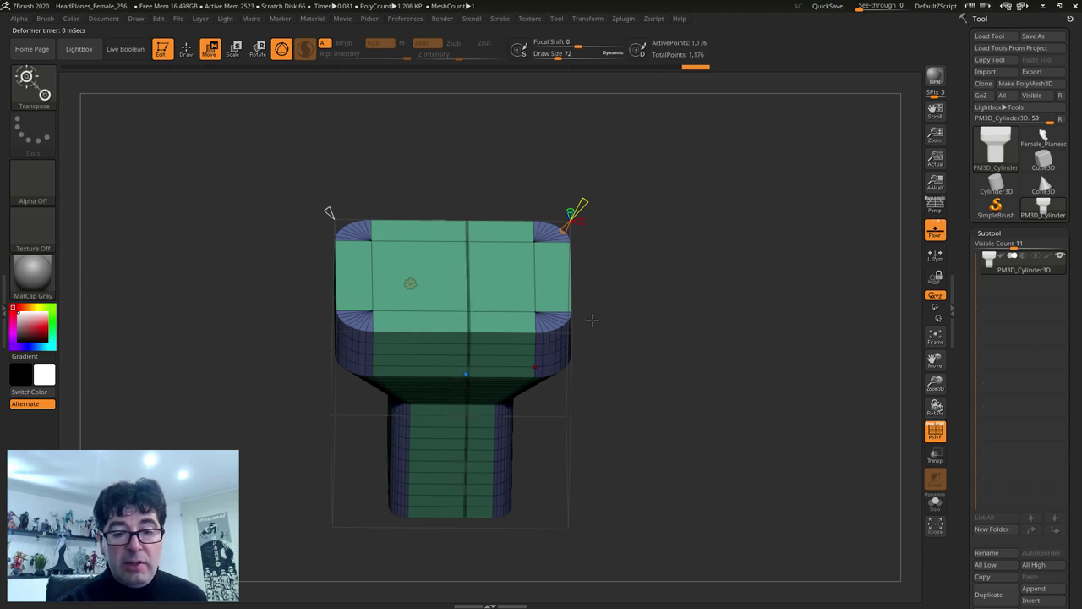
# Step: Widen the block's right side, then undo the slice cut and widening
pyautogui.moveTo(638, 297)
pyautogui.mouseDown()
pyautogui.moveTo(622, 278)
pyautogui.moveTo(715, 248)
pyautogui.moveTo(726, 257)
pyautogui.mouseUp()
pyautogui.moveTo(685, 250)
pyautogui.mouseDown()
pyautogui.moveTo(703, 321)
pyautogui.moveTo(658, 213)
pyautogui.moveTo(497, 315)
pyautogui.mouseUp()
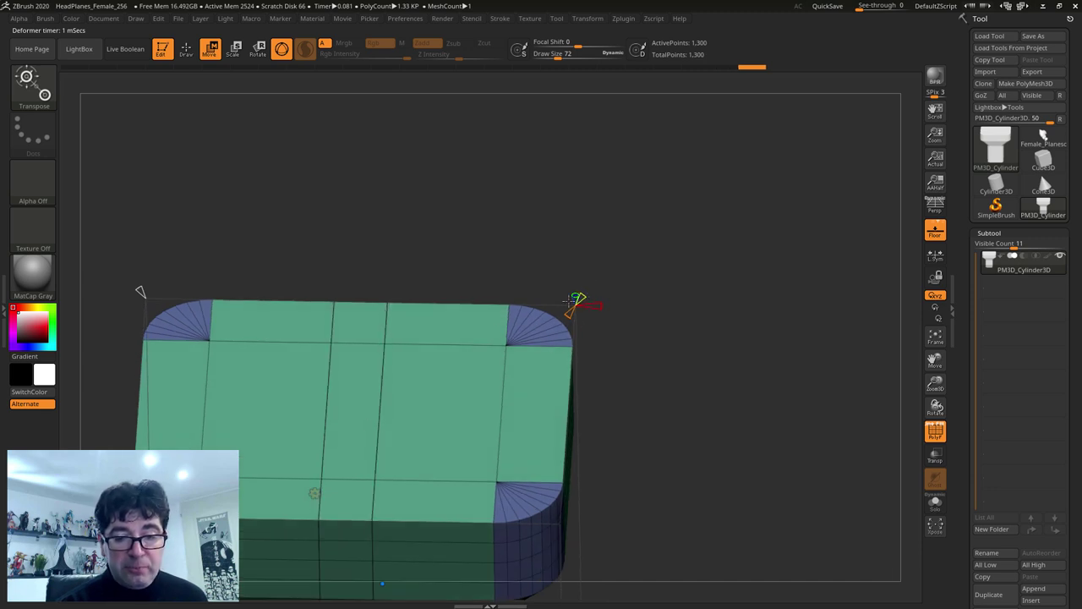
pyautogui.moveTo(566, 313); pyautogui.dragTo(555, 335)
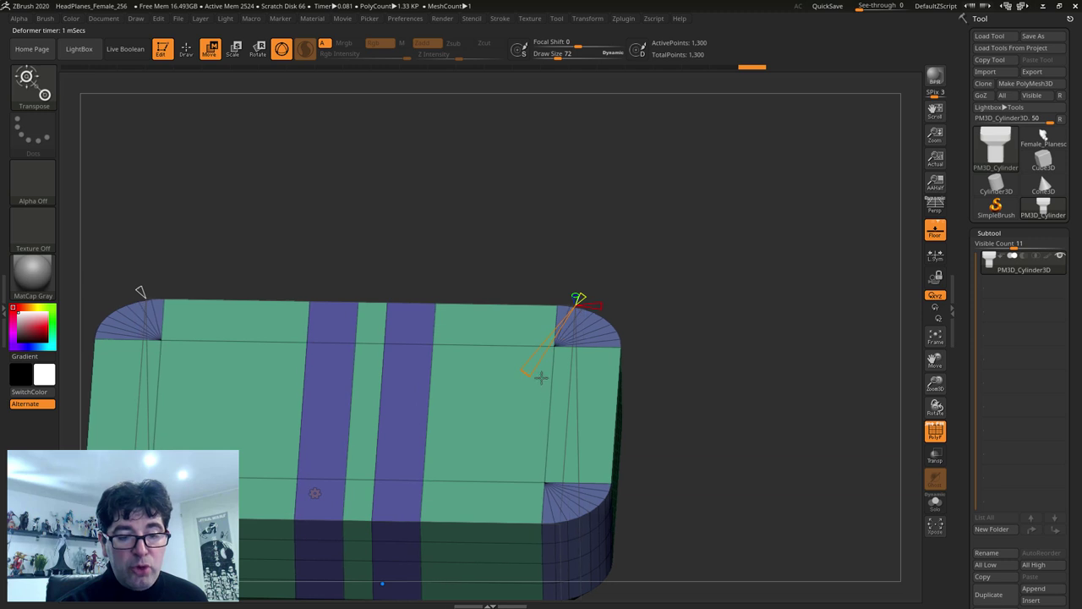
pyautogui.moveTo(635, 357); pyautogui.dragTo(633, 276)
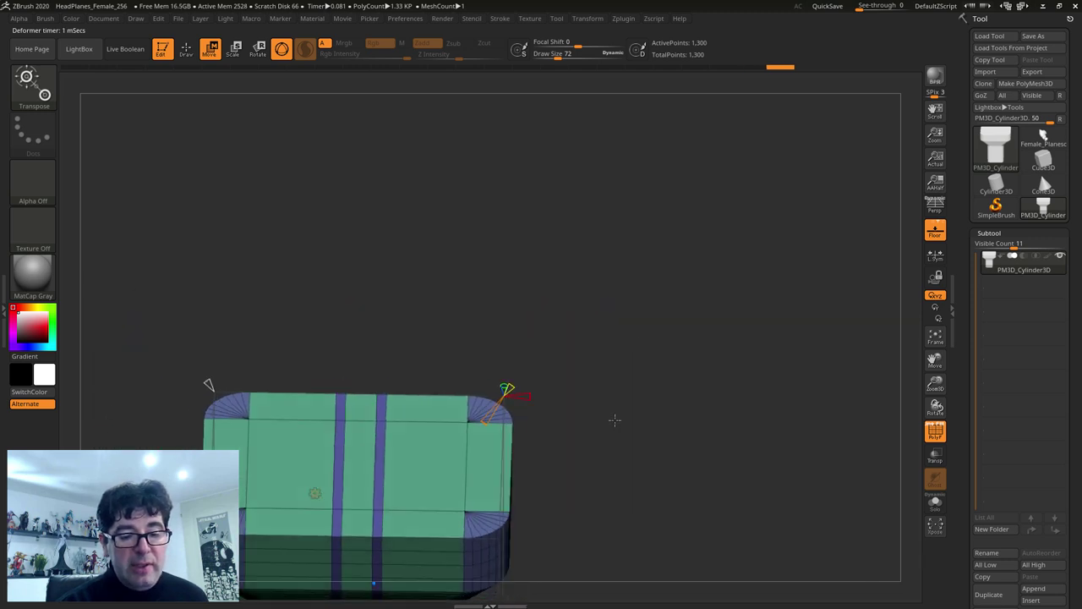
pyautogui.hotkey('ctrl', 'z')
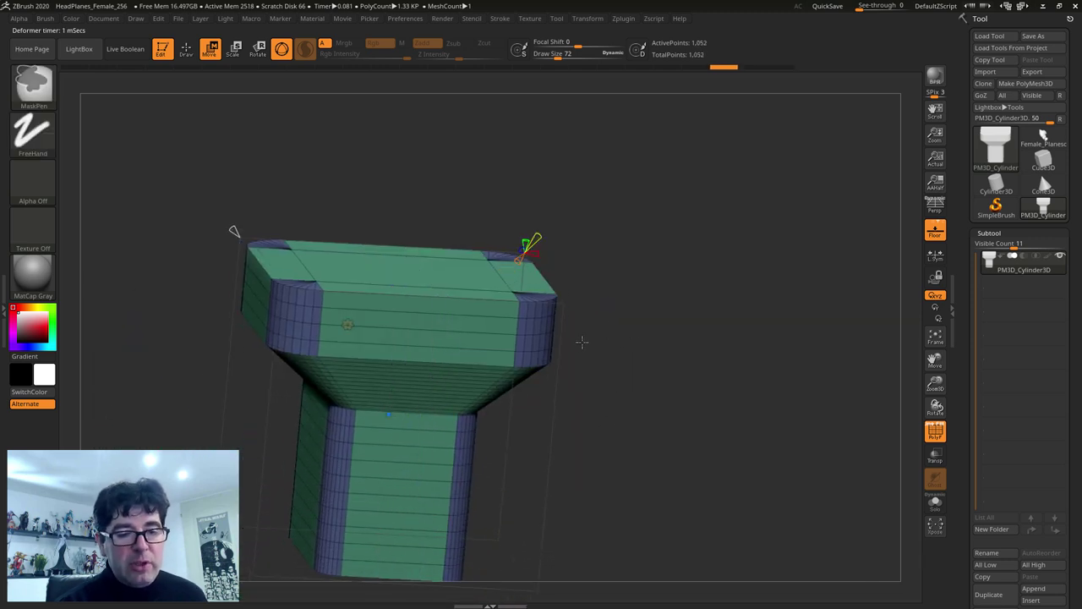
pyautogui.click(349, 326)
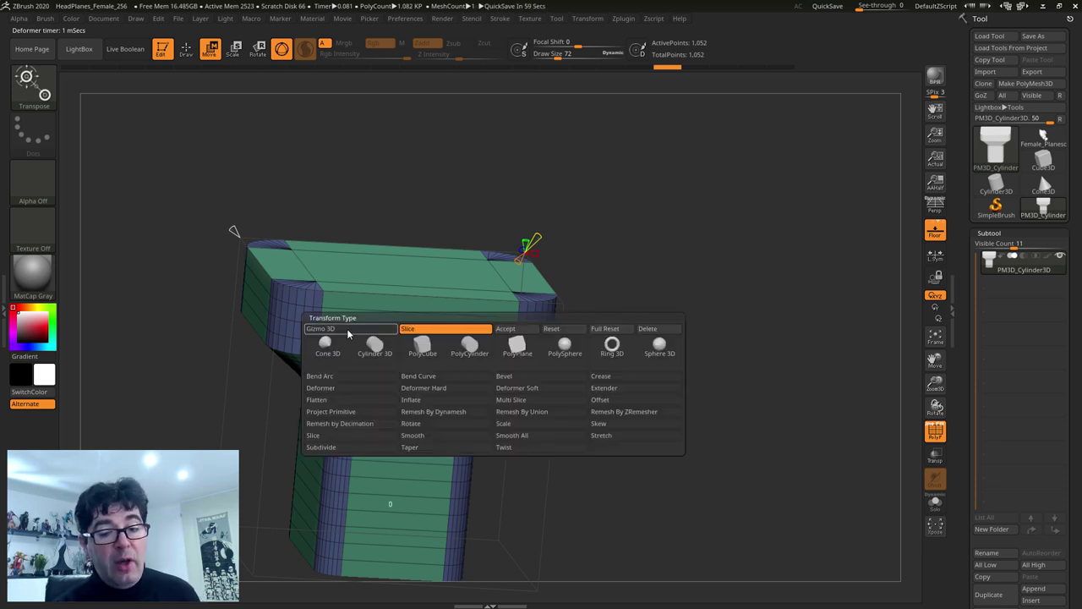
# Step: Apply Multi Slice with adjusted spacing and width, adding loops to the lower column
pyautogui.click(521, 401)
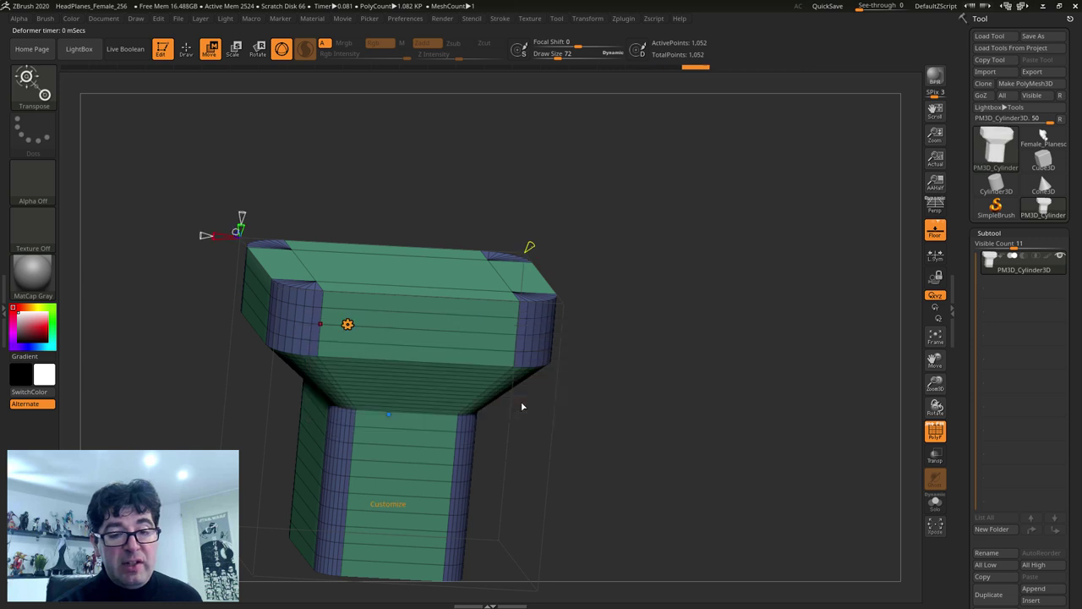
pyautogui.keyDown('shift'); pyautogui.moveTo(642, 378); pyautogui.dragTo(592, 372); pyautogui.keyUp('shift')
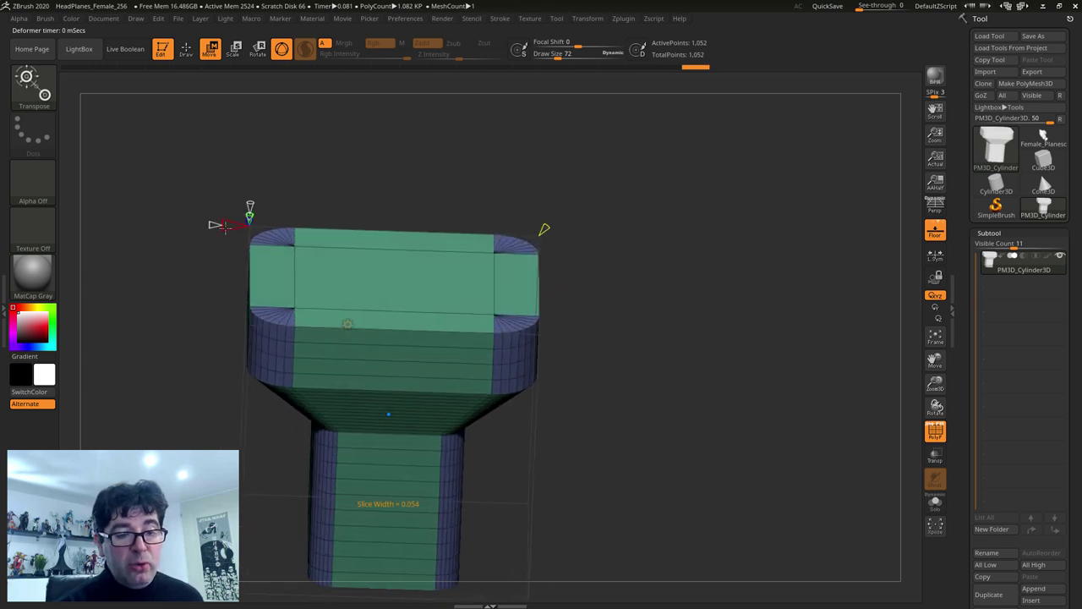
pyautogui.moveTo(216, 225)
pyautogui.mouseDown()
pyautogui.moveTo(188, 225)
pyautogui.moveTo(224, 230)
pyautogui.moveTo(119, 221)
pyautogui.mouseUp()
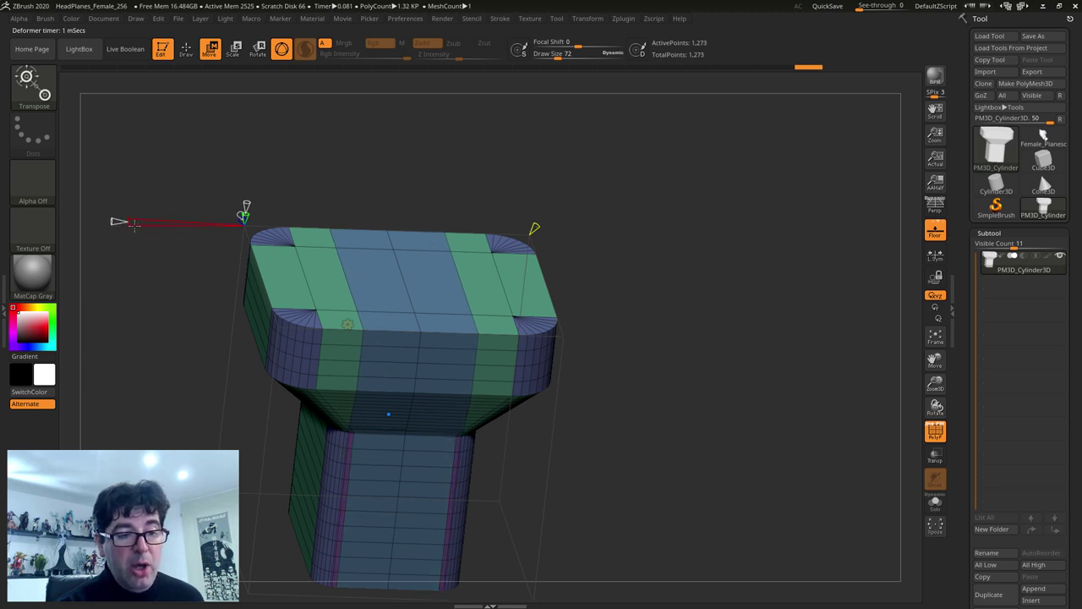
pyautogui.moveTo(134, 224); pyautogui.dragTo(176, 223)
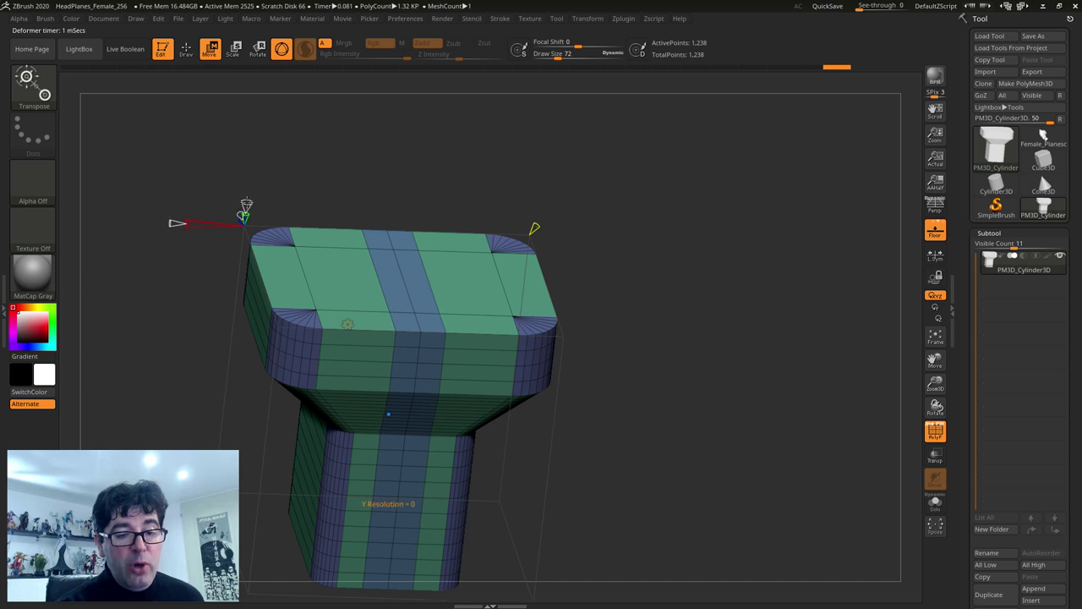
pyautogui.moveTo(388, 504); pyautogui.dragTo(393, 504)
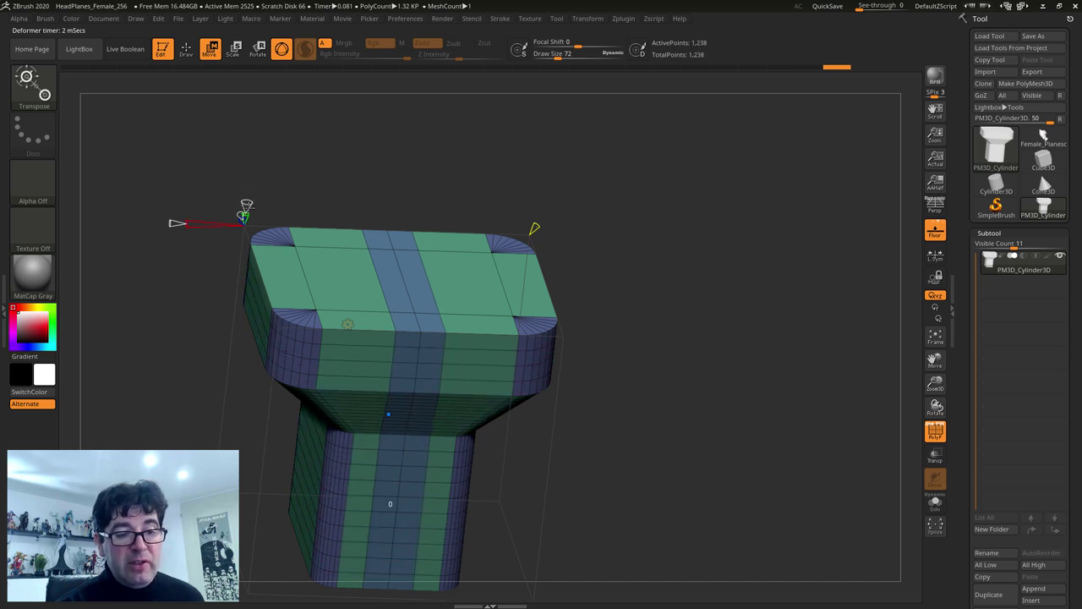
# Step: Inspect the sliced block from front and top, then return to the 3D gizmo
pyautogui.moveTo(590, 272)
pyautogui.keyDown('shift'); pyautogui.mouseDown()
pyautogui.moveTo(439, 380)
pyautogui.moveTo(406, 350)
pyautogui.moveTo(435, 350)
pyautogui.moveTo(325, 345)
pyautogui.moveTo(508, 347)
pyautogui.moveTo(411, 350)
pyautogui.mouseUp(); pyautogui.keyUp('shift')
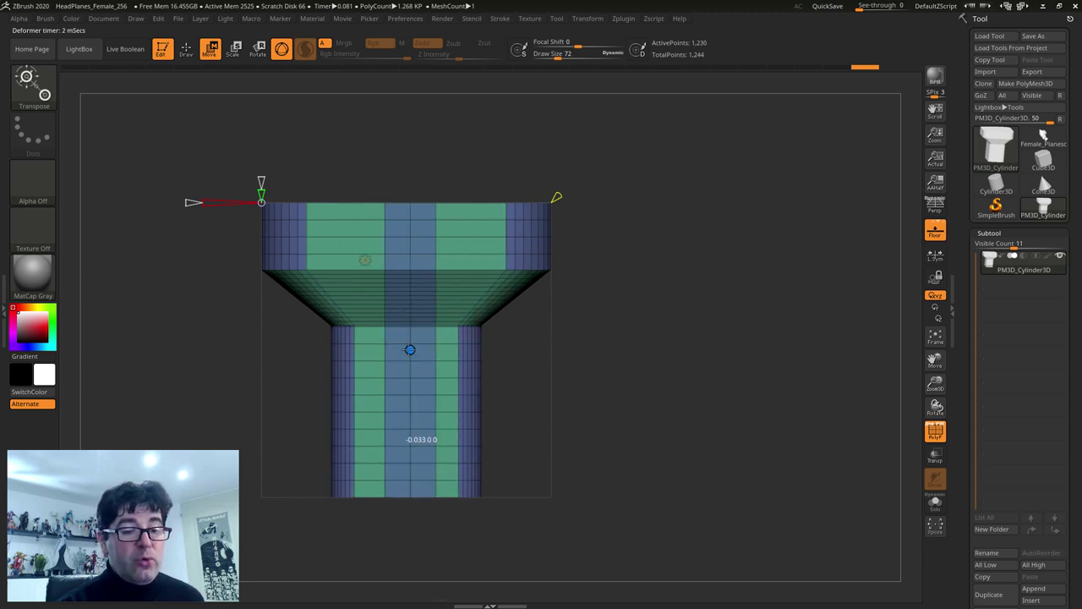
pyautogui.moveTo(482, 353)
pyautogui.mouseDown()
pyautogui.moveTo(592, 374)
pyautogui.moveTo(411, 273)
pyautogui.mouseUp()
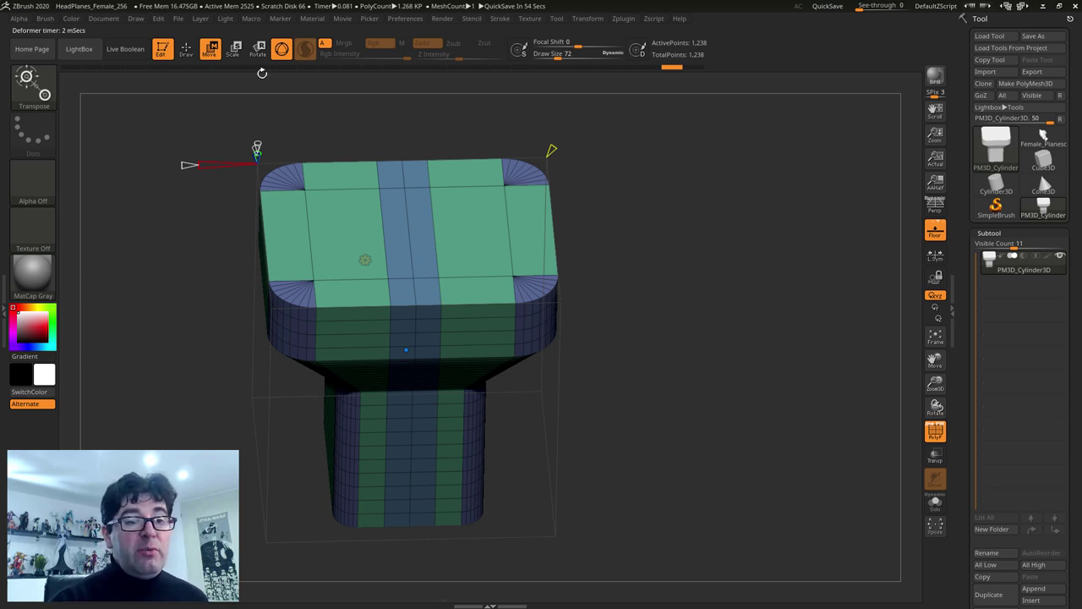
pyautogui.press('q')
pyautogui.scroll(3, 435, 316)
pyautogui.moveTo(435, 316); pyautogui.dragTo(367, 234, button='right')
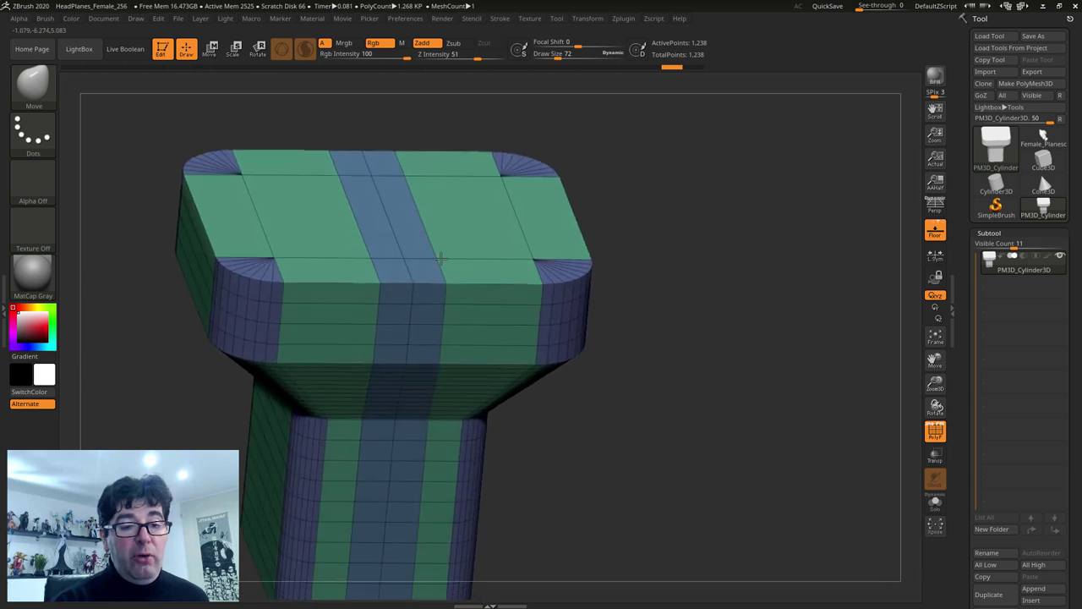
pyautogui.scroll(-3, 367, 234)
pyautogui.click(212, 49)
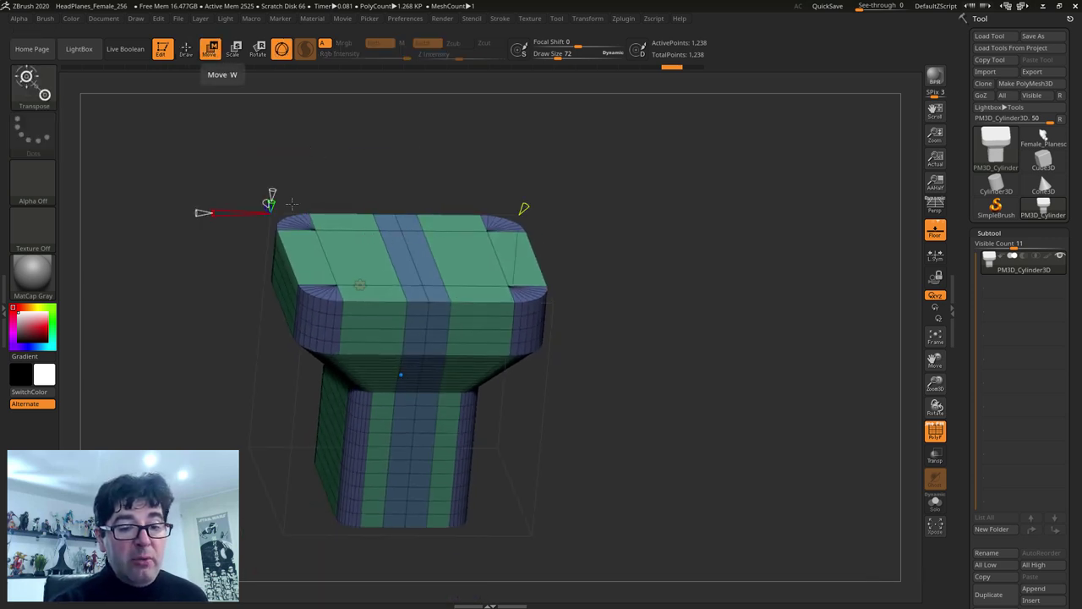
pyautogui.click(362, 286)
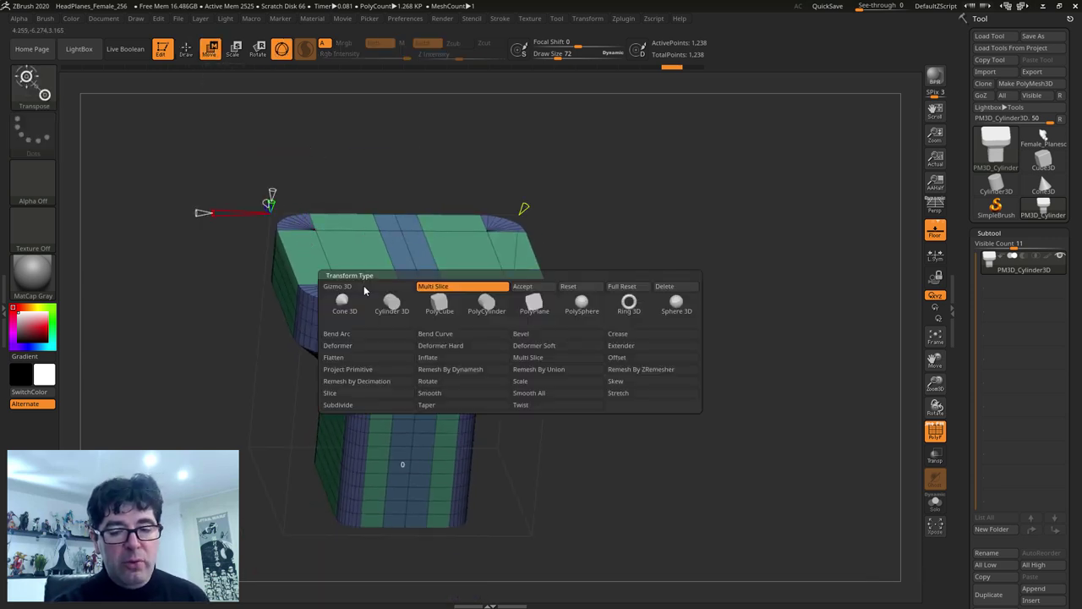
# Step: Bevel the block's top rim into a narrow chamfer and orbit around to inspect it
pyautogui.click(519, 333)
pyautogui.moveTo(665, 368)
pyautogui.mouseDown()
pyautogui.moveTo(672, 343)
pyautogui.moveTo(677, 380)
pyautogui.mouseUp()
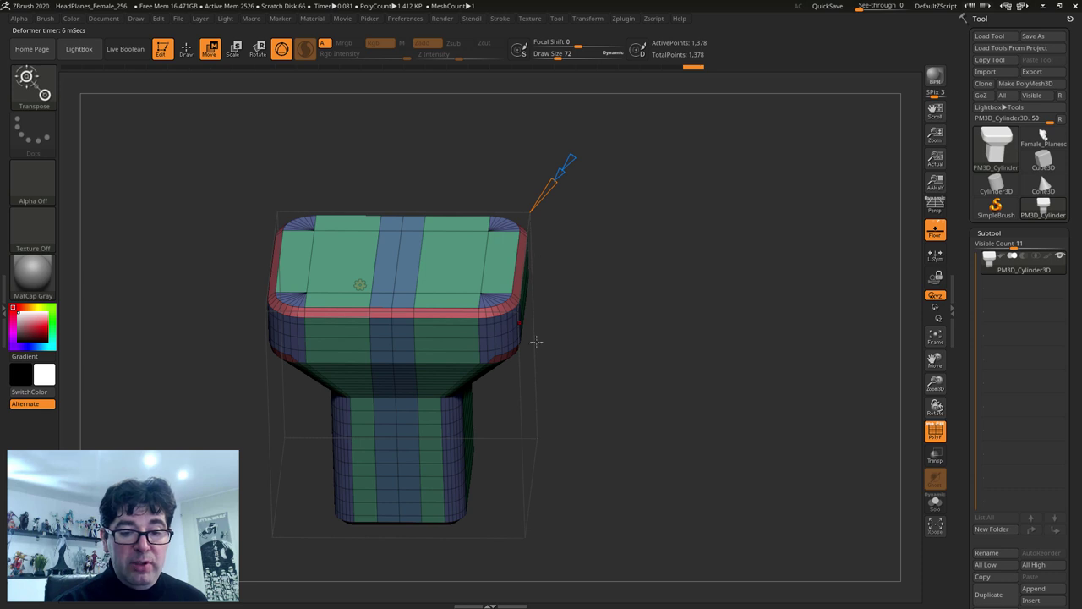
pyautogui.moveTo(536, 340)
pyautogui.mouseDown()
pyautogui.moveTo(558, 300)
pyautogui.moveTo(570, 231)
pyautogui.moveTo(560, 235)
pyautogui.moveTo(567, 245)
pyautogui.moveTo(580, 213)
pyautogui.moveTo(568, 234)
pyautogui.moveTo(584, 235)
pyautogui.mouseUp()
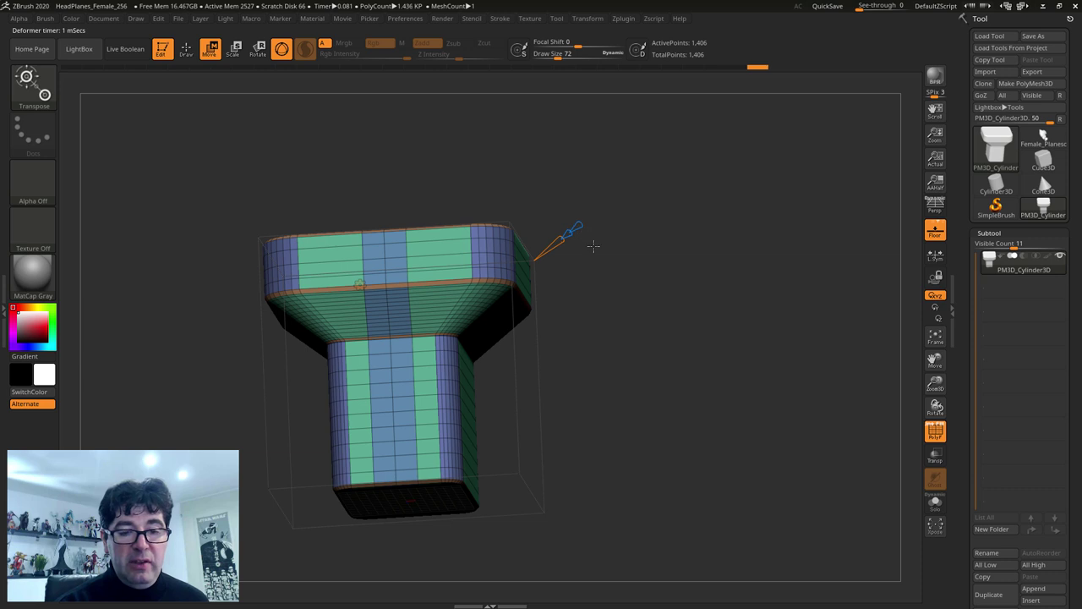
pyautogui.moveTo(636, 315)
pyautogui.mouseDown()
pyautogui.moveTo(640, 358)
pyautogui.moveTo(572, 189)
pyautogui.moveTo(572, 164)
pyautogui.moveTo(544, 196)
pyautogui.mouseUp()
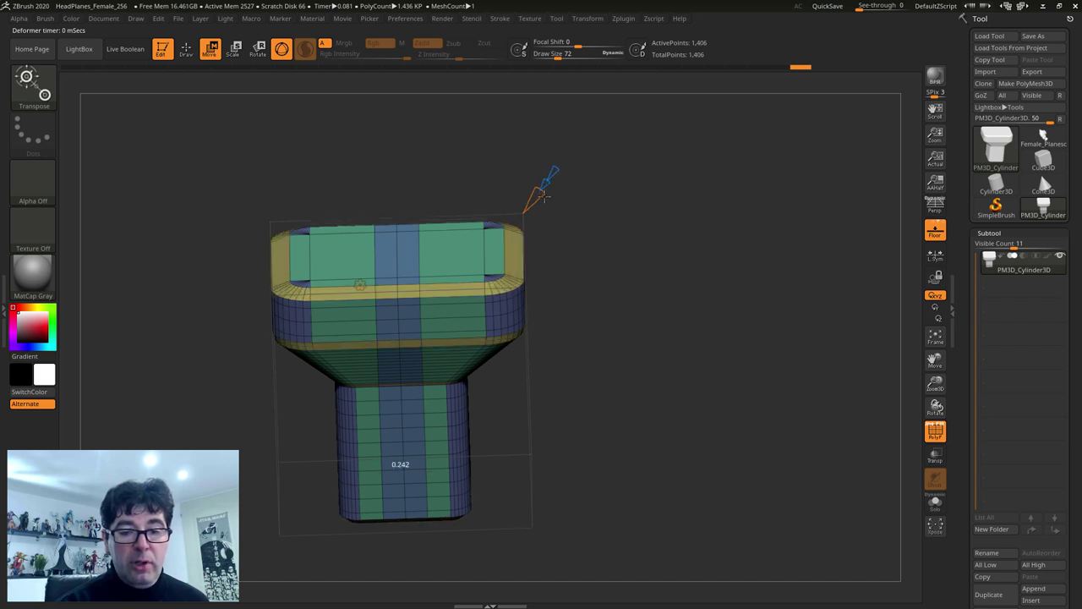
pyautogui.moveTo(623, 302)
pyautogui.mouseDown()
pyautogui.moveTo(674, 298)
pyautogui.moveTo(623, 331)
pyautogui.moveTo(660, 346)
pyautogui.moveTo(730, 319)
pyautogui.moveTo(727, 370)
pyautogui.moveTo(690, 374)
pyautogui.mouseUp()
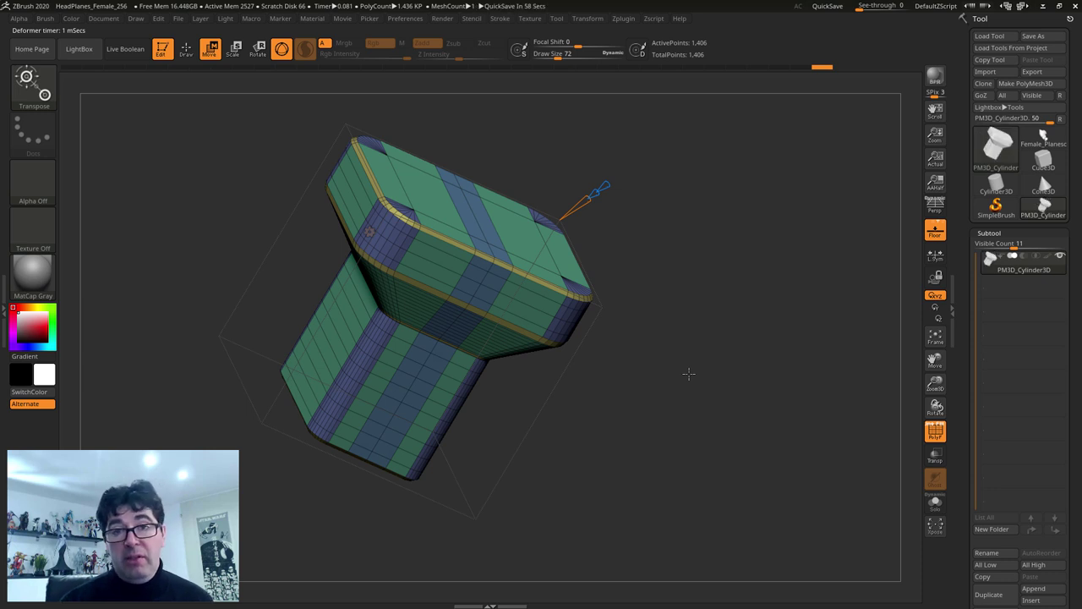
pyautogui.moveTo(689, 374); pyautogui.dragTo(655, 380)
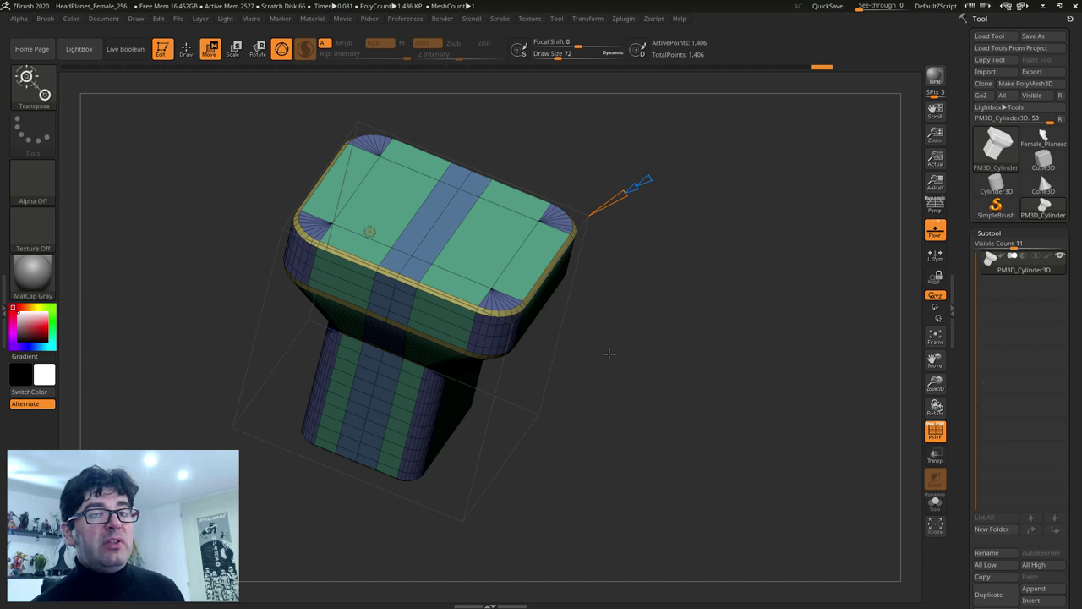
pyautogui.click(370, 231)
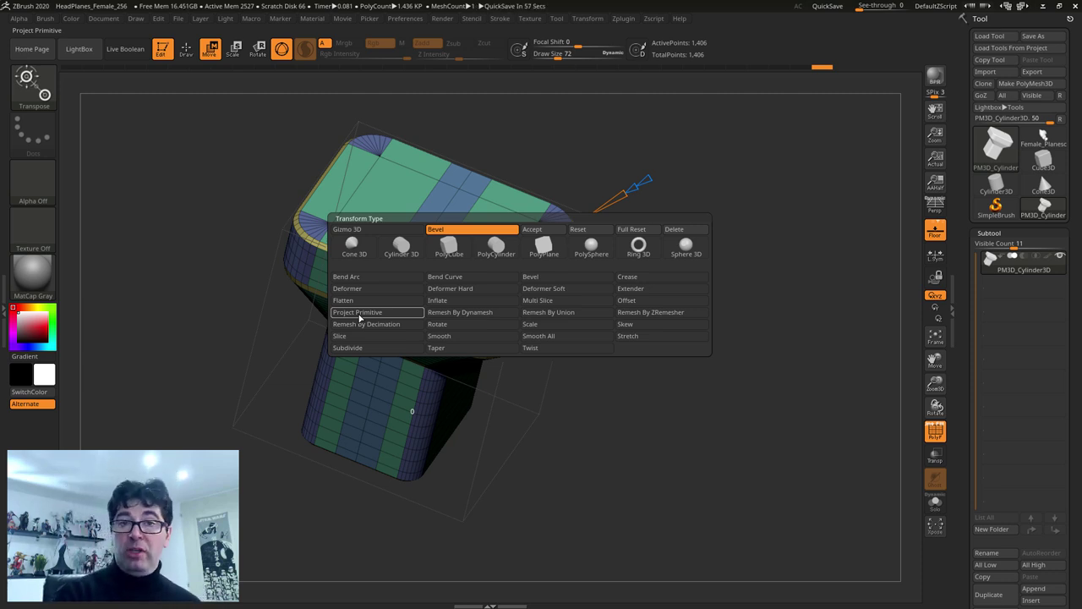
# Step: Open the DemoHead.ZPR project without saving the cylinder, and frame the head
pyautogui.click(79, 49)
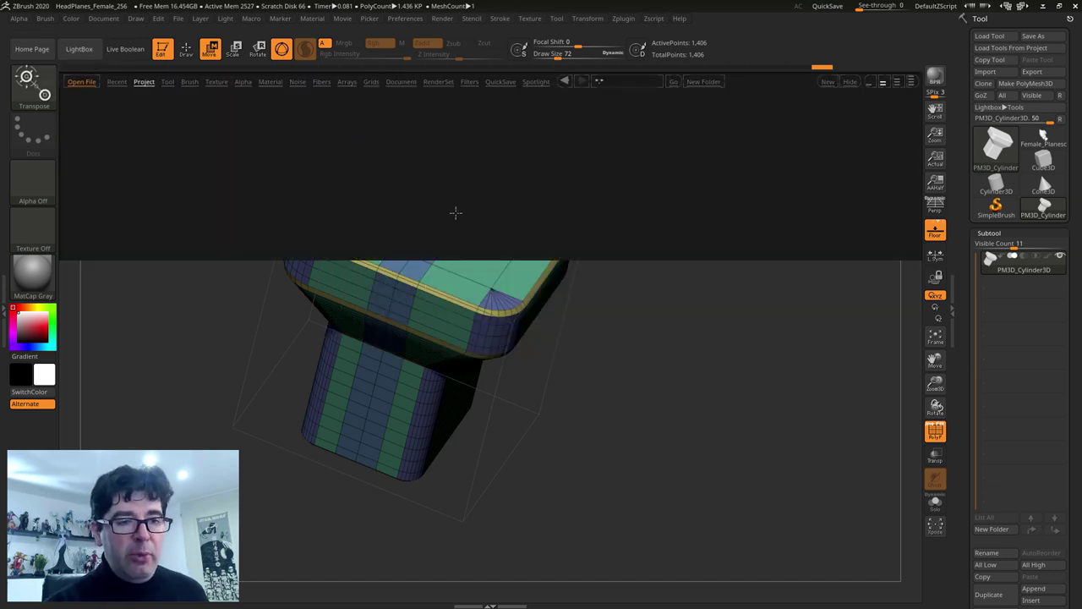
pyautogui.click(116, 81)
pyautogui.click(145, 82)
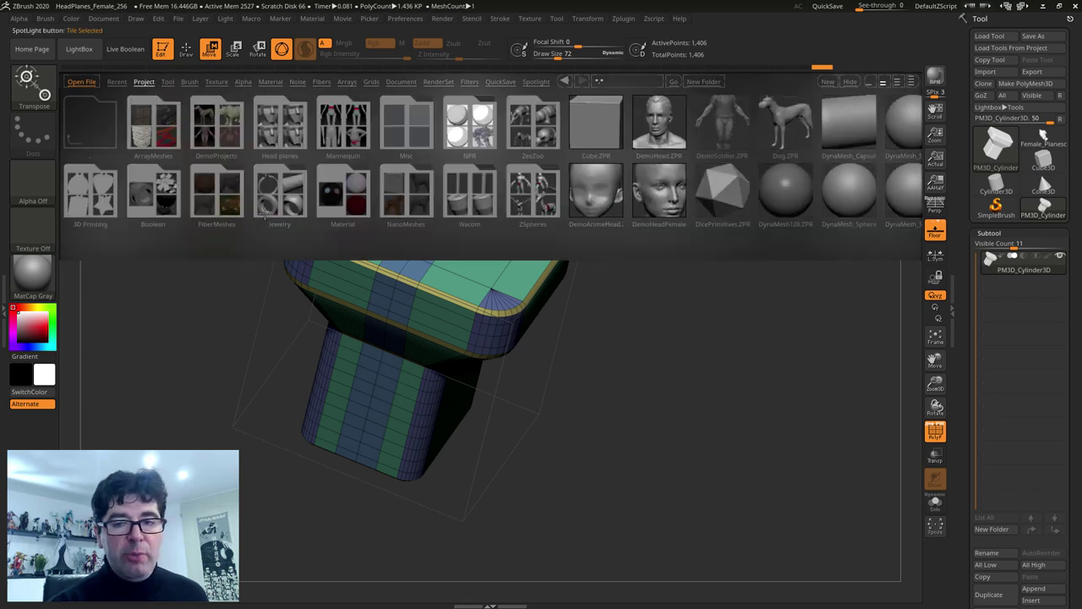
pyautogui.doubleClick(670, 127)
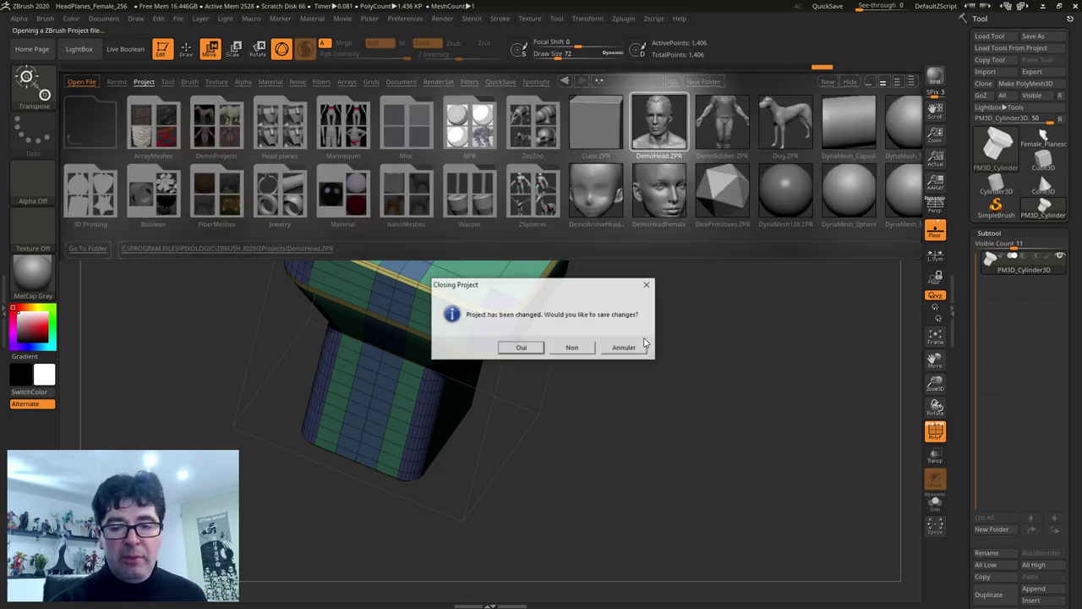
pyautogui.click(569, 353)
pyautogui.press(',')
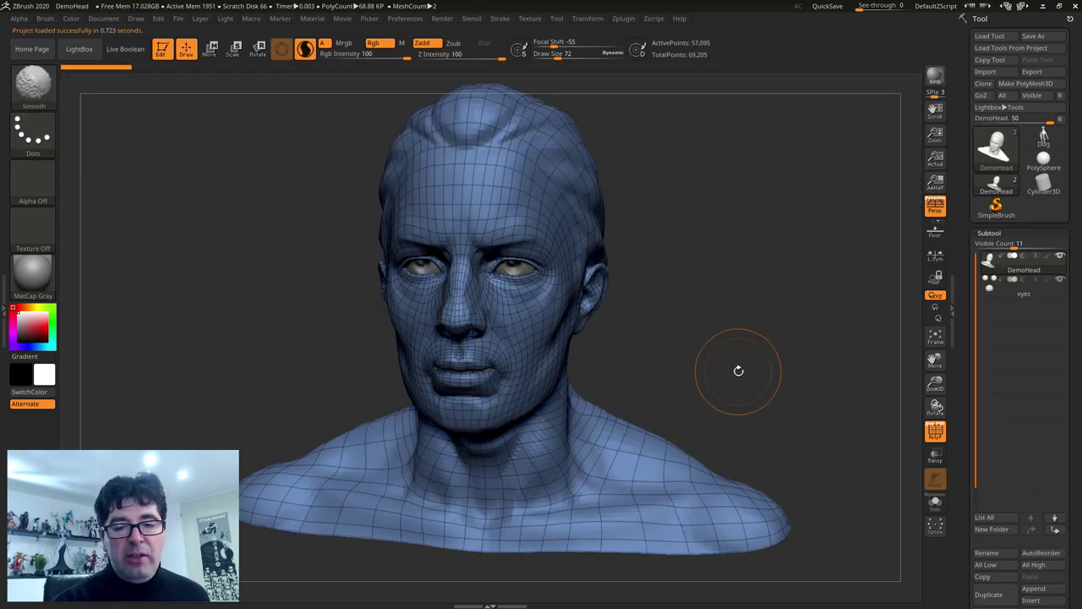
pyautogui.hotkey('shift', 'f')
pyautogui.press('f')
pyautogui.press('f')
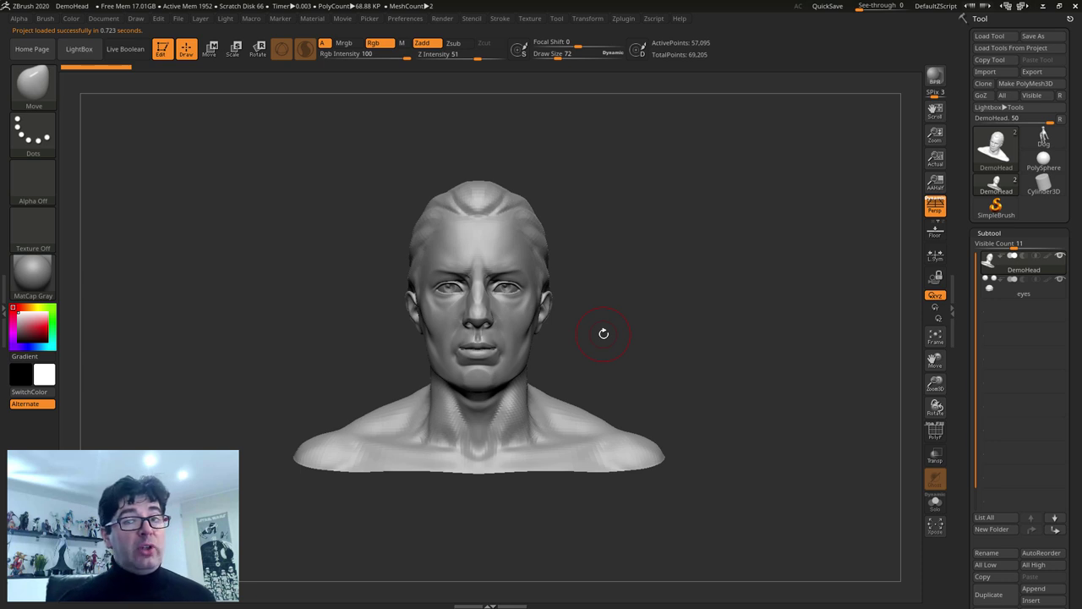
# Step: Generate a low-poly TPose mesh of the head with Transpose Master's TPoseMesh
pyautogui.click(622, 18)
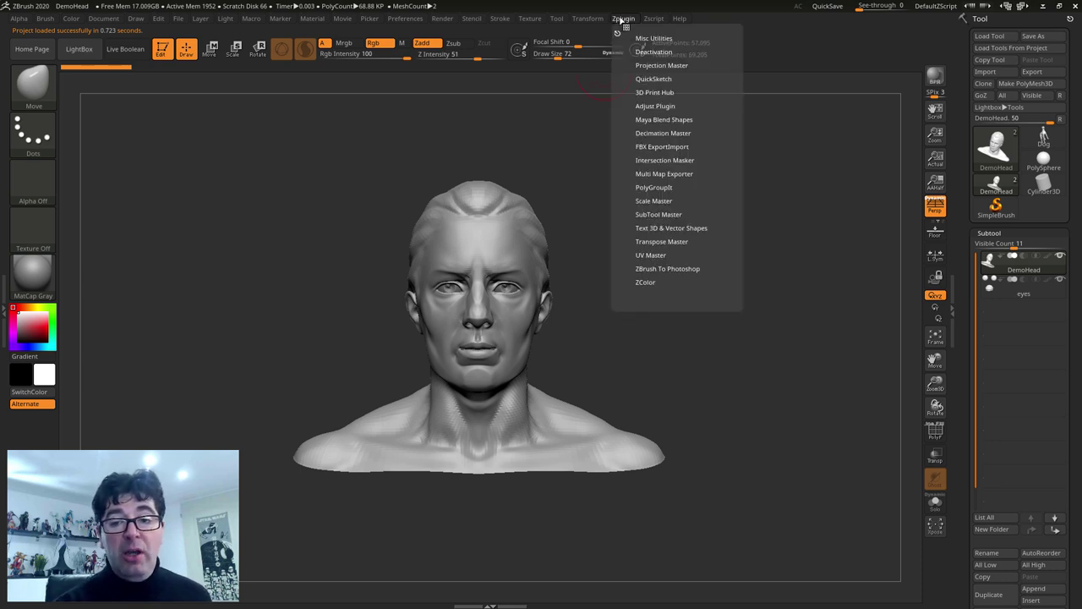
pyautogui.click(662, 241)
pyautogui.click(648, 257)
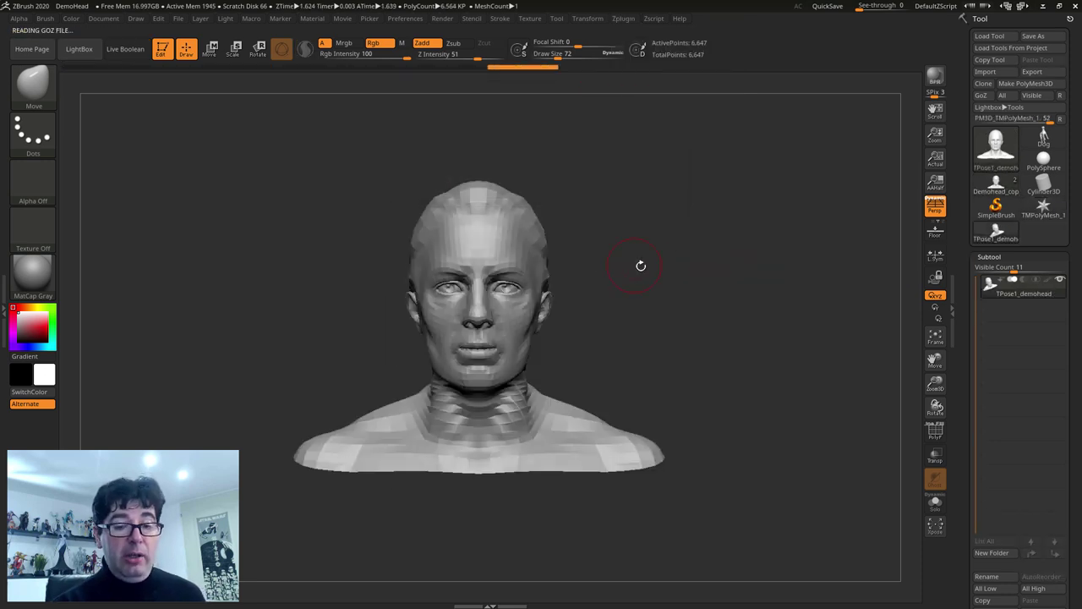
pyautogui.press('space')
pyautogui.hotkey('shift', 'f')
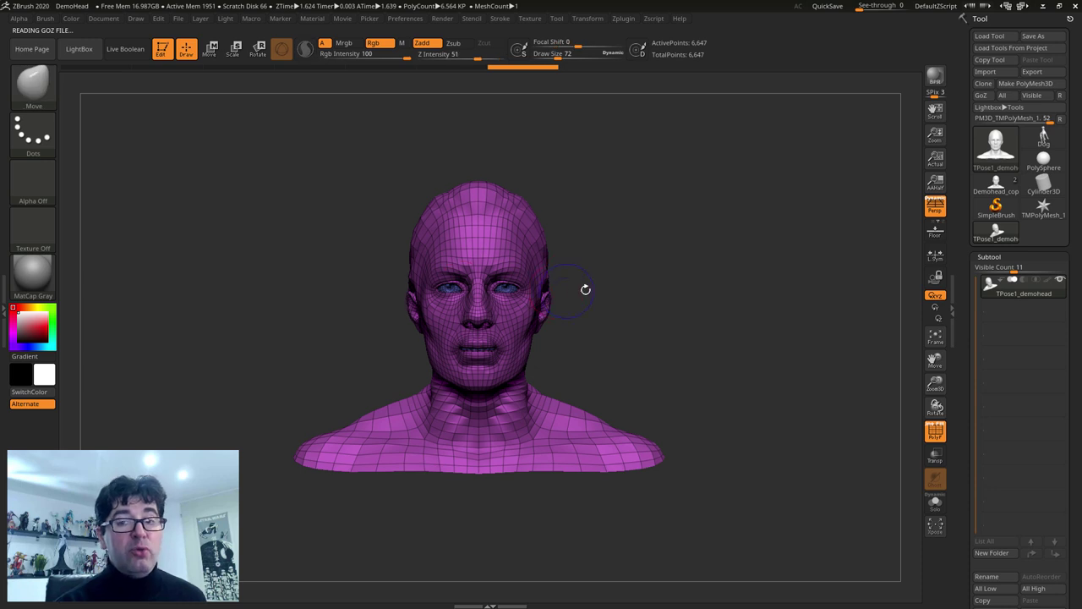
pyautogui.hotkey('shift', 'f')
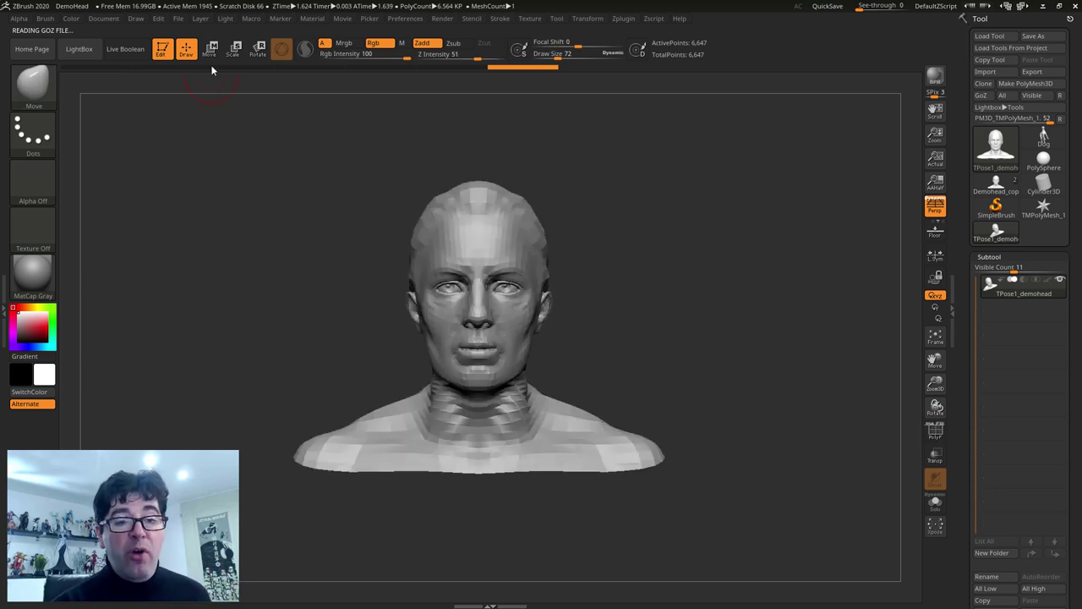
pyautogui.press('w')
pyautogui.click(436, 239)
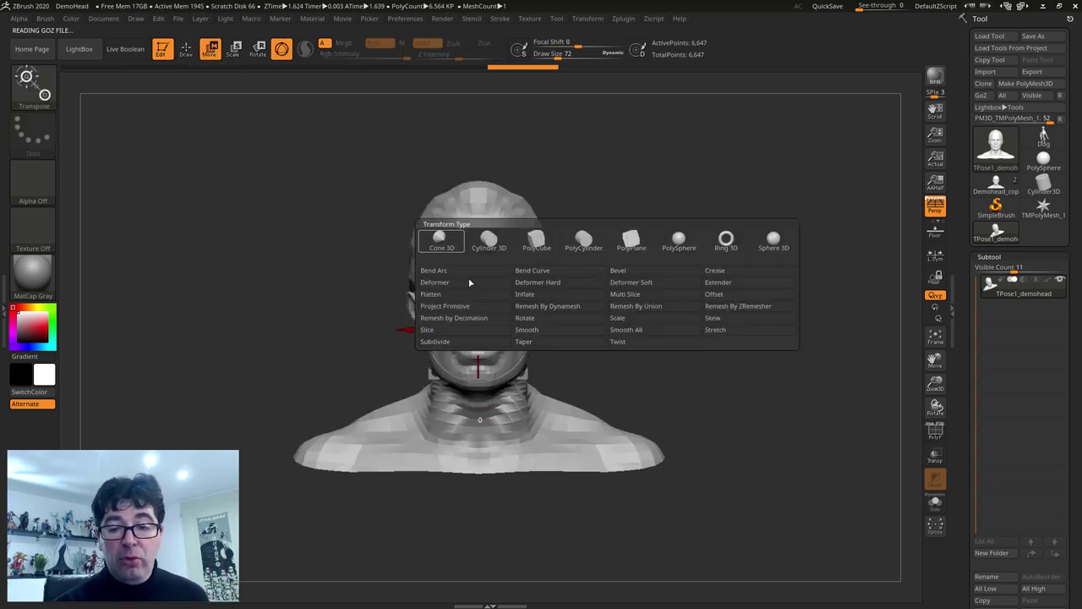
# Step: Place a Taper cage with extra horizontal divisions around the front-facing head
pyautogui.click(541, 329)
pyautogui.moveTo(713, 350)
pyautogui.mouseDown()
pyautogui.moveTo(499, 241)
pyautogui.moveTo(476, 133)
pyautogui.mouseUp()
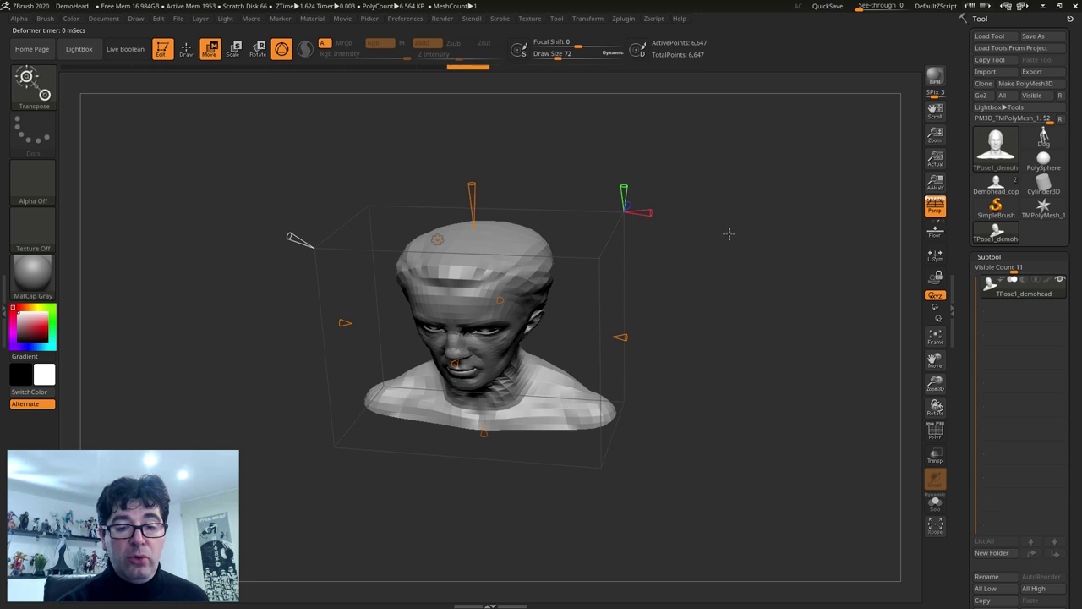
pyautogui.keyDown('shift'); pyautogui.moveTo(729, 233); pyautogui.dragTo(739, 205); pyautogui.keyUp('shift')
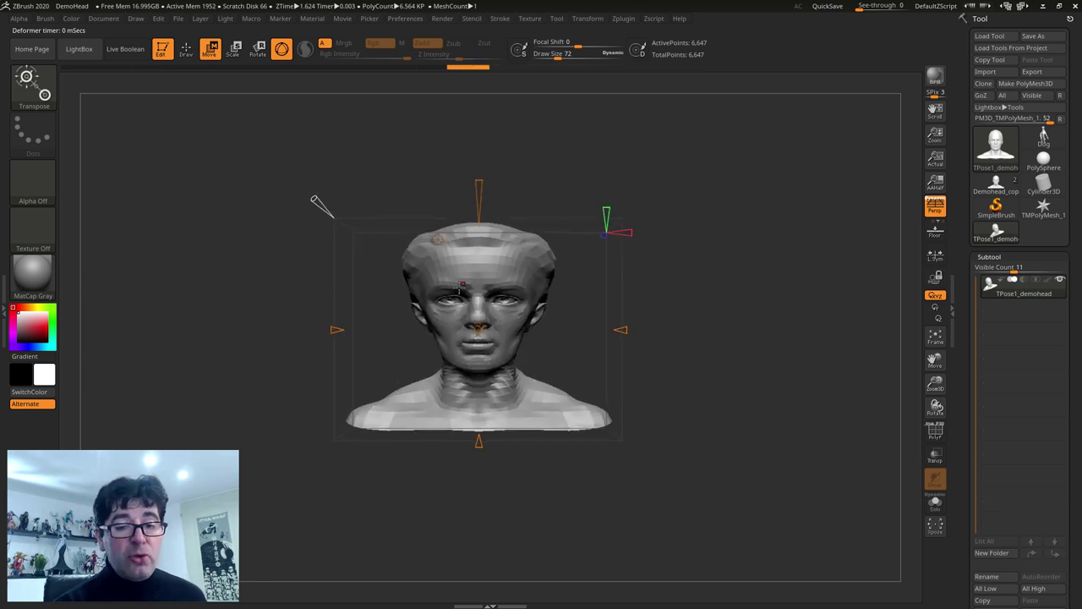
pyautogui.click(437, 240)
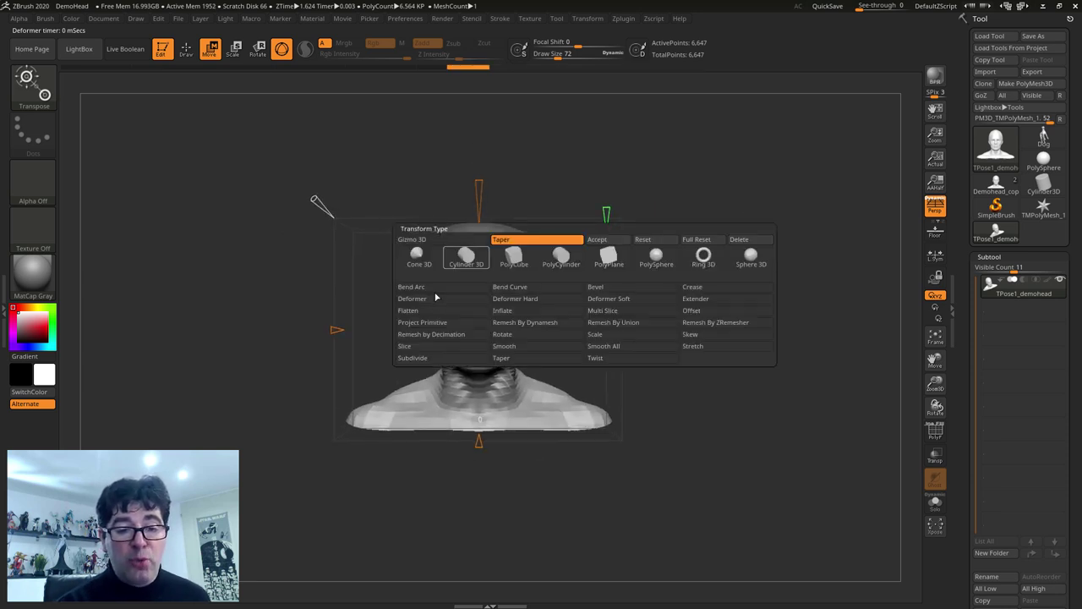
pyautogui.click(605, 301)
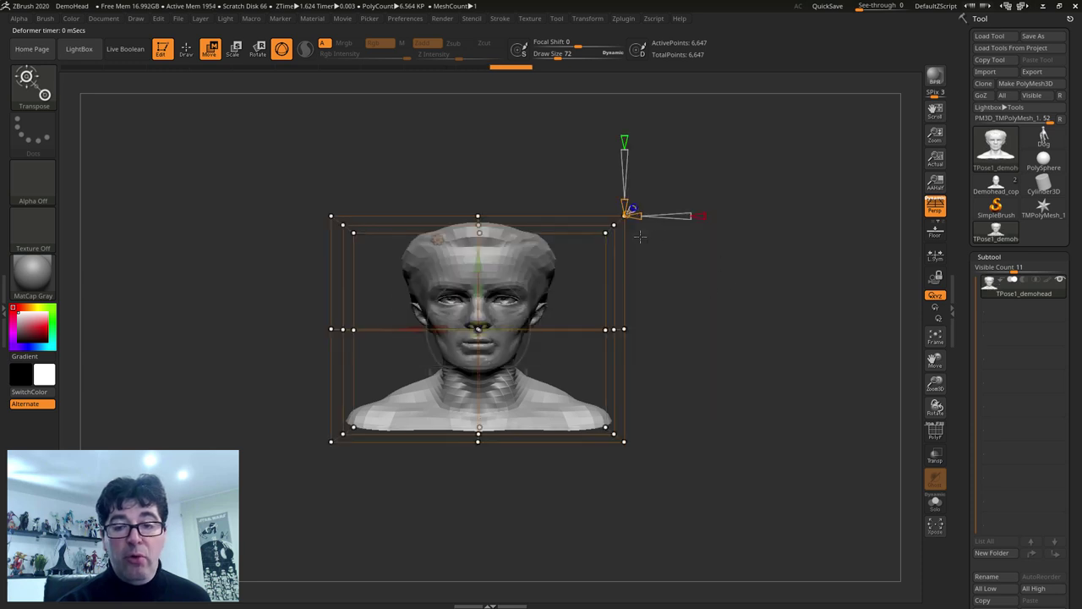
pyautogui.moveTo(624, 141); pyautogui.dragTo(624, 131)
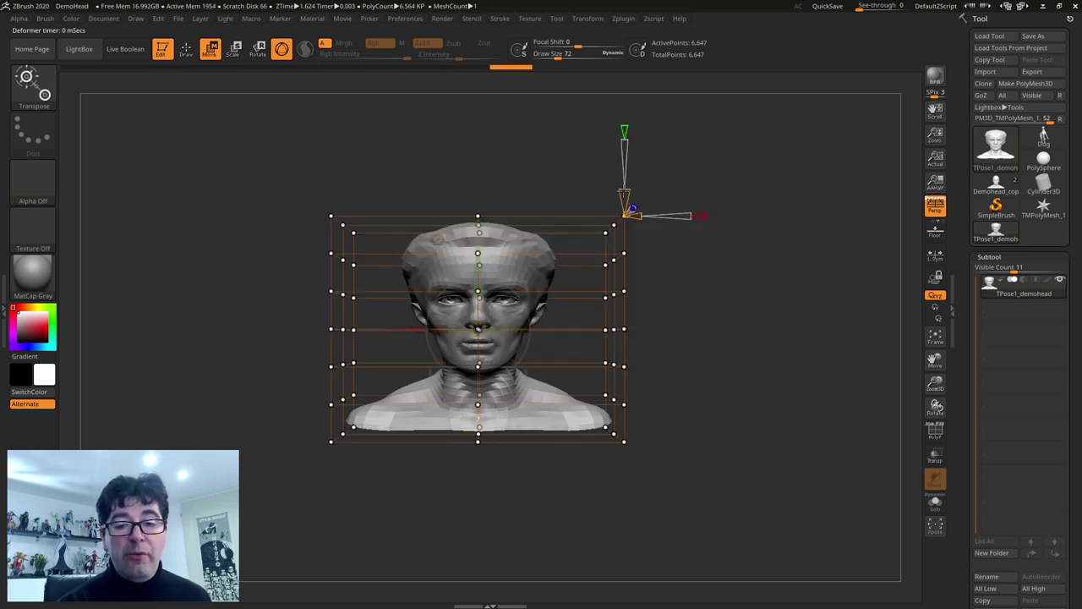
# Step: Stretch the skull upward into a point and flare its top outward
pyautogui.keyDown('alt'); pyautogui.moveTo(673, 254); pyautogui.dragTo(669, 312); pyautogui.keyUp('alt')
pyautogui.moveTo(427, 222)
pyautogui.keyDown('ctrl'); pyautogui.mouseDown()
pyautogui.moveTo(503, 284)
pyautogui.moveTo(475, 93)
pyautogui.mouseUp(); pyautogui.keyUp('ctrl')
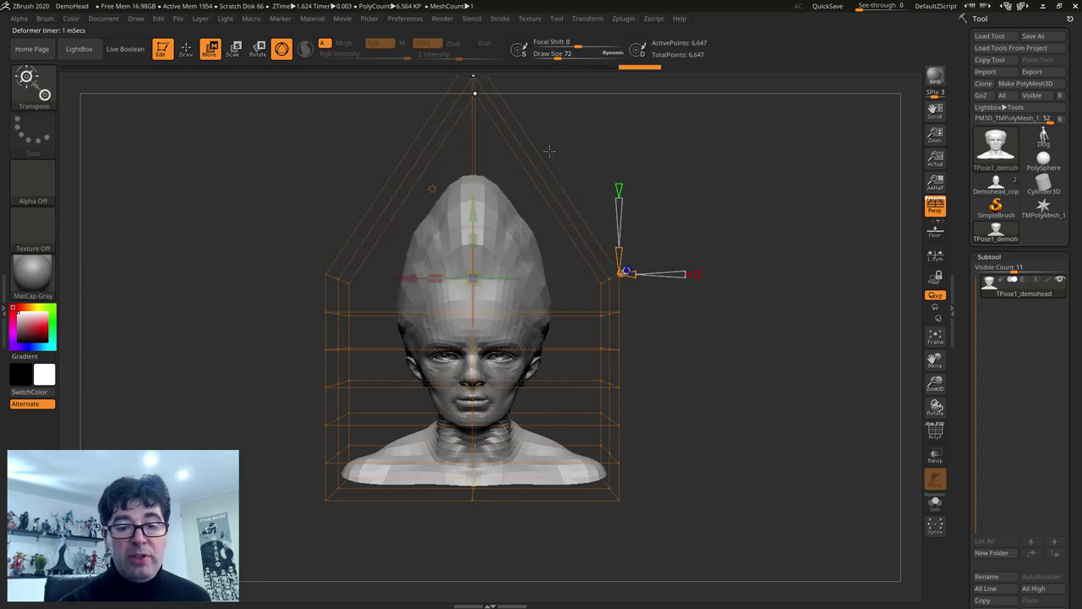
pyautogui.keyDown('alt'); pyautogui.moveTo(550, 150); pyautogui.dragTo(572, 294); pyautogui.keyUp('alt')
pyautogui.moveTo(644, 242); pyautogui.dragTo(506, 271)
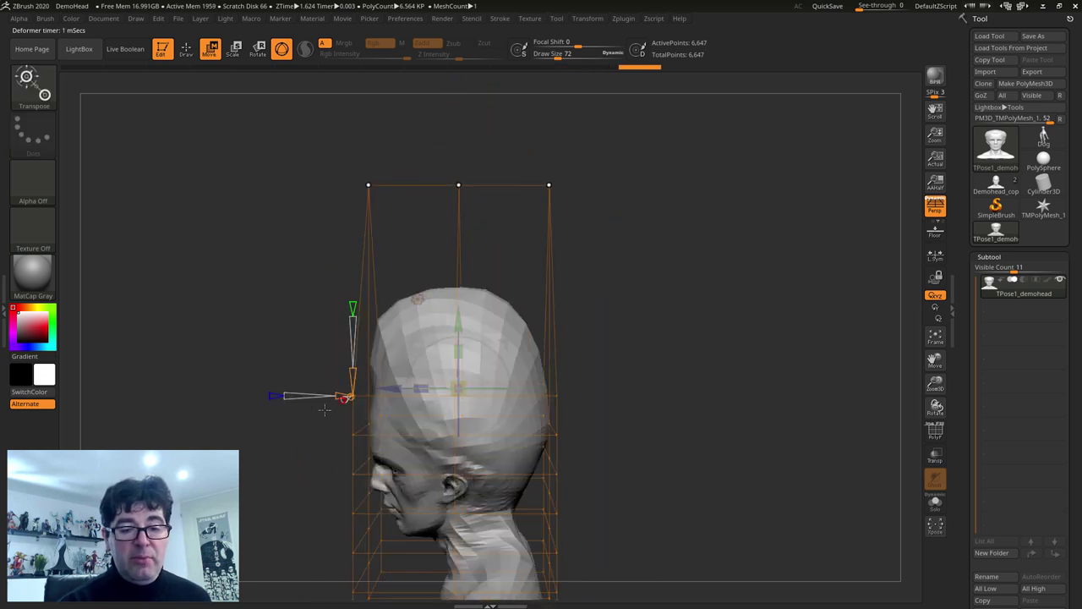
pyautogui.moveTo(417, 389); pyautogui.dragTo(431, 252)
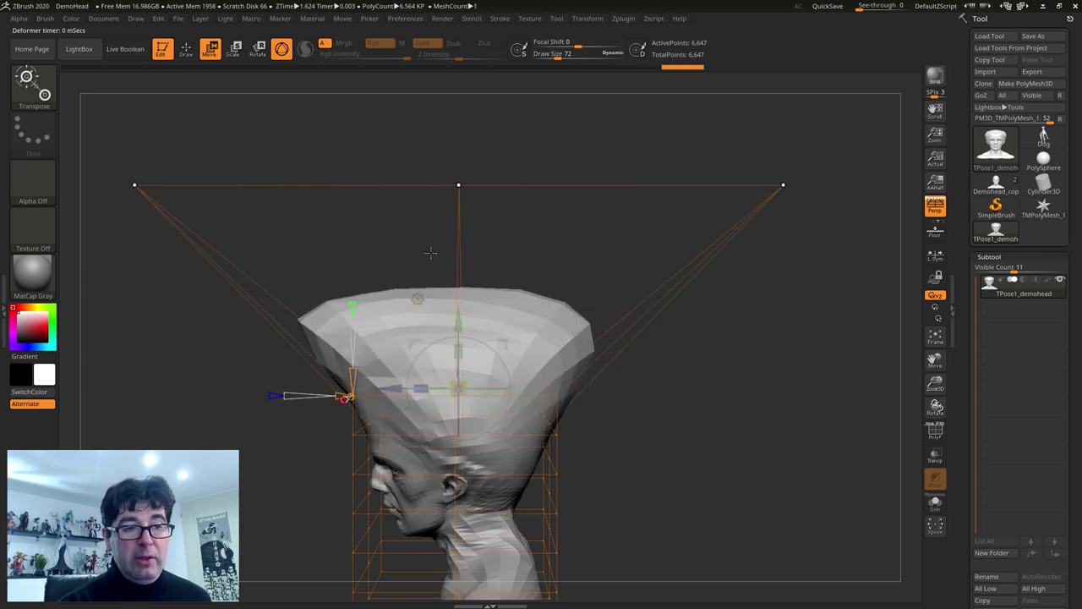
pyautogui.click(185, 49)
pyautogui.moveTo(232, 132)
pyautogui.mouseDown()
pyautogui.moveTo(321, 203)
pyautogui.moveTo(493, 201)
pyautogui.mouseUp()
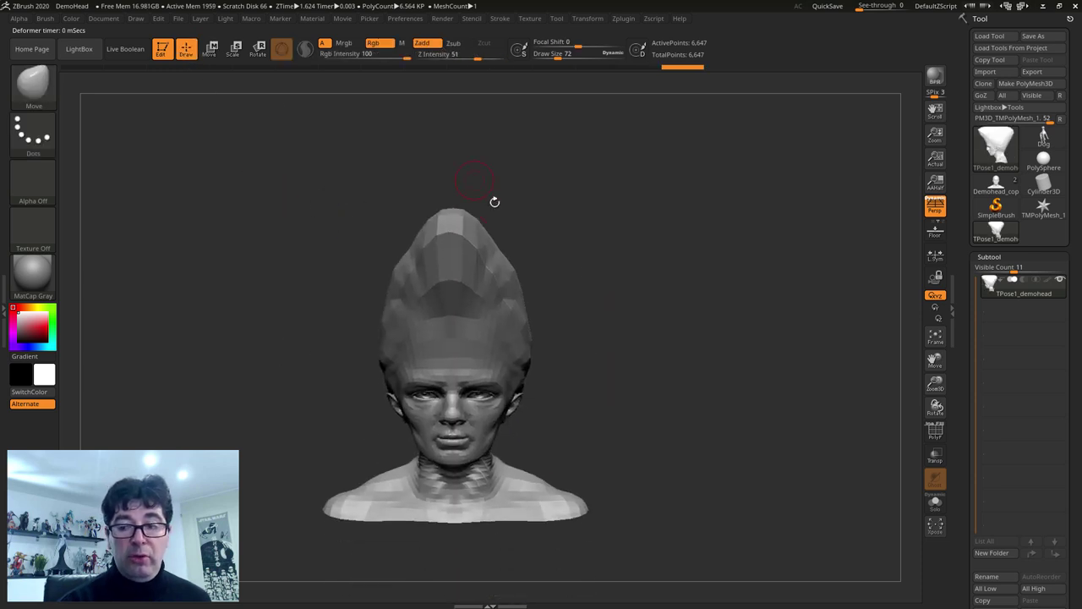
# Step: Transfer the tapered shape to the full DemoHead with TPose|SubT and disable symmetry
pyautogui.click(624, 20)
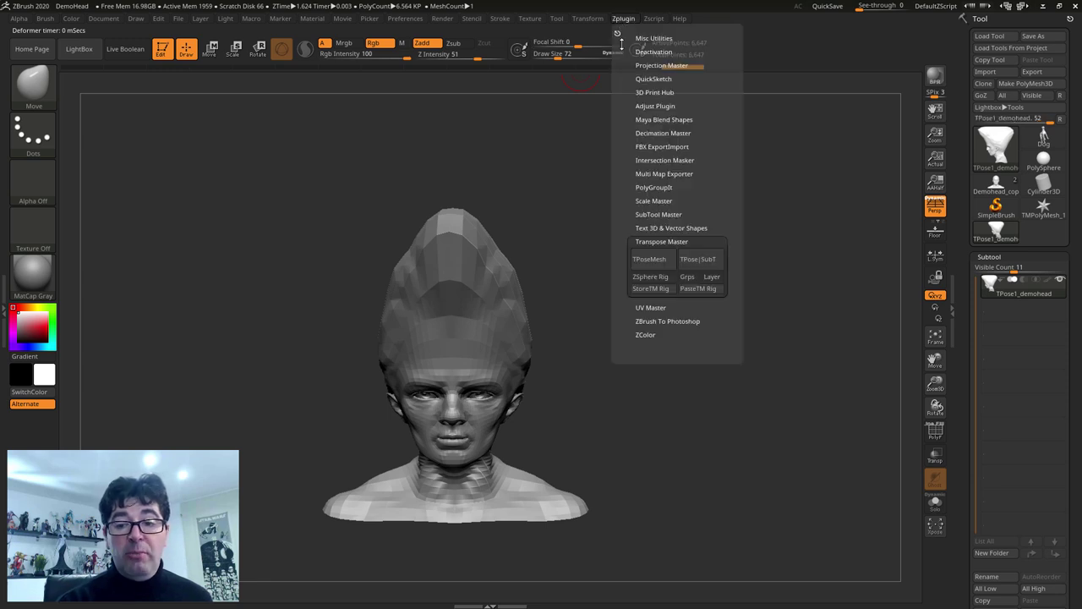
pyautogui.click(689, 259)
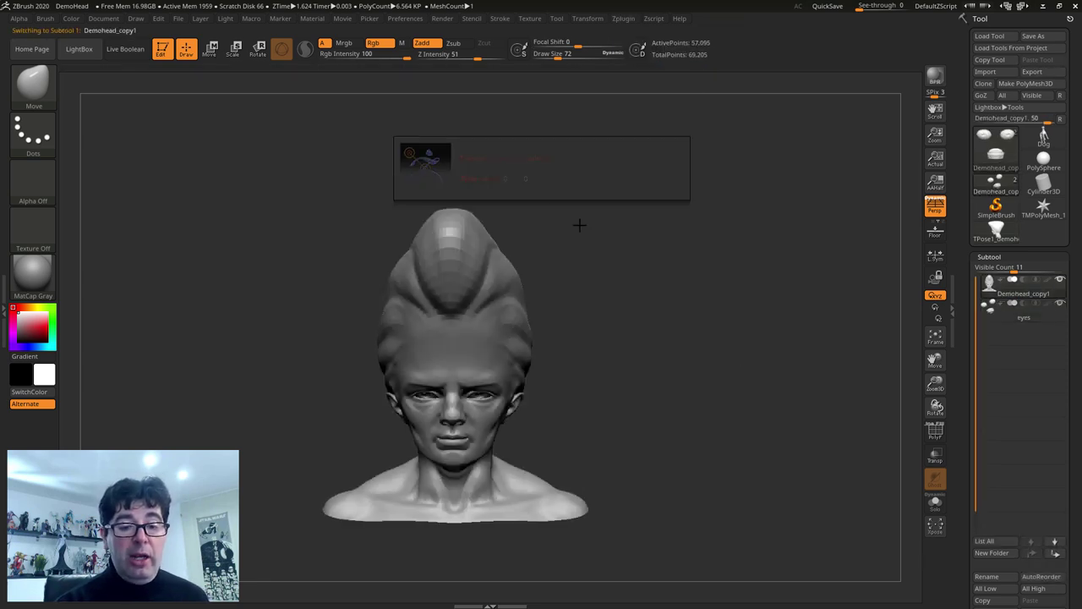
pyautogui.moveTo(580, 225)
pyautogui.mouseDown()
pyautogui.moveTo(660, 308)
pyautogui.moveTo(695, 305)
pyautogui.mouseUp()
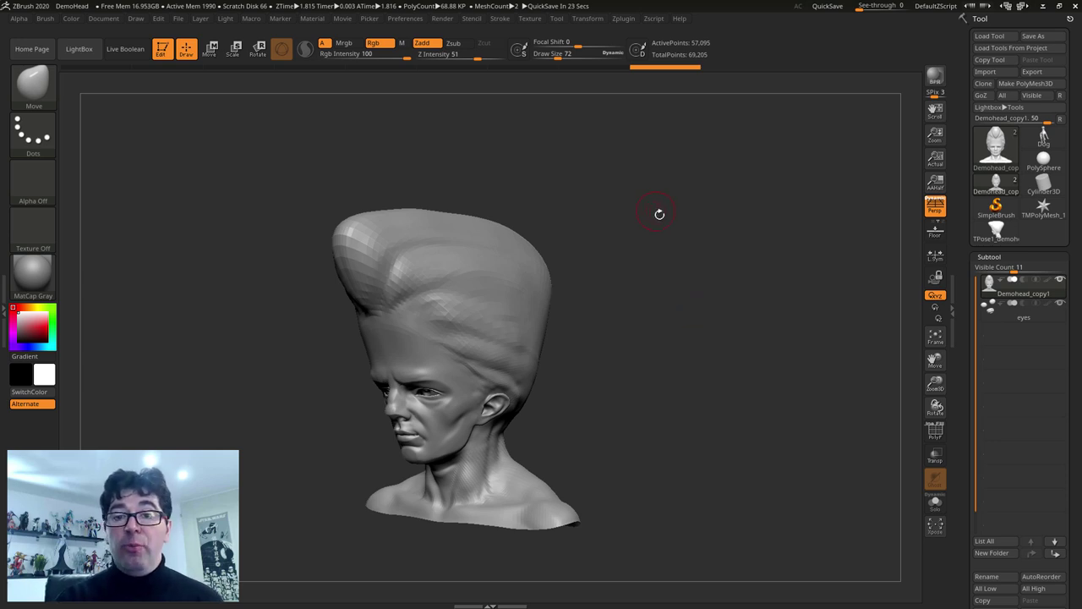
pyautogui.click(587, 17)
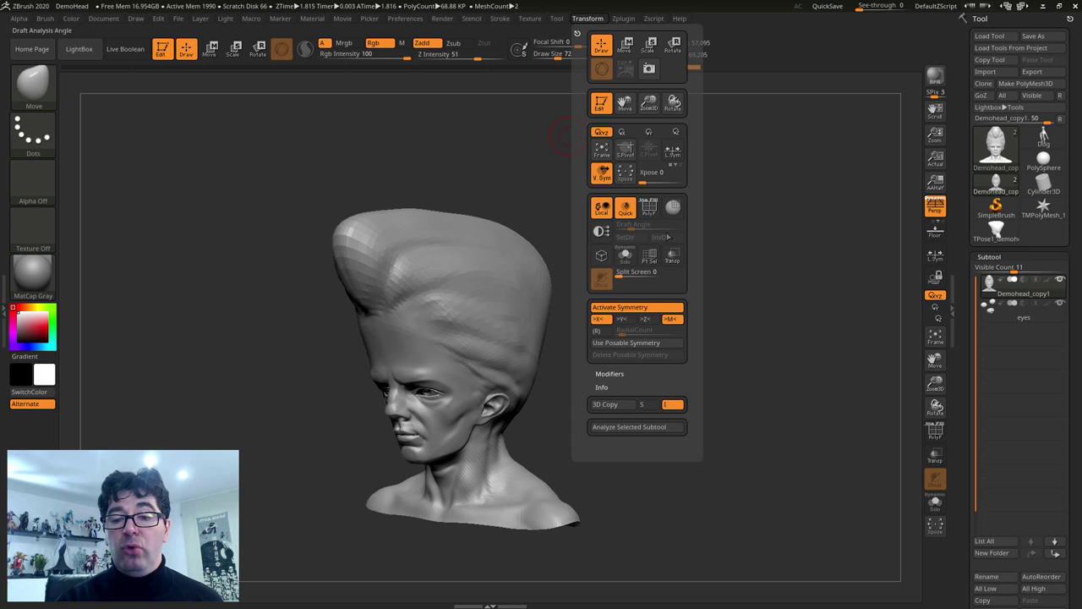
pyautogui.click(644, 308)
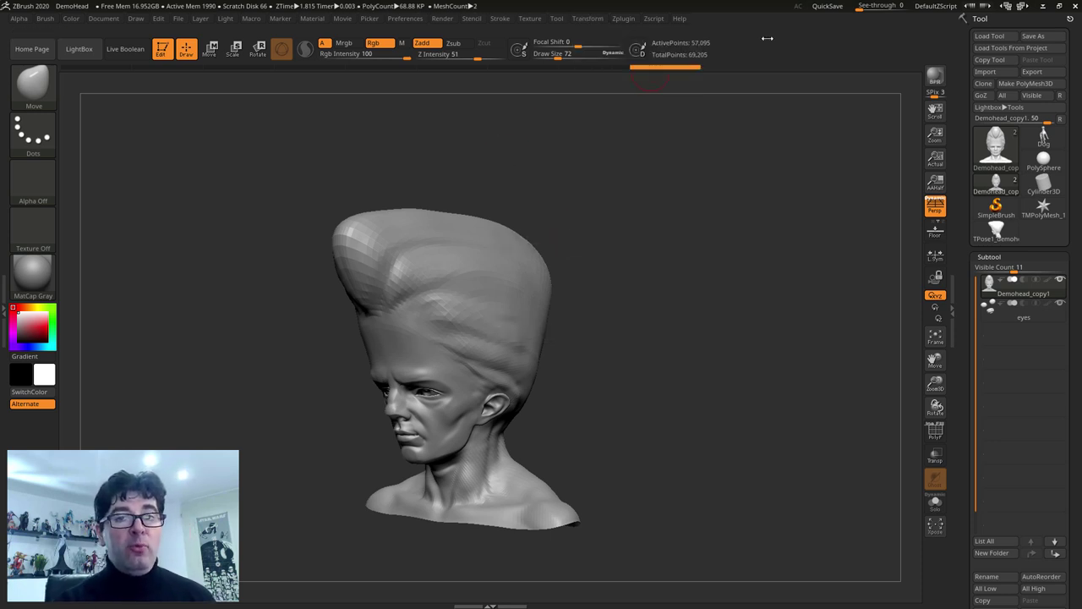